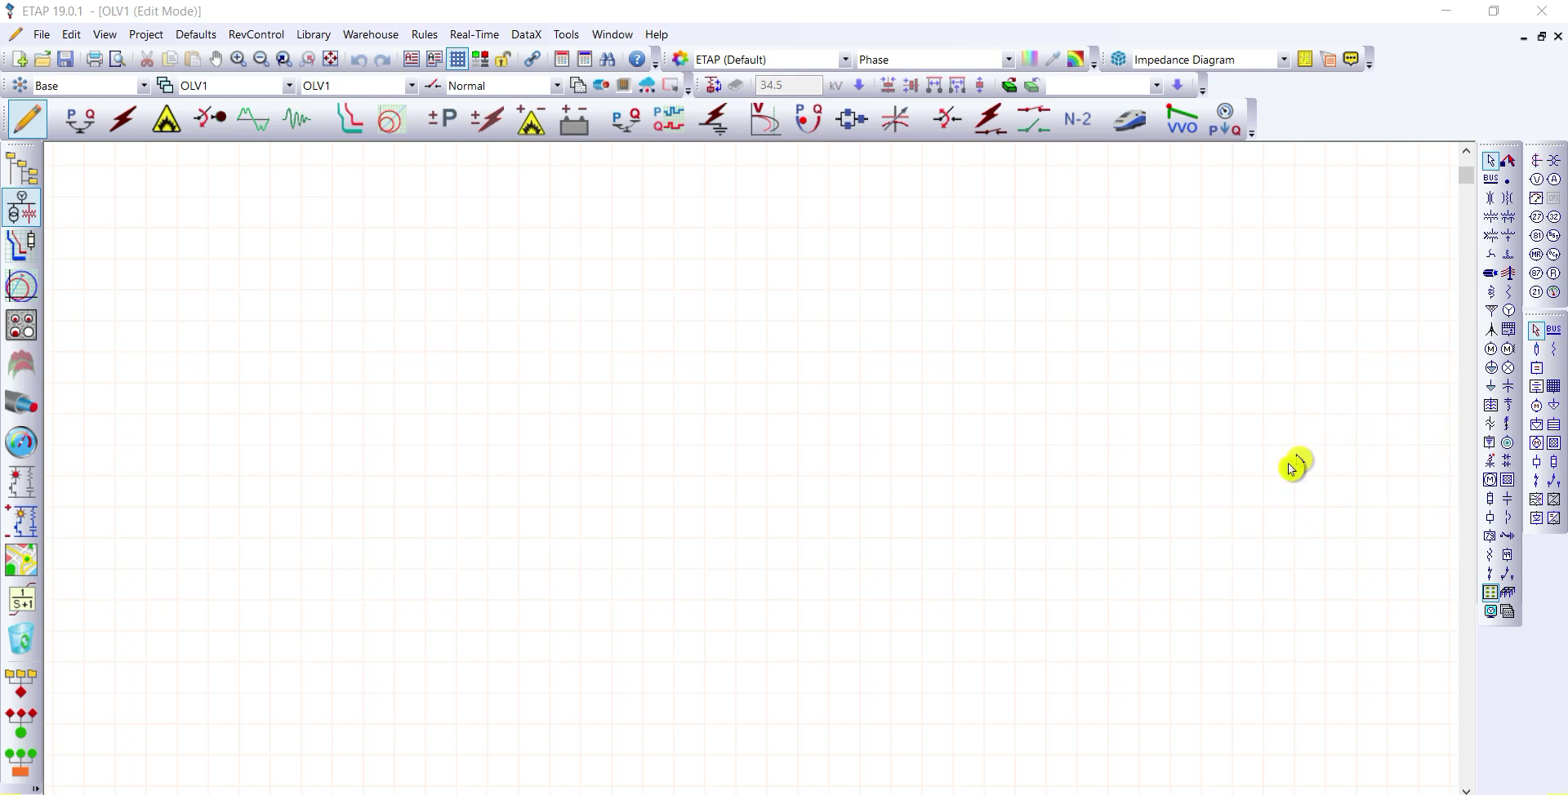
Step: Place a power grid near the upper middle of the one-line diagram and a bus directly below it
{"action": "left_click", "coordinate": [1488, 315]}
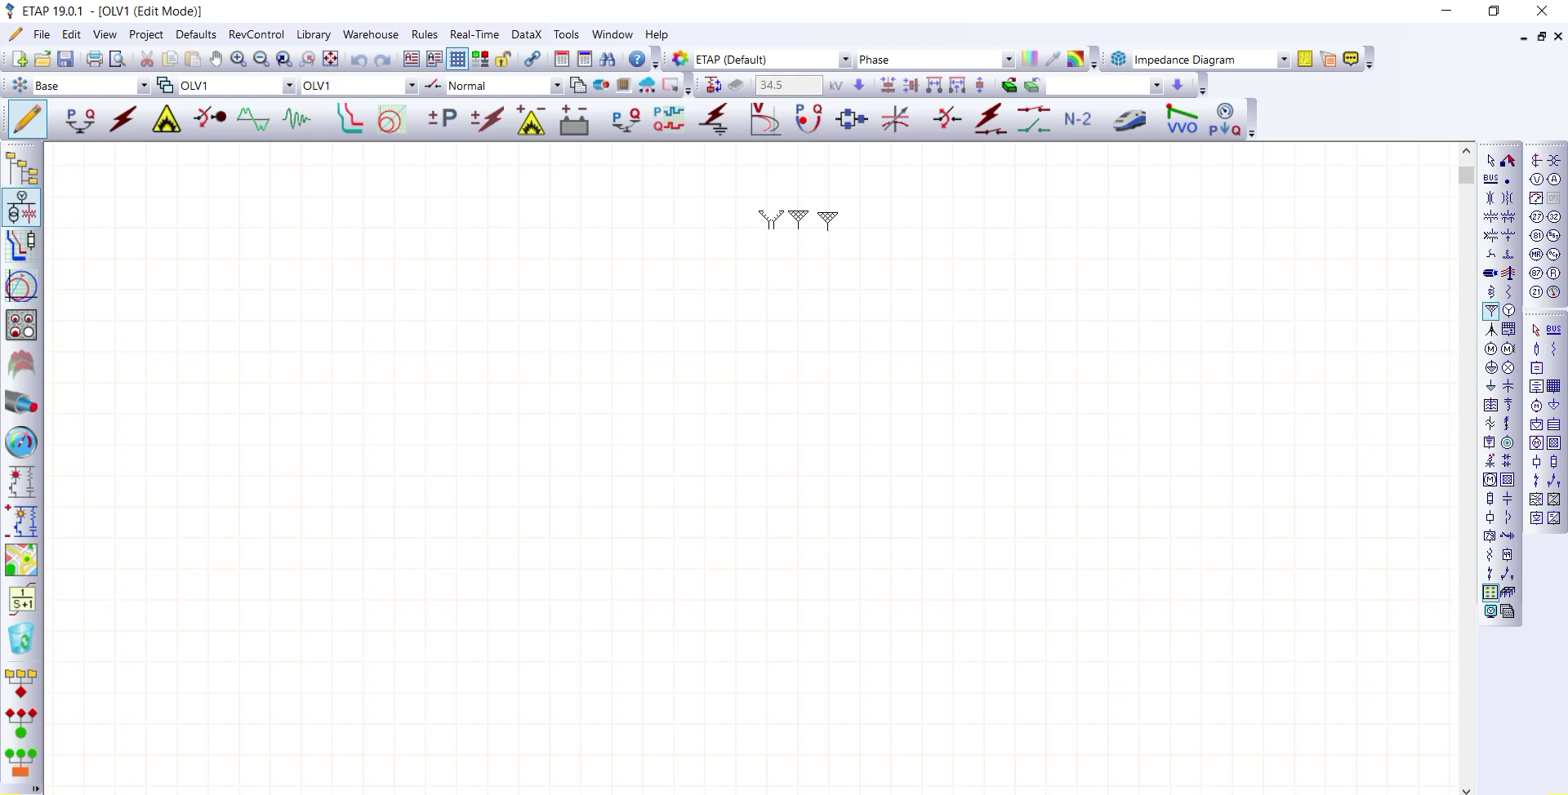
{"action": "left_click", "coordinate": [771, 216]}
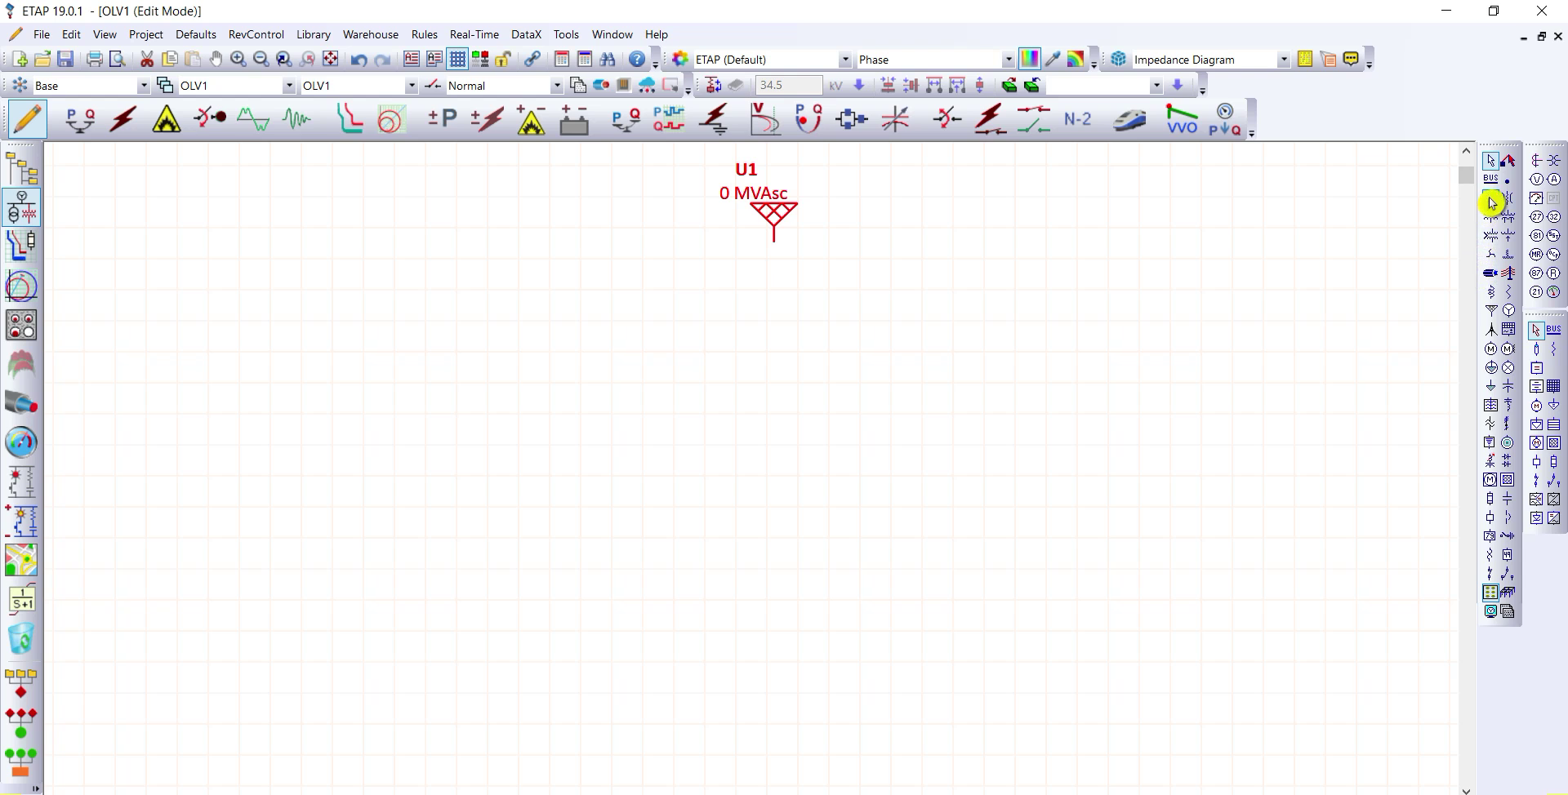
{"action": "left_click", "coordinate": [1492, 180]}
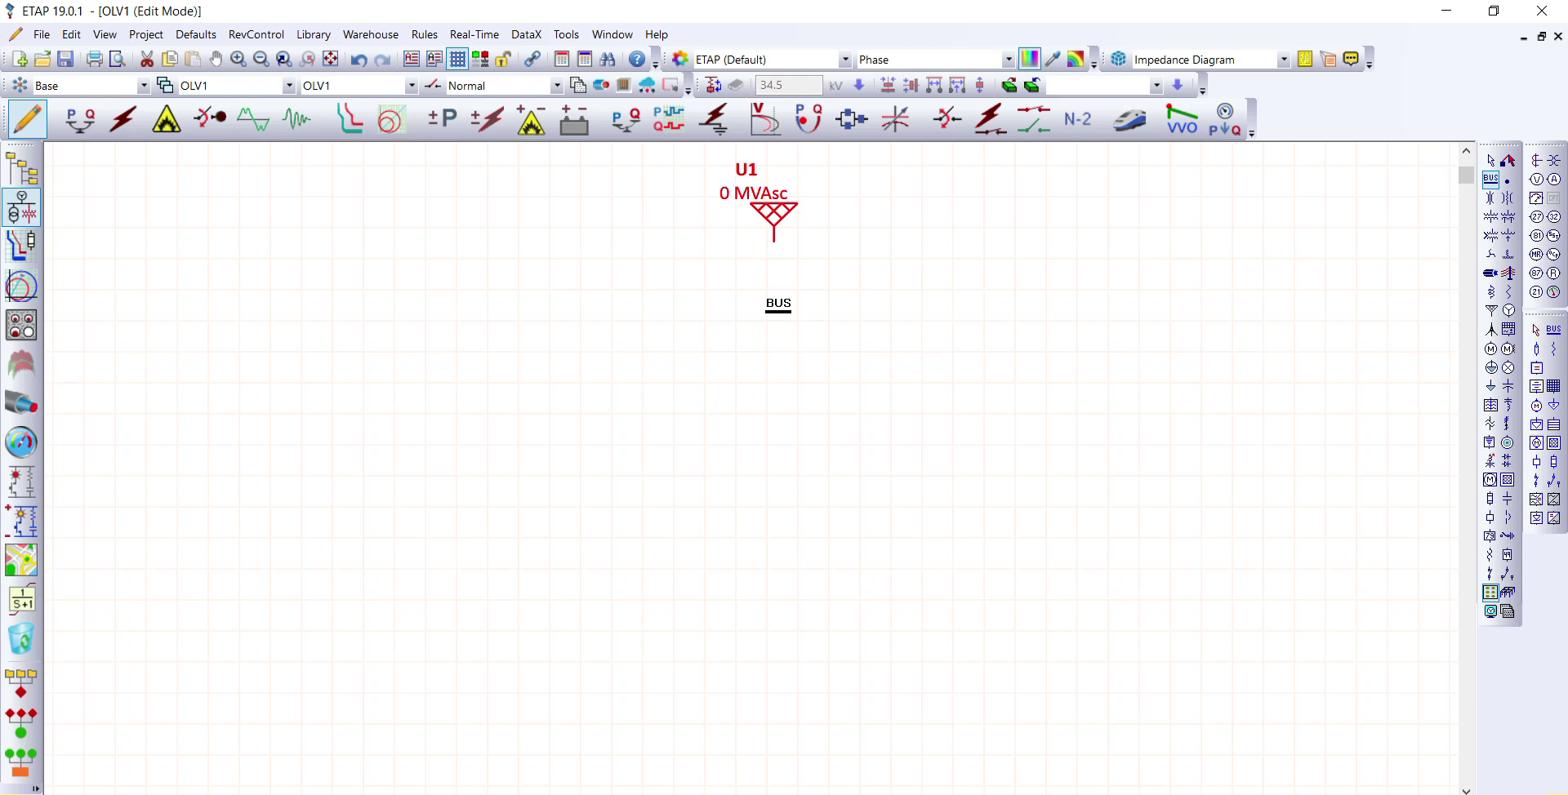
{"action": "left_click", "coordinate": [792, 311]}
Step: Add a two-winding transformer below Bus1 and a second bus beneath the transformer
{"action": "left_click", "coordinate": [1490, 216]}
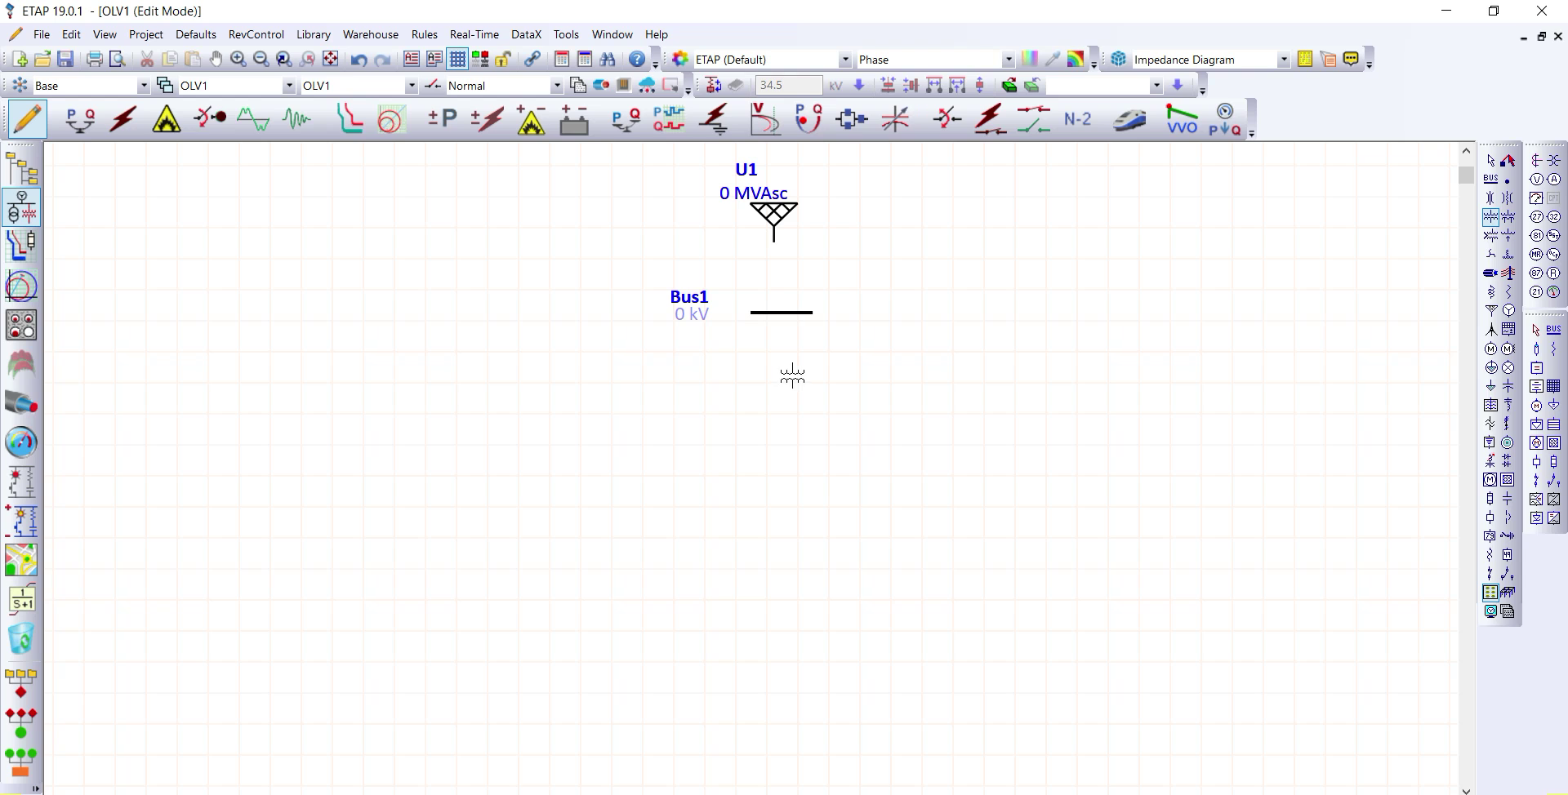
{"action": "left_click", "coordinate": [791, 374]}
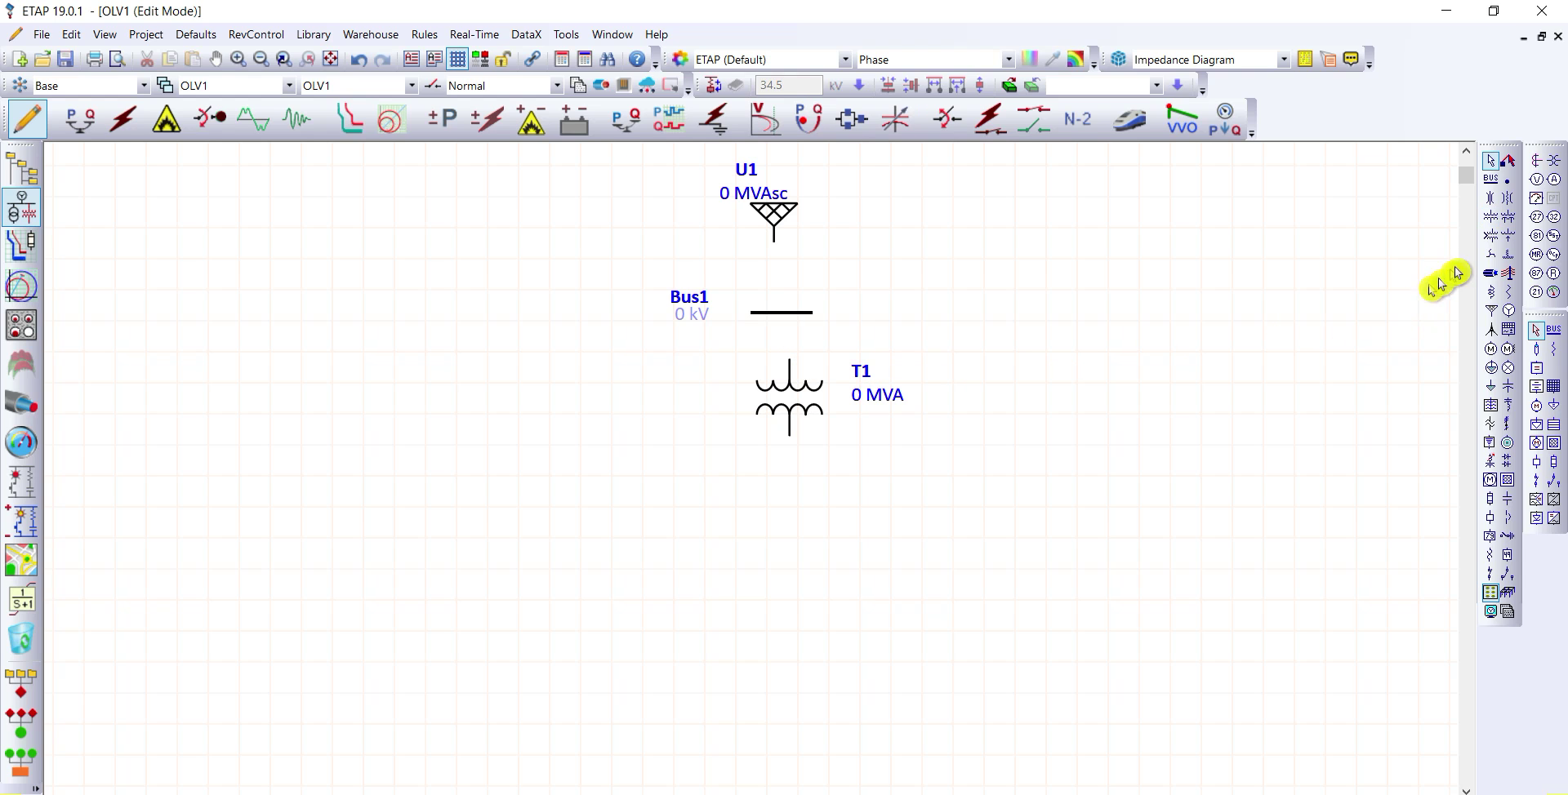
{"action": "left_click", "coordinate": [1491, 178]}
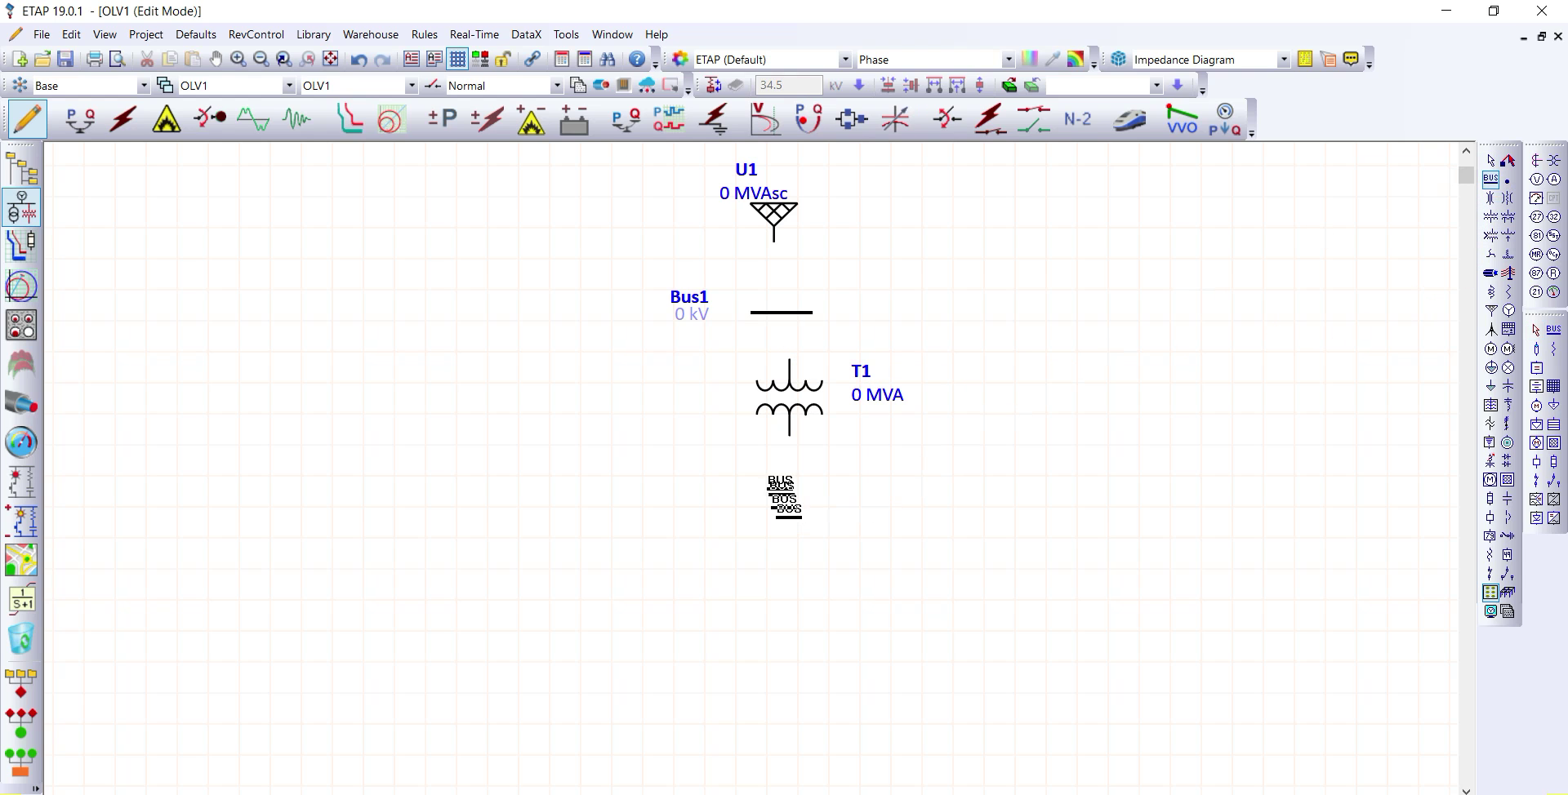
{"action": "left_click", "coordinate": [796, 497]}
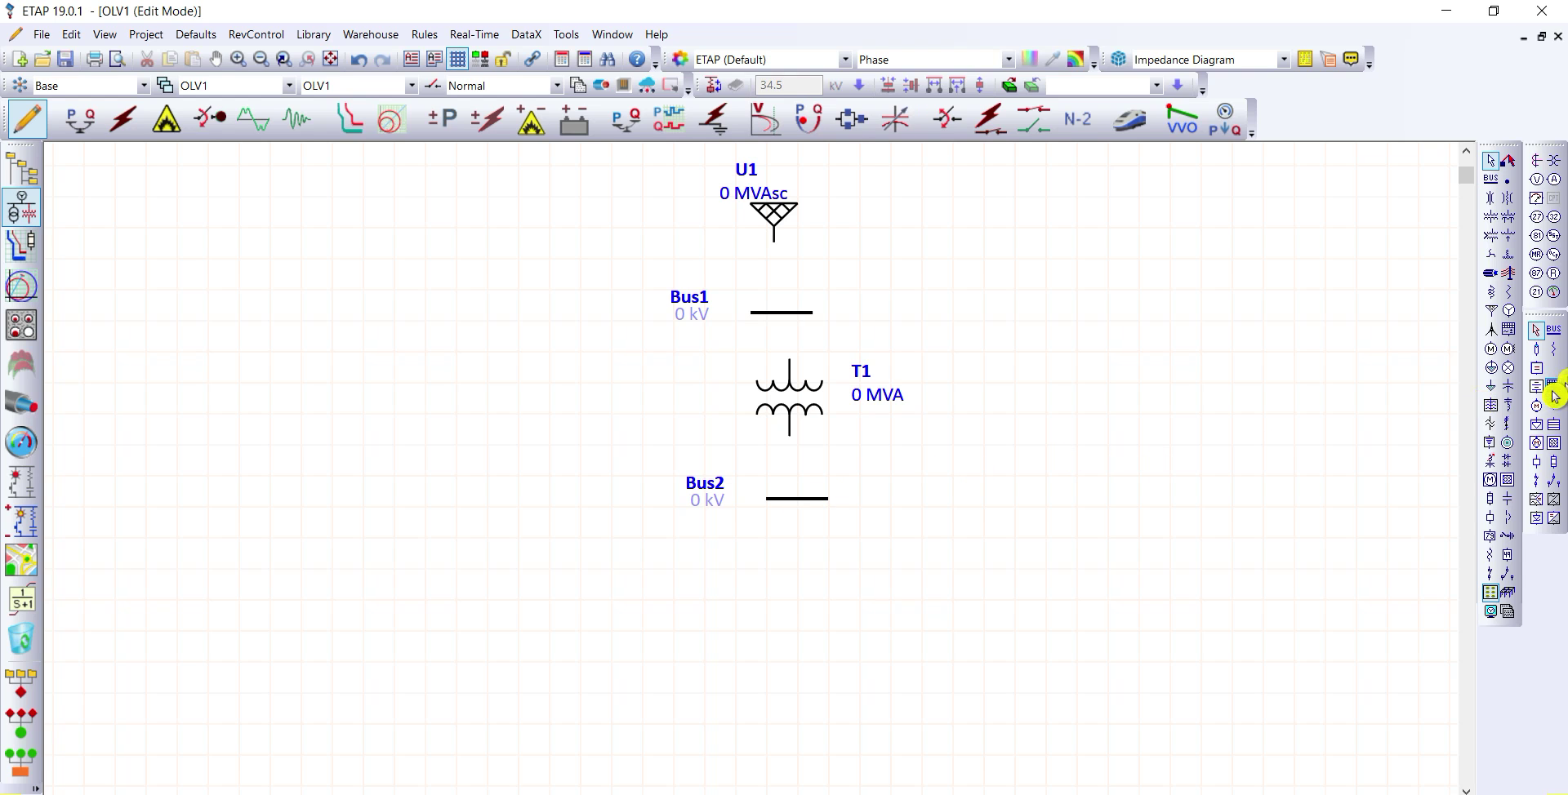
Step: Add a lumped load beneath Bus2
{"action": "left_click", "coordinate": [1489, 369]}
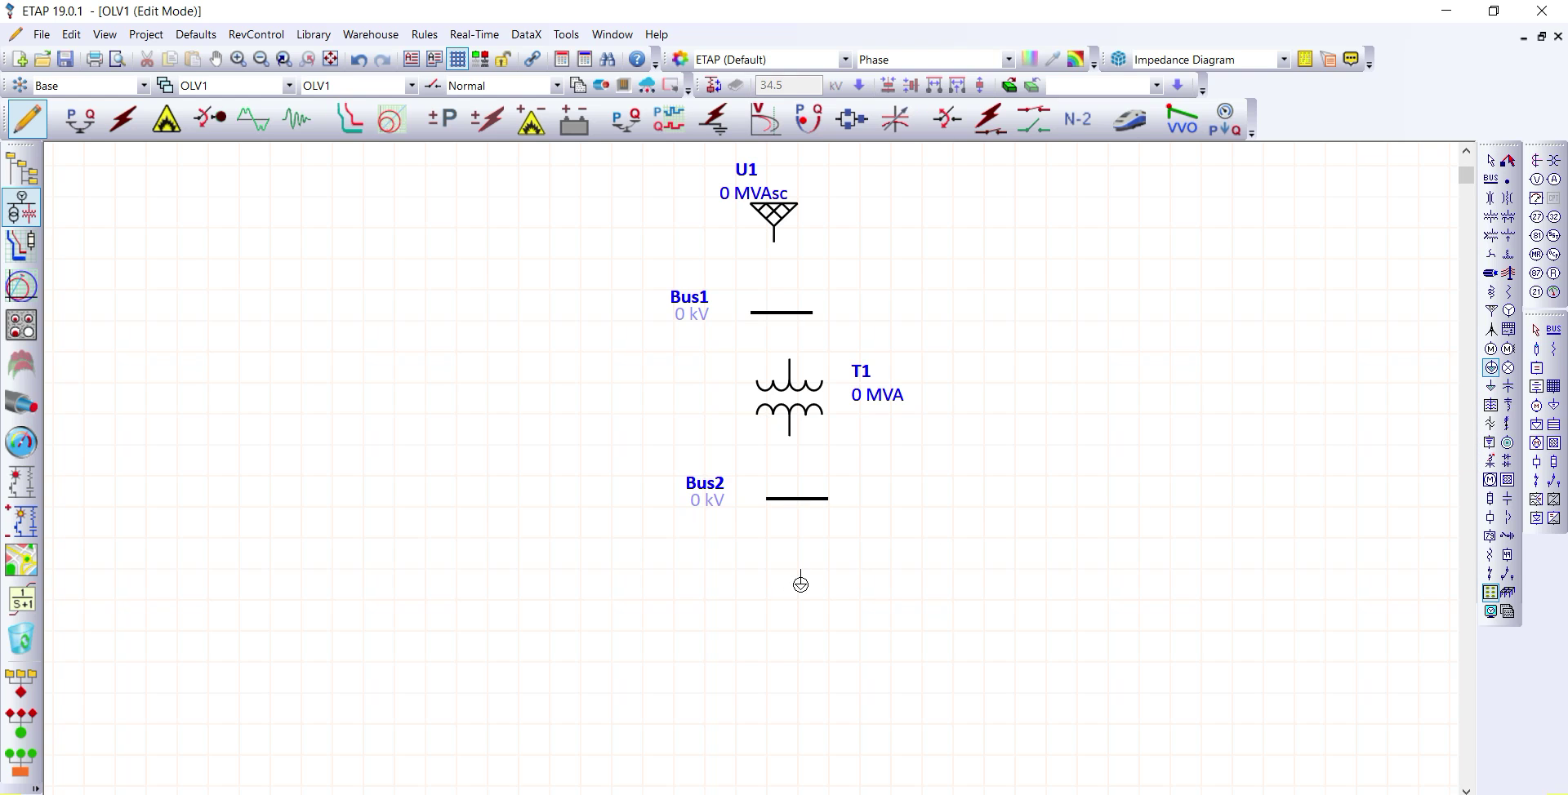
{"action": "left_click", "coordinate": [796, 587]}
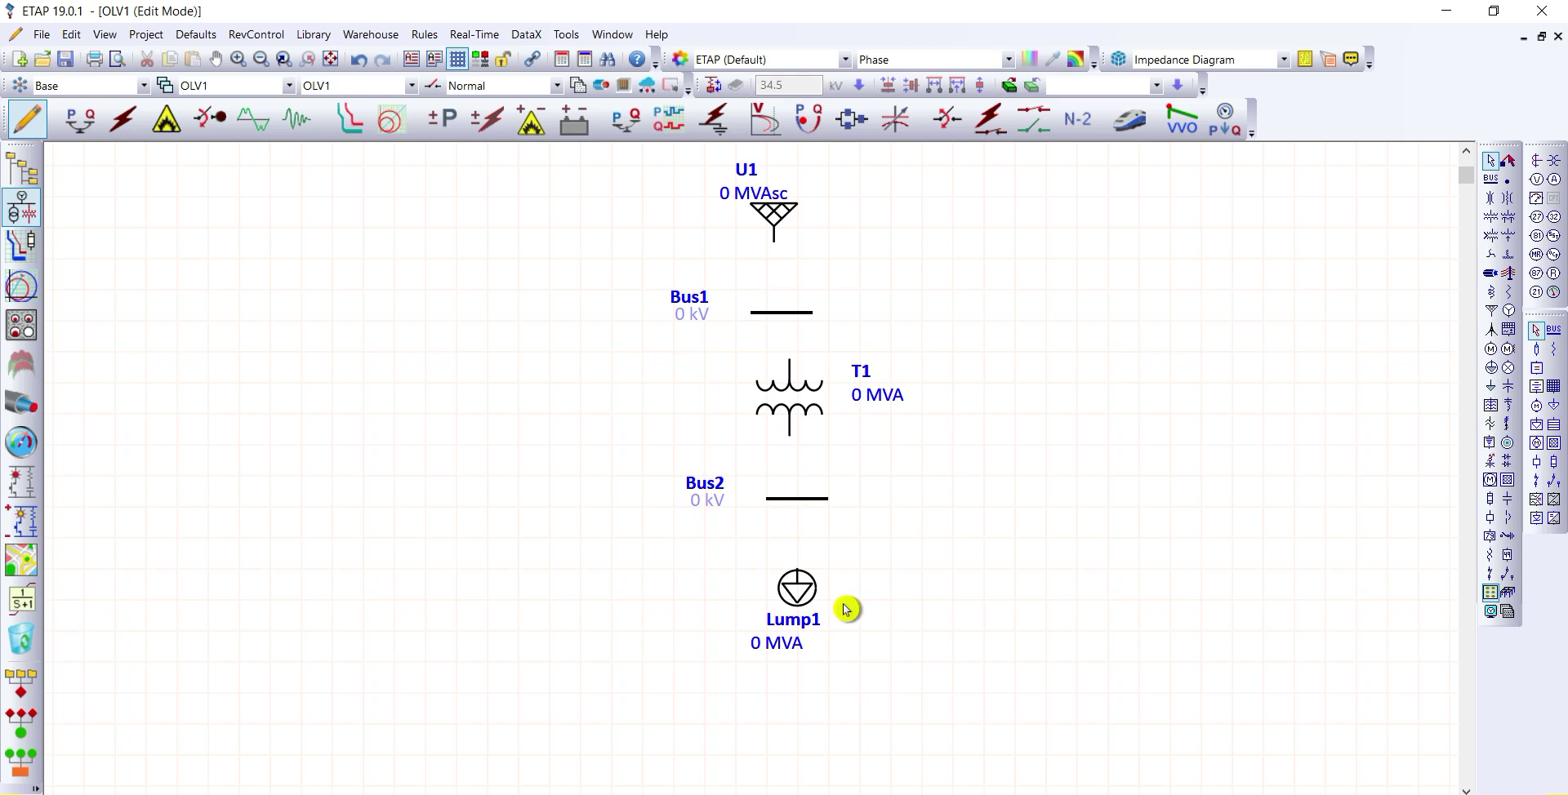
{"action": "left_click", "coordinate": [800, 594]}
{"action": "double_click", "coordinate": [799, 593]}
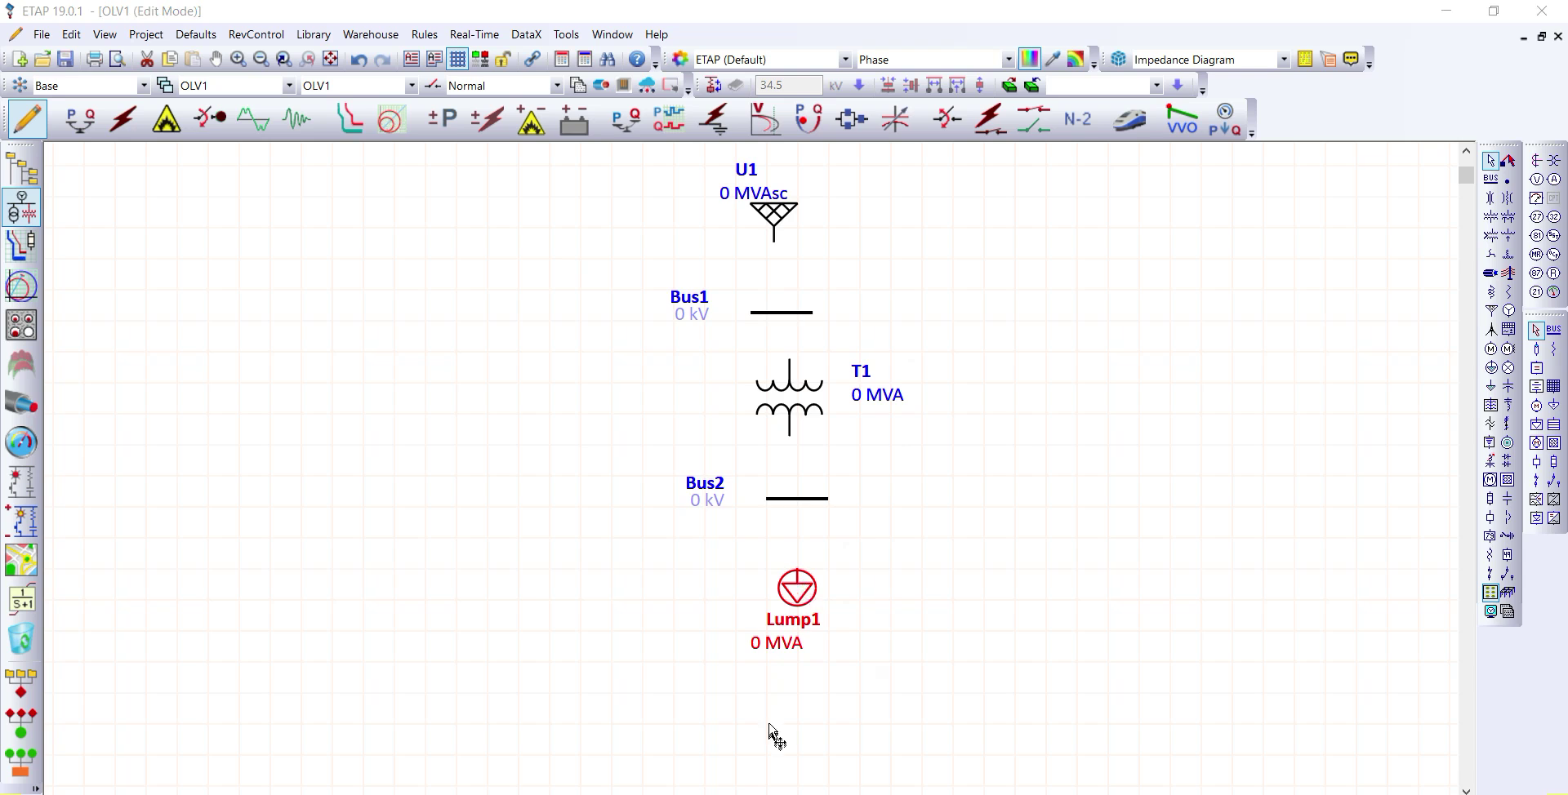
{"action": "left_click", "coordinate": [1030, 686]}
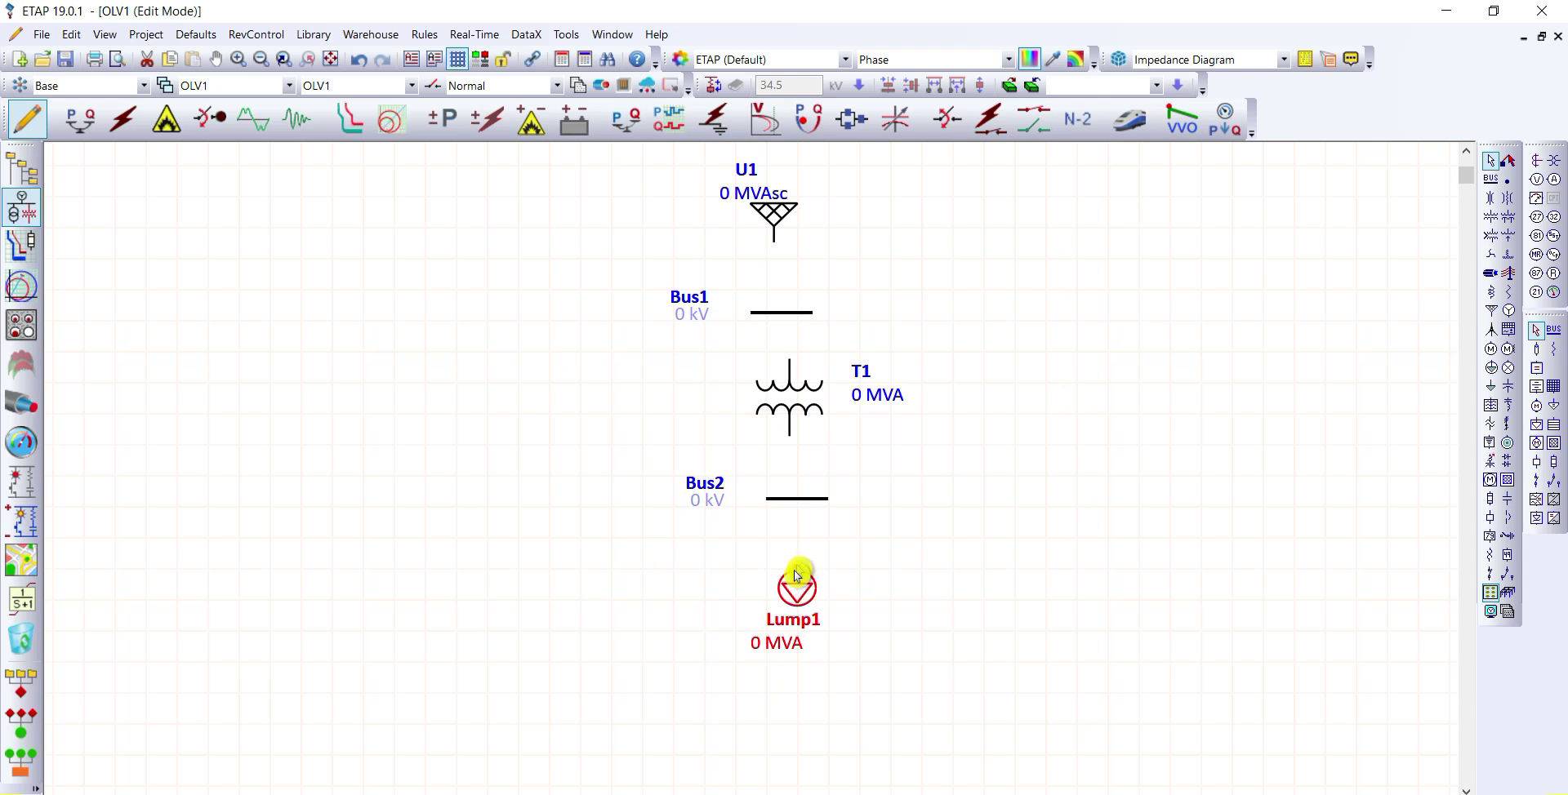
Step: Connect the lumped load to Bus2, the transformer between Bus2 and Bus1, and the power grid to Bus1
{"action": "left_click_drag", "start_coordinate": [797, 574], "coordinate": [798, 497]}
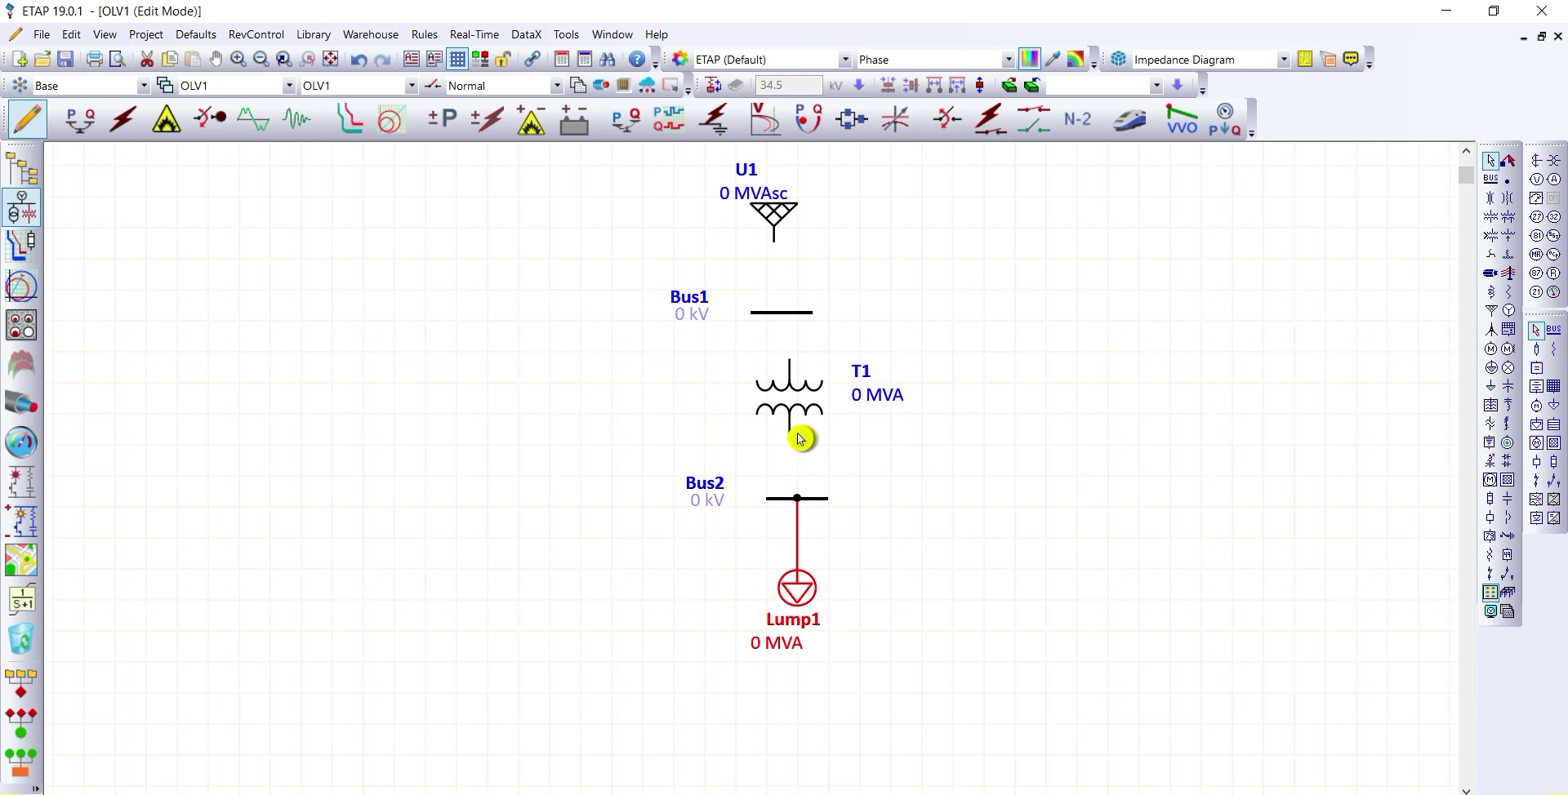
{"action": "left_click_drag", "start_coordinate": [790, 437], "coordinate": [794, 497]}
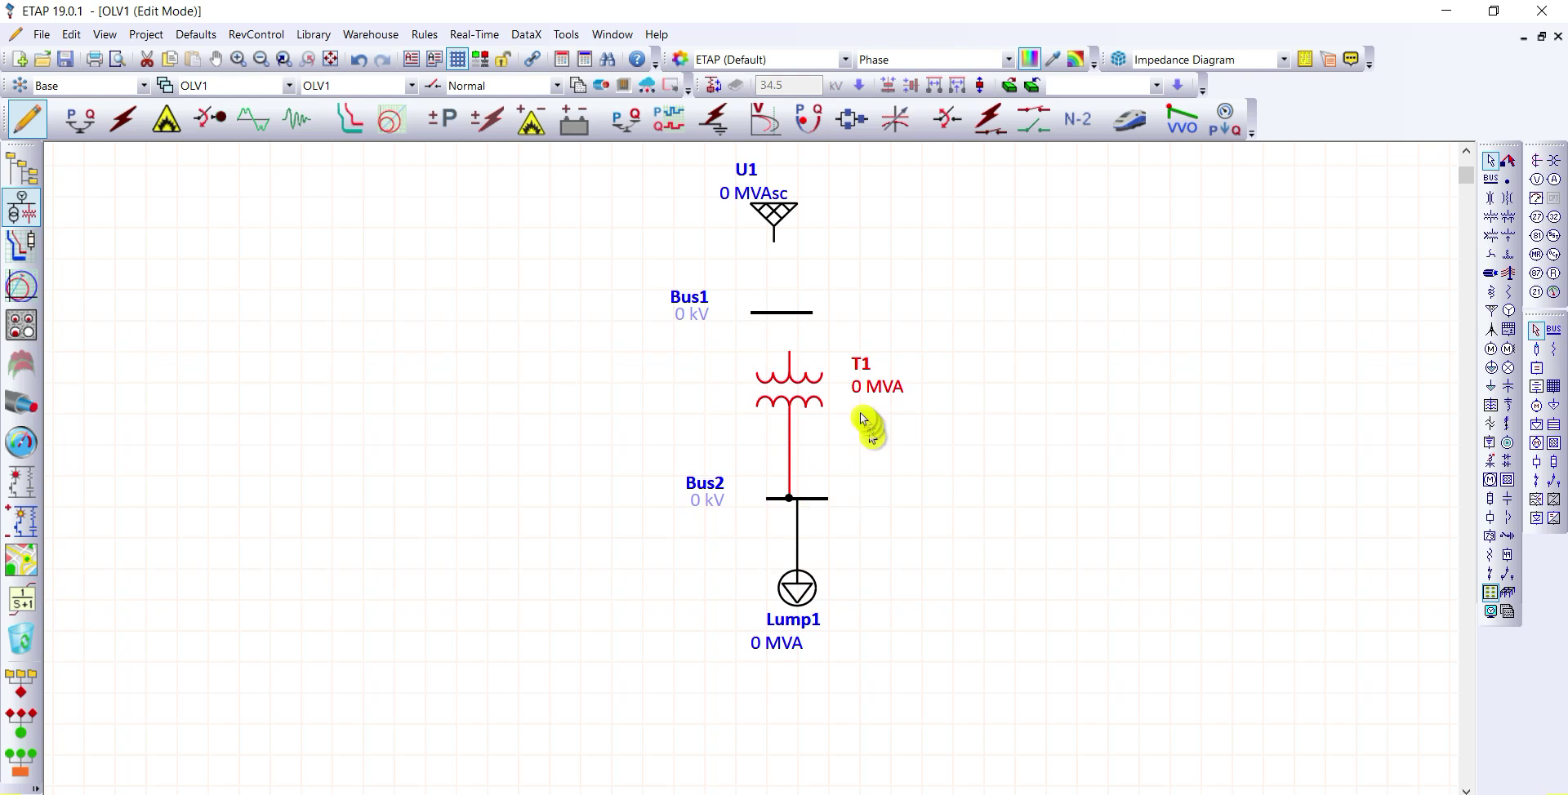
{"action": "left_click_drag", "start_coordinate": [795, 357], "coordinate": [790, 317]}
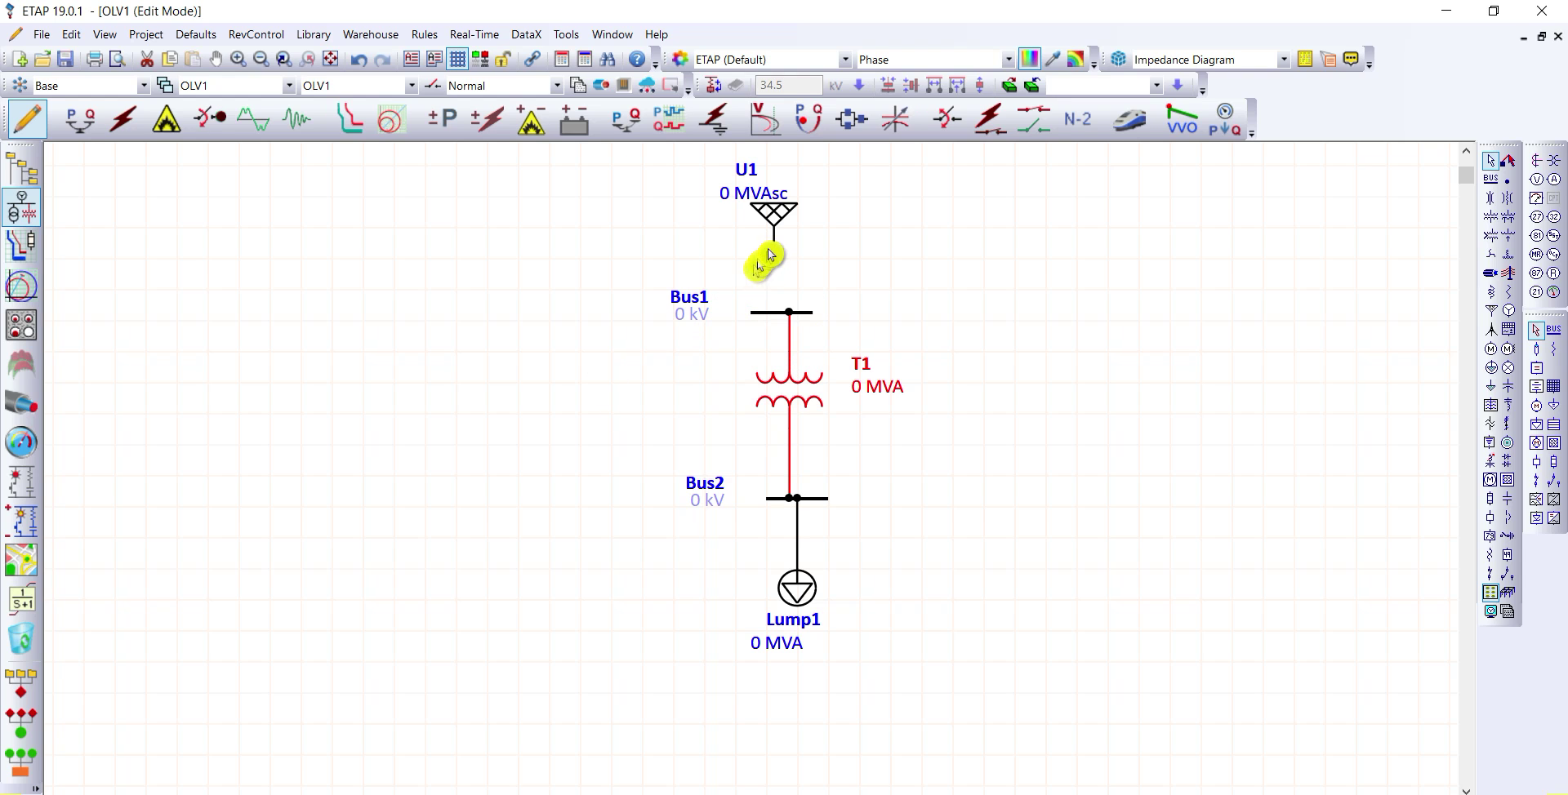
{"action": "left_click_drag", "start_coordinate": [773, 241], "coordinate": [774, 315]}
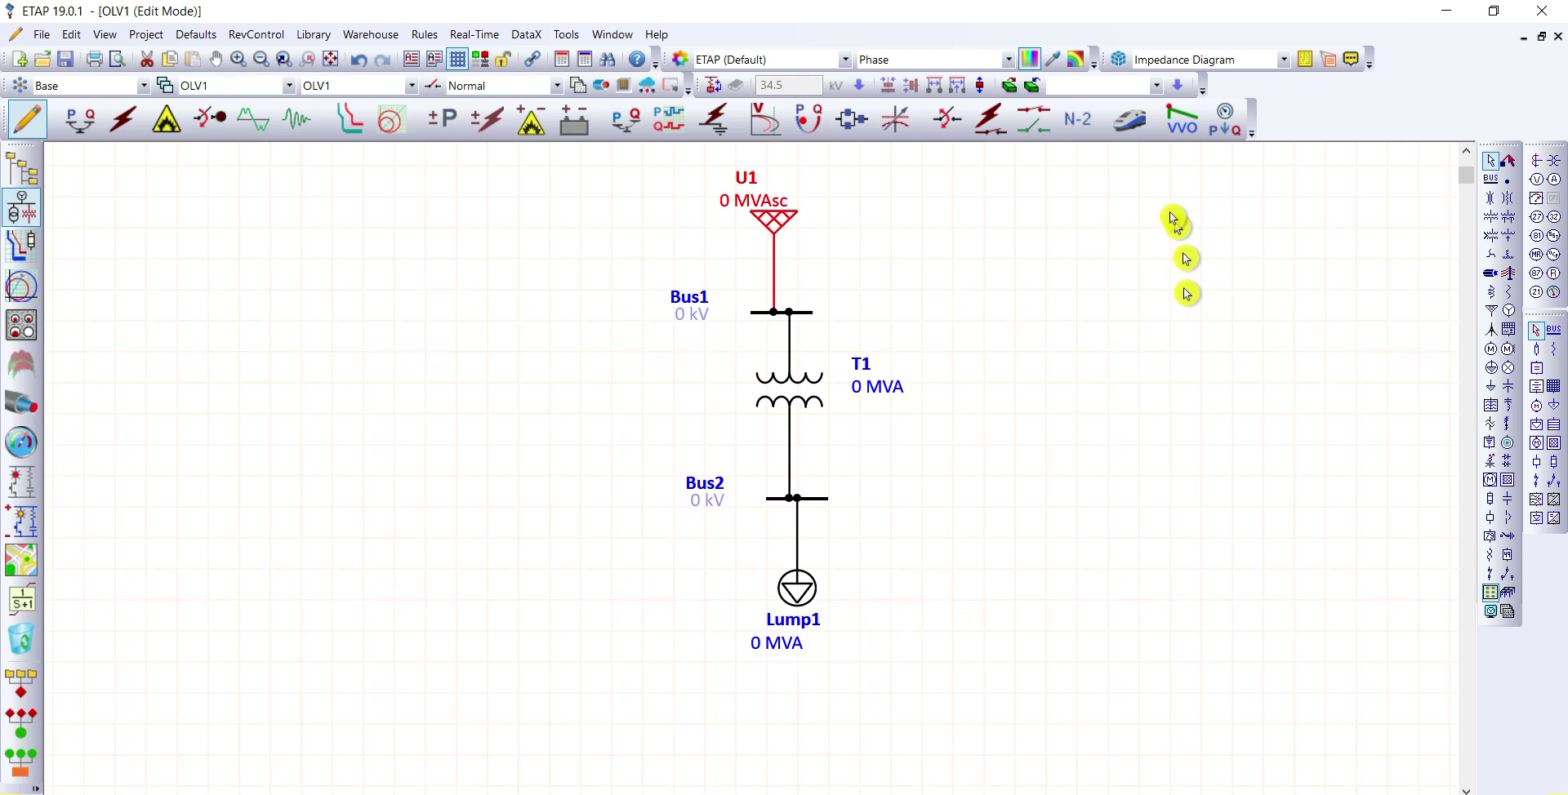
Step: Set the power grid's three-phase short-circuit rating to 100 MVAsc with an X/R ratio of 25
{"action": "double_click", "coordinate": [788, 220]}
{"action": "left_click", "coordinate": [533, 166]}
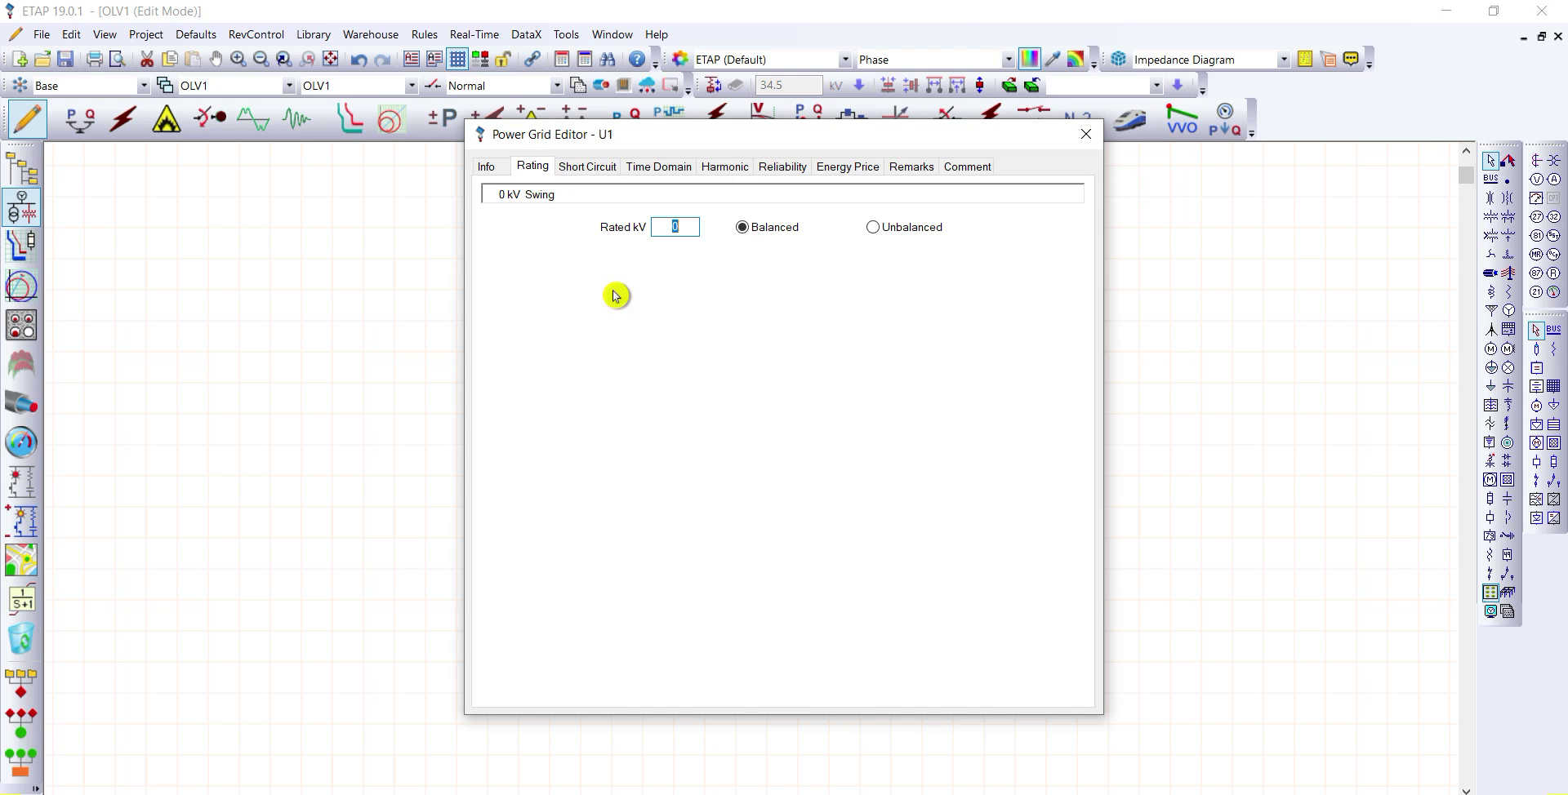
{"action": "left_click", "coordinate": [584, 168]}
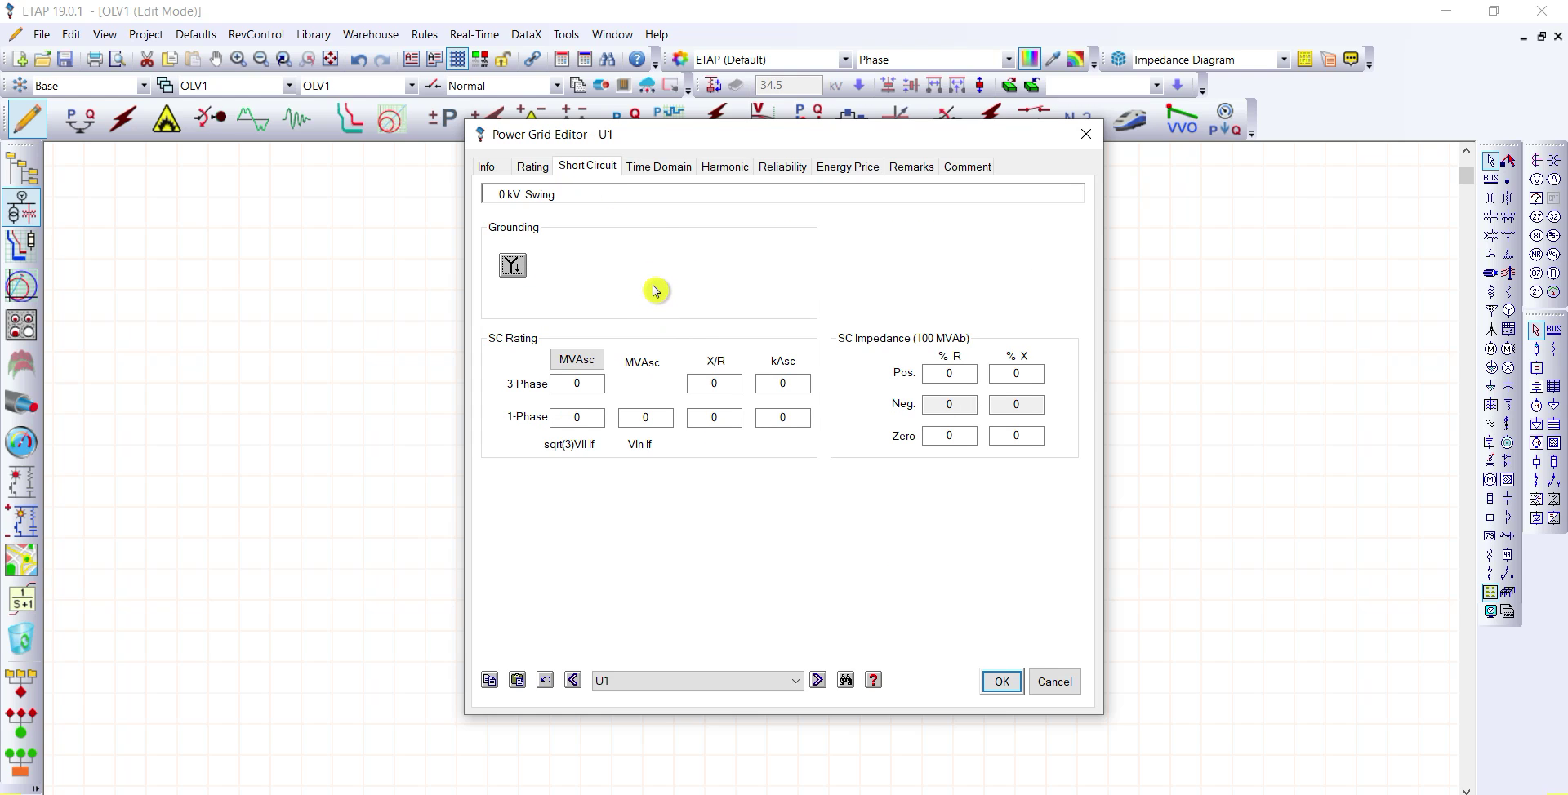
{"action": "double_click", "coordinate": [576, 384]}
{"action": "type", "text": "100"}
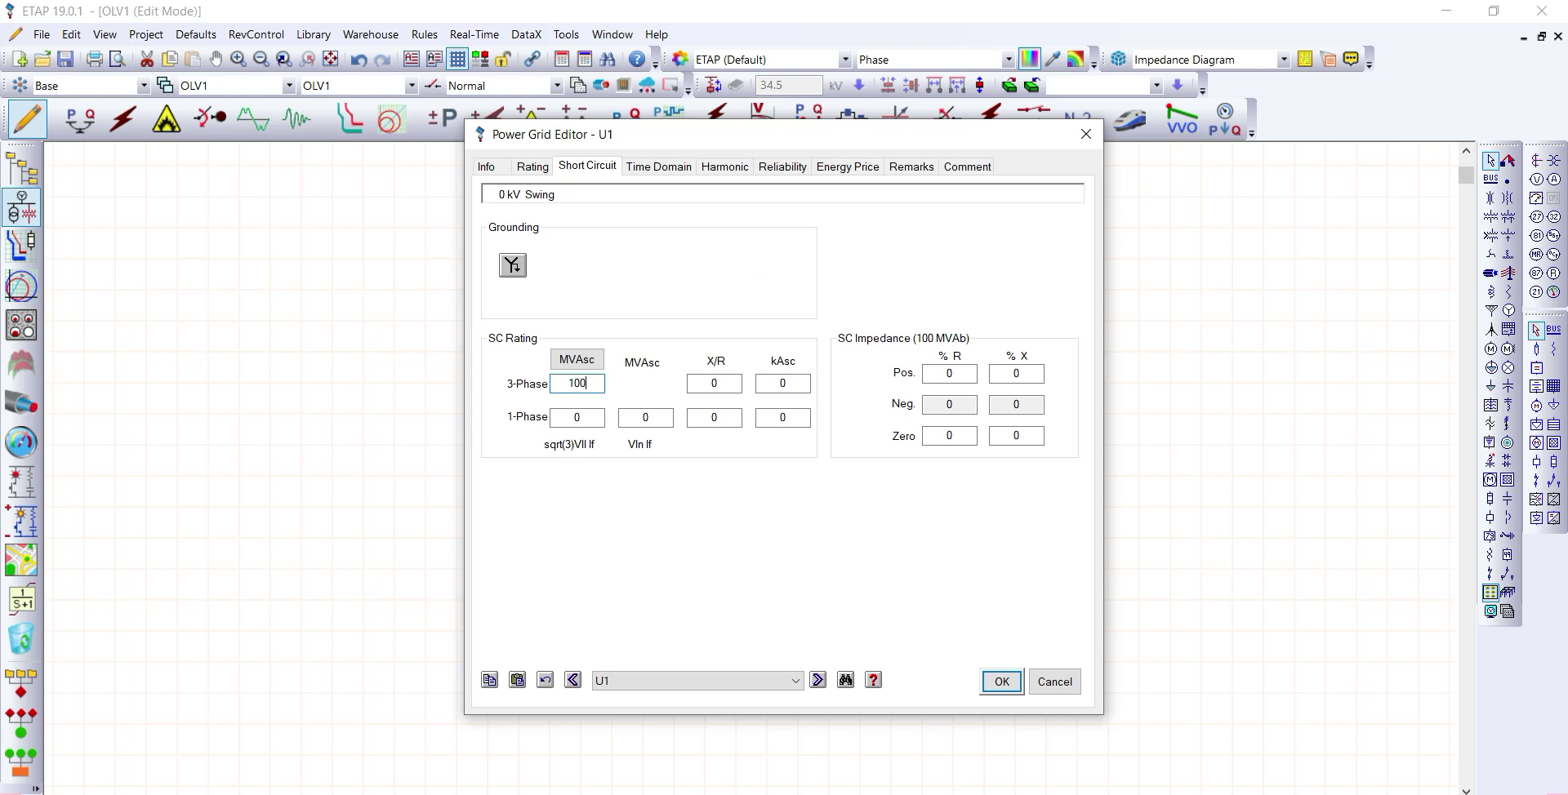
{"action": "left_click", "coordinate": [749, 254]}
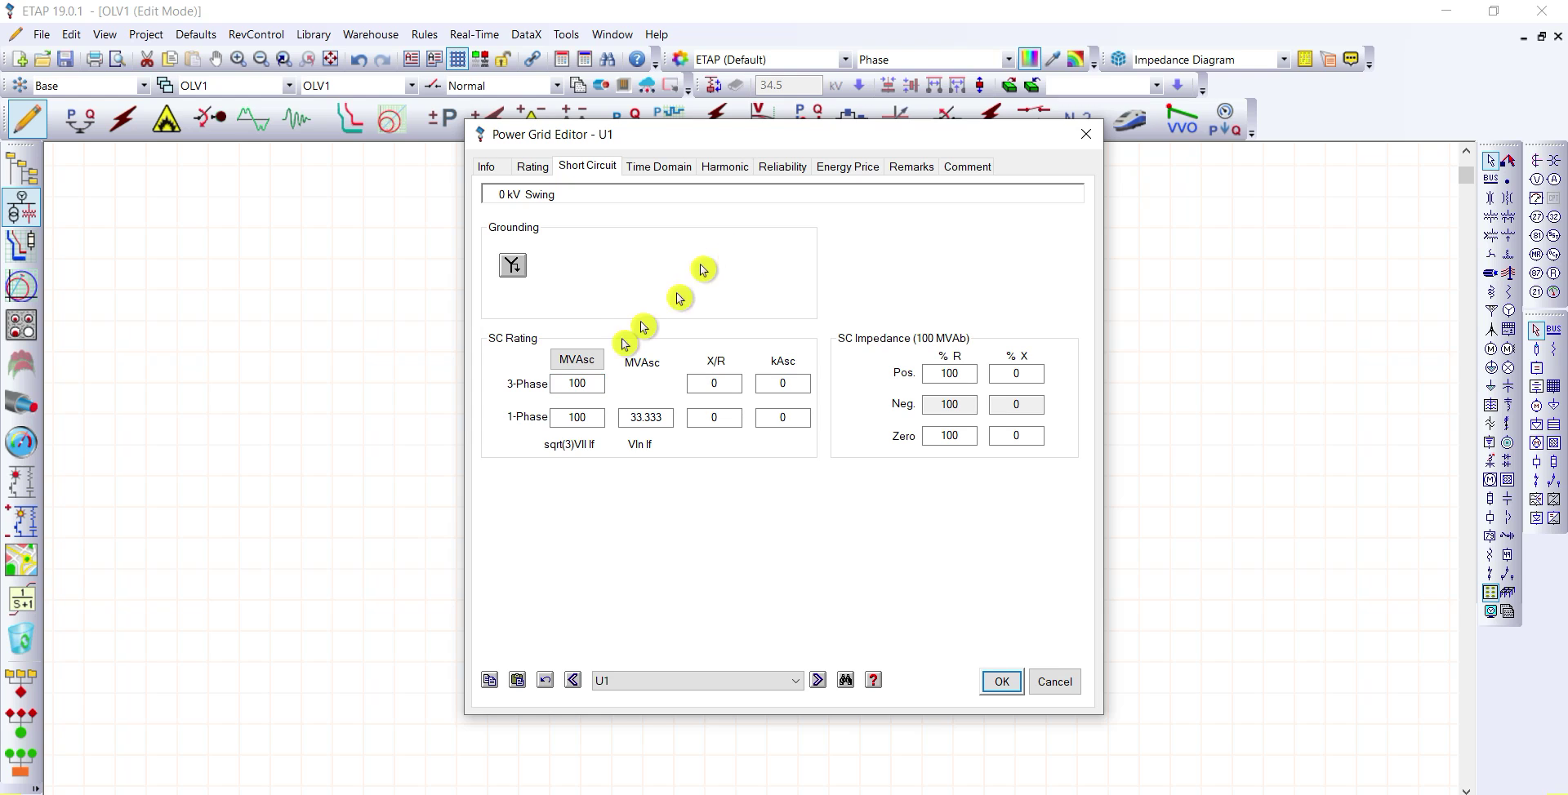
{"action": "double_click", "coordinate": [714, 384]}
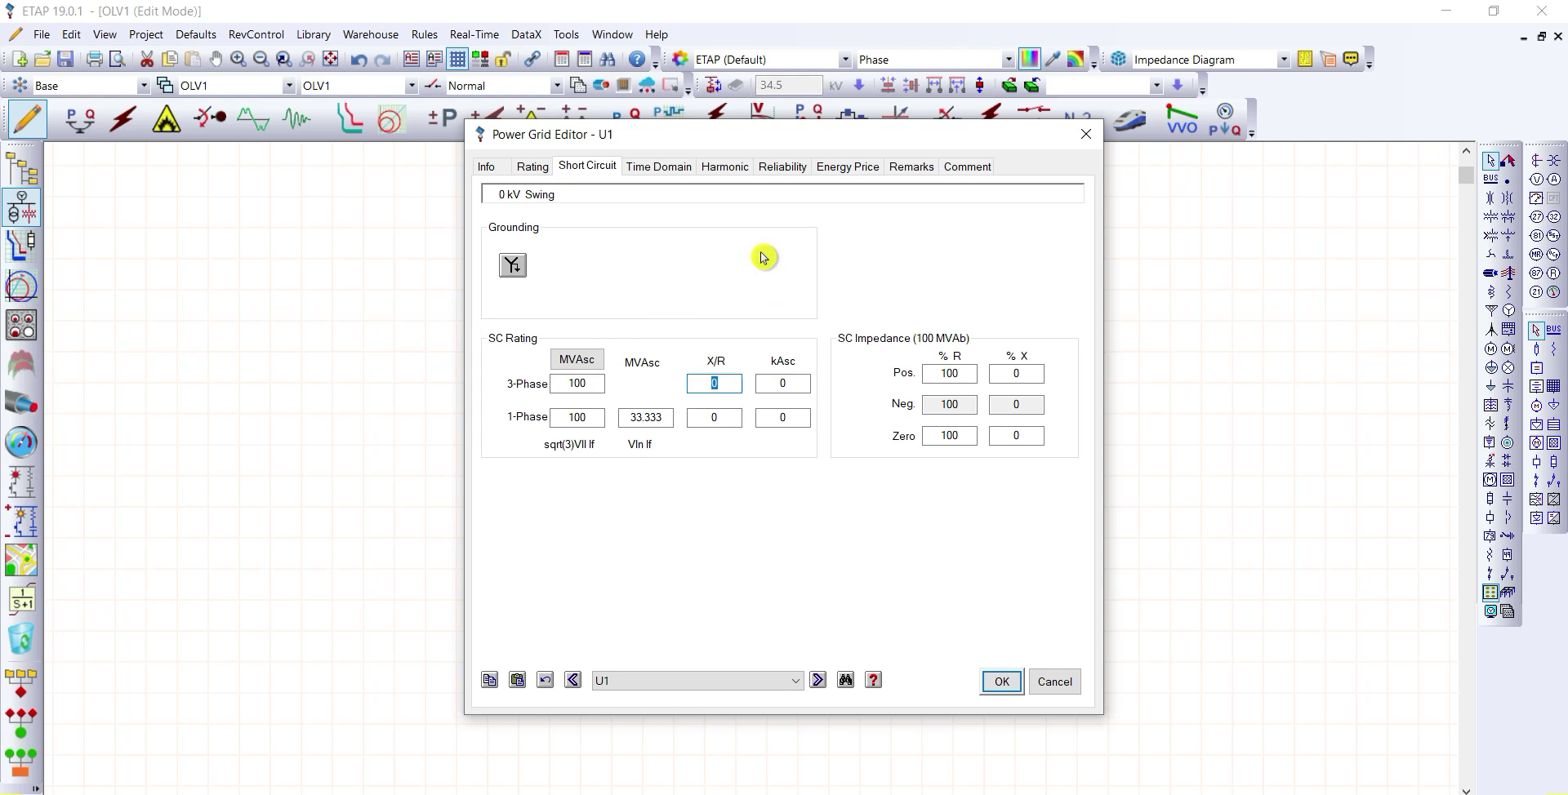
{"action": "type", "text": "25"}
{"action": "left_click", "coordinate": [642, 272]}
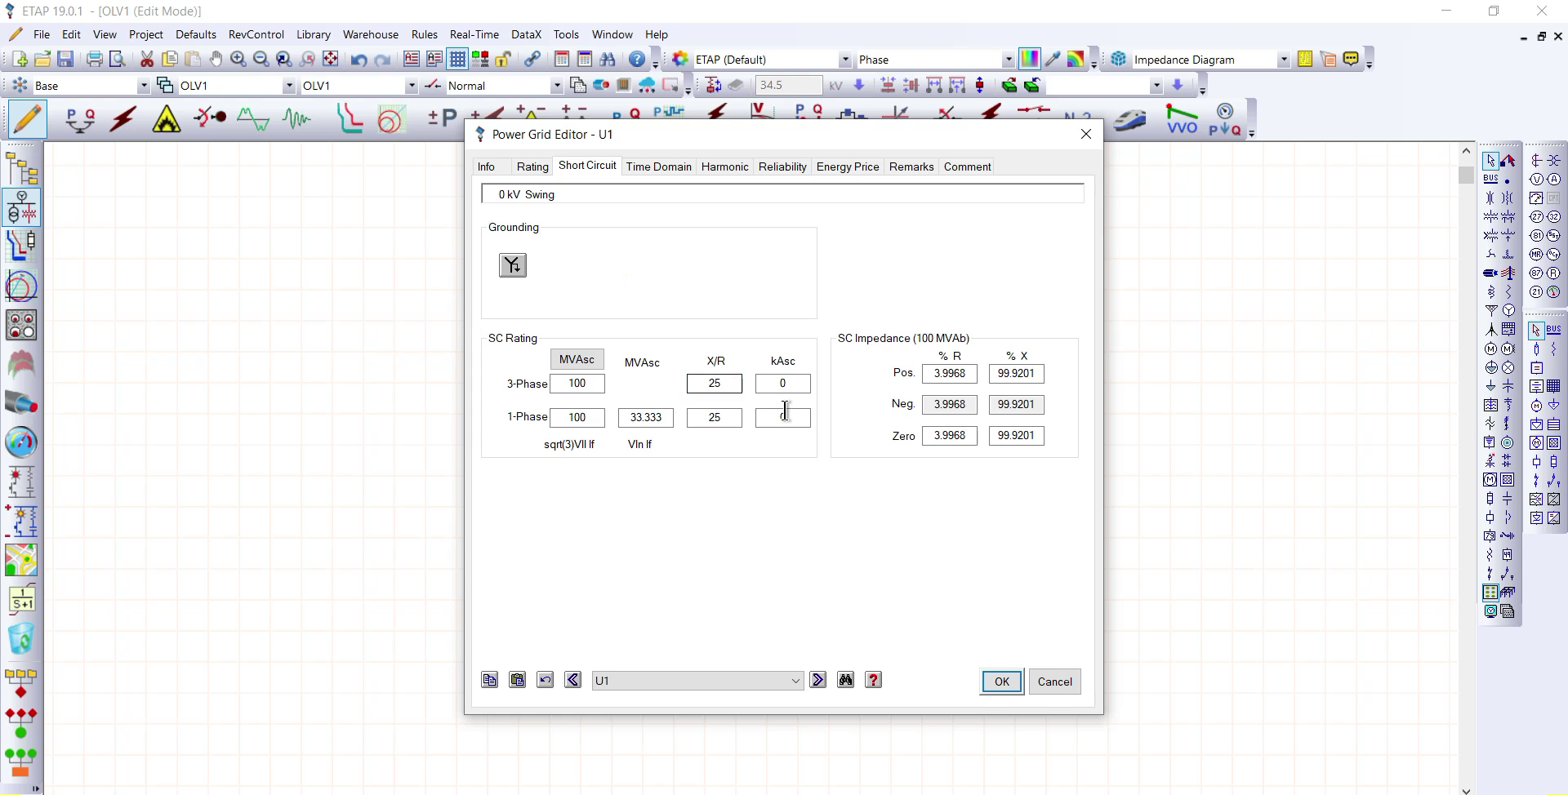
{"action": "left_click", "coordinate": [1001, 681]}
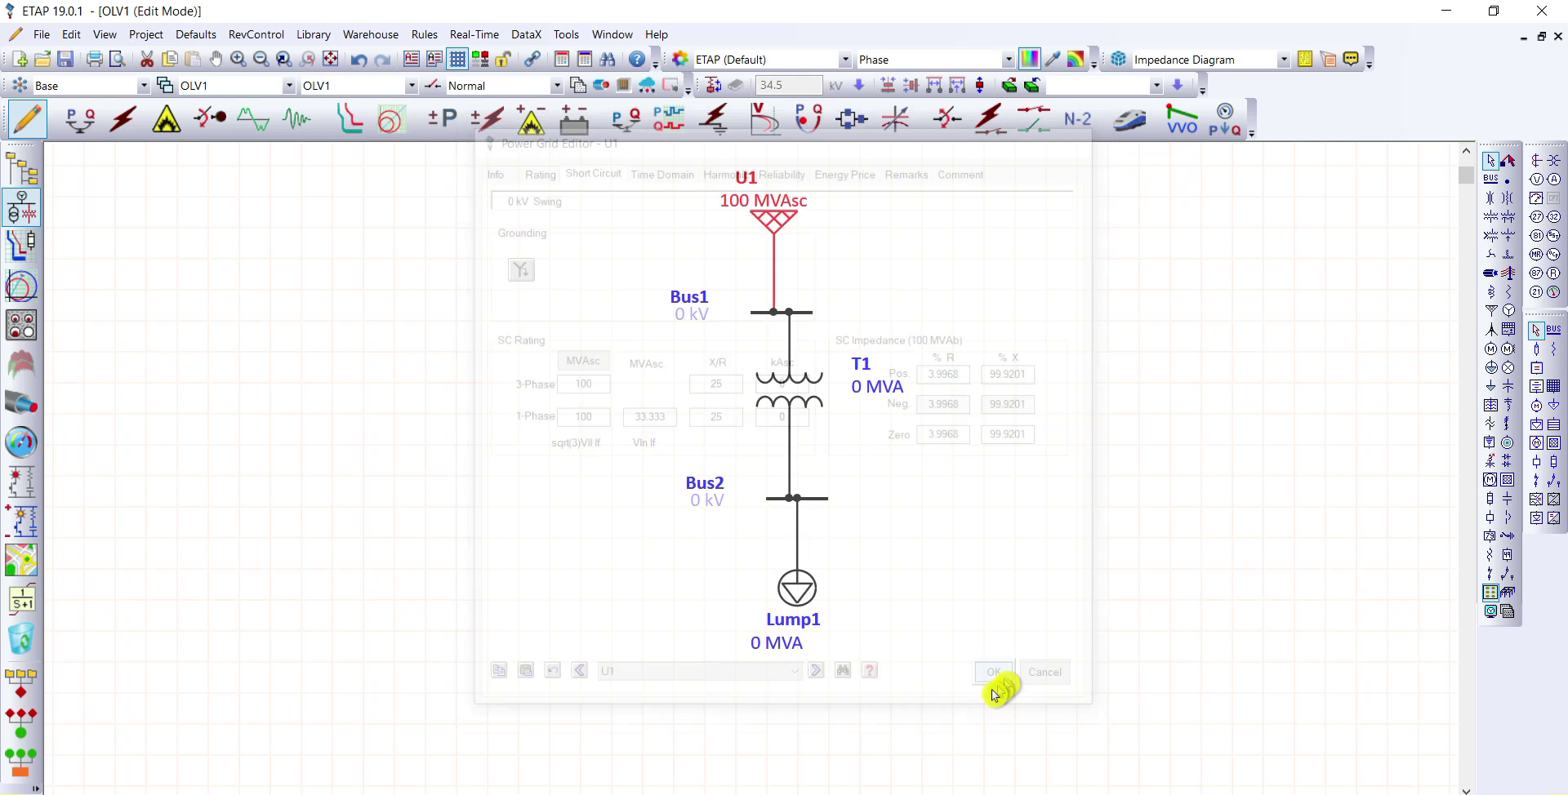
{"action": "left_click", "coordinate": [1031, 500]}
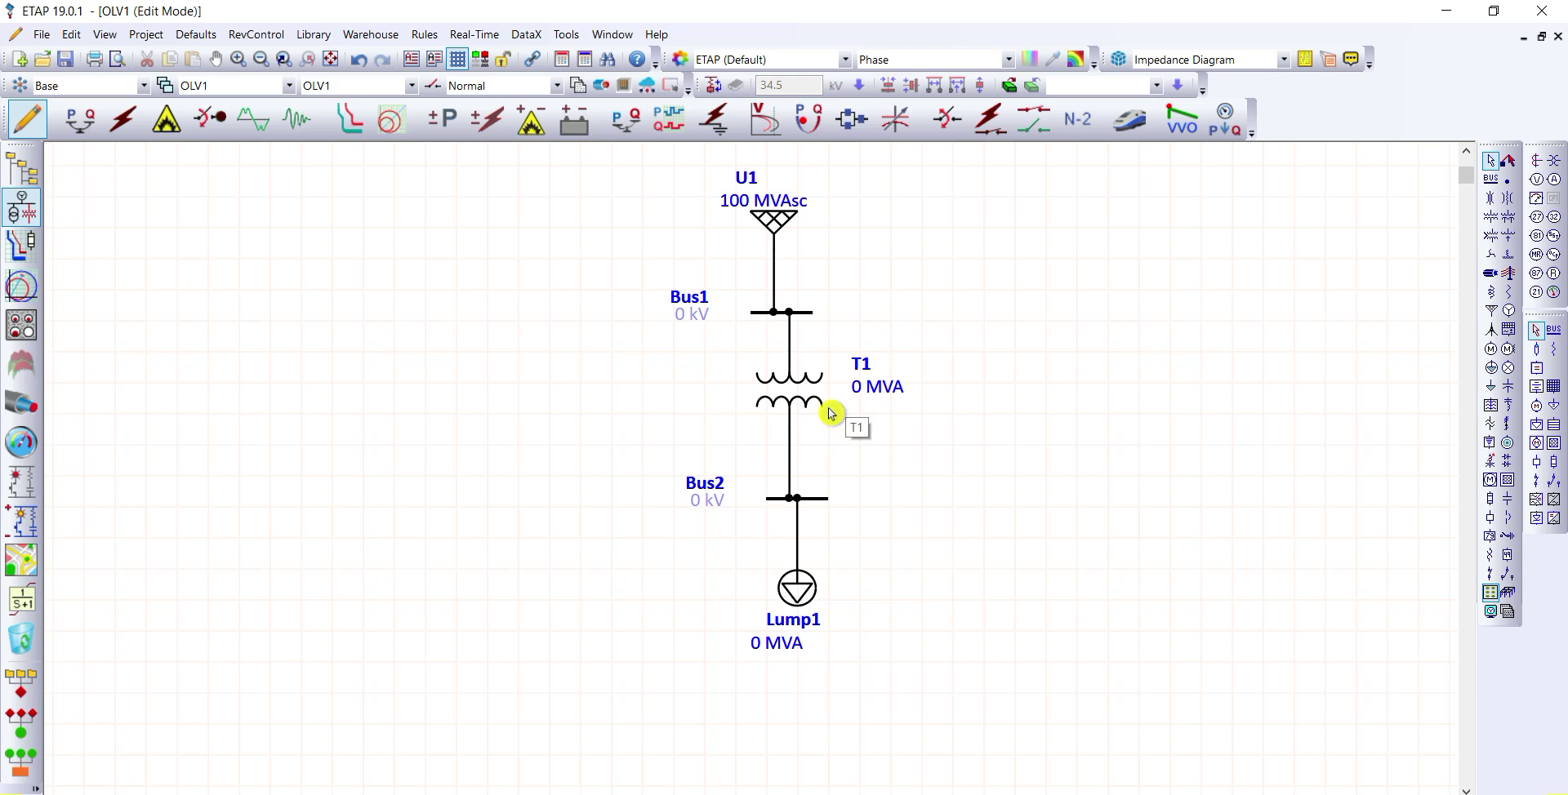
Step: Switch transformer T1's power rating unit to kVA and set its rated power to 1000 kVA
{"action": "left_click", "coordinate": [811, 385]}
{"action": "double_click", "coordinate": [811, 385]}
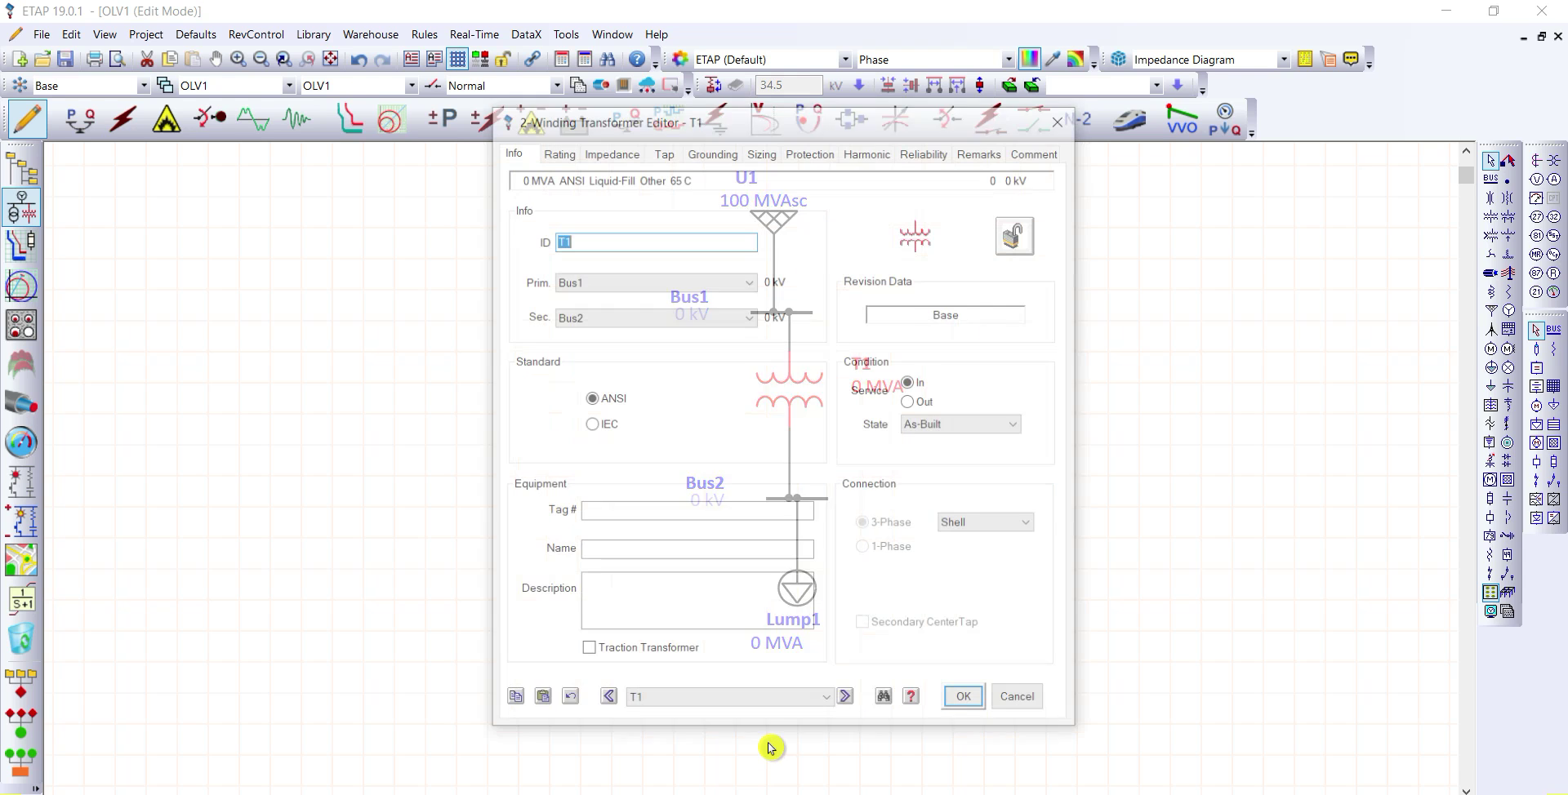
{"action": "left_click", "coordinate": [558, 151]}
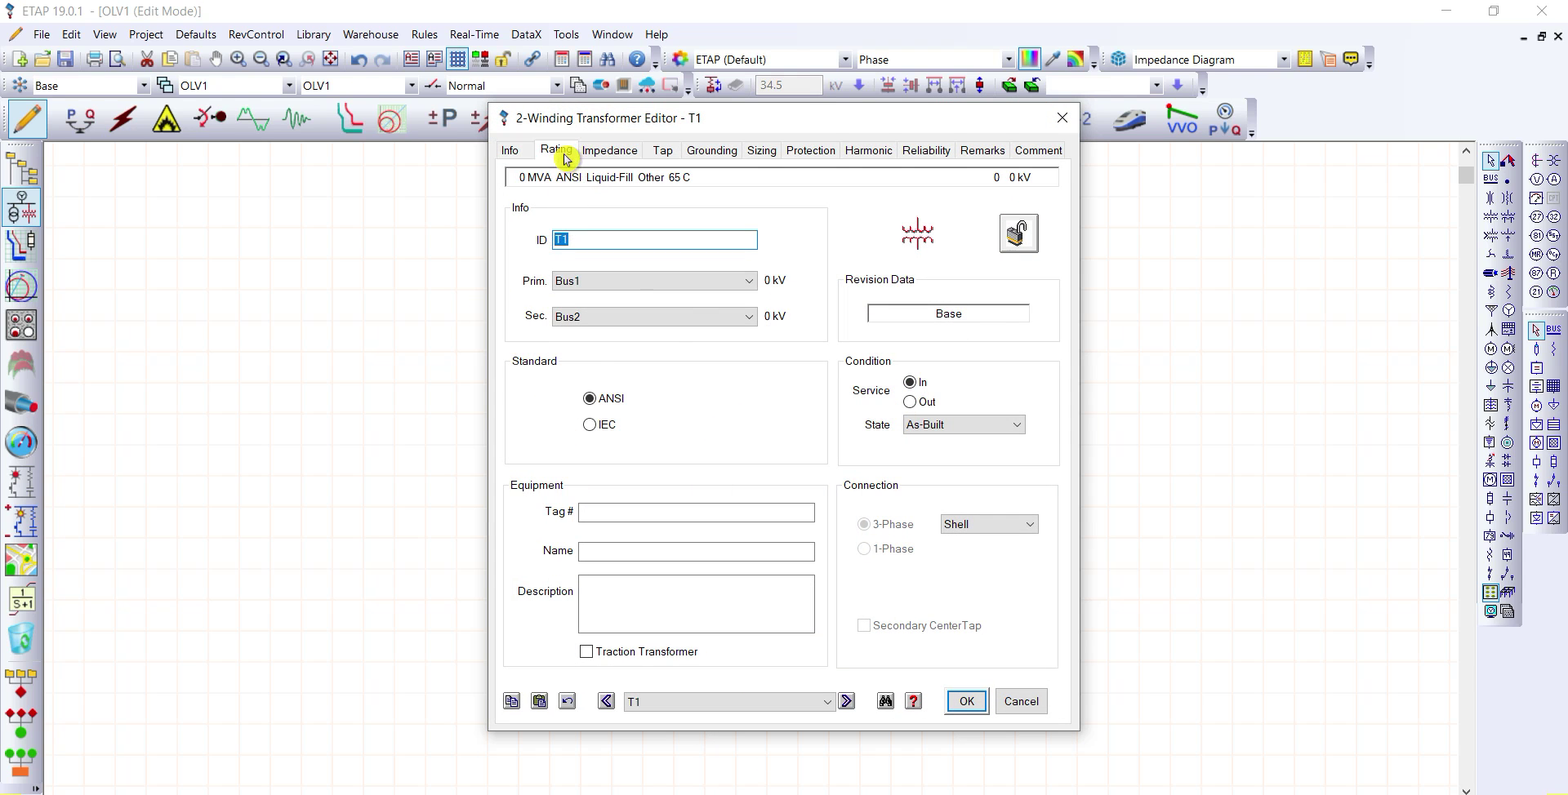
{"action": "left_click", "coordinate": [614, 350]}
{"action": "left_click", "coordinate": [612, 351]}
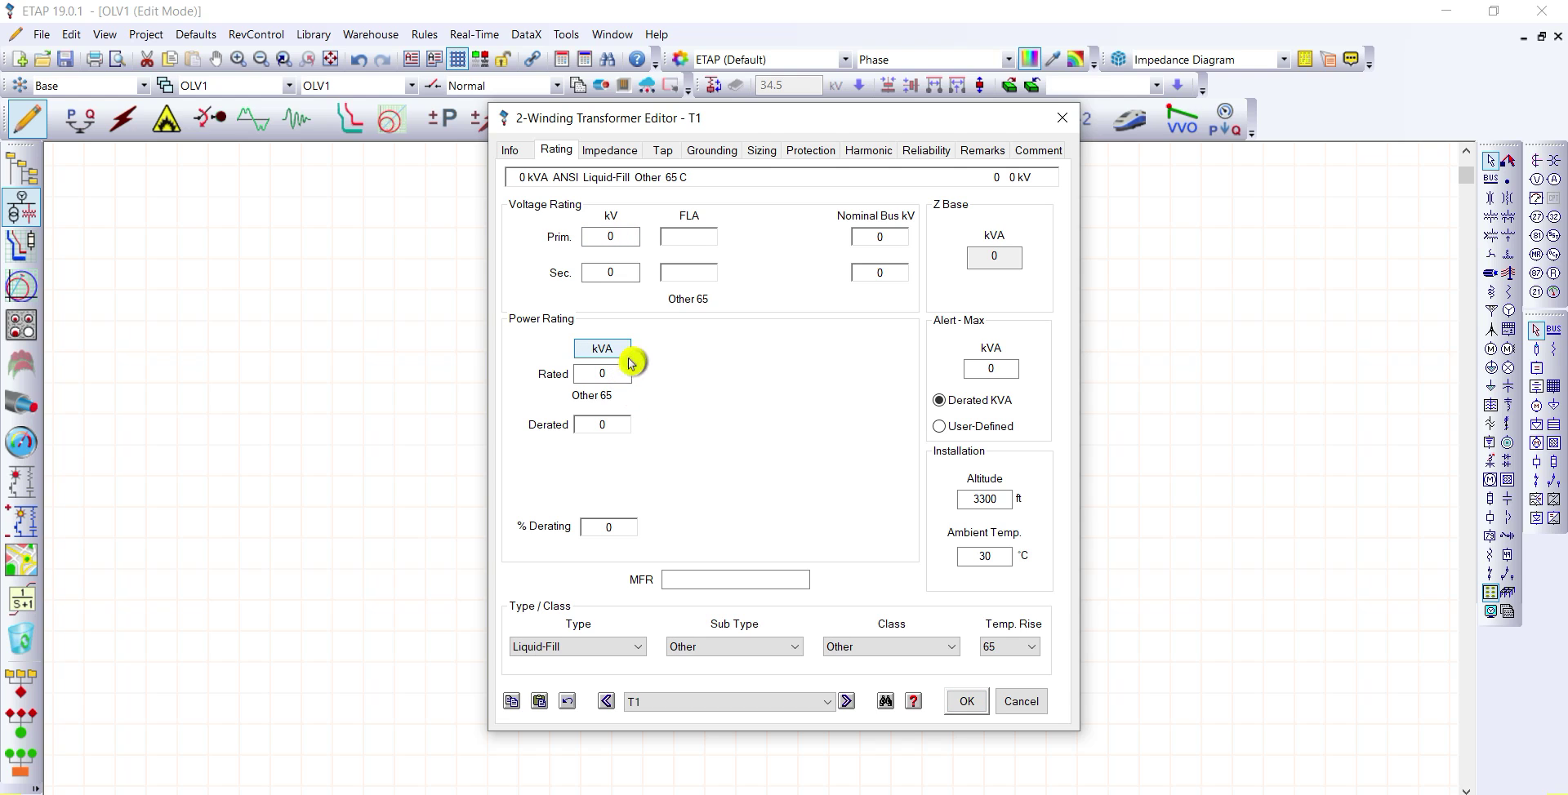
{"action": "double_click", "coordinate": [621, 372]}
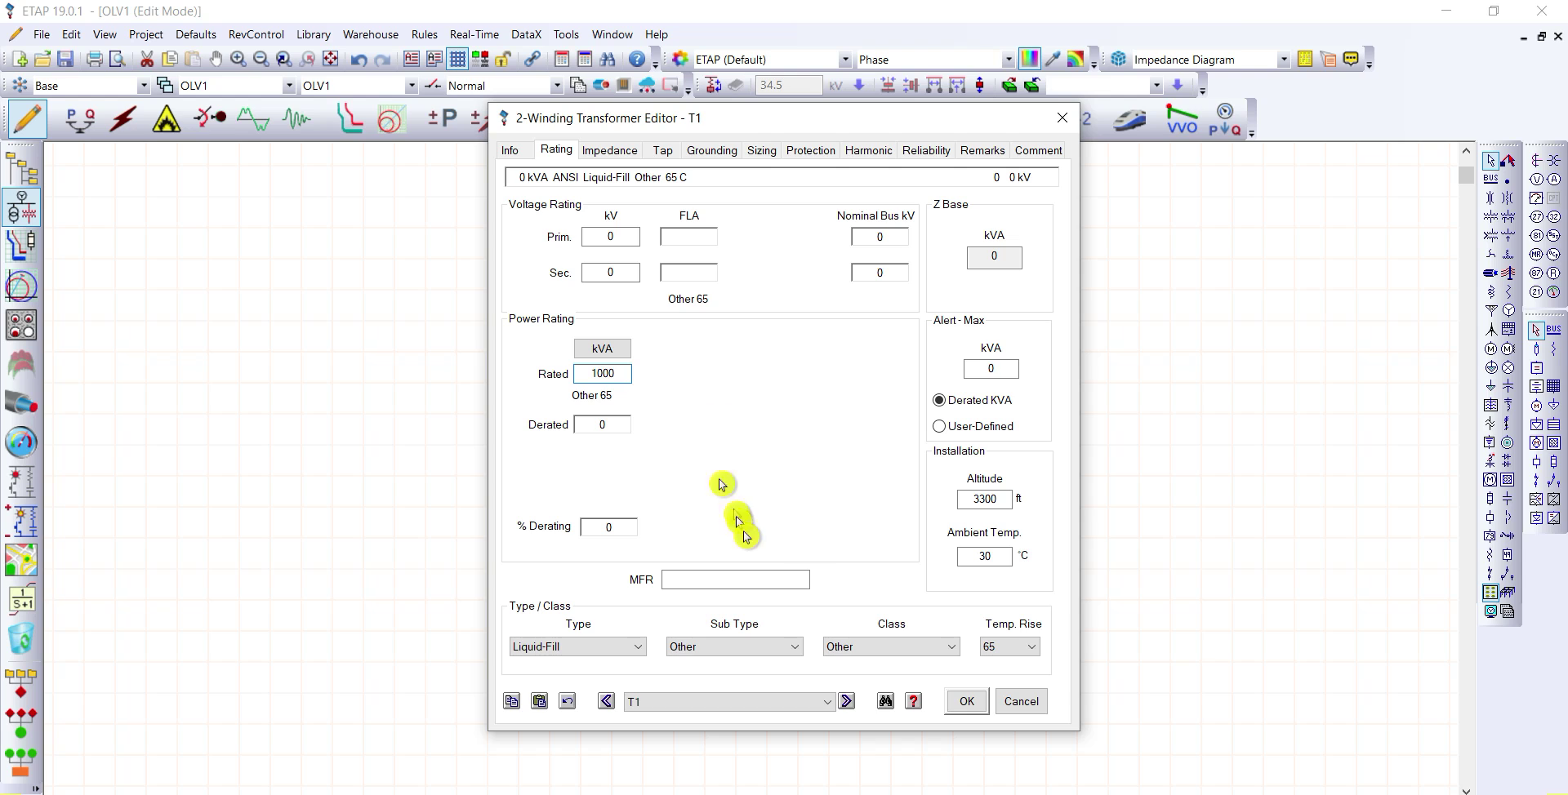
{"action": "left_click", "coordinate": [807, 485]}
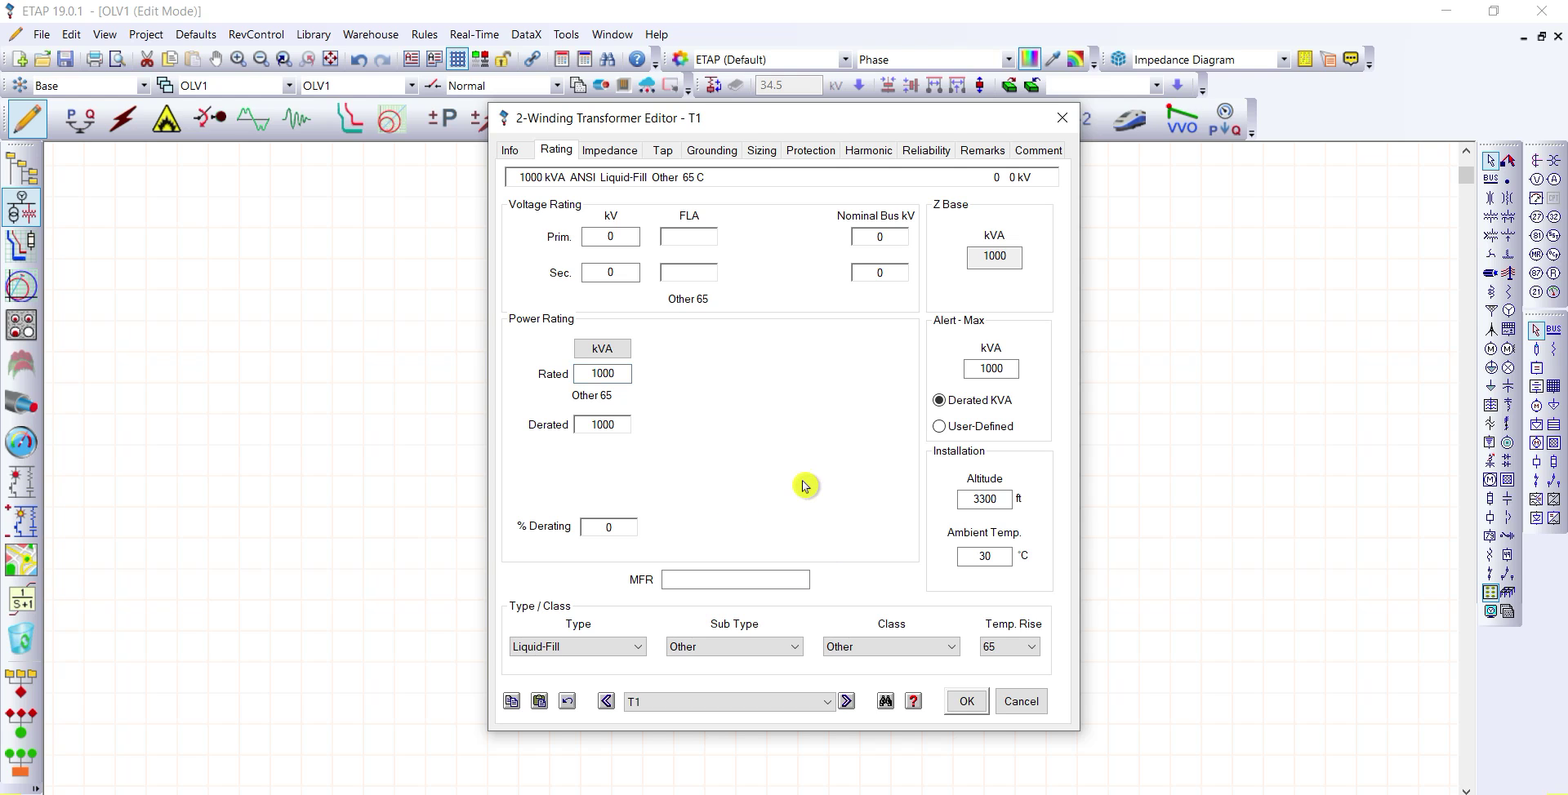
Step: Set transformer T1's primary voltage to 13.8 kV and its secondary voltage to 0.48 kV
{"action": "left_click", "coordinate": [621, 236]}
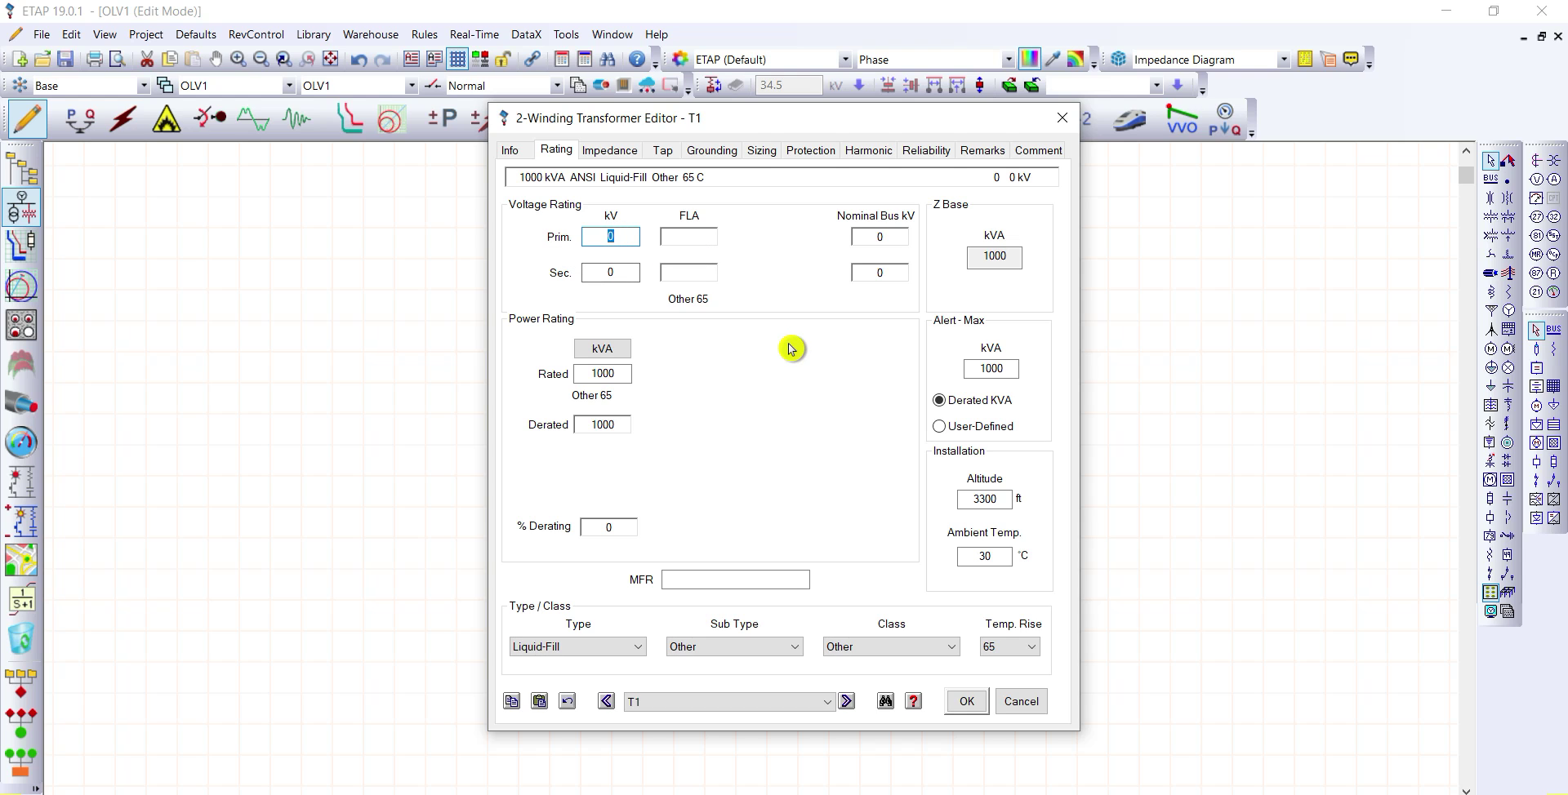
{"action": "type", "text": "13.8"}
{"action": "key", "text": "Tab"}
{"action": "left_click", "coordinate": [625, 274]}
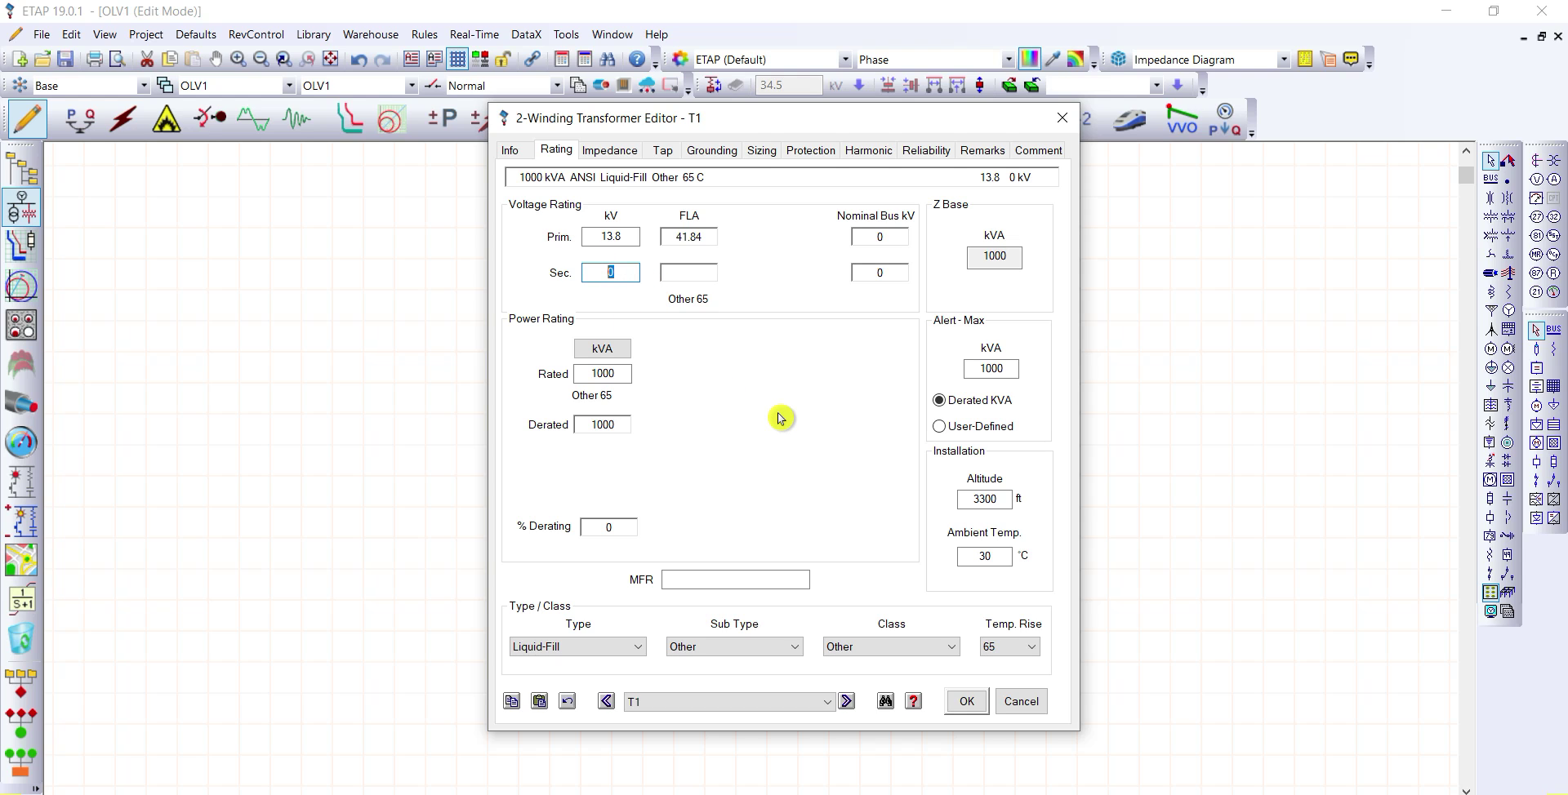
{"action": "type", "text": "0"}
{"action": "key", "text": "Tab"}
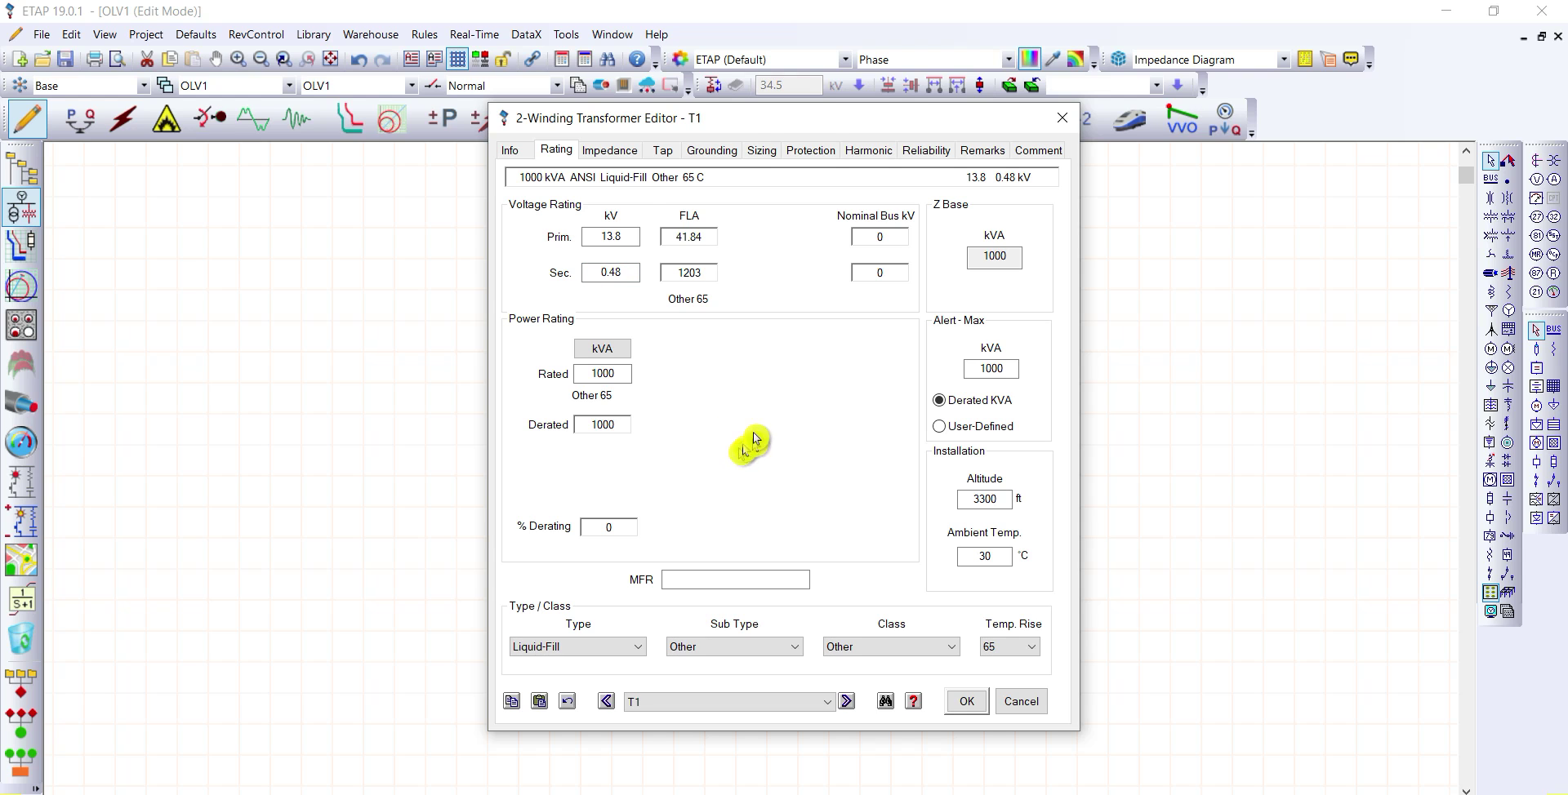
Step: Apply the typical Z and X/R impedance values to transformer T1 and accept its settings
{"action": "left_click", "coordinate": [614, 151]}
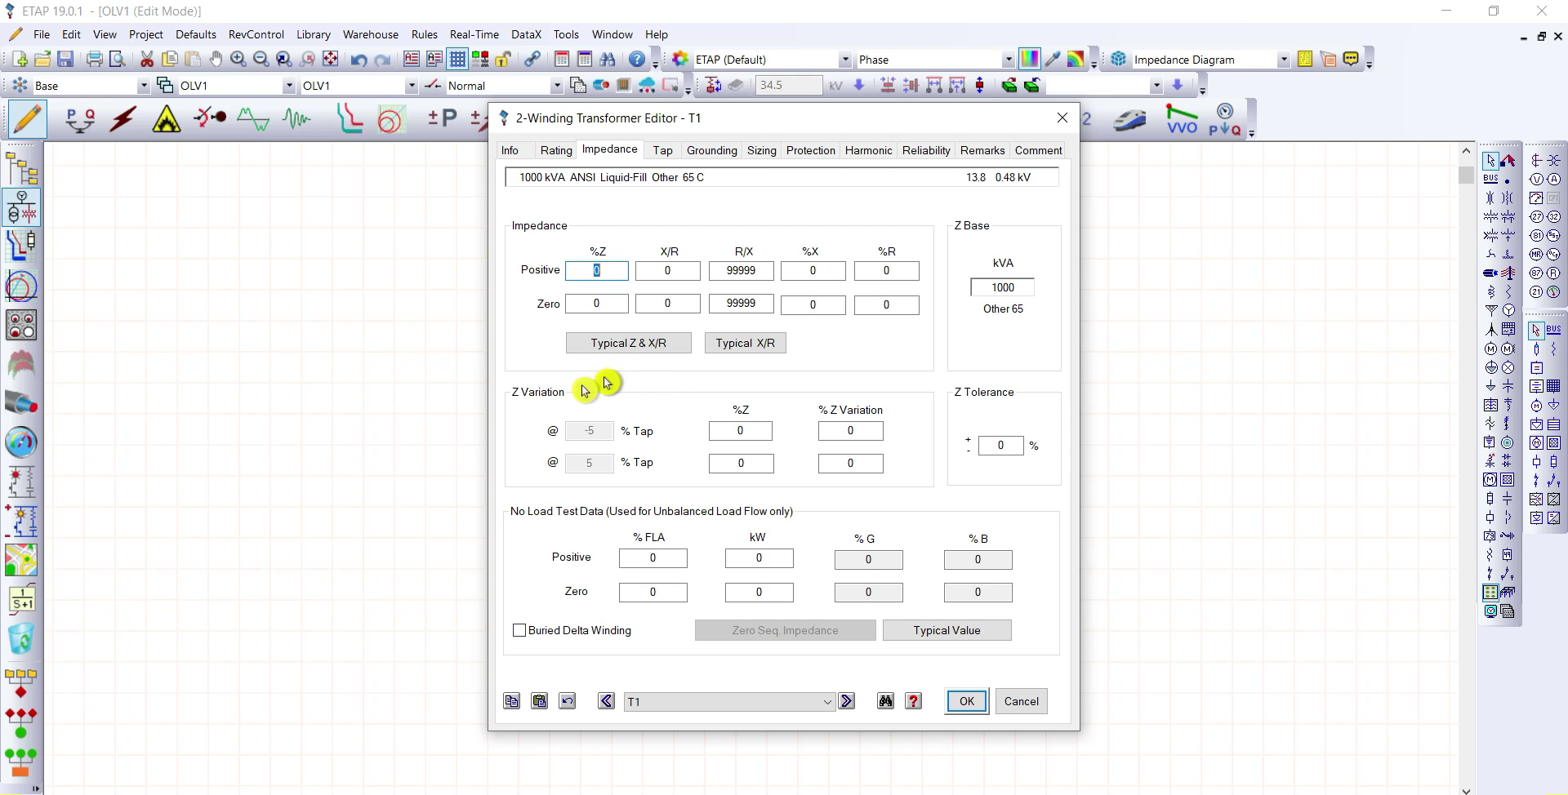
{"action": "left_click", "coordinate": [643, 345]}
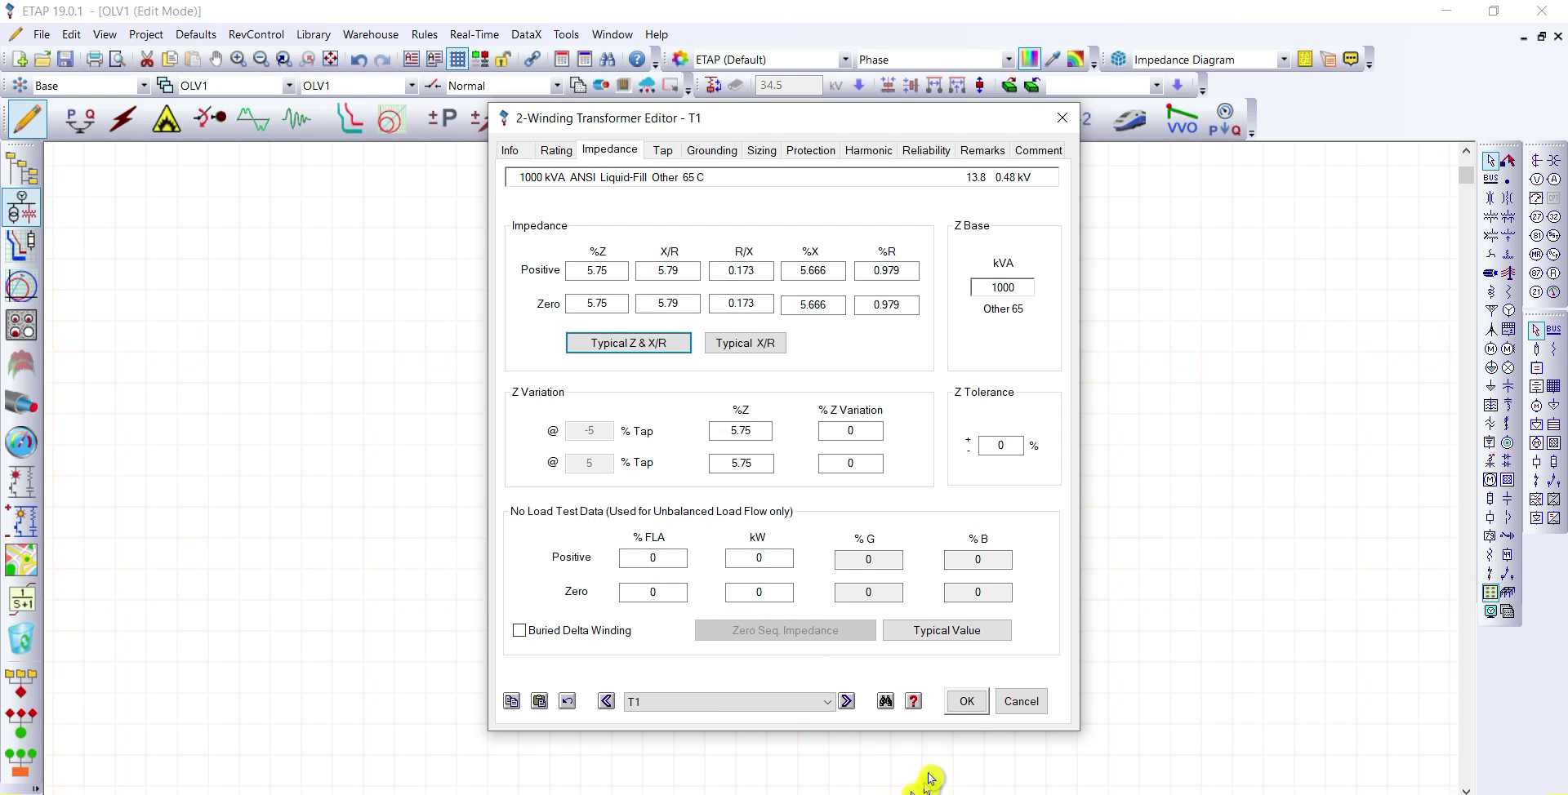
{"action": "left_click", "coordinate": [966, 704]}
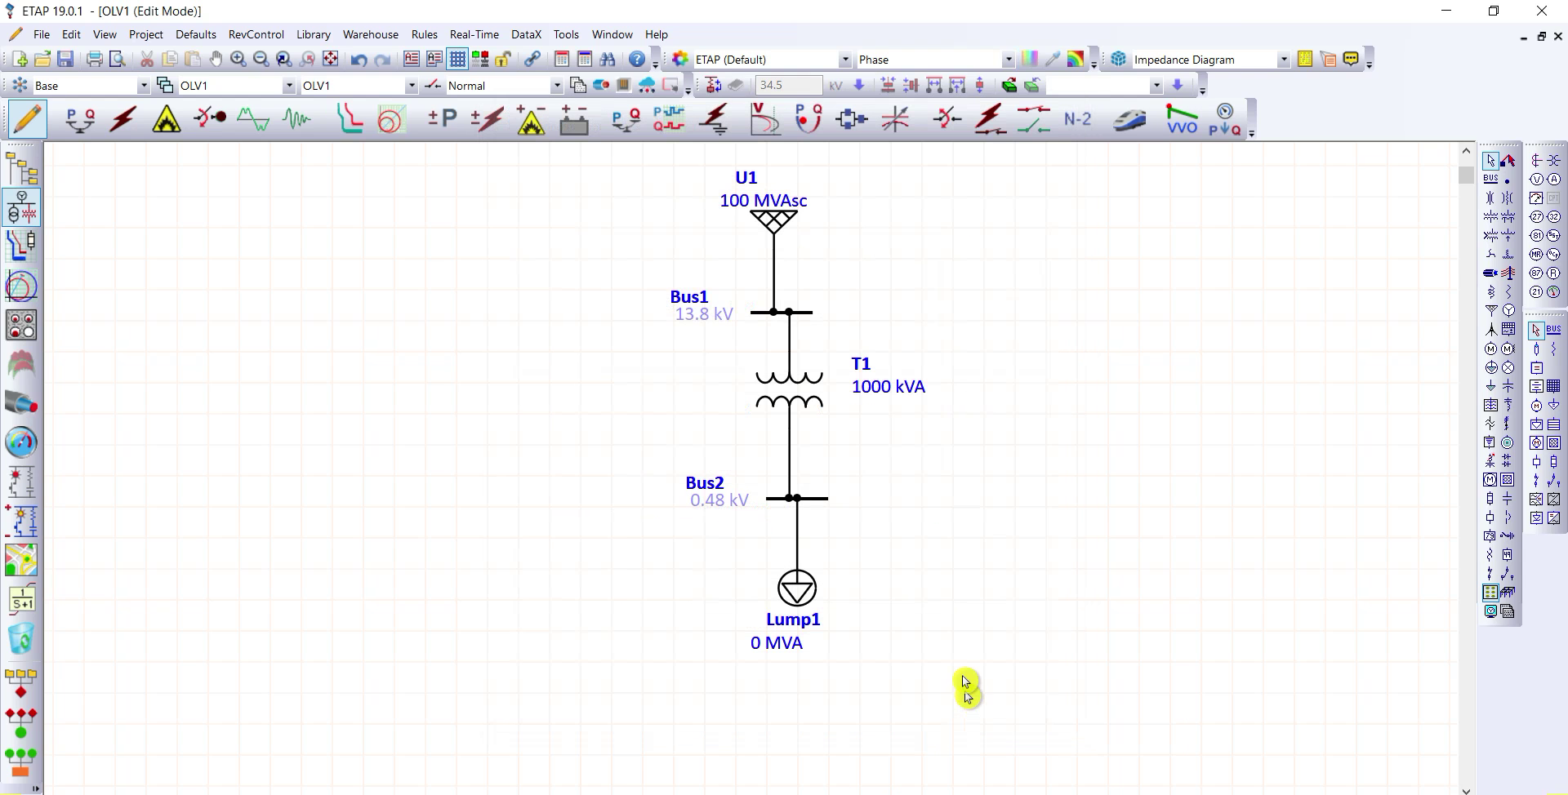
Step: Move the Bus1 name label slightly closer to its bus
{"action": "left_click_drag", "start_coordinate": [692, 300], "coordinate": [703, 292]}
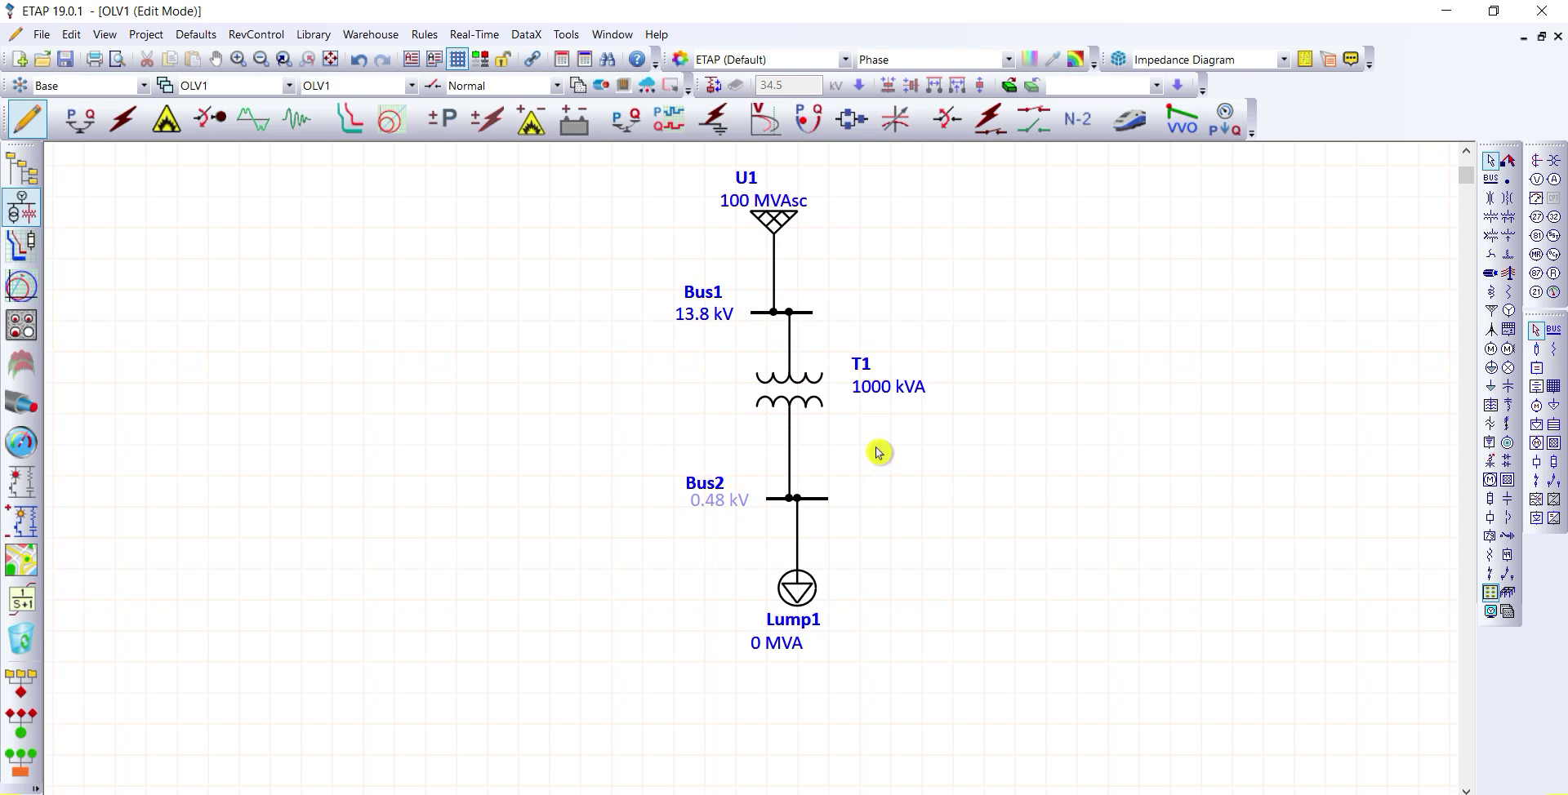
Step: Align Bus2's labels beside the bus, and move the lumped load, Bus2 and transformer T1 down to widen the gaps between them
{"action": "left_click_drag", "start_coordinate": [707, 492], "coordinate": [719, 489]}
{"action": "left_click", "coordinate": [724, 483]}
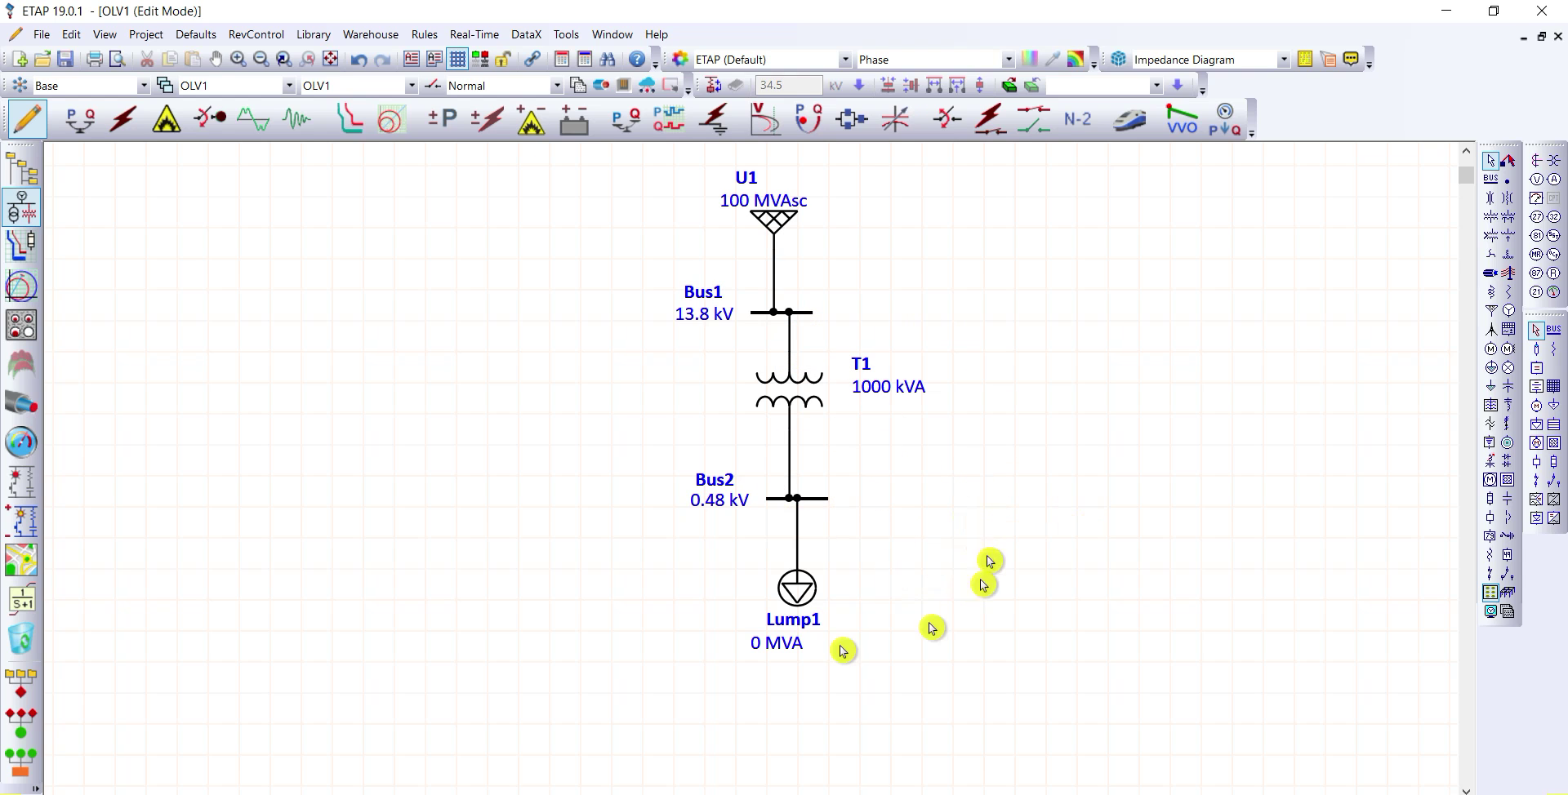
{"action": "left_click_drag", "start_coordinate": [799, 591], "coordinate": [806, 717]}
{"action": "left_click_drag", "start_coordinate": [814, 499], "coordinate": [815, 603]}
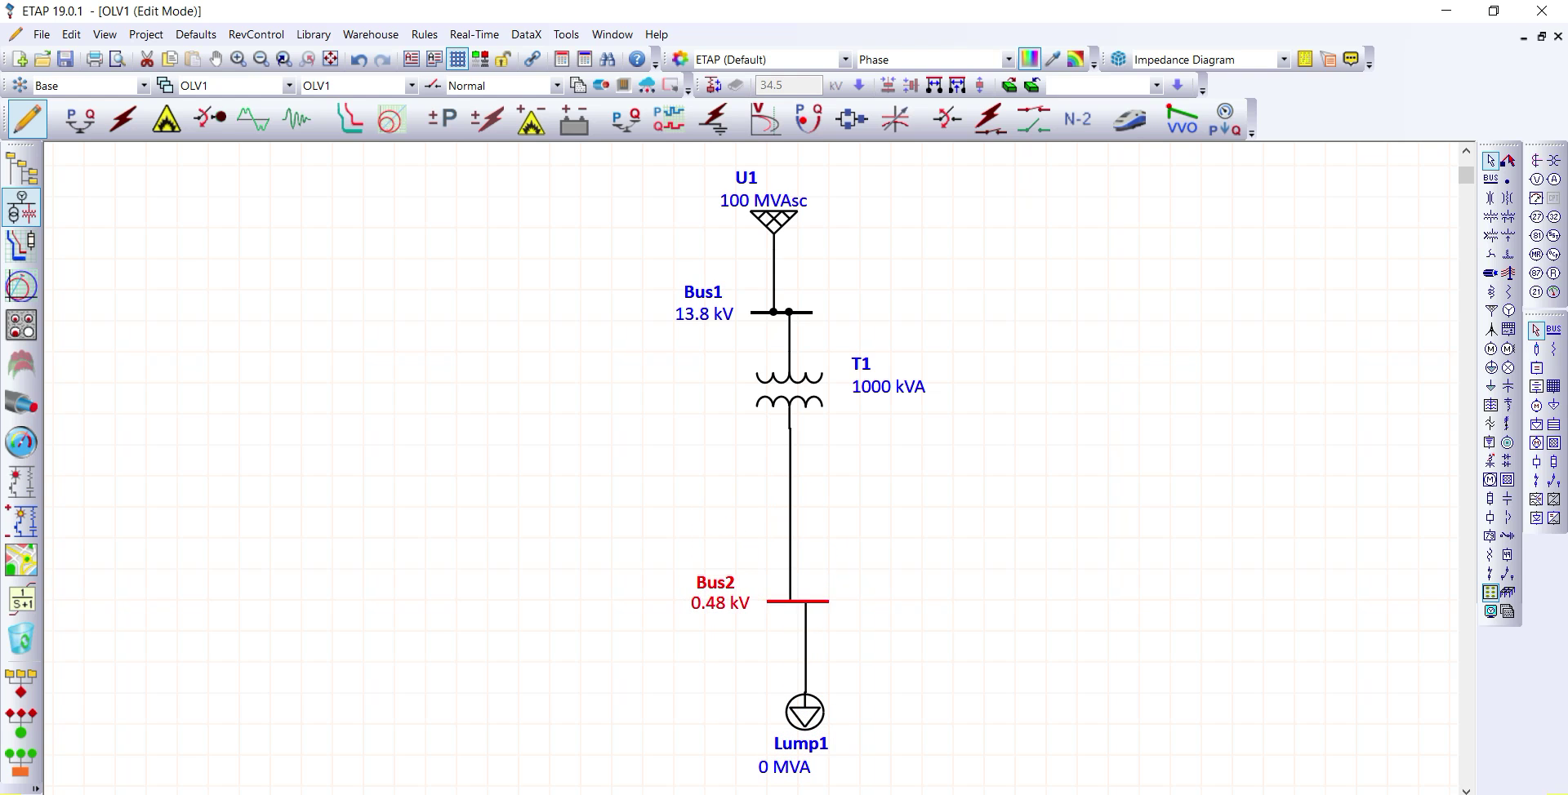
{"action": "left_click_drag", "start_coordinate": [801, 399], "coordinate": [809, 485]}
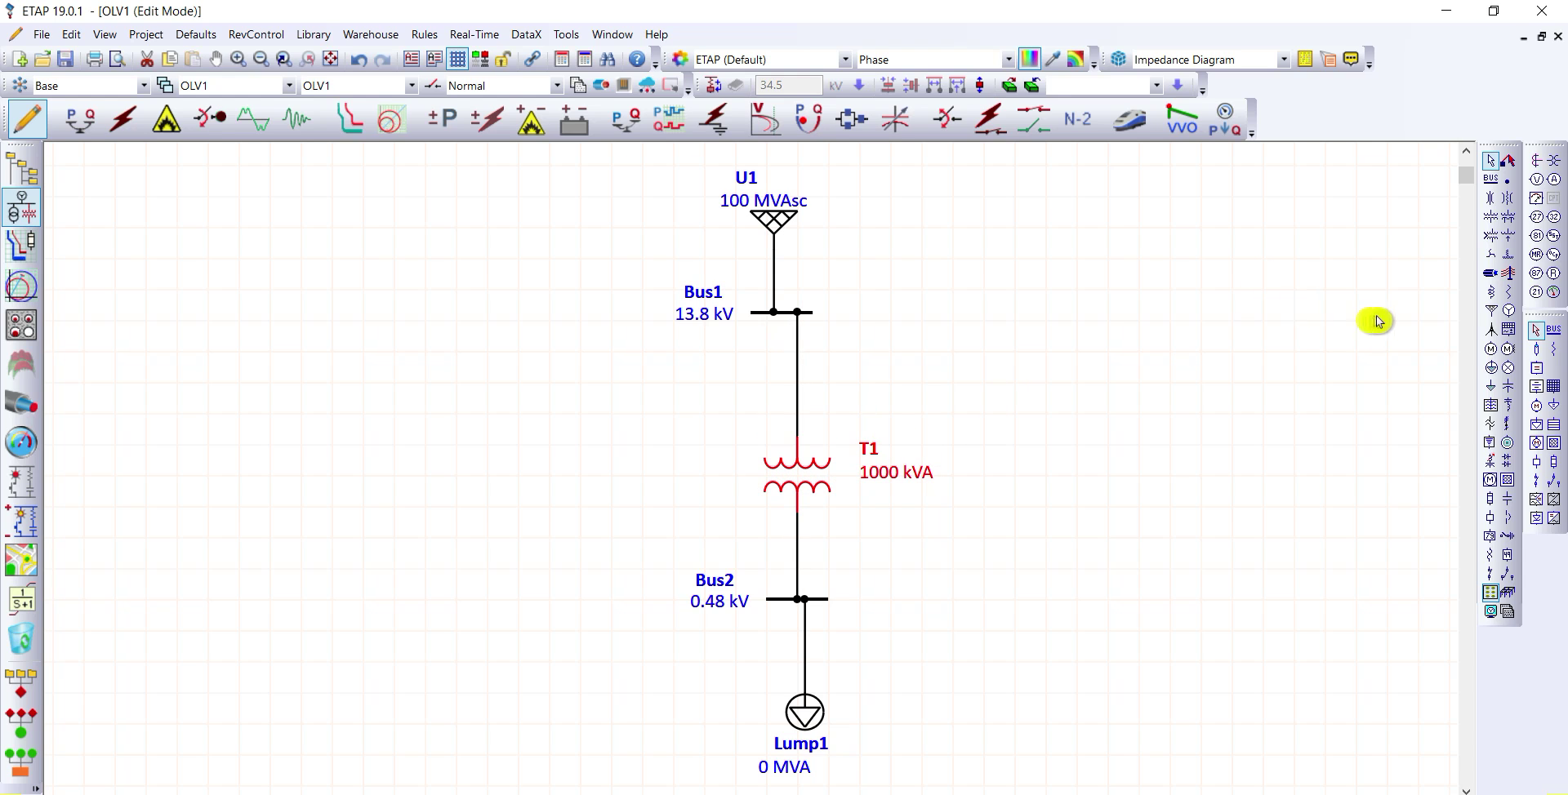
Step: Insert one cable between Bus1 and transformer T1 and another between T1 and Bus2
{"action": "left_click", "coordinate": [1490, 276]}
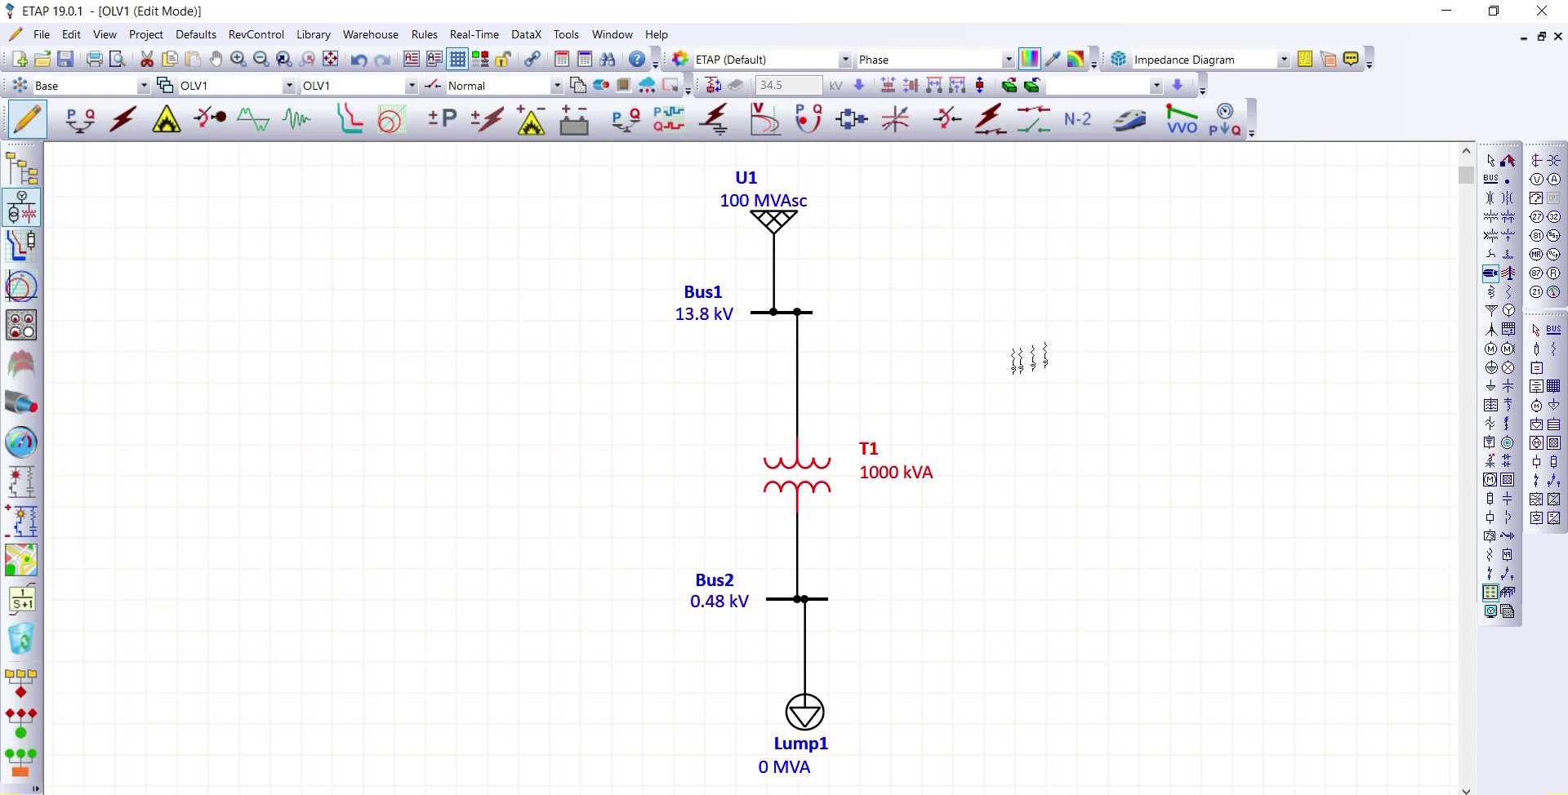
{"action": "left_click", "coordinate": [798, 385]}
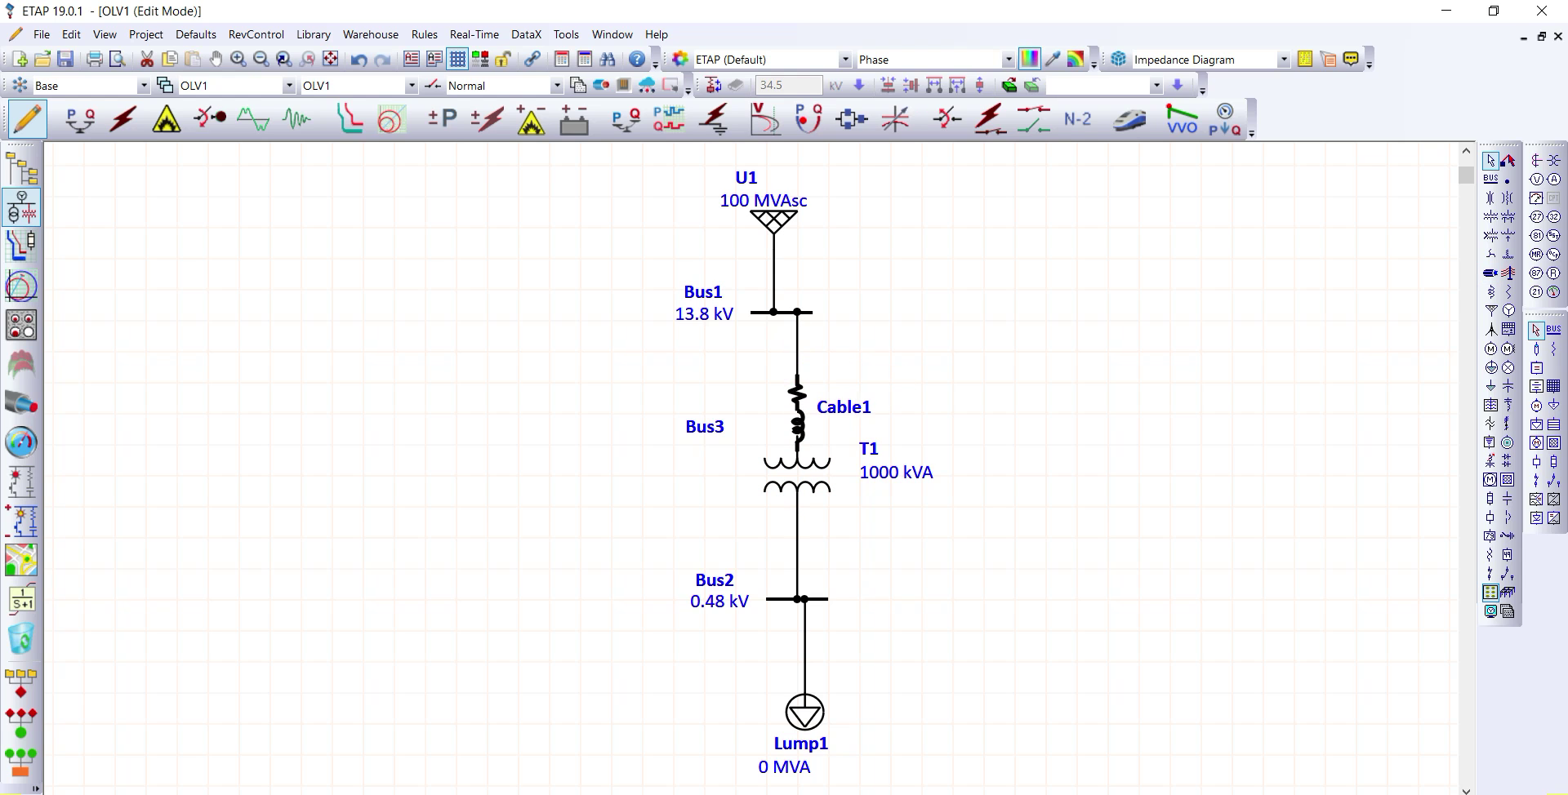
{"action": "left_click", "coordinate": [1490, 276]}
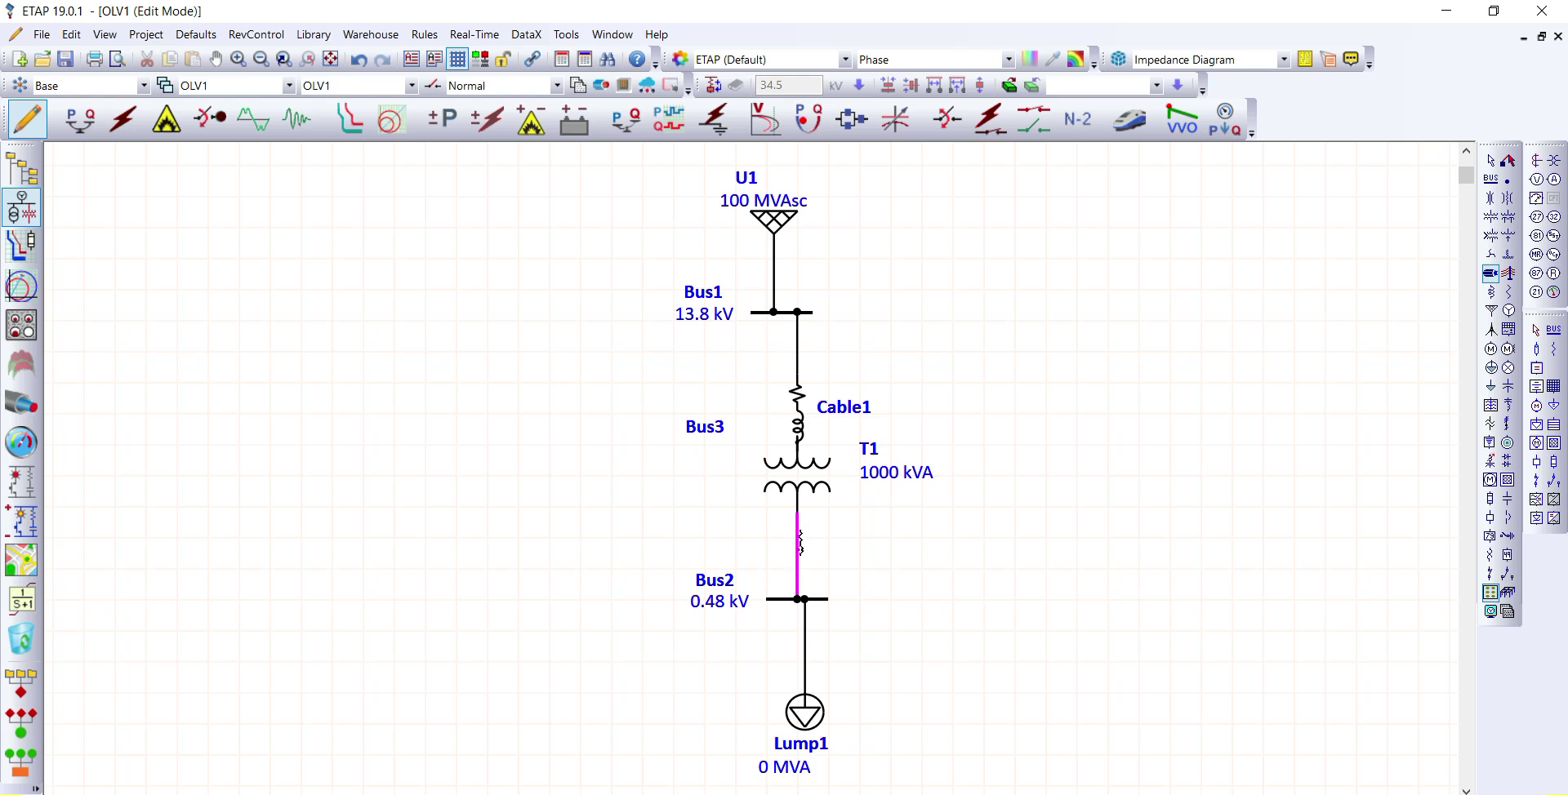
{"action": "left_click", "coordinate": [800, 541]}
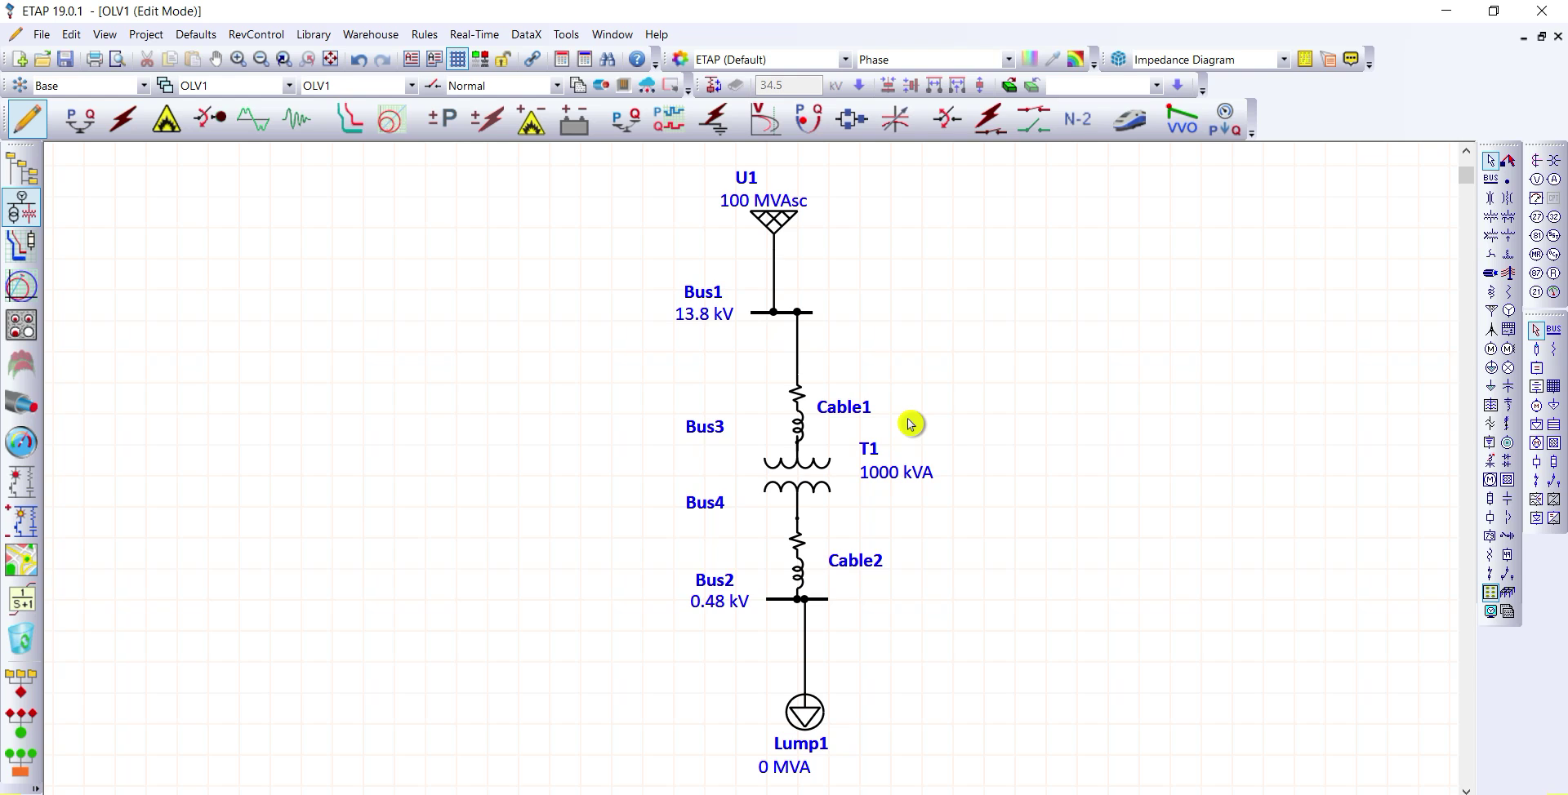
Step: Set Cable1's length unit to metres and its length to 50 m
{"action": "double_click", "coordinate": [799, 419]}
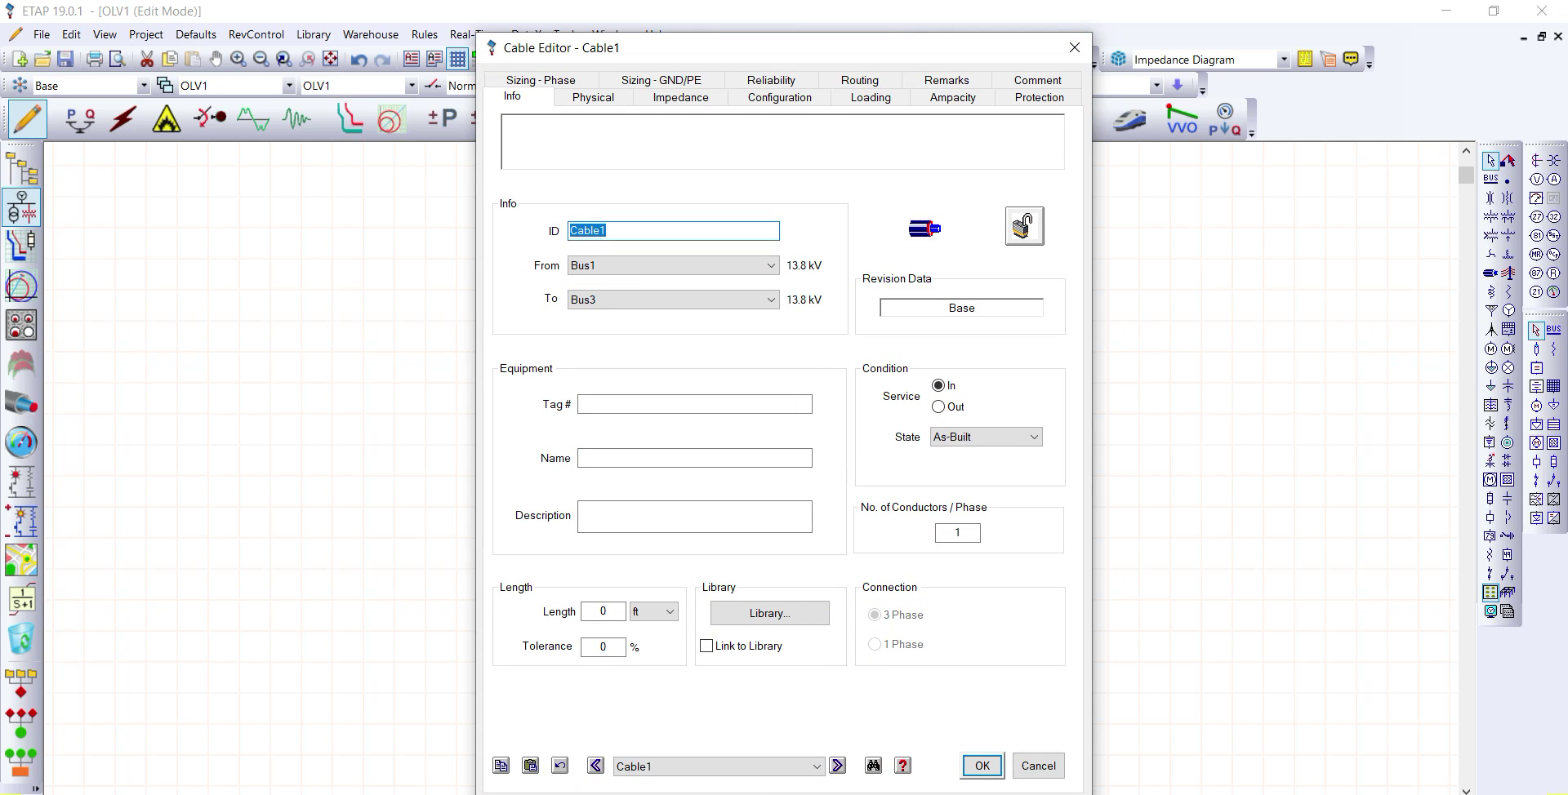
{"action": "left_click", "coordinate": [668, 612]}
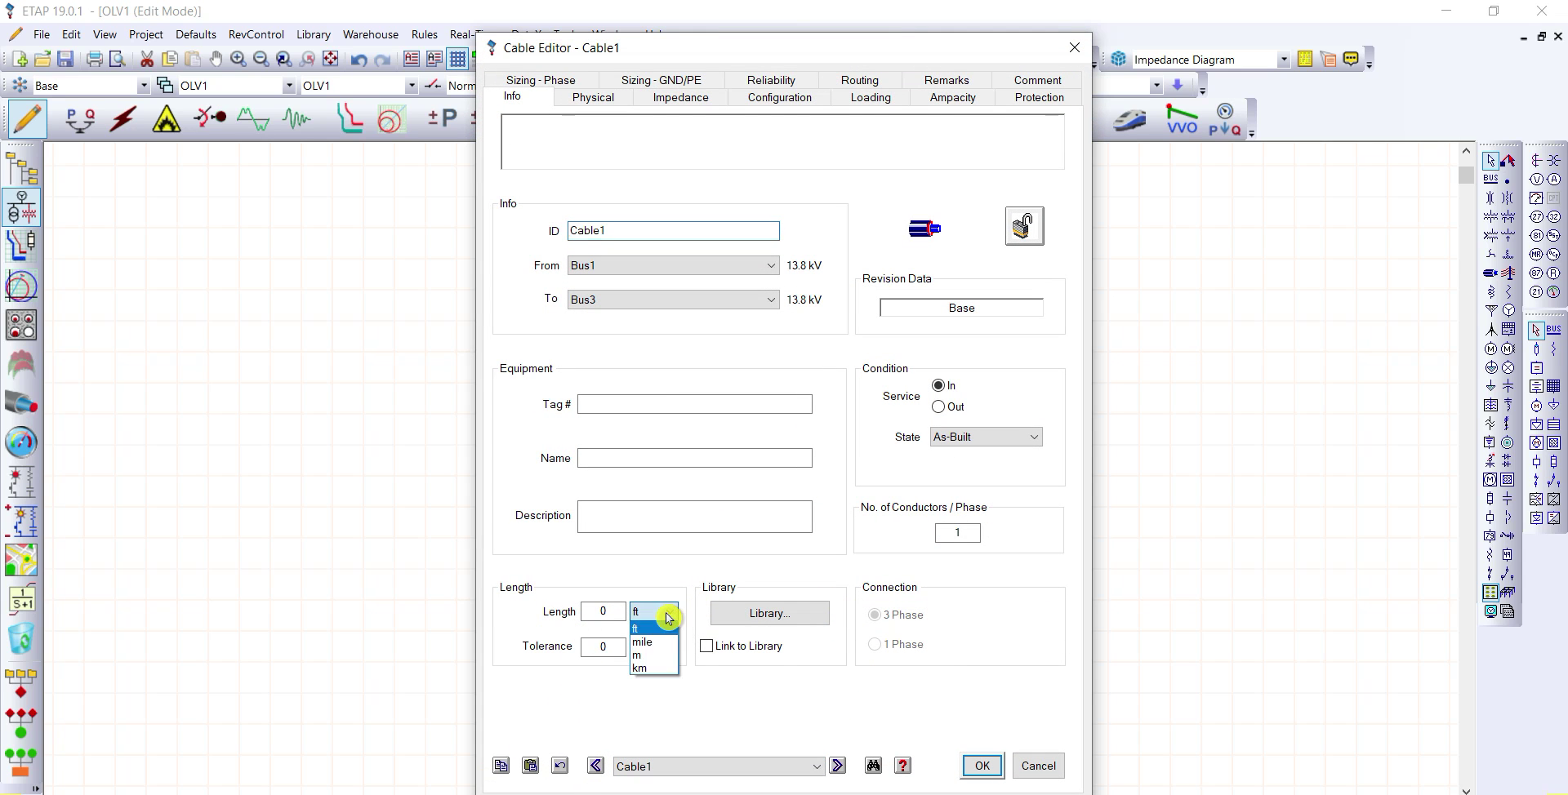
{"action": "left_click", "coordinate": [654, 655]}
{"action": "left_click", "coordinate": [603, 612]}
{"action": "type", "text": "5"}
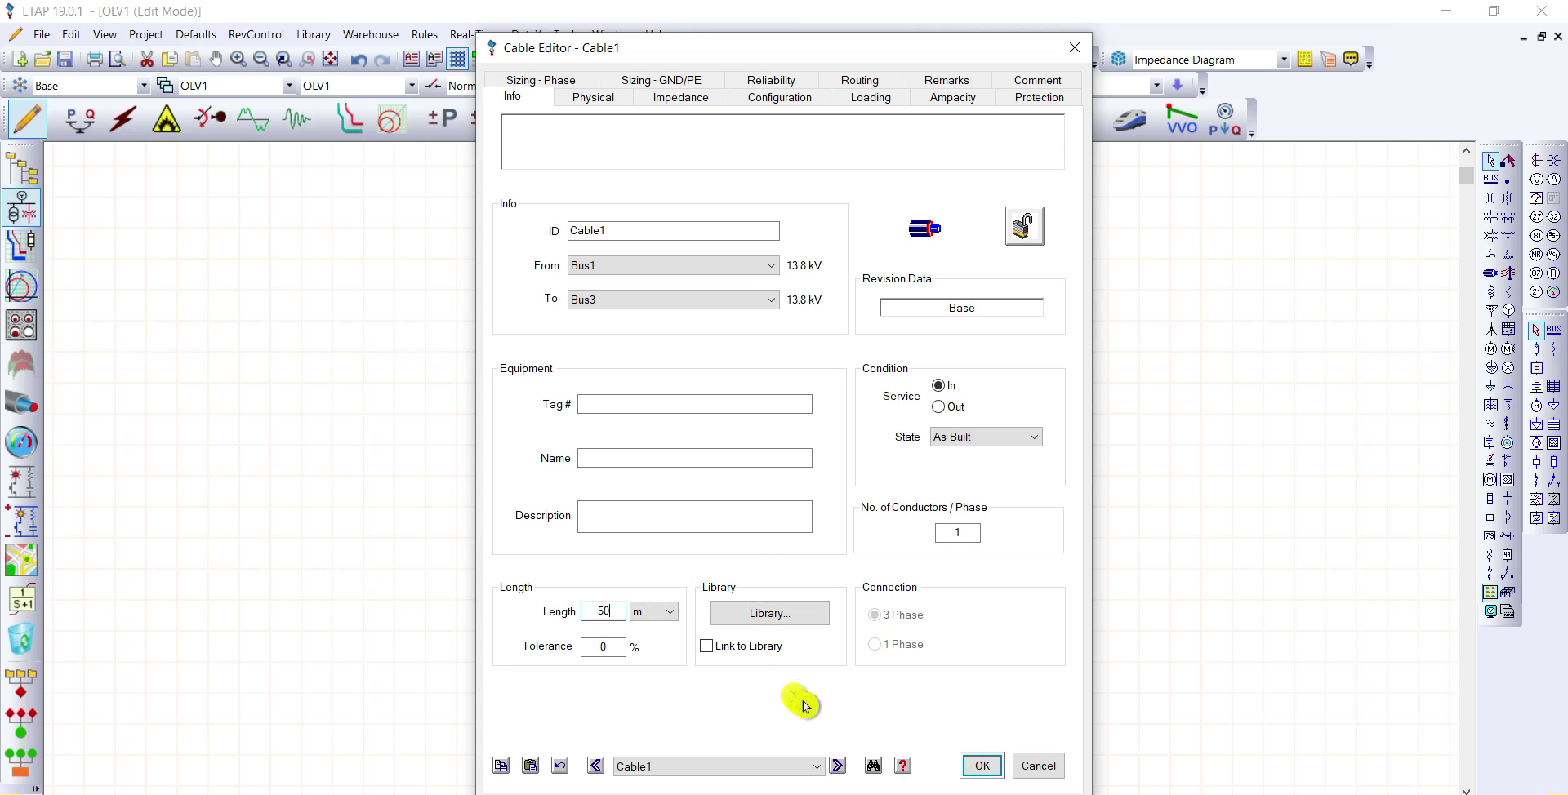
Step: Assign Cable1 the metric 60 Hz, 15 kV, 3/C copper XLPE Heesung cable from the library, in size 50 mm²
{"action": "left_click", "coordinate": [778, 618]}
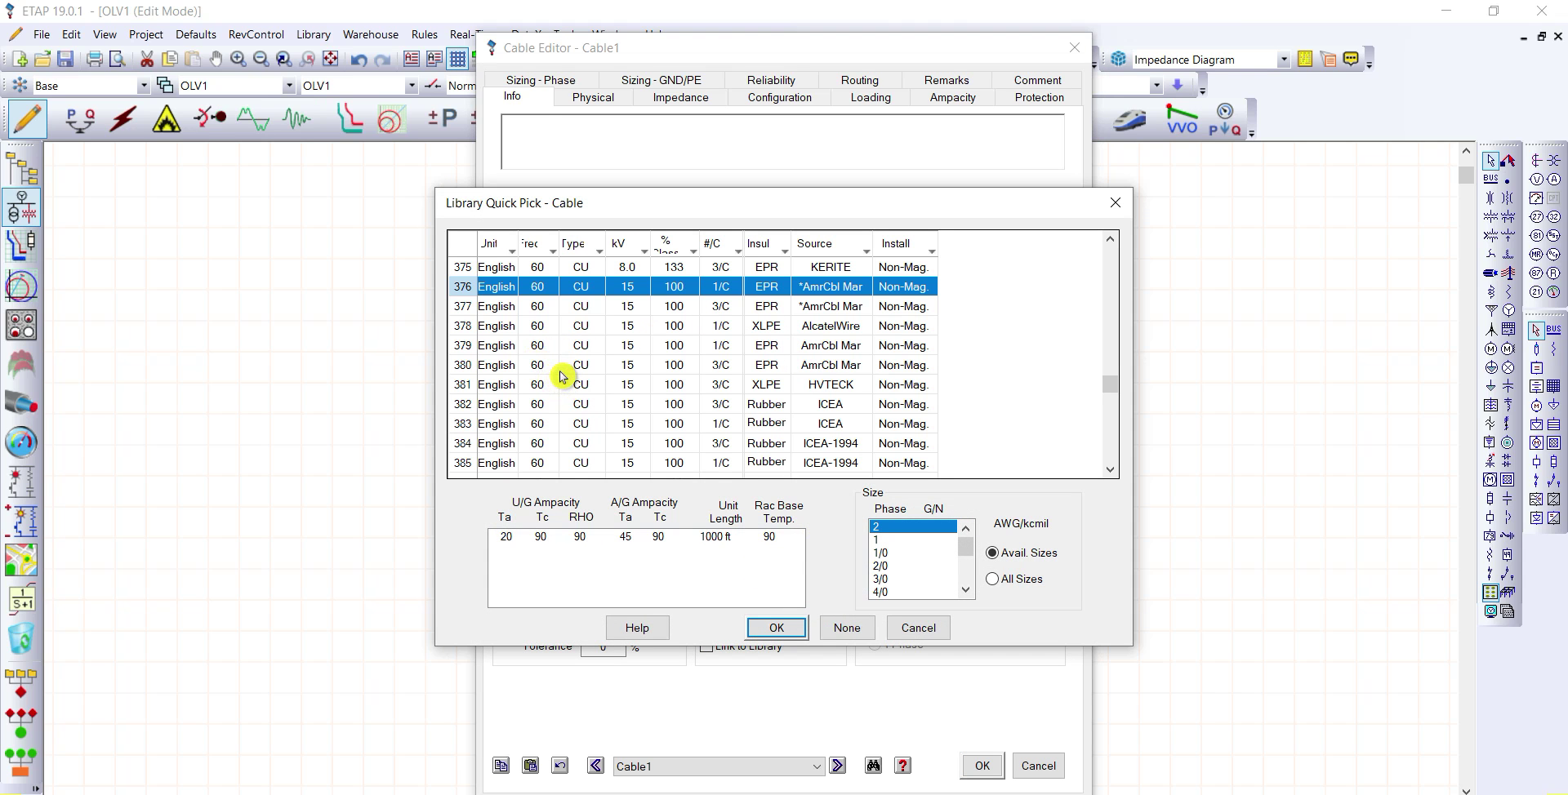
{"action": "scroll", "coordinate": [560, 370], "scroll_direction": "down", "scroll_amount": 20}
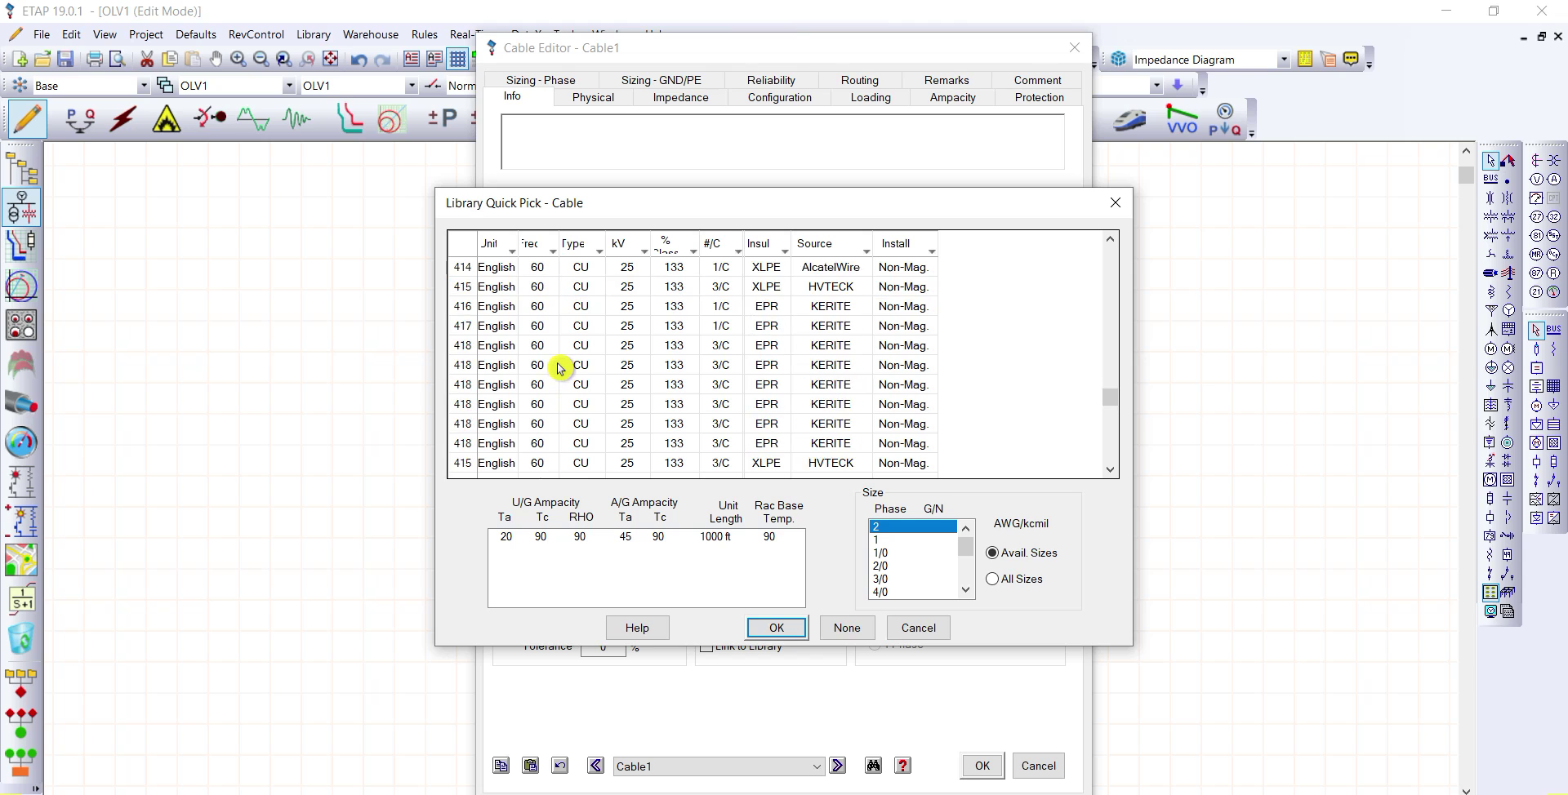
{"action": "scroll", "coordinate": [560, 367], "scroll_direction": "down", "scroll_amount": 19}
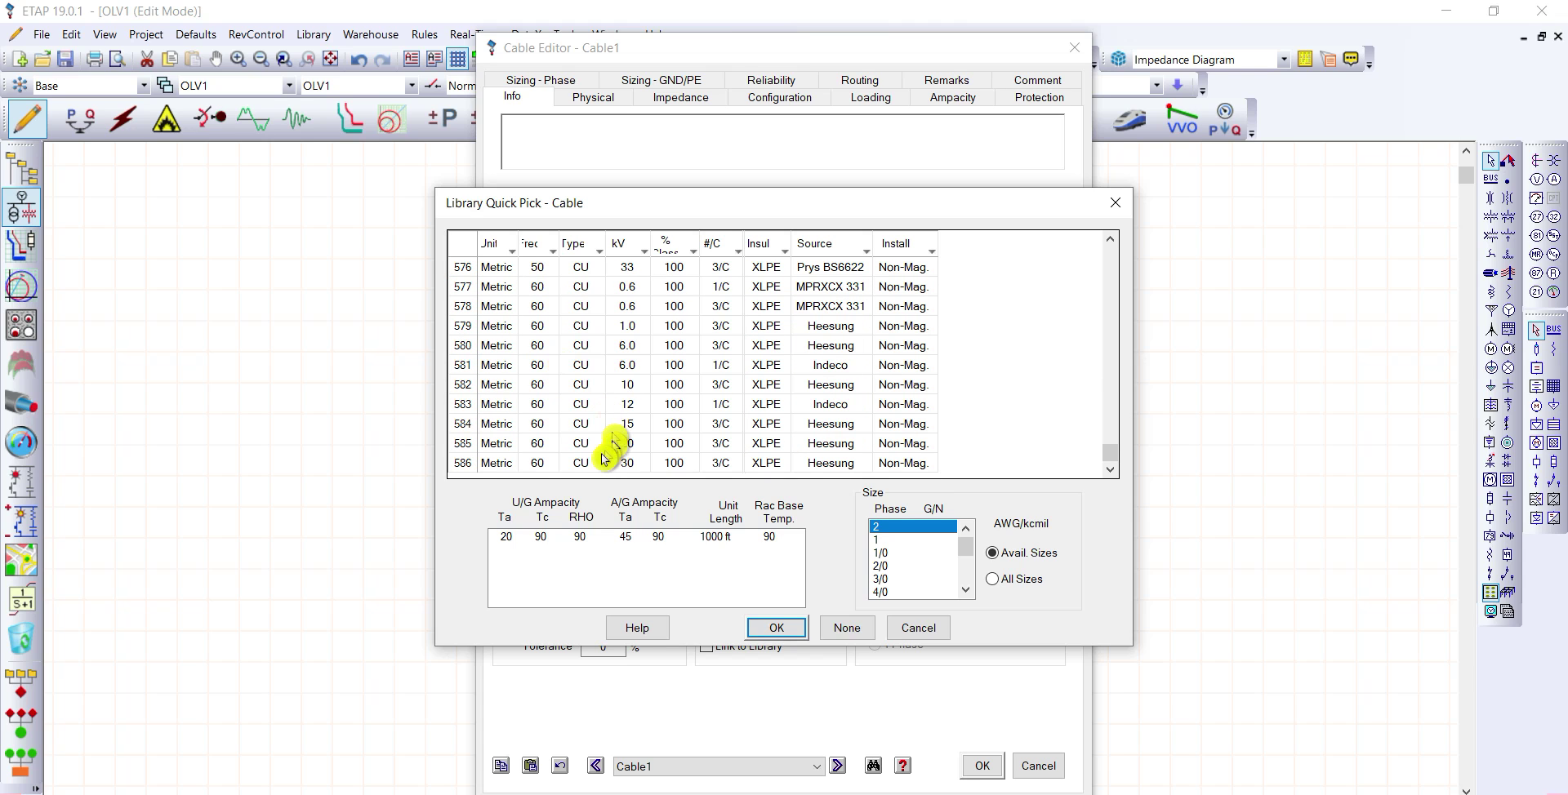
{"action": "left_click", "coordinate": [503, 429]}
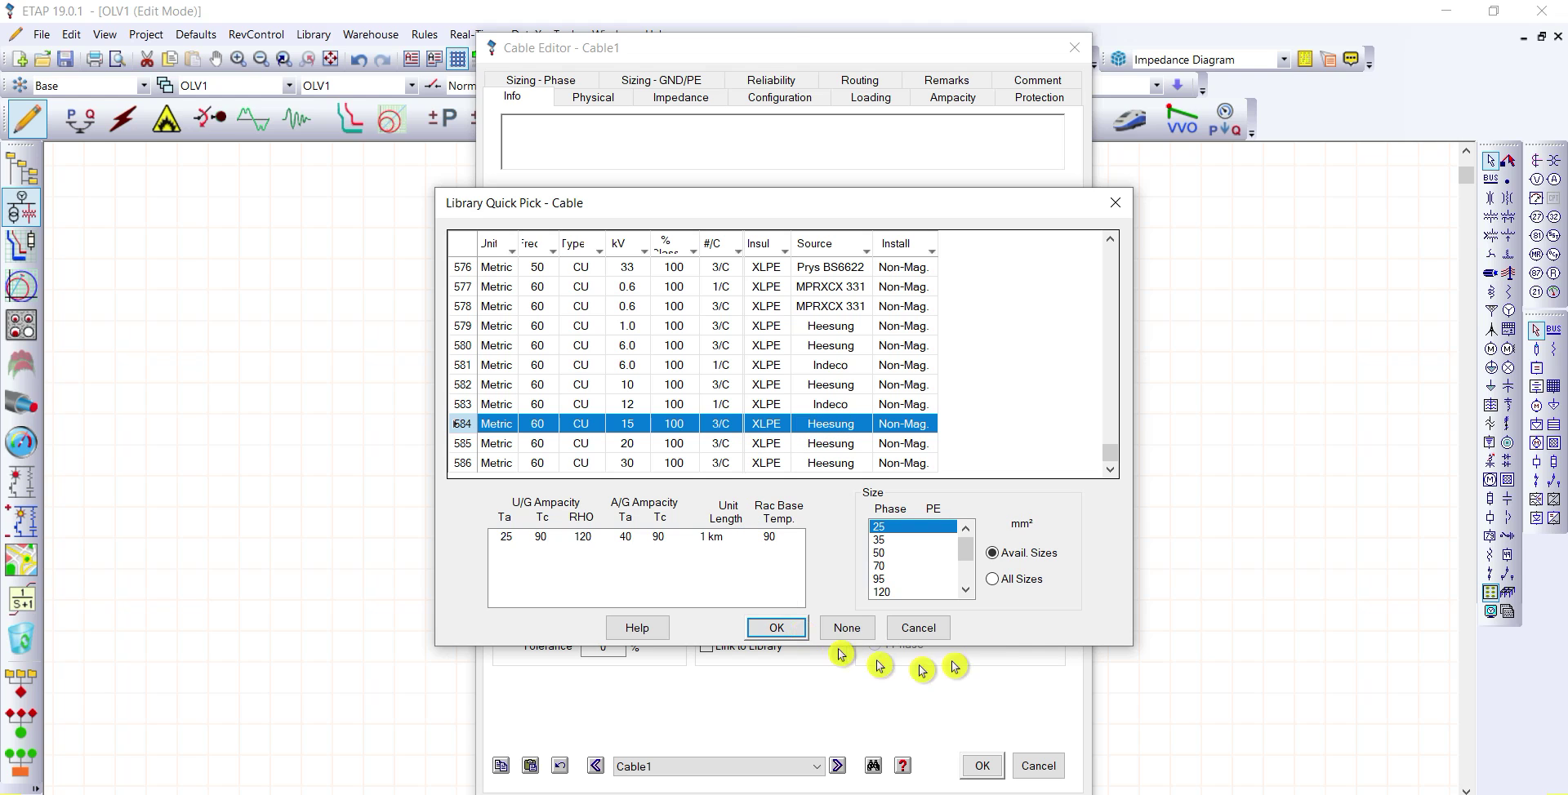
{"action": "left_click", "coordinate": [914, 553]}
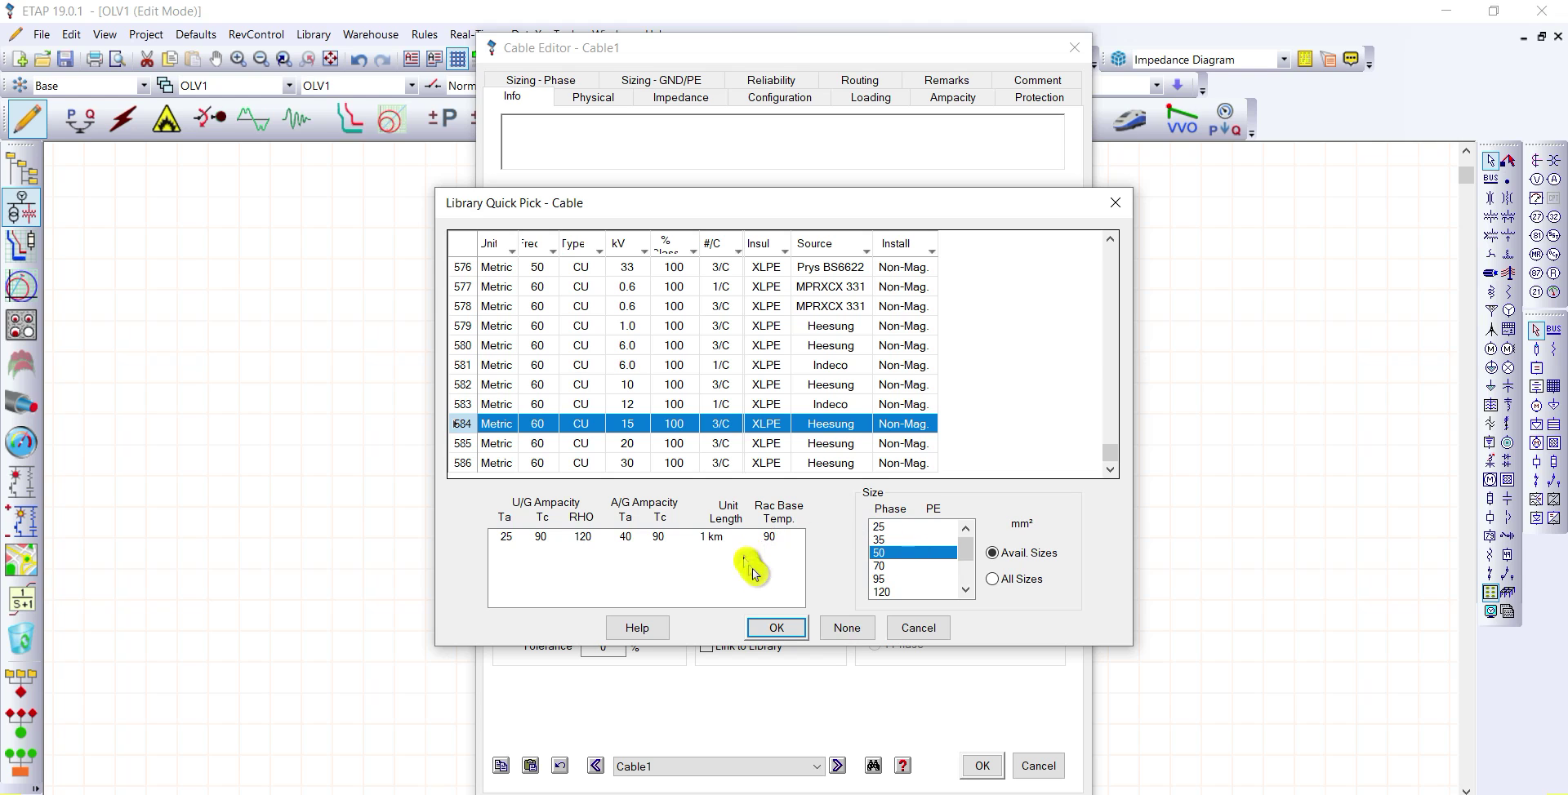
{"action": "left_click", "coordinate": [780, 629]}
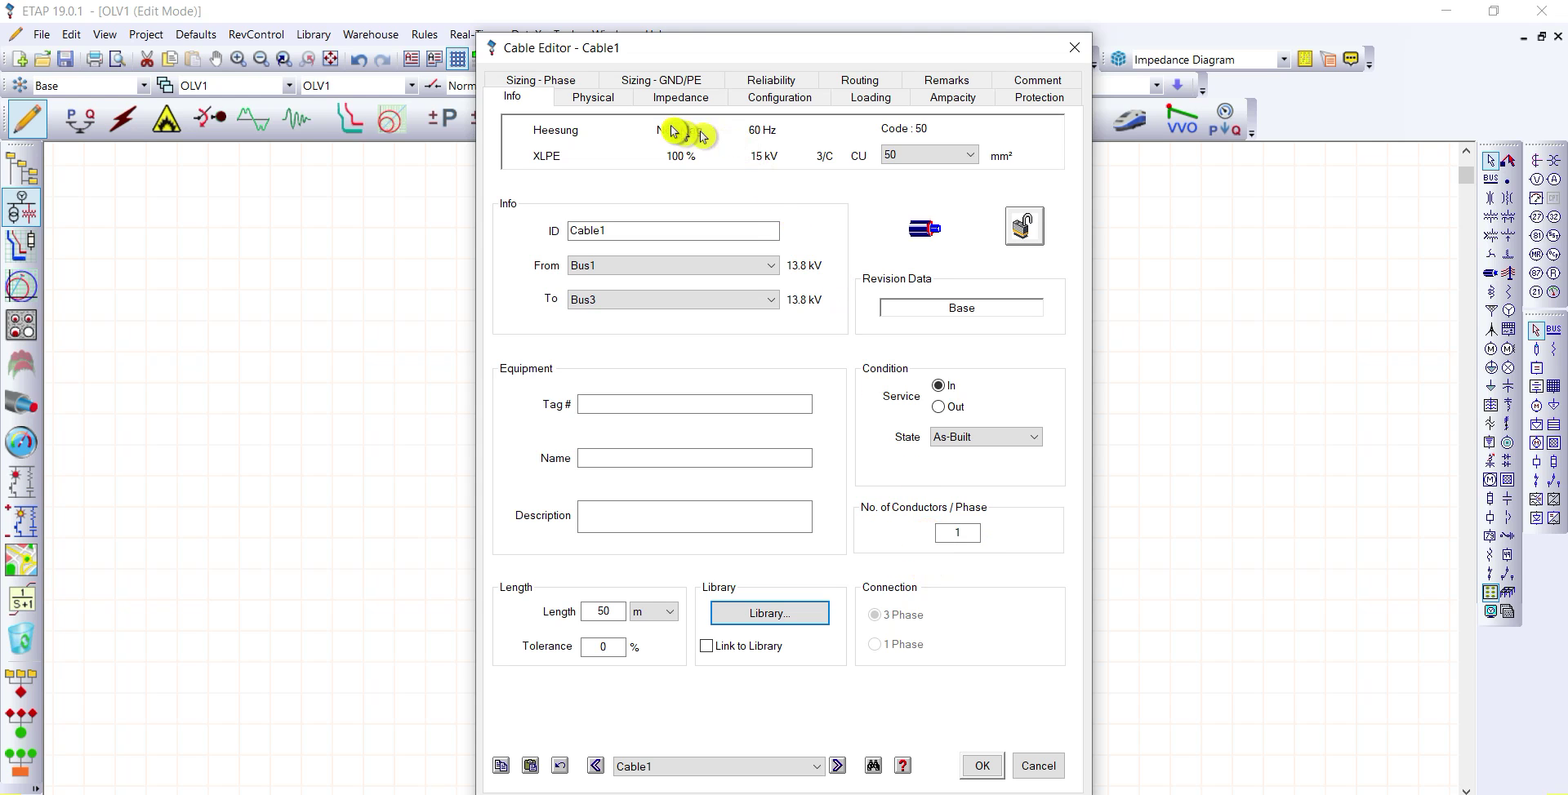
Step: Set Cable1's impedance units to ohms per 1 m and accept the cable settings
{"action": "left_click", "coordinate": [682, 97]}
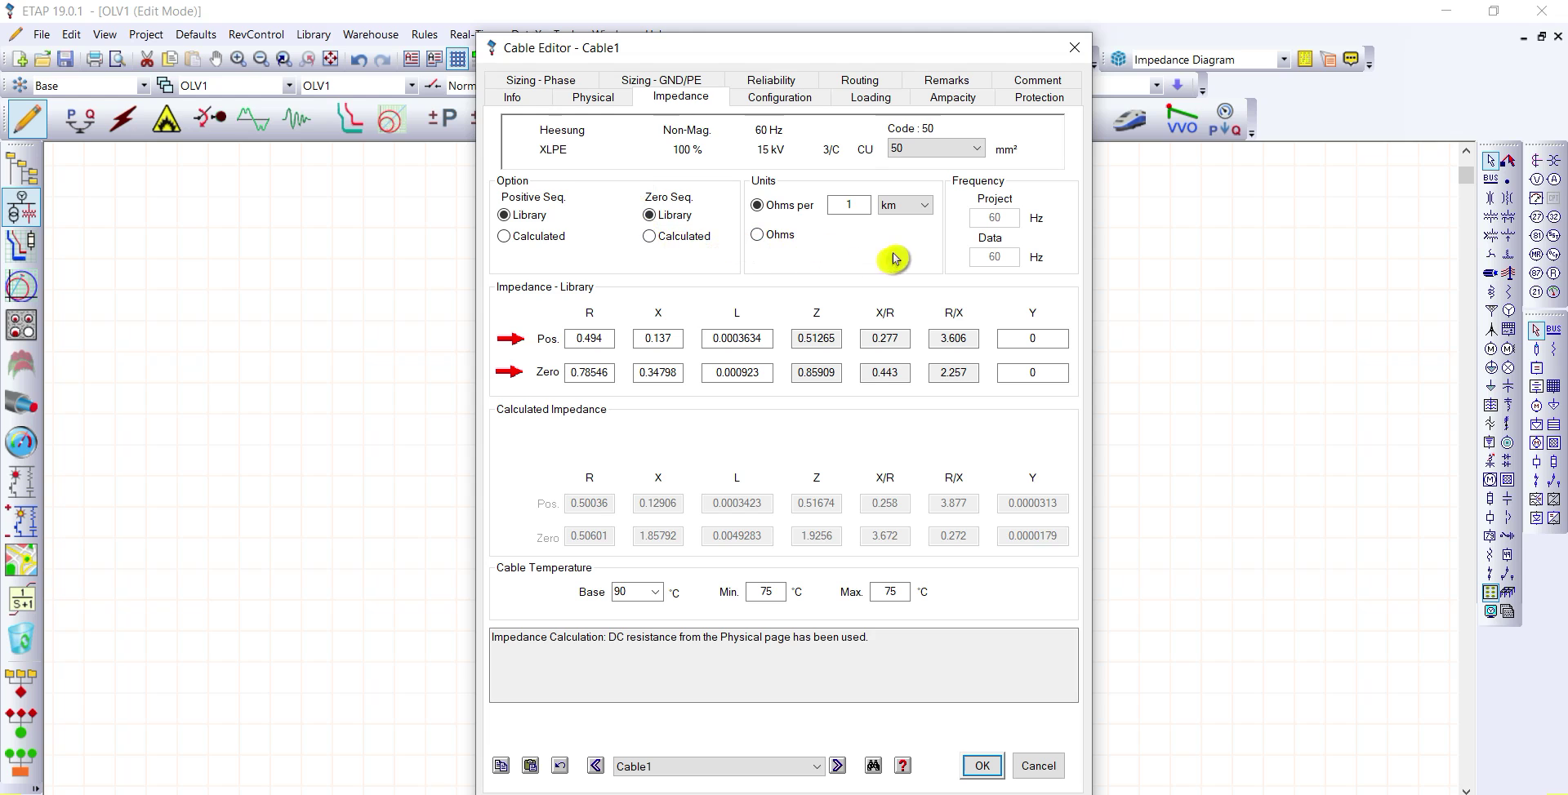
{"action": "left_click", "coordinate": [928, 214]}
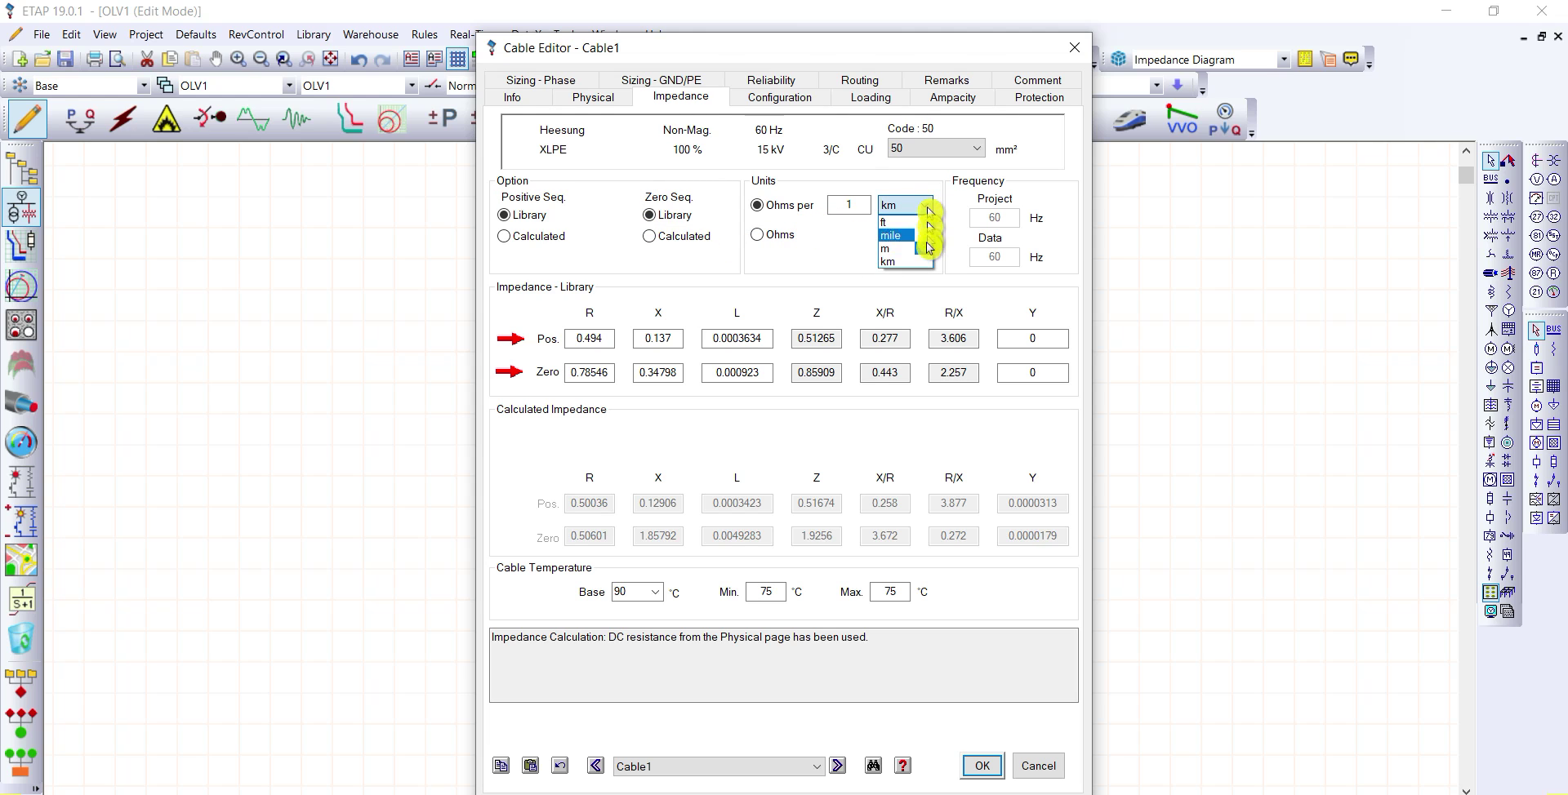
{"action": "left_click", "coordinate": [925, 254]}
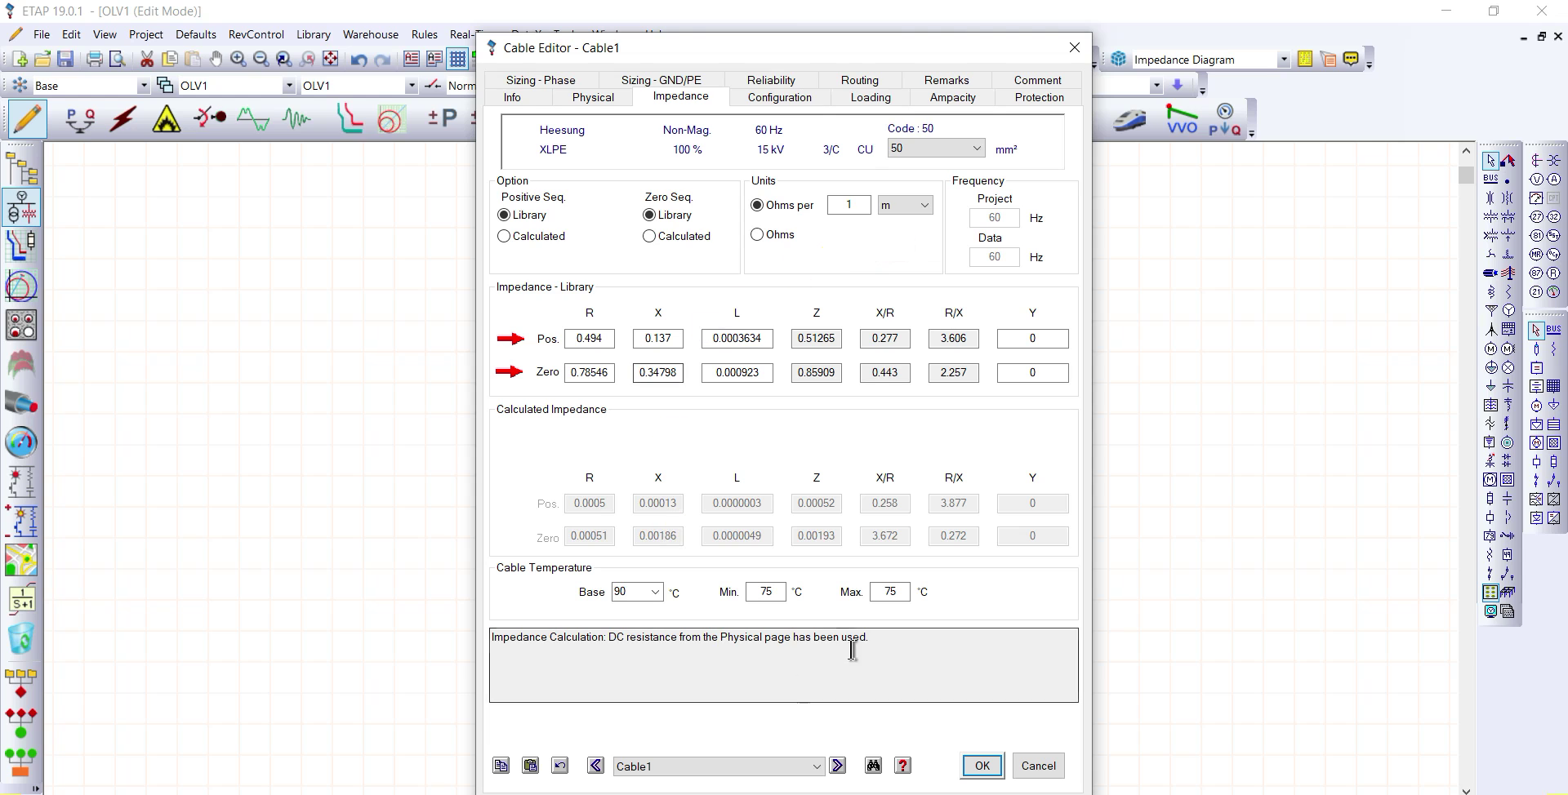
{"action": "left_click", "coordinate": [984, 770]}
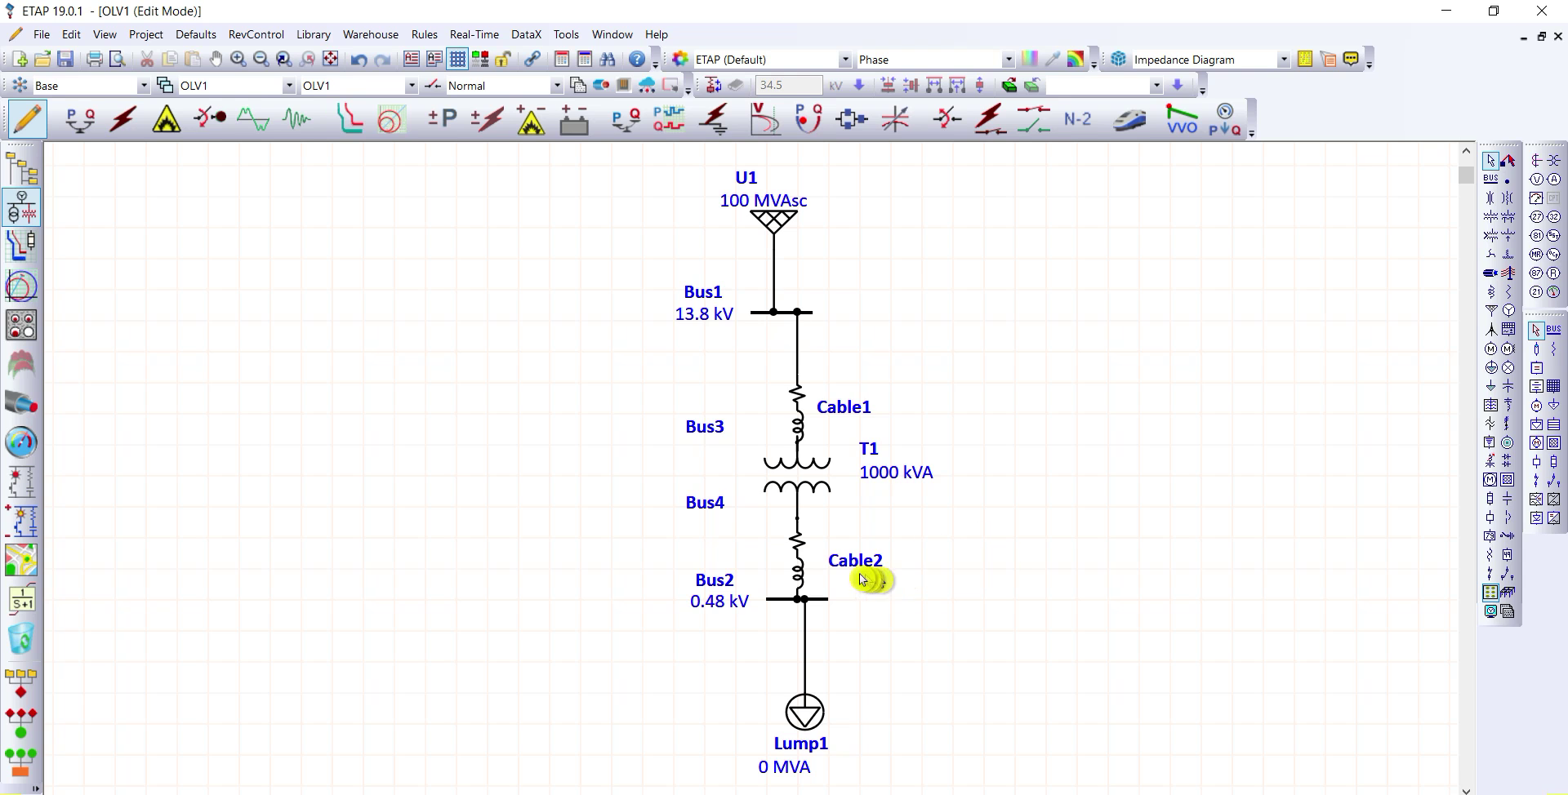
Step: Set Cable2's length unit to metres and its length to 100 m
{"action": "double_click", "coordinate": [799, 565]}
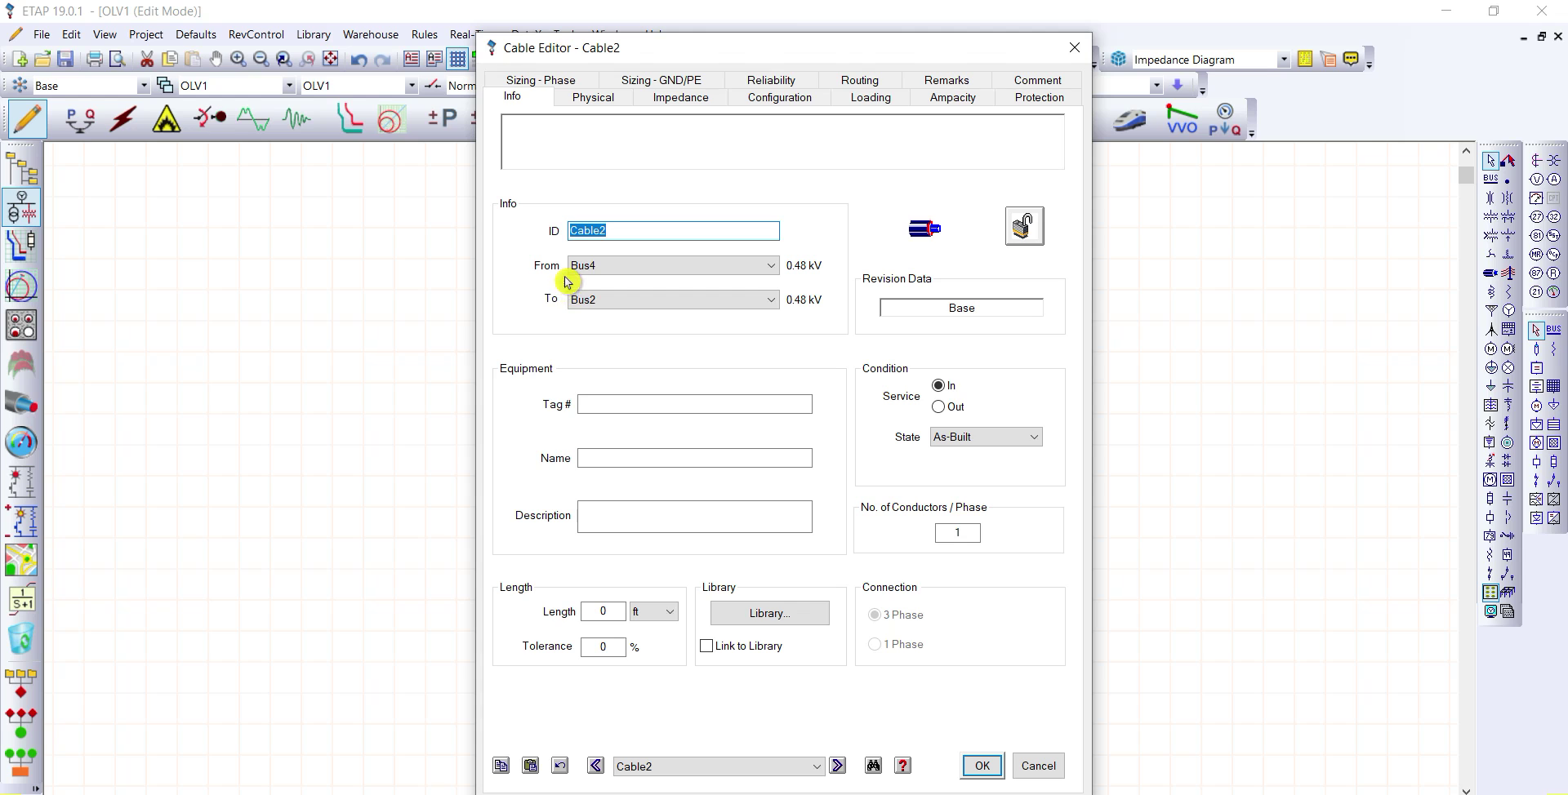
{"action": "left_click", "coordinate": [670, 611]}
{"action": "left_click", "coordinate": [643, 655]}
{"action": "left_click", "coordinate": [608, 613]}
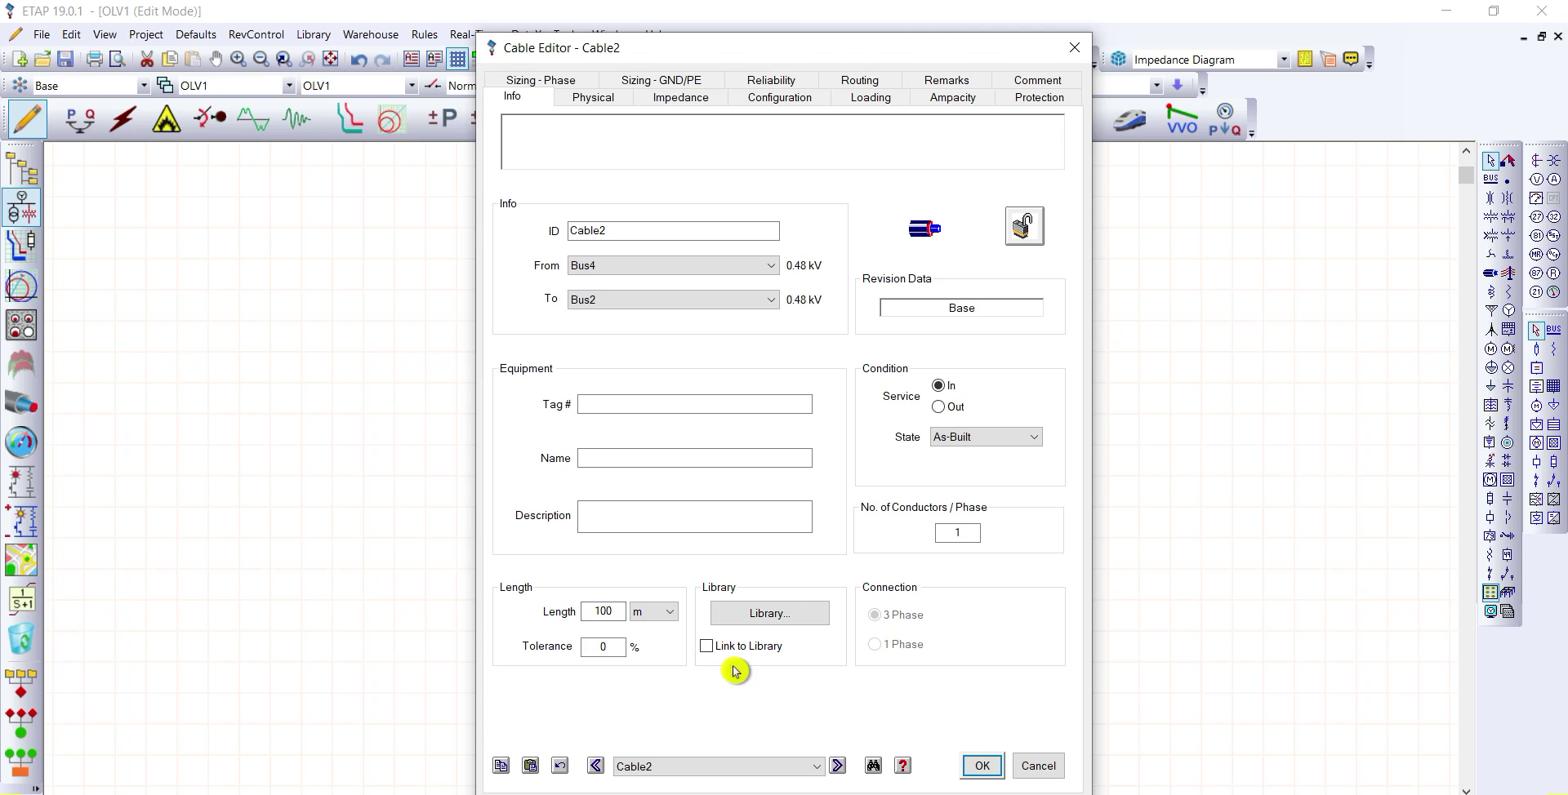
Step: Assign Cable2 the metric 60 Hz, 1.0 kV, 3/C copper XLPE Heesung library cable in size 400 mm² and accept its settings
{"action": "left_click", "coordinate": [805, 618]}
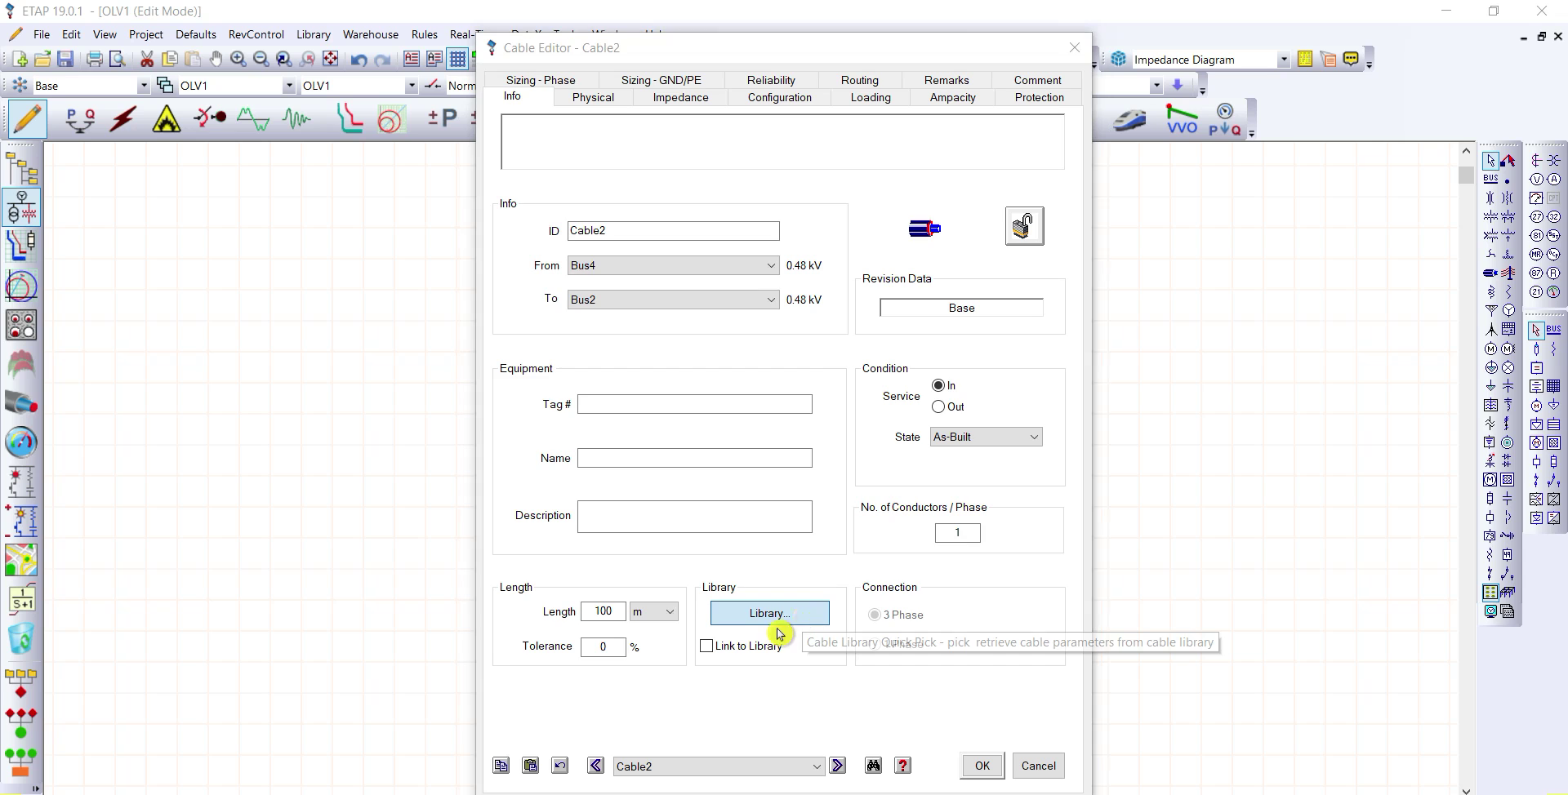
{"action": "scroll", "coordinate": [621, 391], "scroll_direction": "down", "scroll_amount": 10}
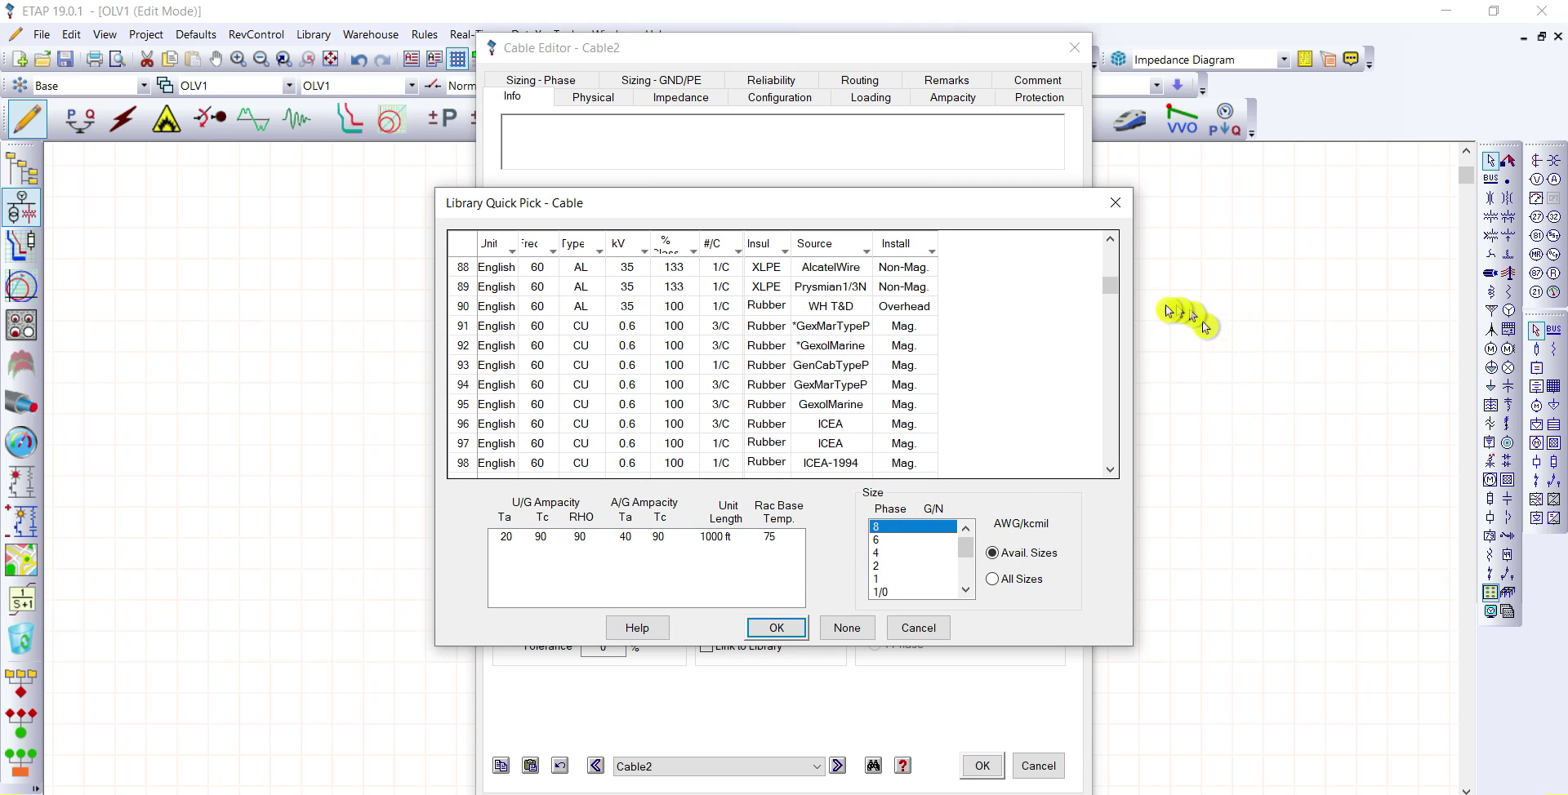
{"action": "left_click_drag", "start_coordinate": [1113, 290], "coordinate": [1121, 461]}
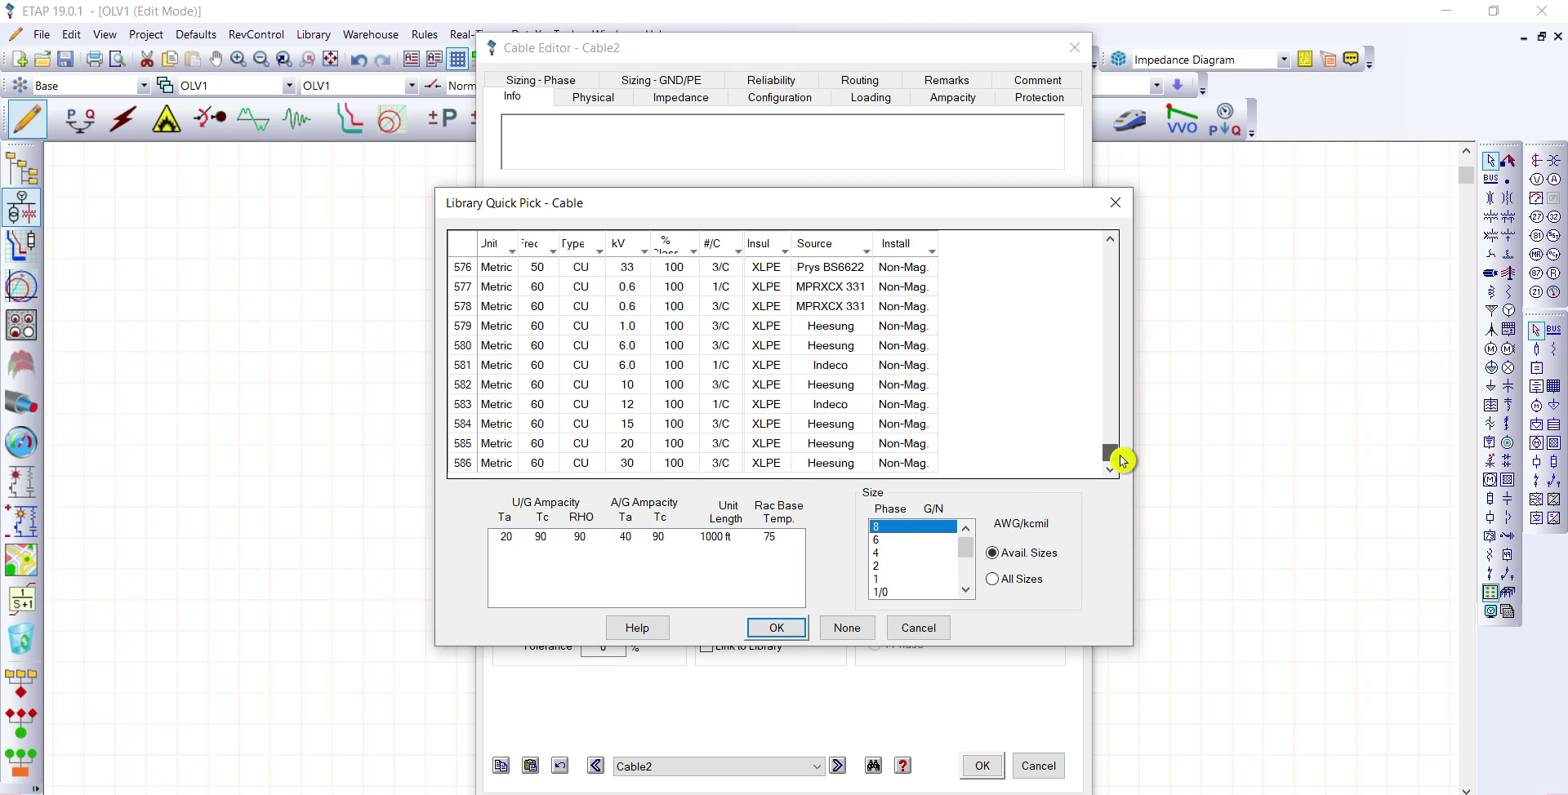
{"action": "left_click", "coordinate": [523, 326]}
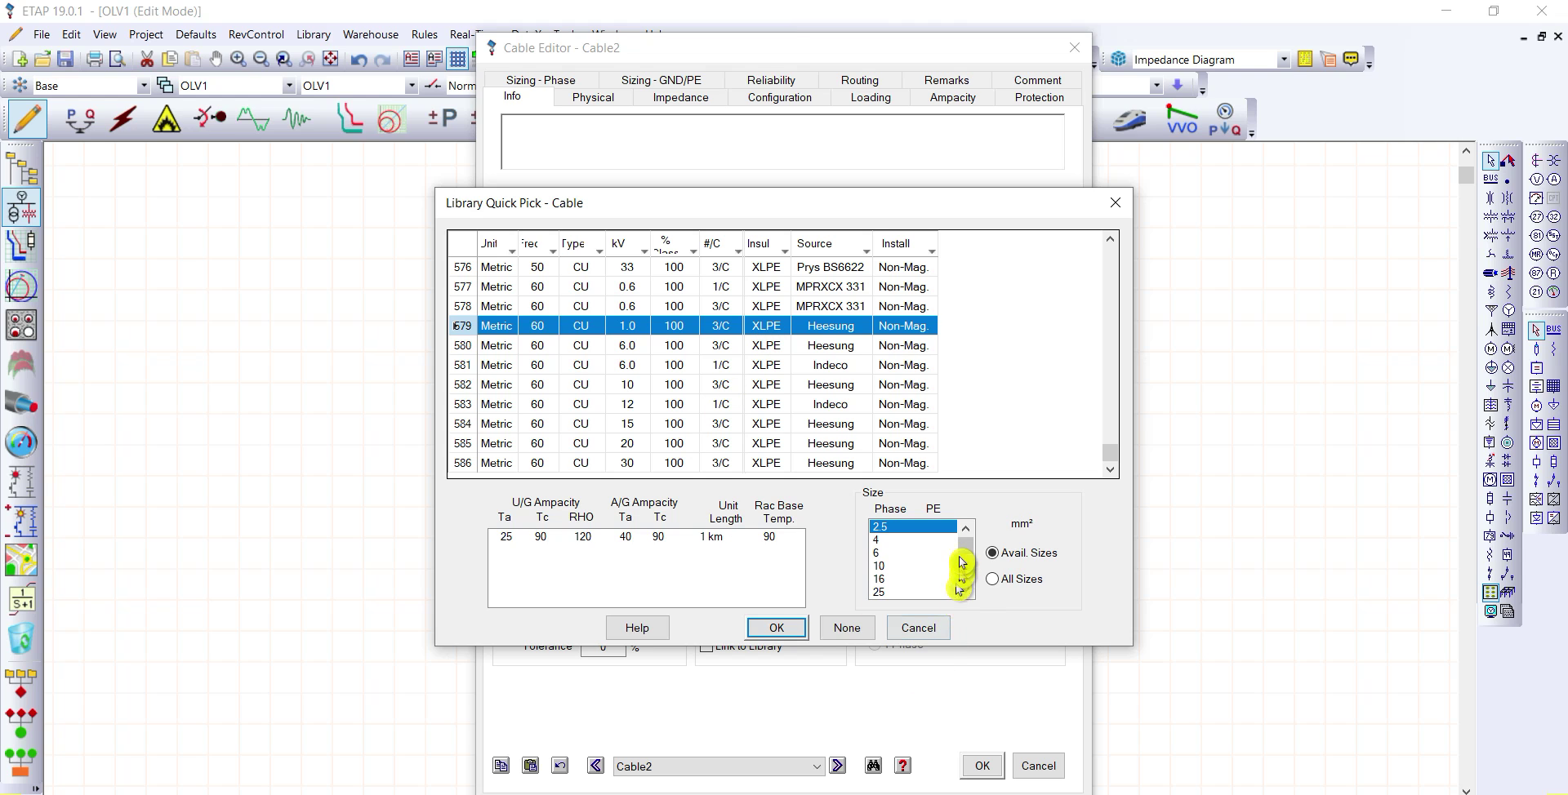
{"action": "left_click_drag", "start_coordinate": [967, 549], "coordinate": [967, 593]}
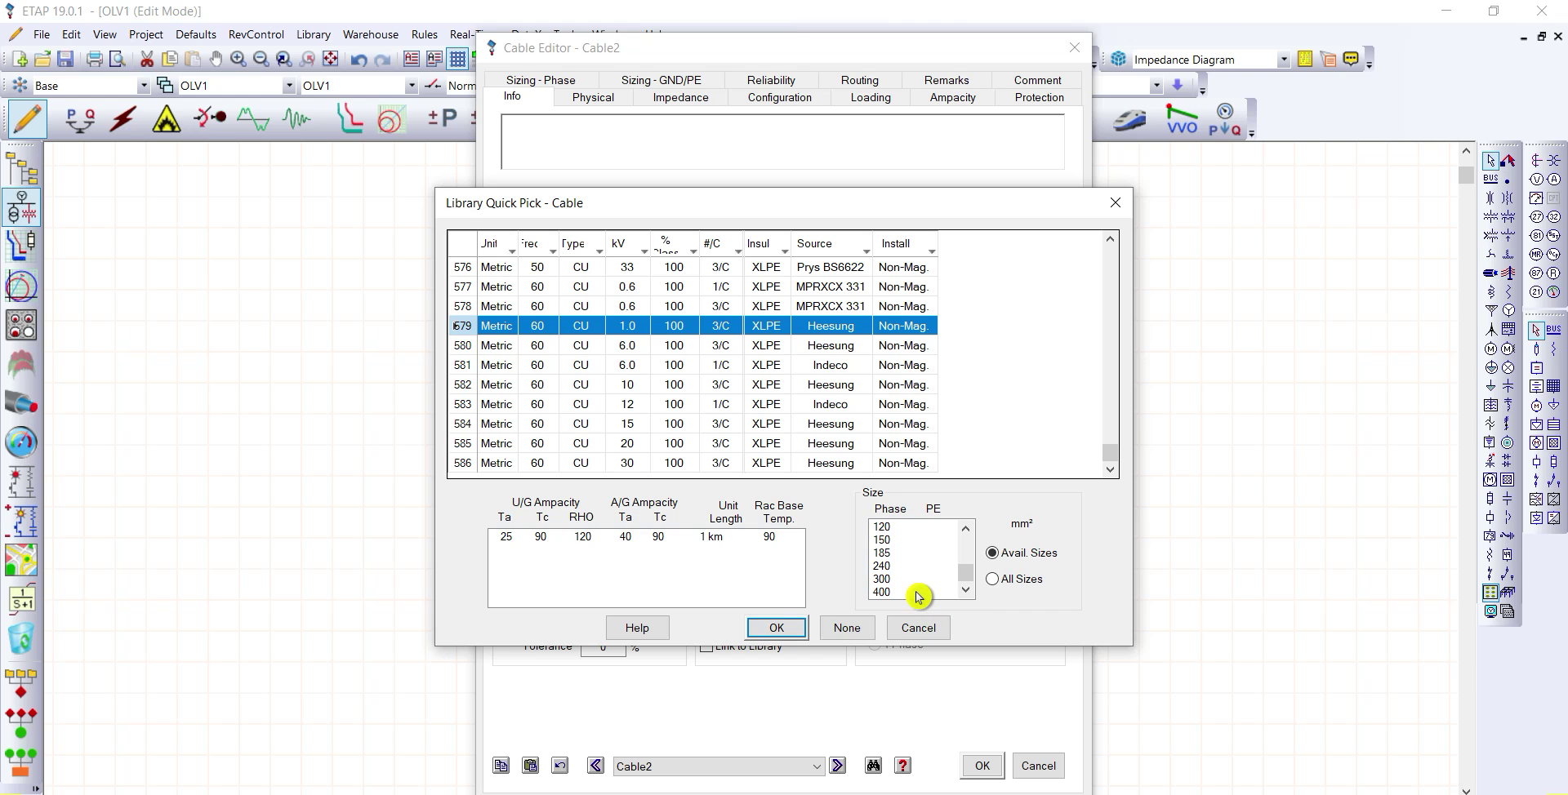
{"action": "left_click", "coordinate": [889, 594]}
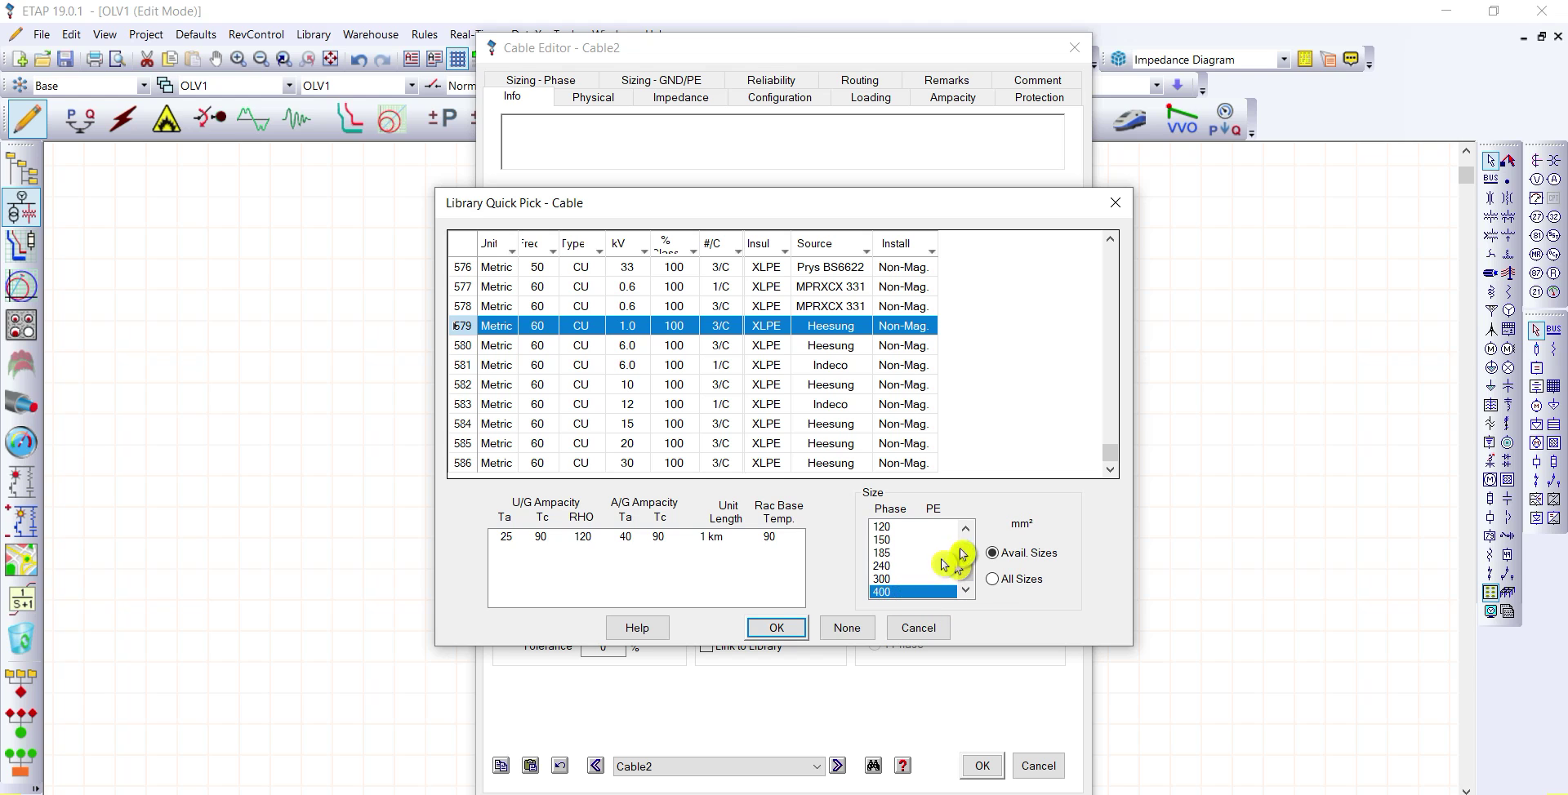
{"action": "left_click", "coordinate": [774, 631]}
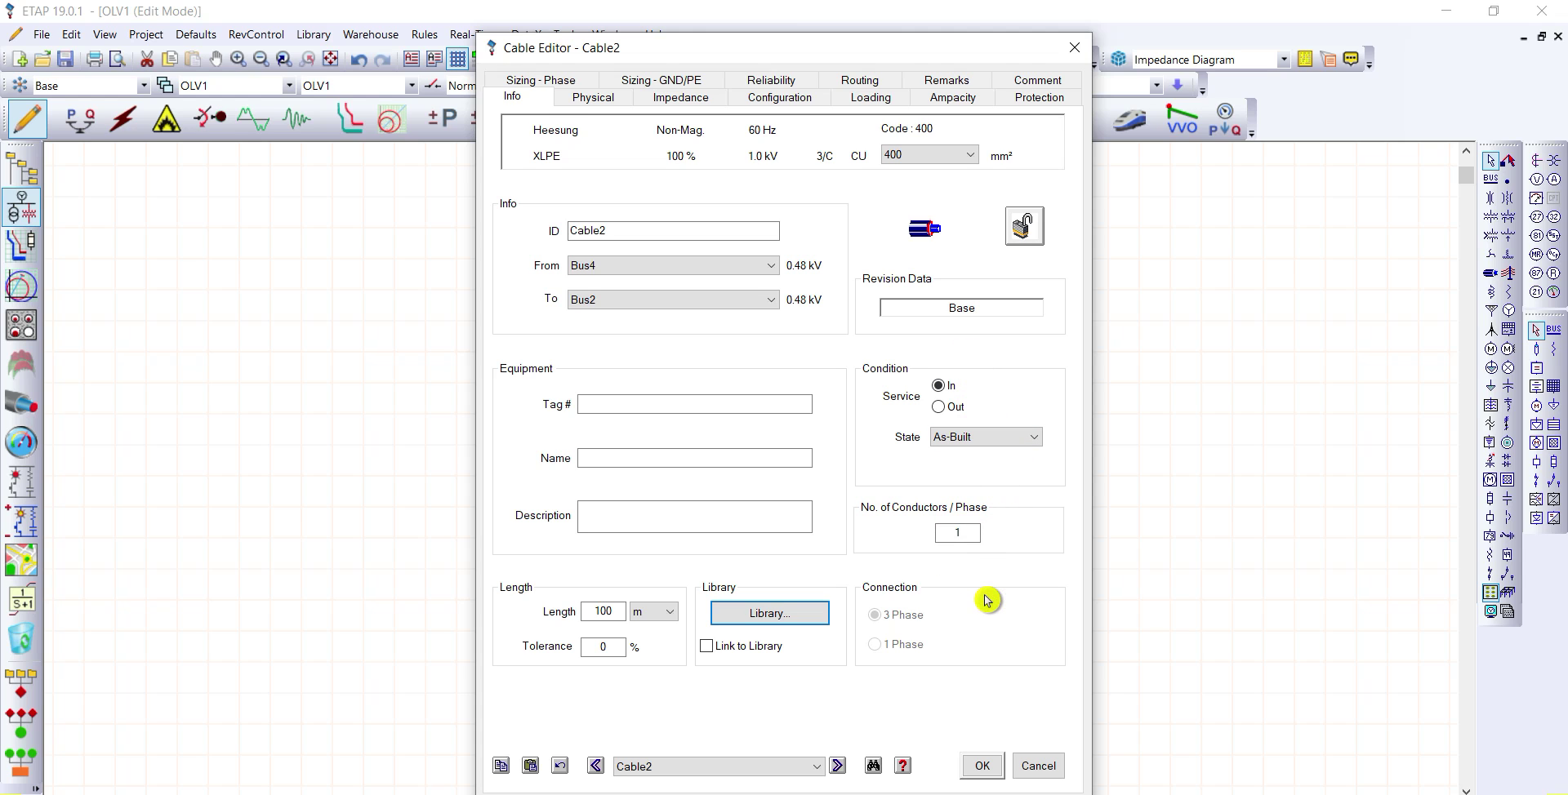
{"action": "left_click", "coordinate": [981, 771]}
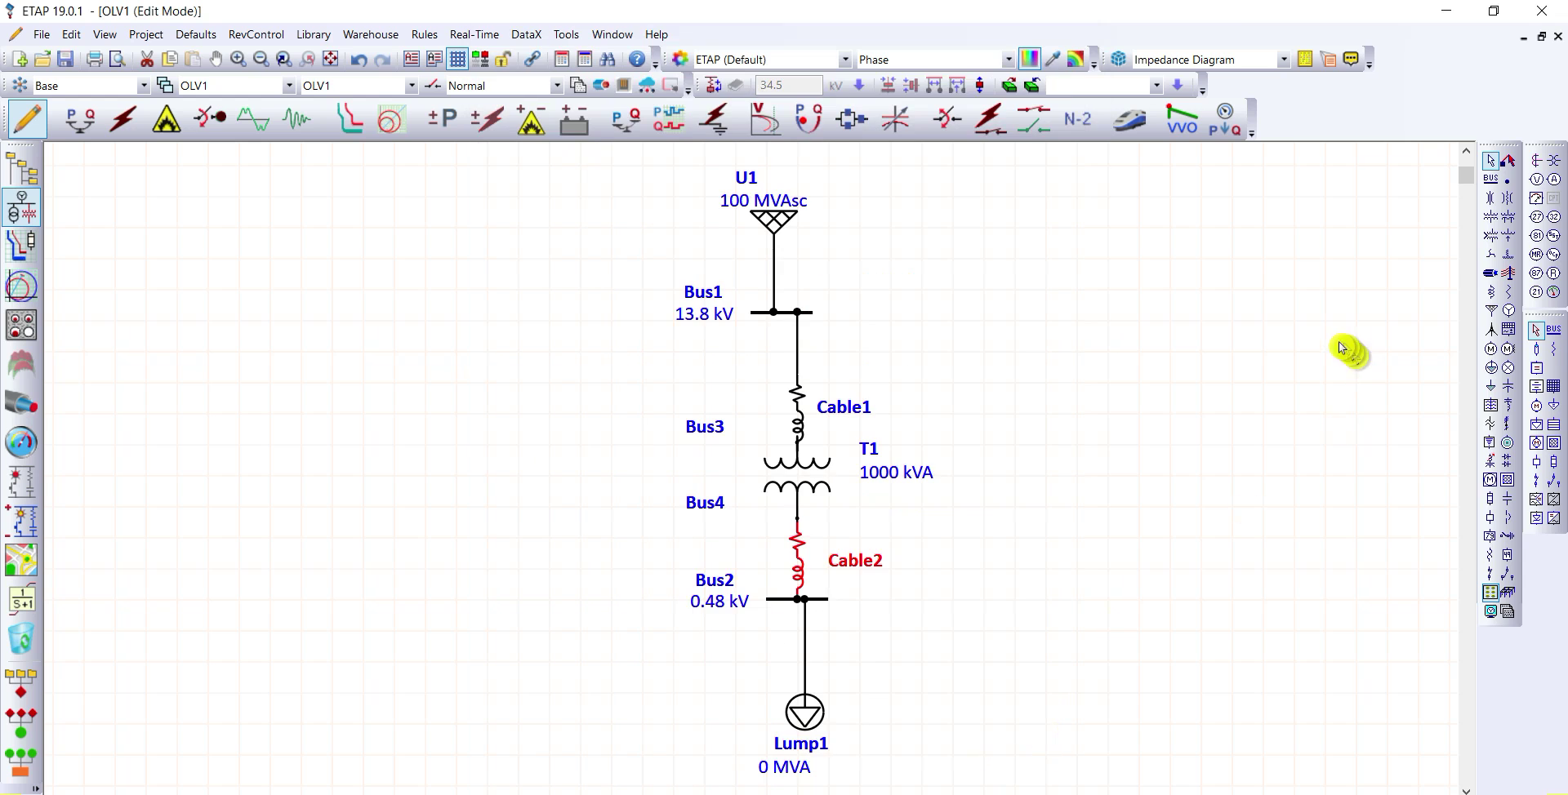
{"action": "left_click", "coordinate": [1325, 369]}
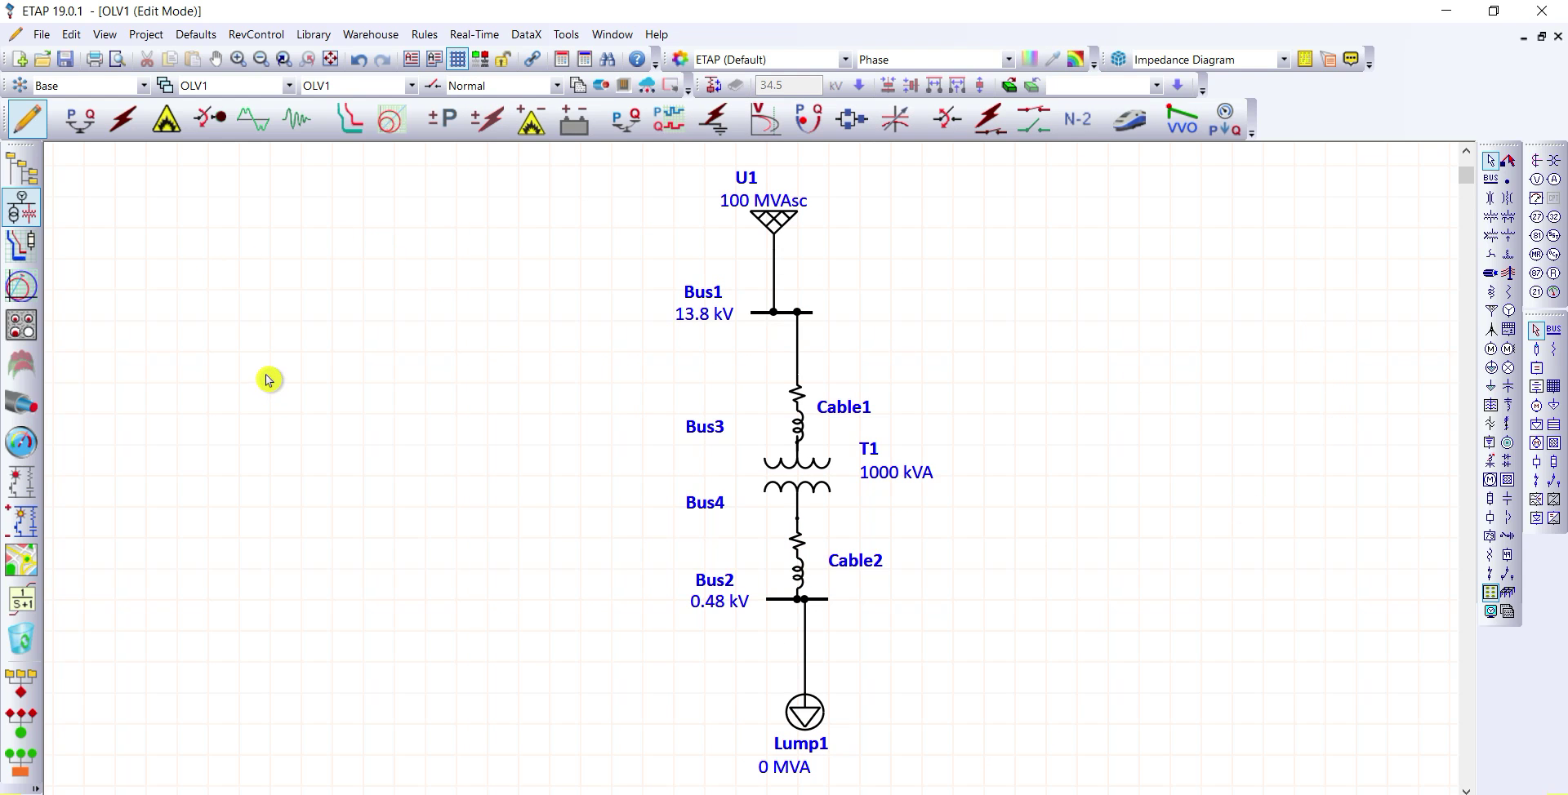
Step: Switch to load flow analysis and enable updating of Cable Load Amp in the LF study case
{"action": "left_click", "coordinate": [85, 131]}
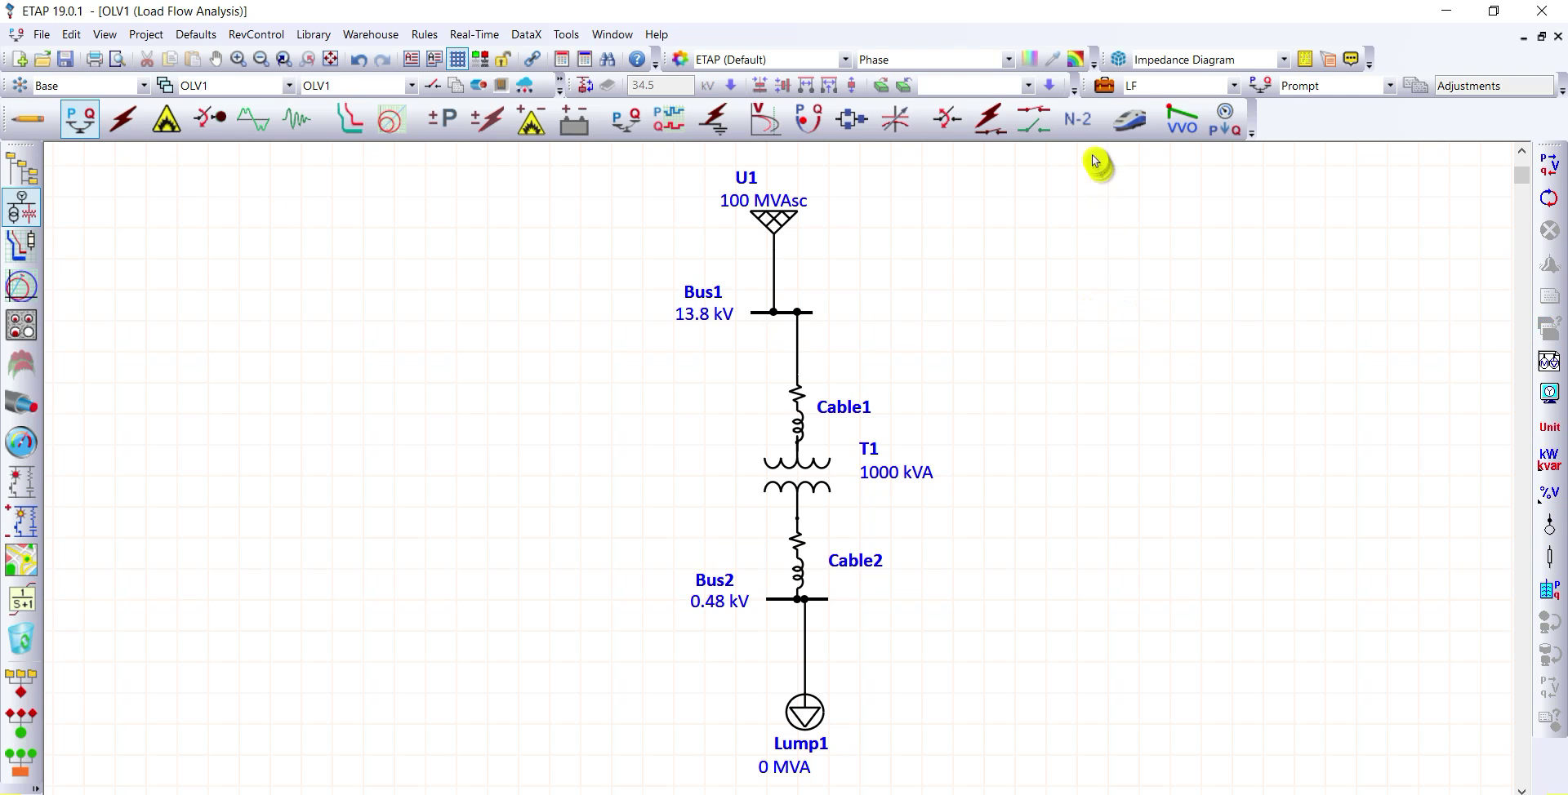
{"action": "left_click", "coordinate": [1102, 87]}
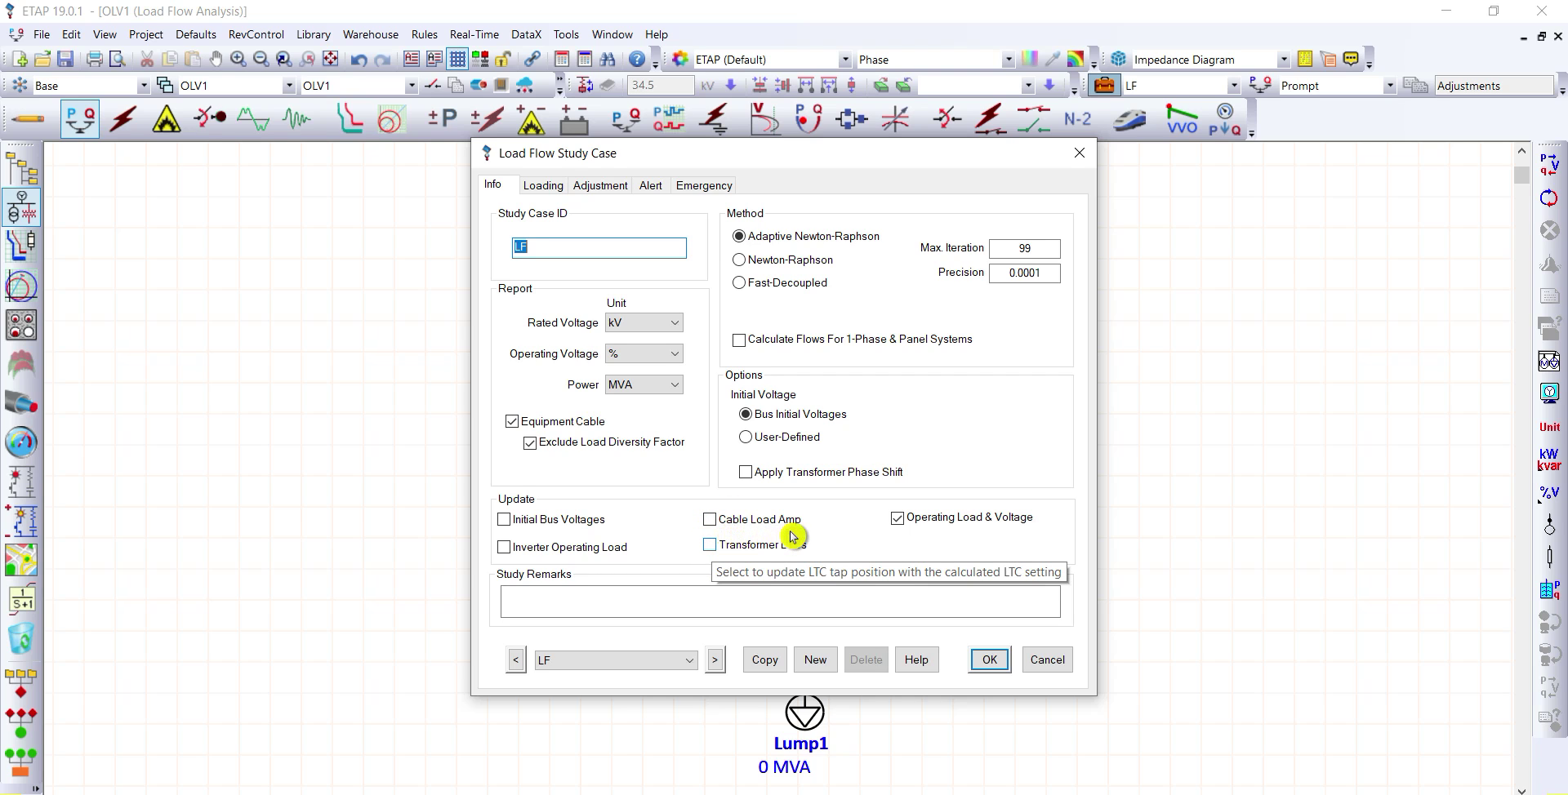
{"action": "left_click", "coordinate": [712, 521]}
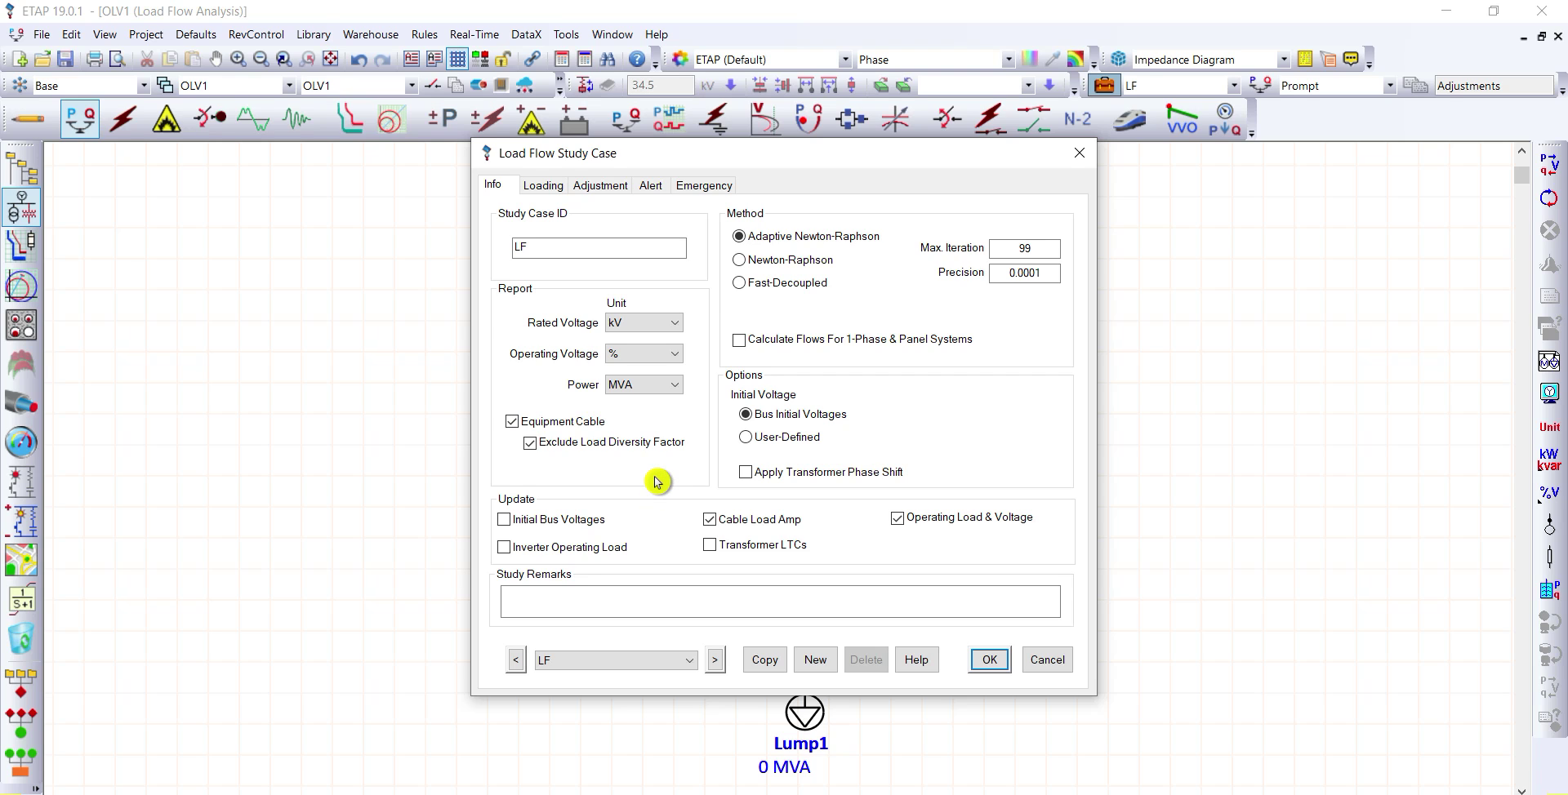
{"action": "left_click", "coordinate": [989, 659]}
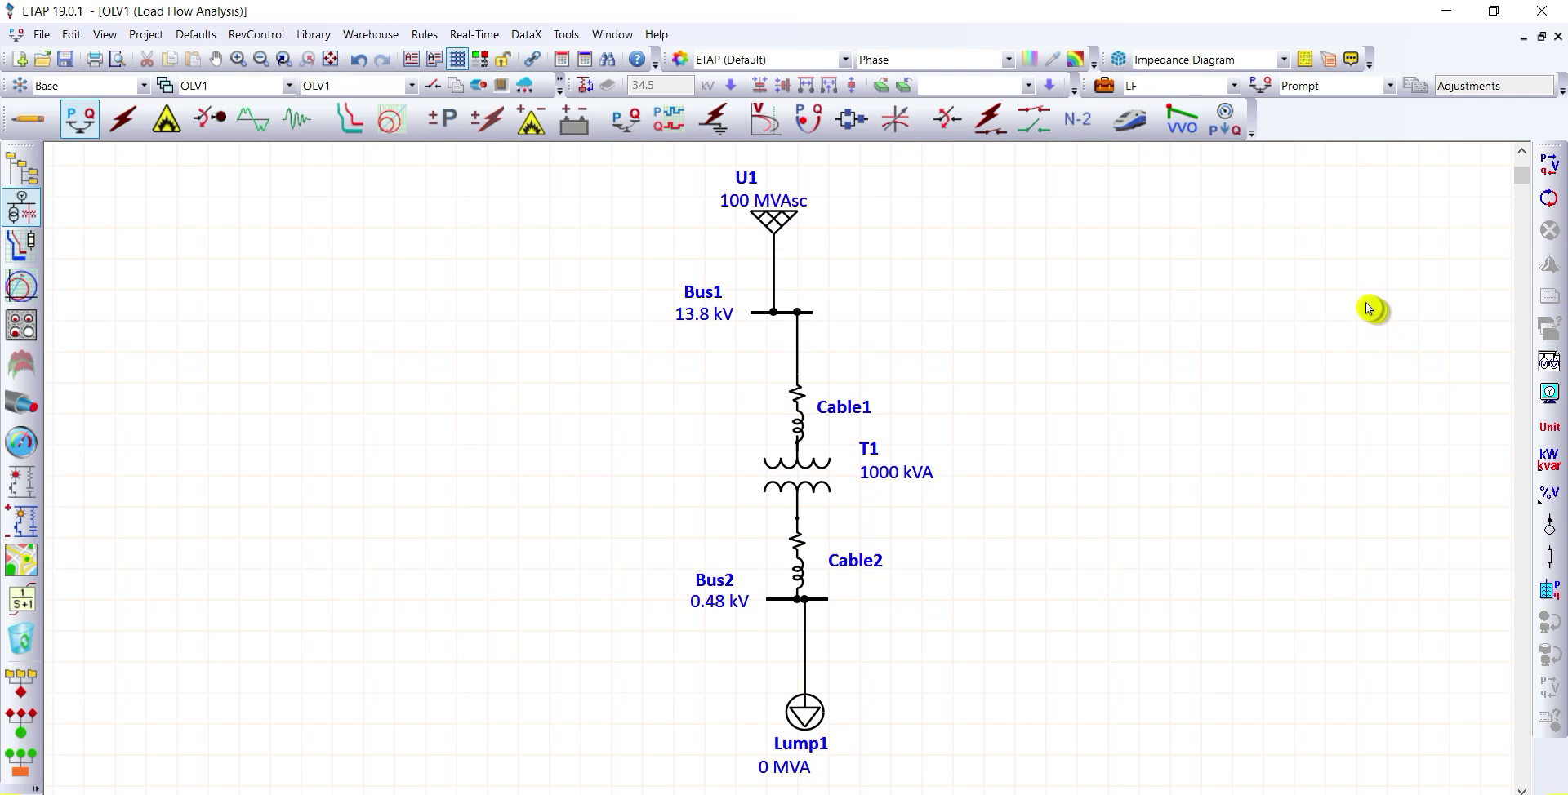
Step: Set the load flow display options to show line/cable voltage drop and power flows in Amp, and turn on the display of units
{"action": "left_click", "coordinate": [1552, 398]}
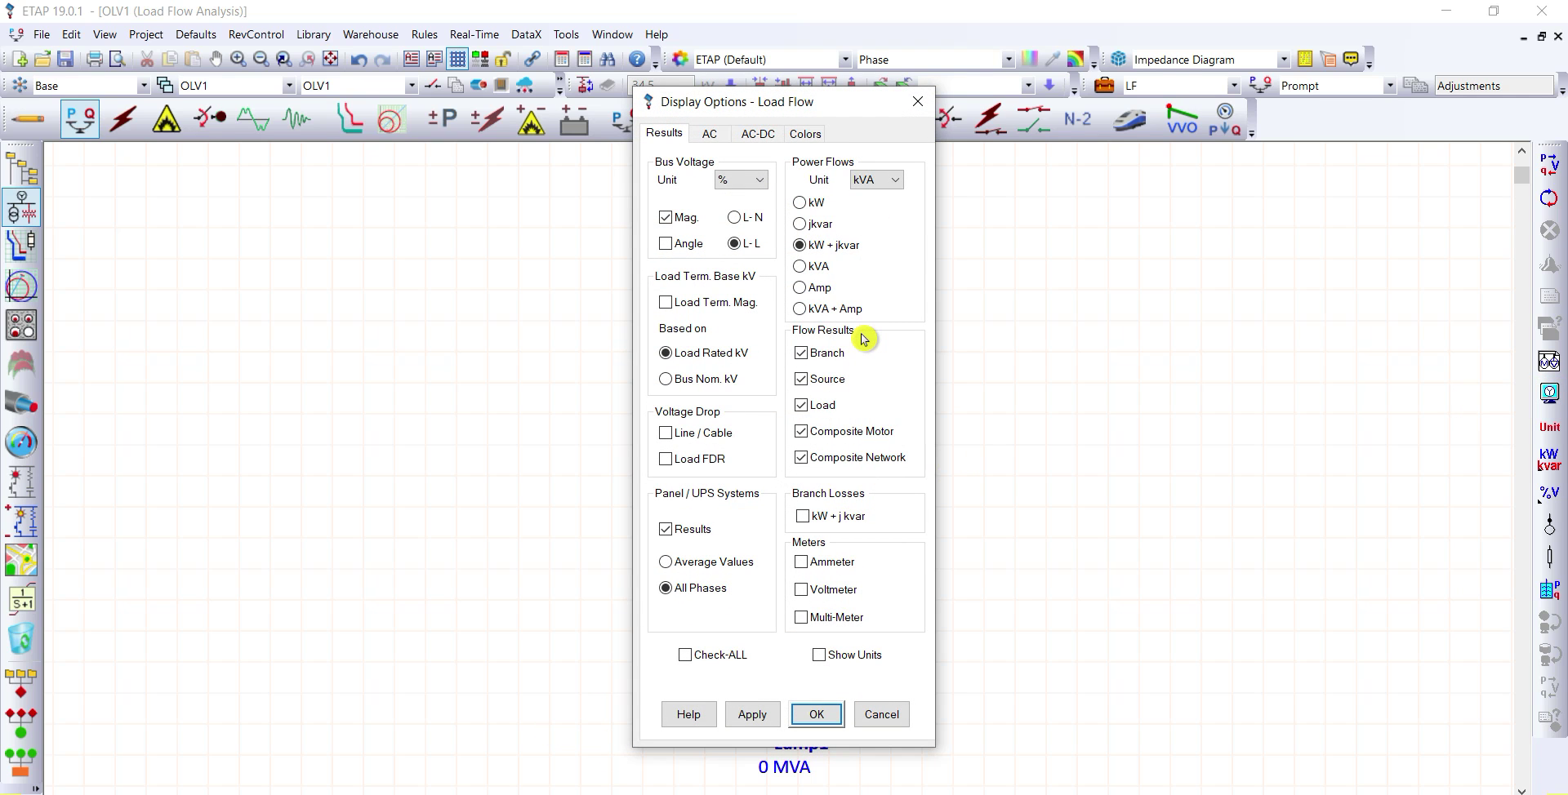
{"action": "left_click", "coordinate": [686, 432]}
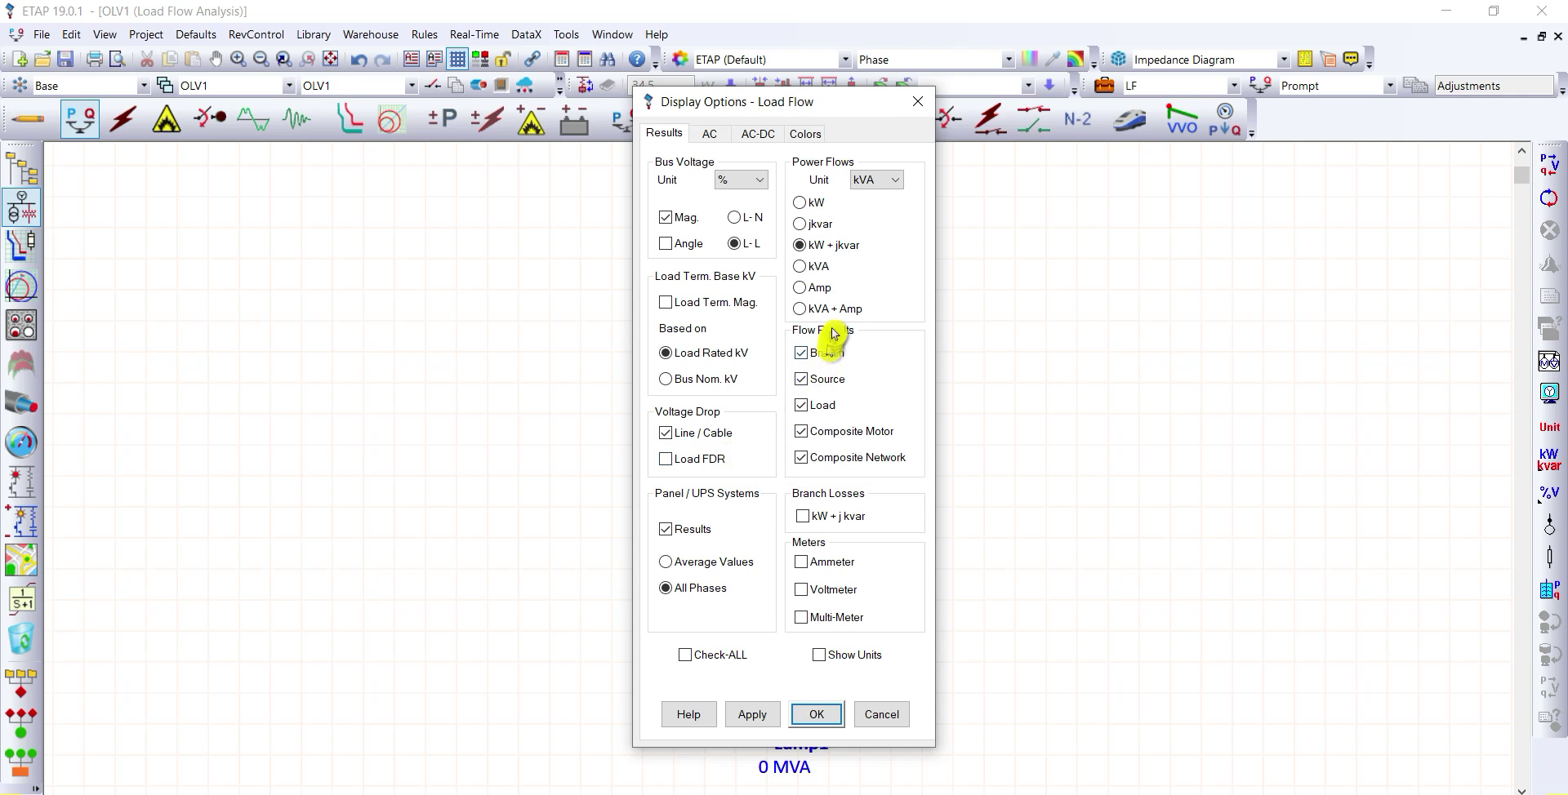
{"action": "left_click", "coordinate": [801, 288]}
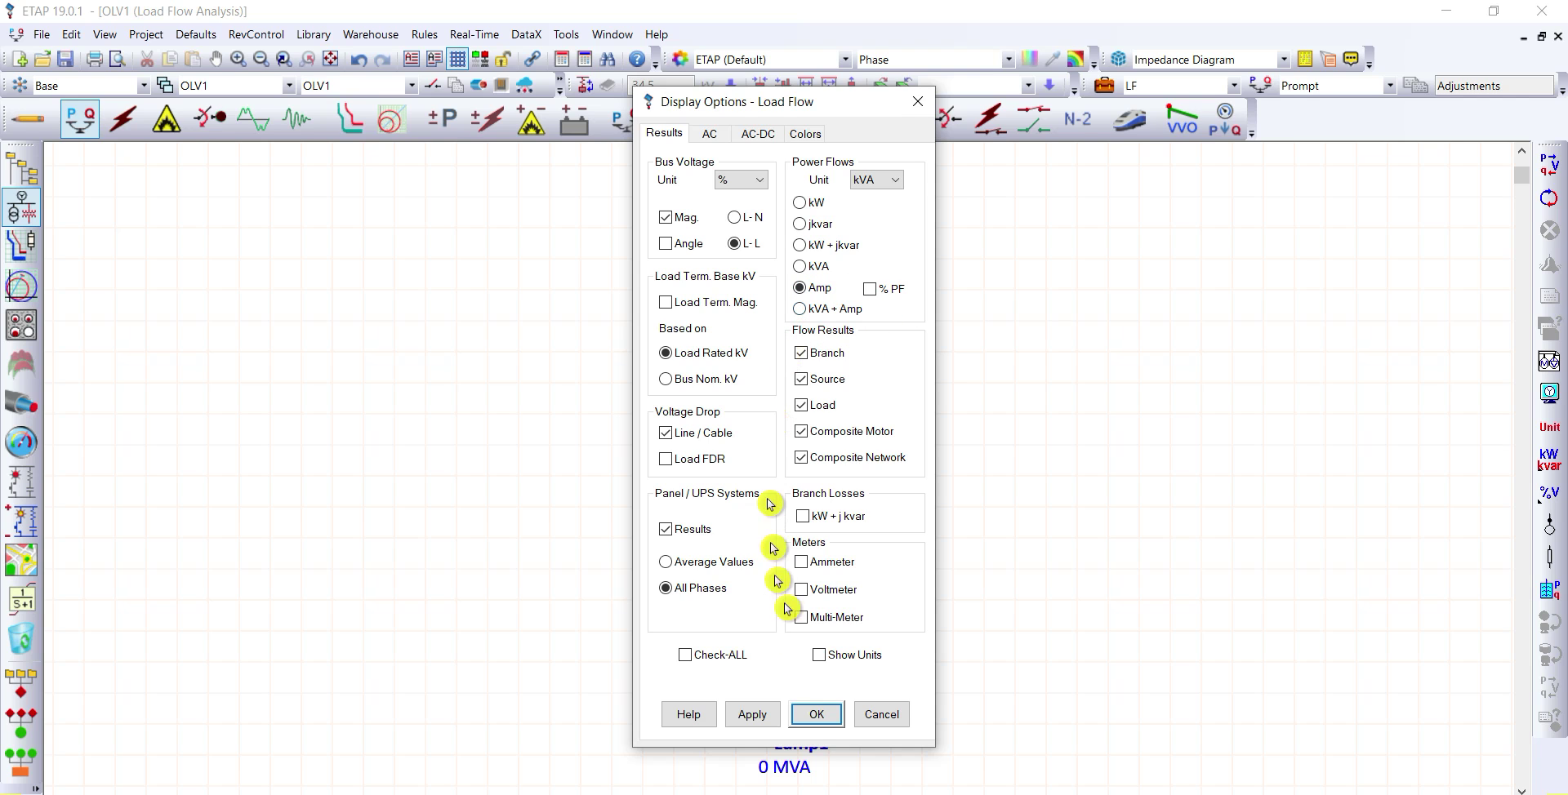
{"action": "left_click", "coordinate": [816, 715]}
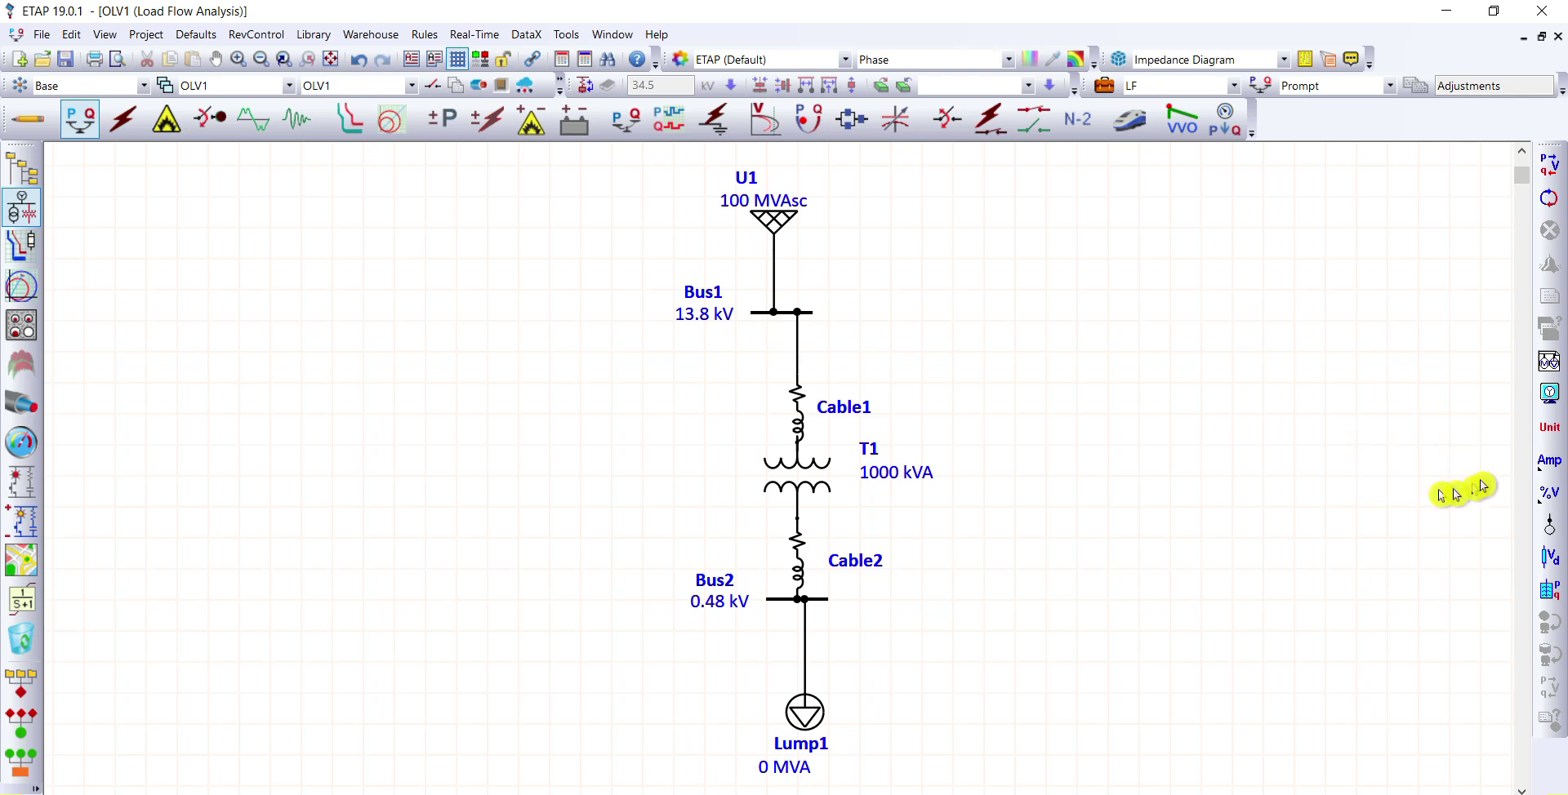
{"action": "left_click", "coordinate": [1552, 433]}
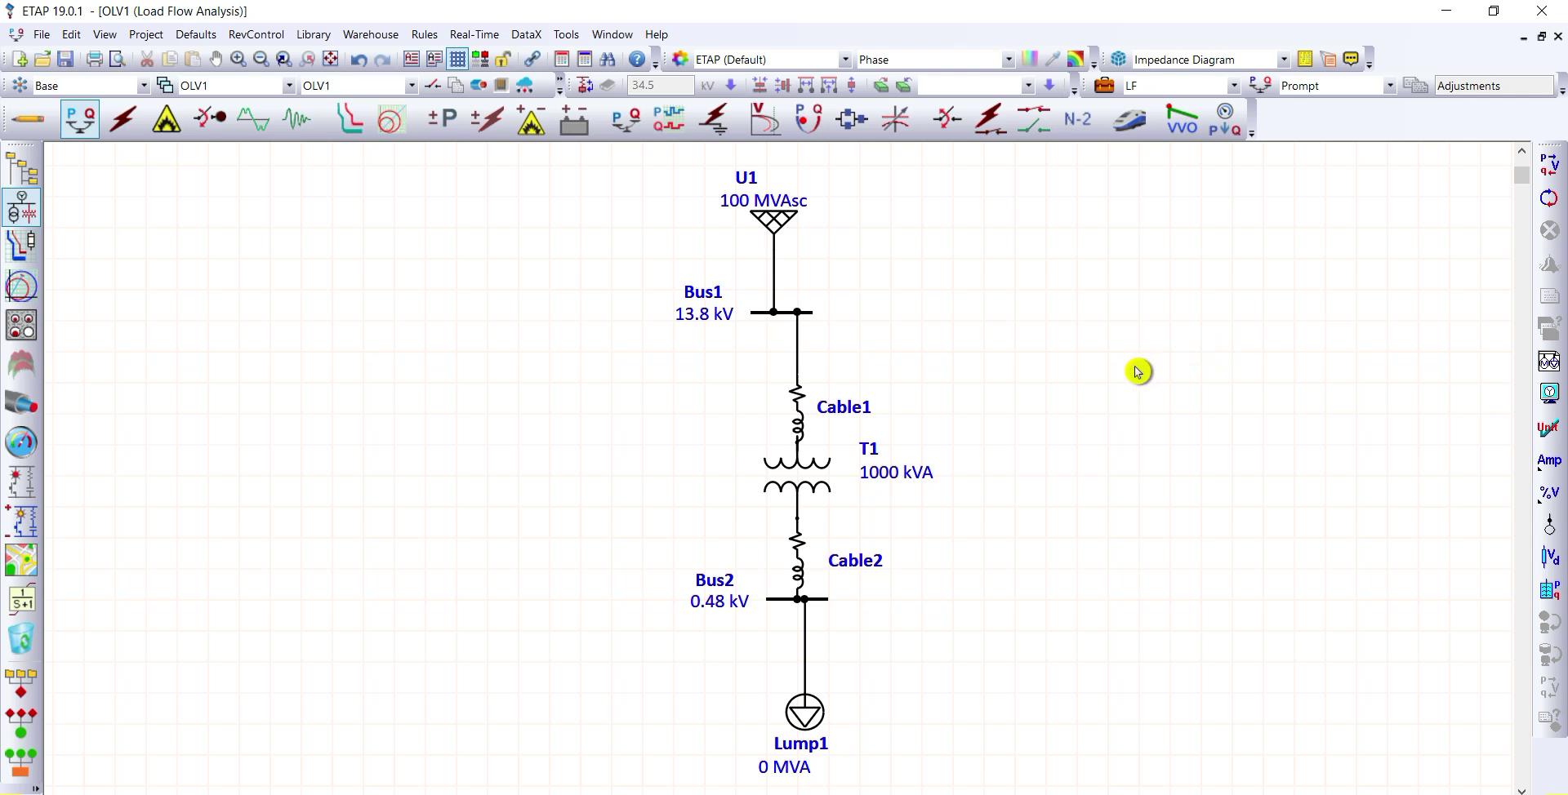
Step: Set Cable1's ampacity installation type to U/G Buried with the IEEE 399 standard
{"action": "double_click", "coordinate": [799, 408]}
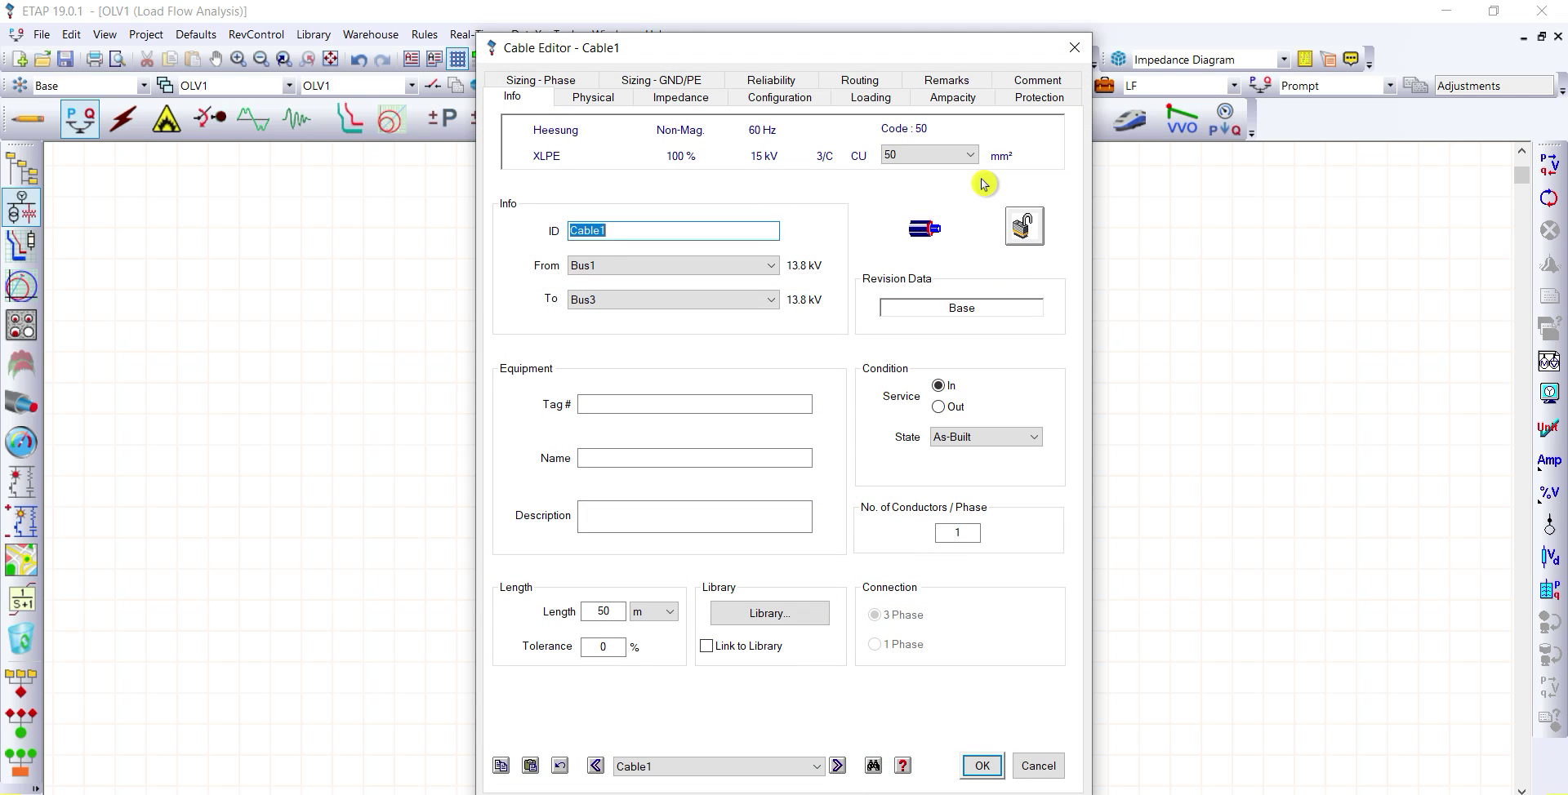
{"action": "left_click", "coordinate": [952, 97]}
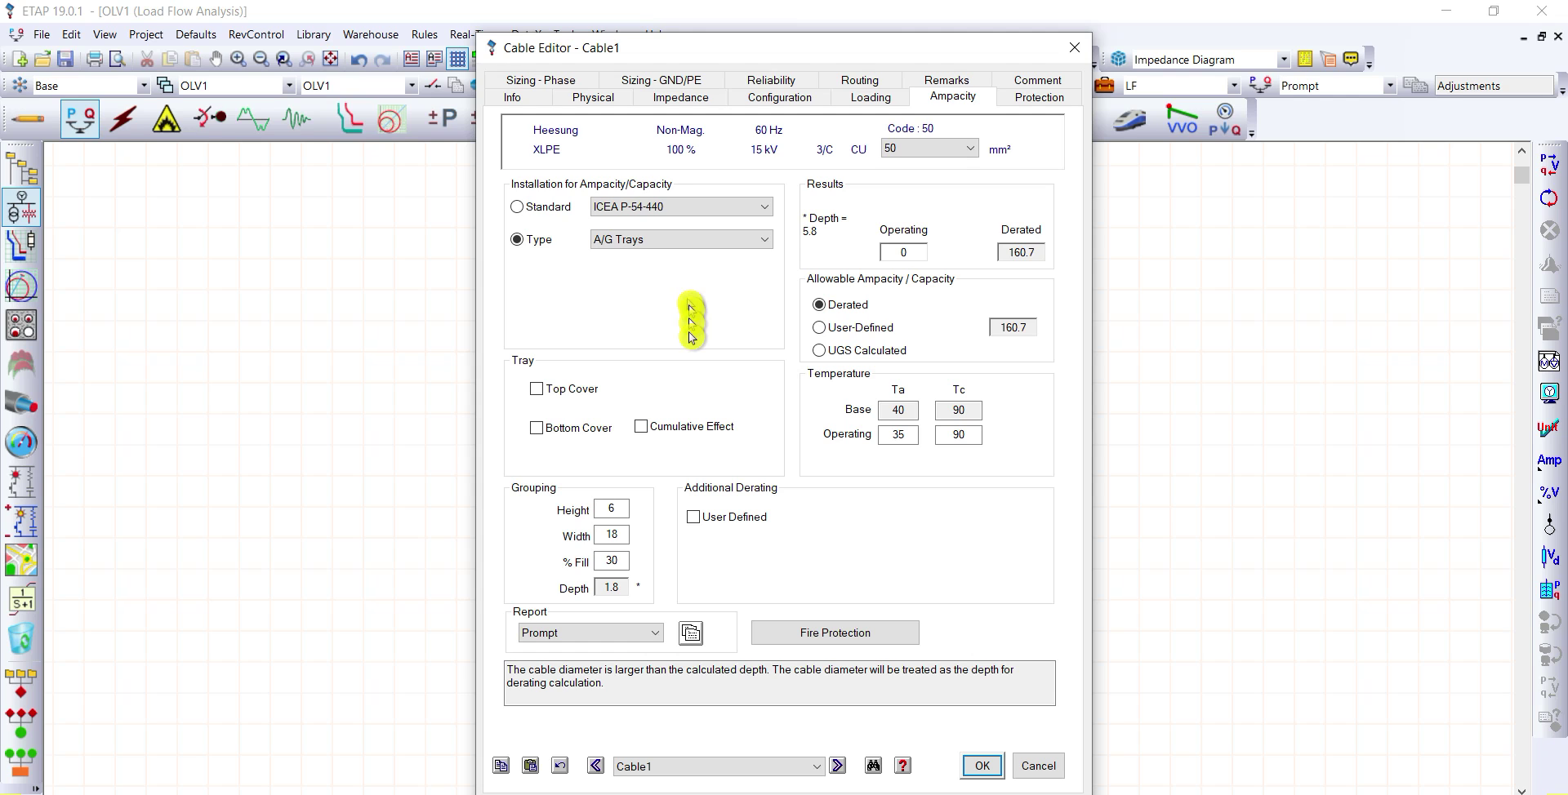
{"action": "left_click", "coordinate": [764, 206]}
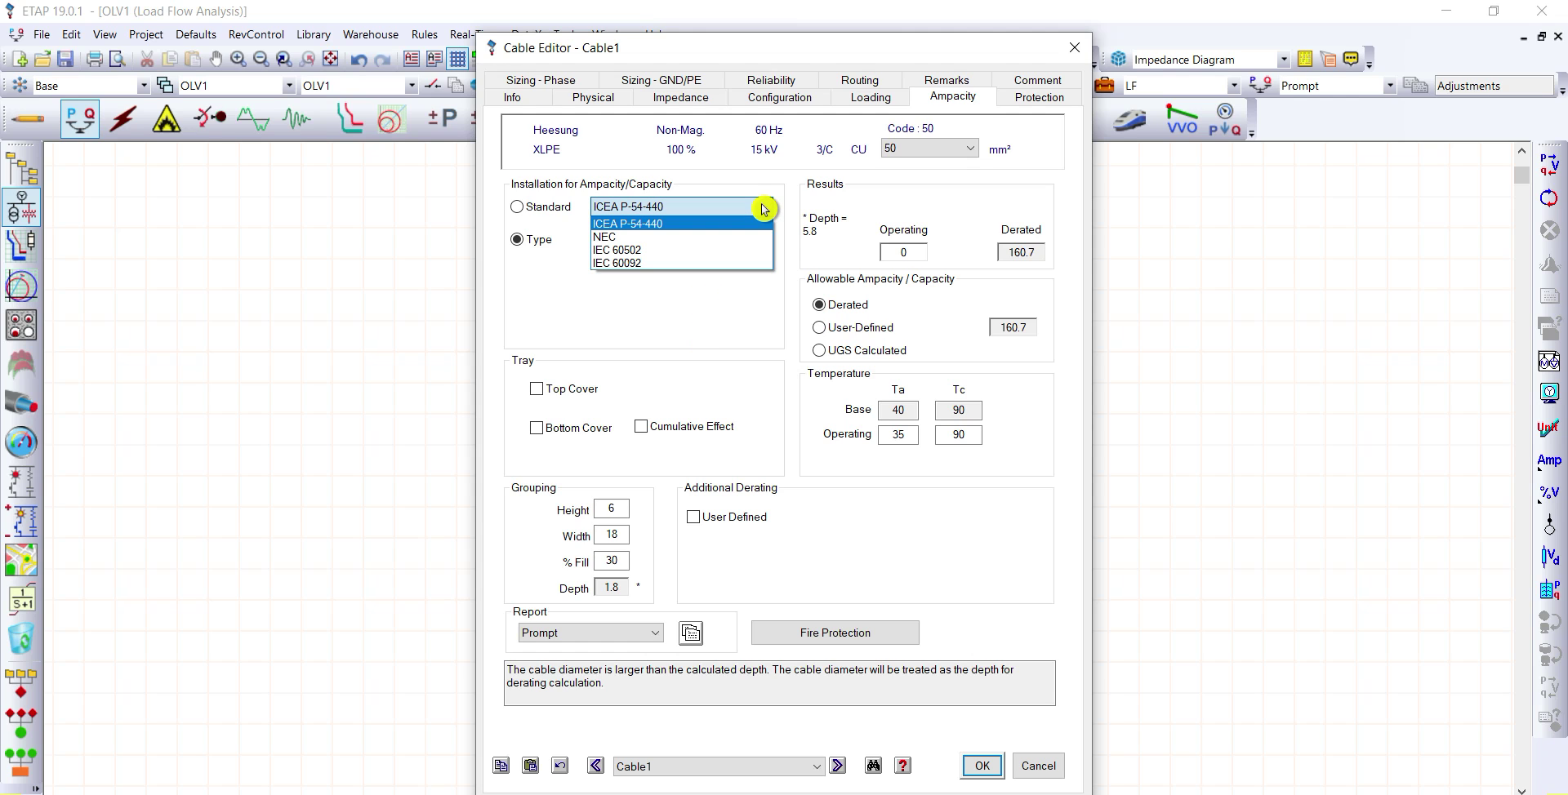
{"action": "left_click", "coordinate": [762, 207]}
{"action": "left_click", "coordinate": [768, 241]}
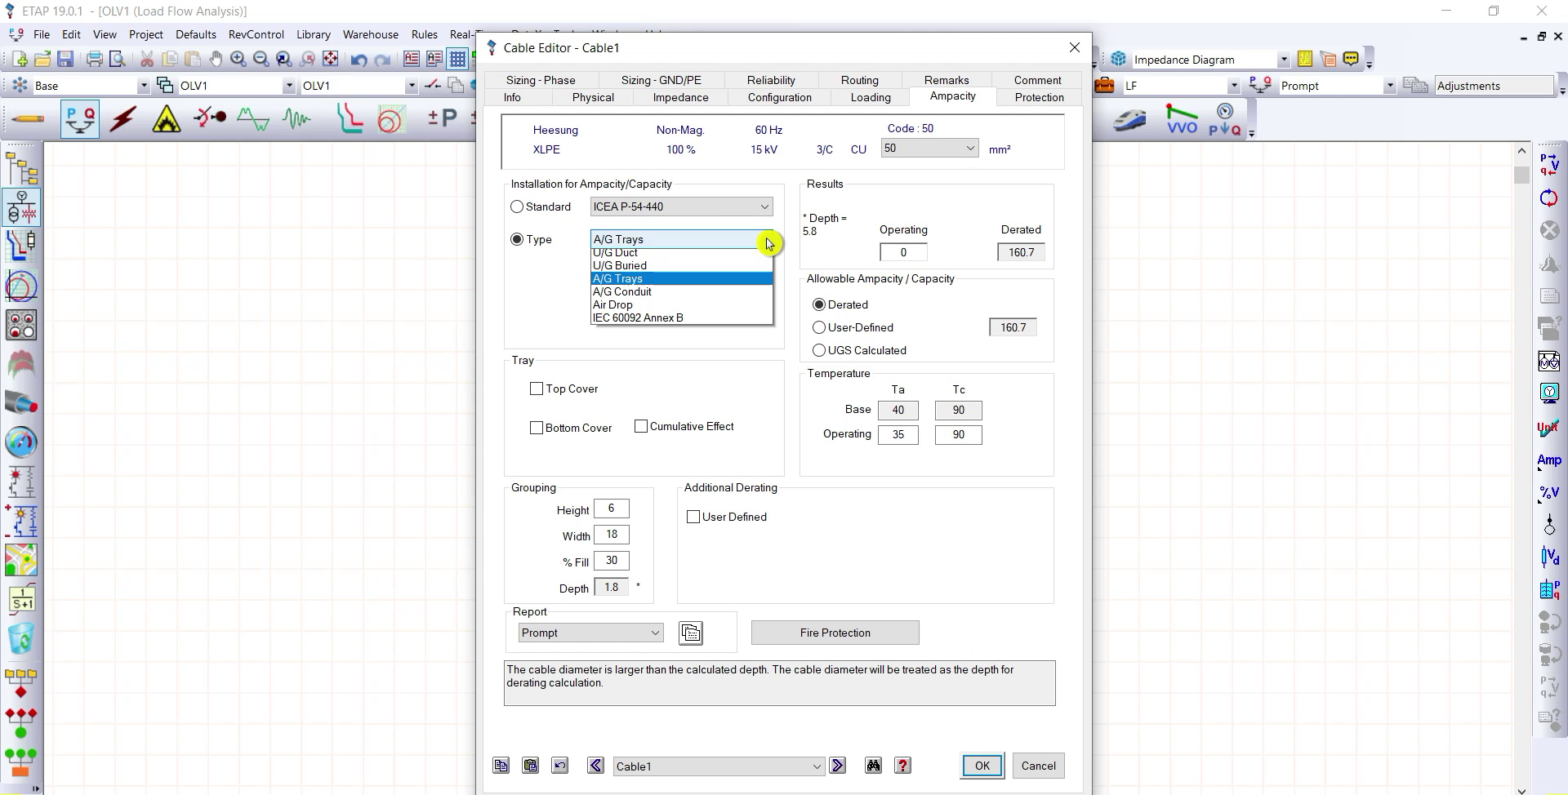
{"action": "left_click", "coordinate": [690, 269]}
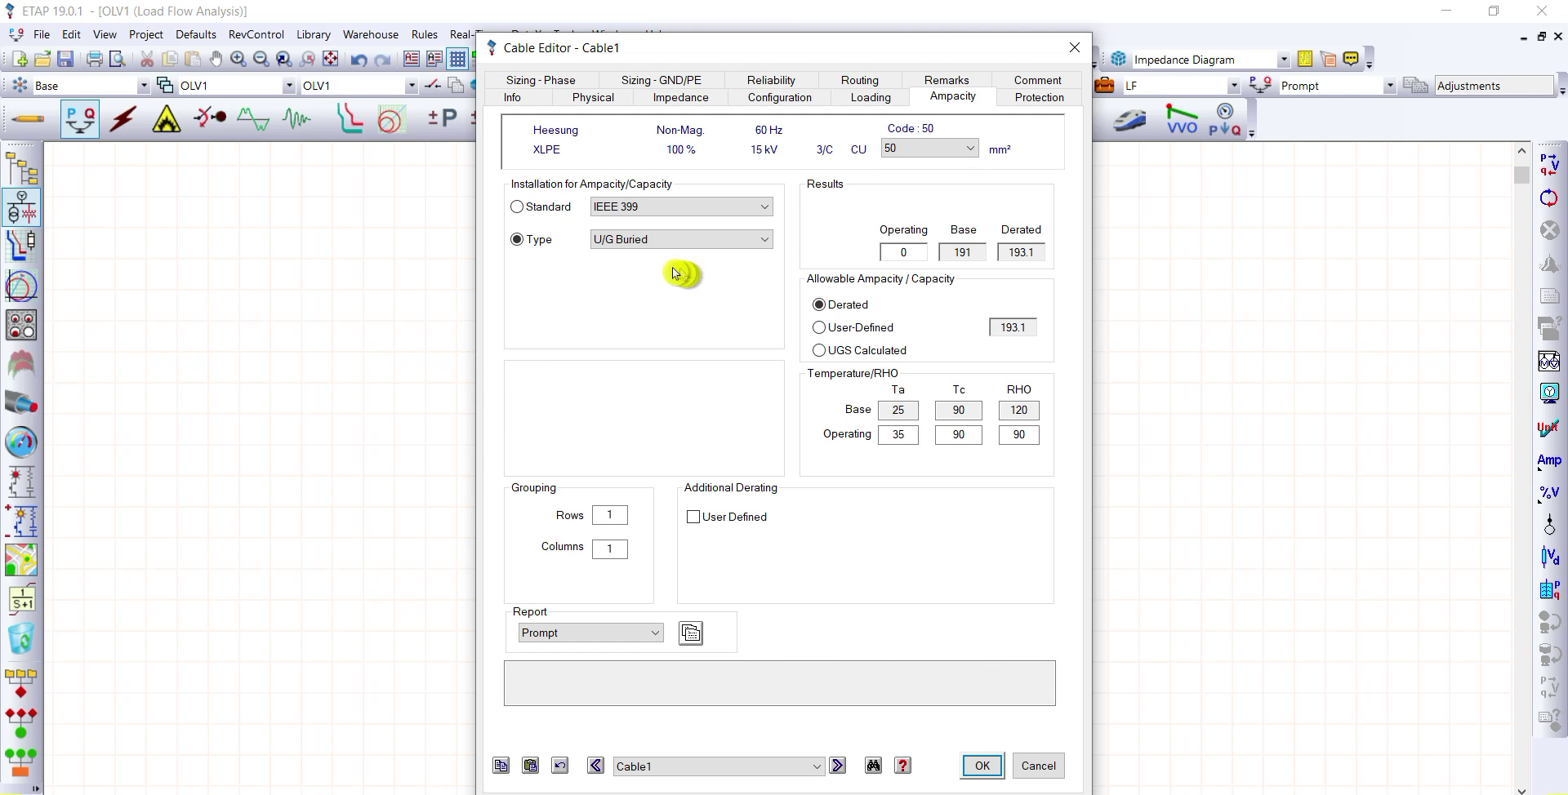
{"action": "left_click", "coordinate": [759, 212]}
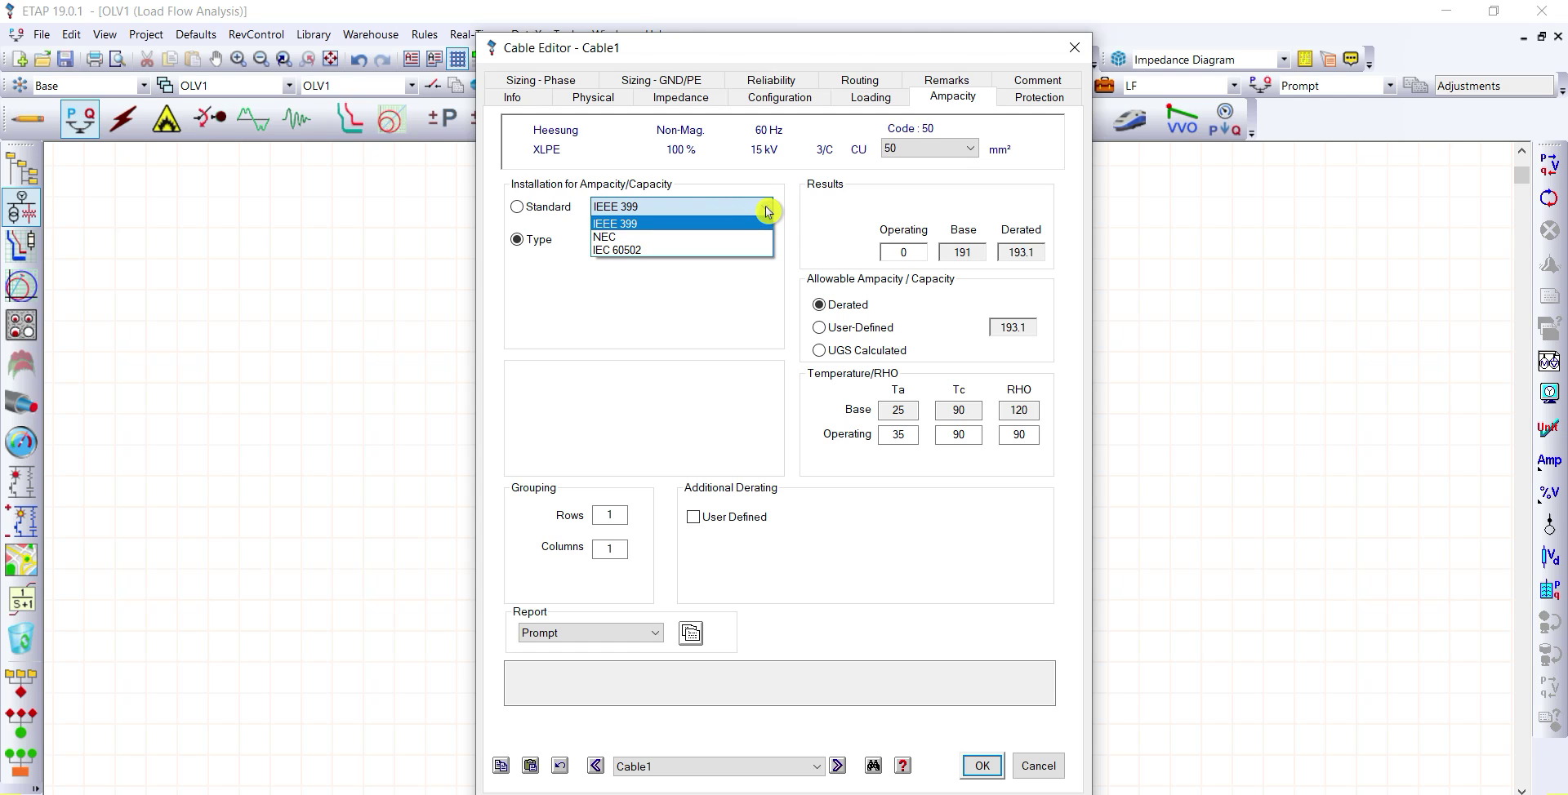
{"action": "left_click", "coordinate": [707, 225]}
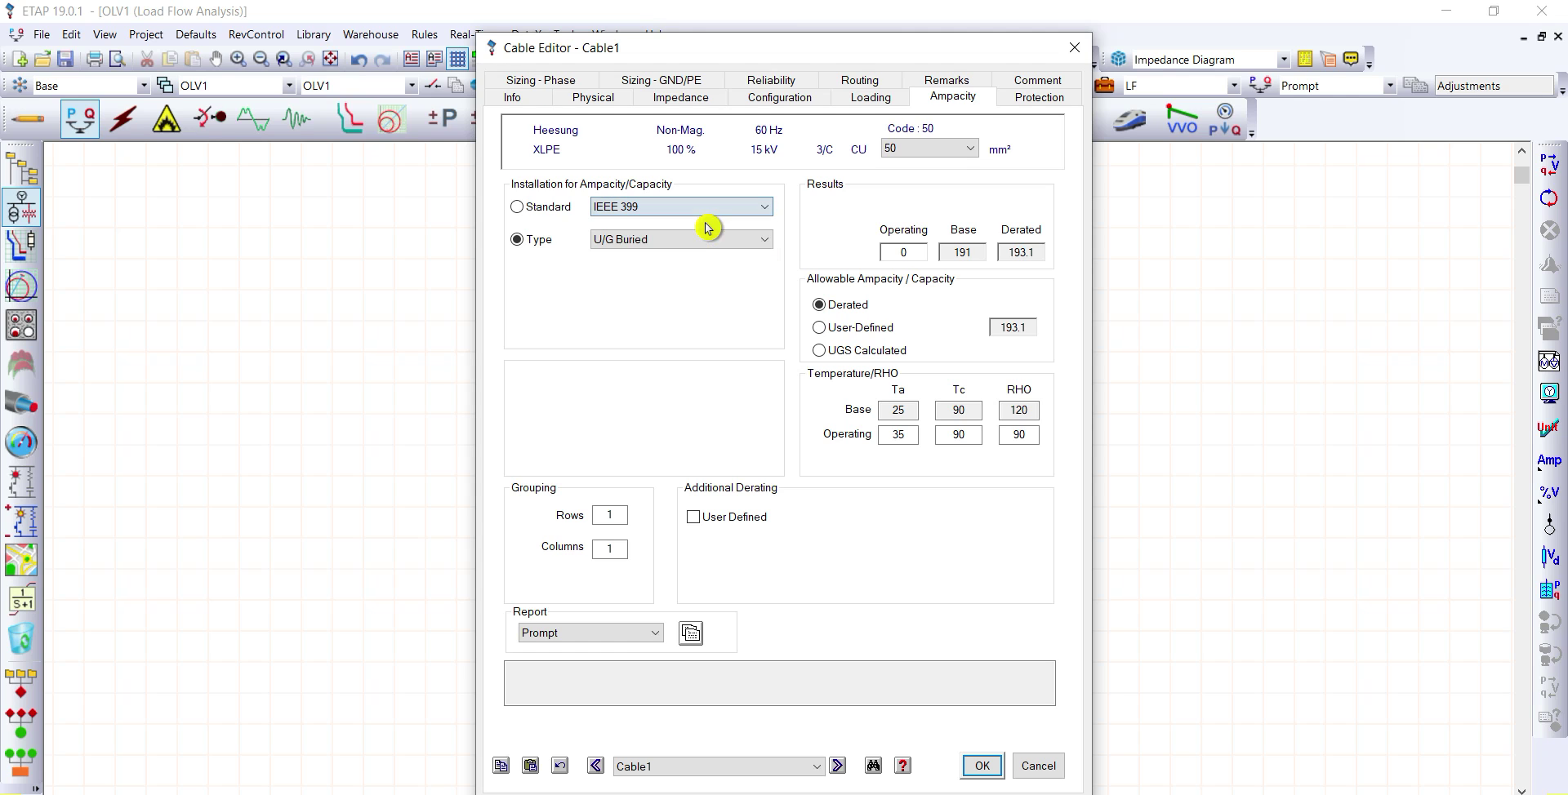
{"action": "left_click", "coordinate": [764, 242]}
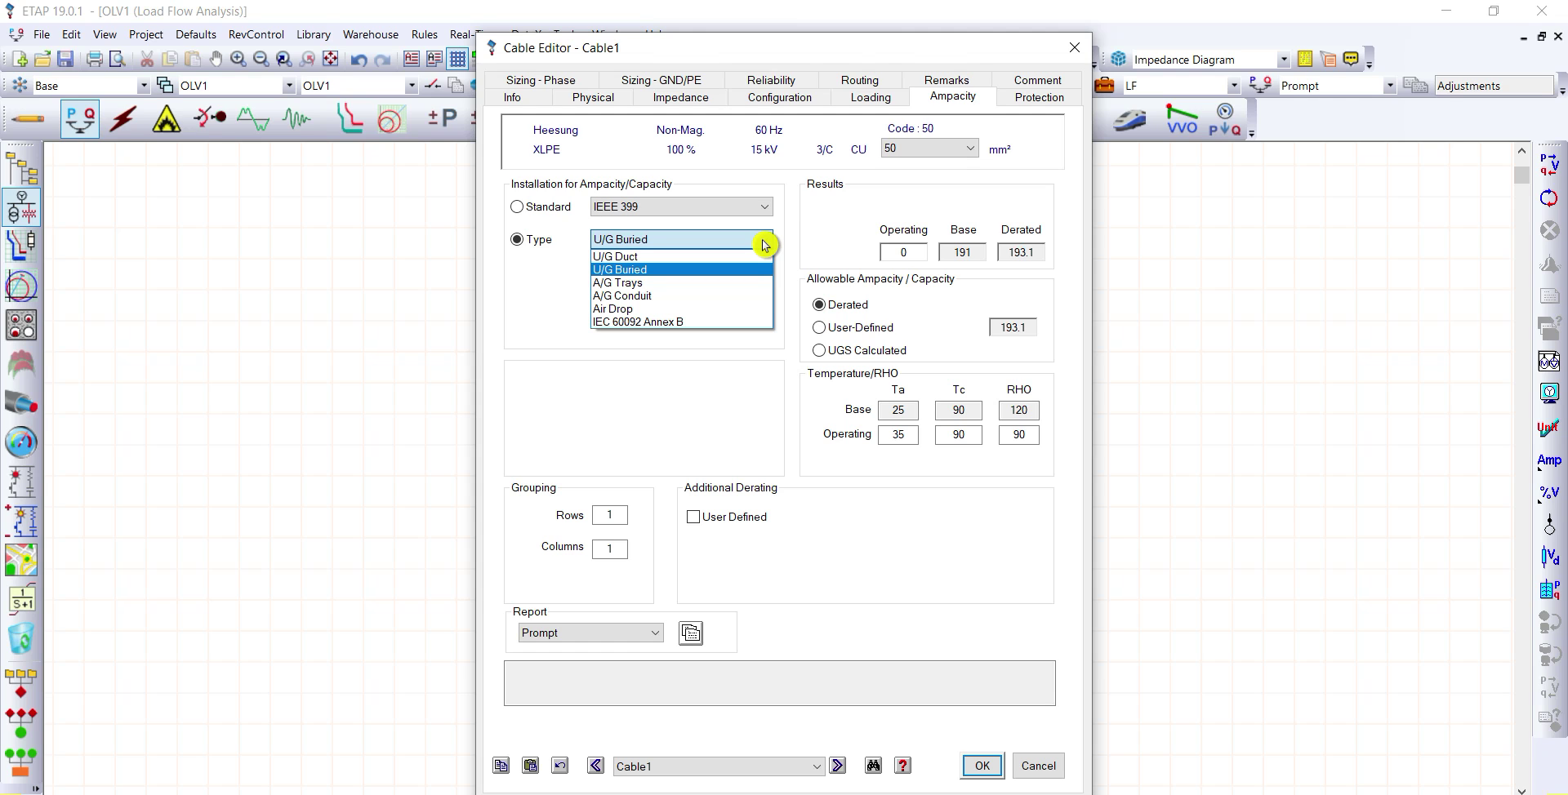
{"action": "left_click", "coordinate": [719, 276]}
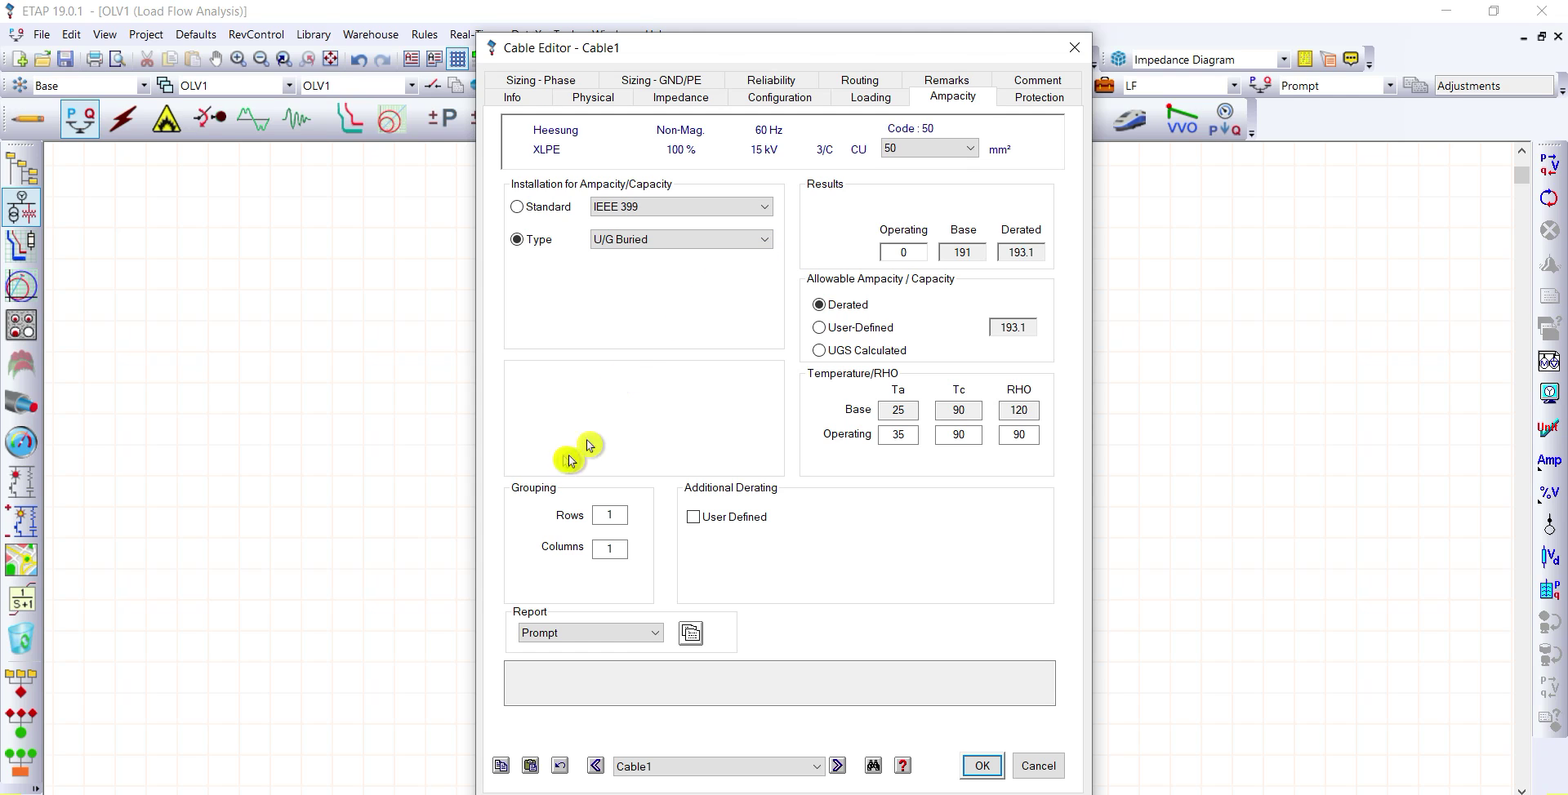
Step: Set Cable1's ampacity grouping to 4 rows and 6 columns and accept the cable settings
{"action": "double_click", "coordinate": [613, 514]}
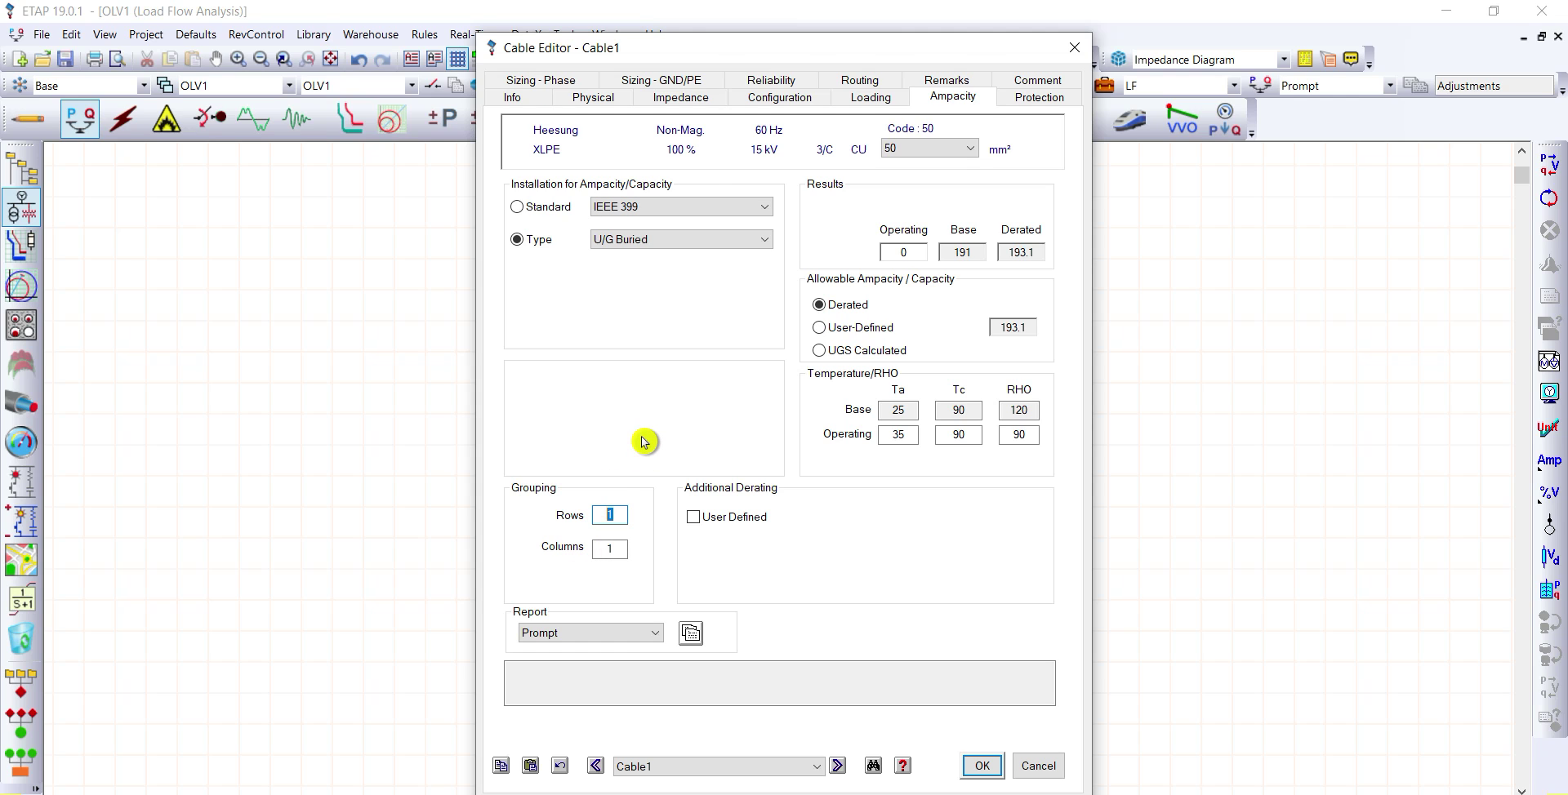
{"action": "type", "text": "4"}
{"action": "double_click", "coordinate": [610, 548]}
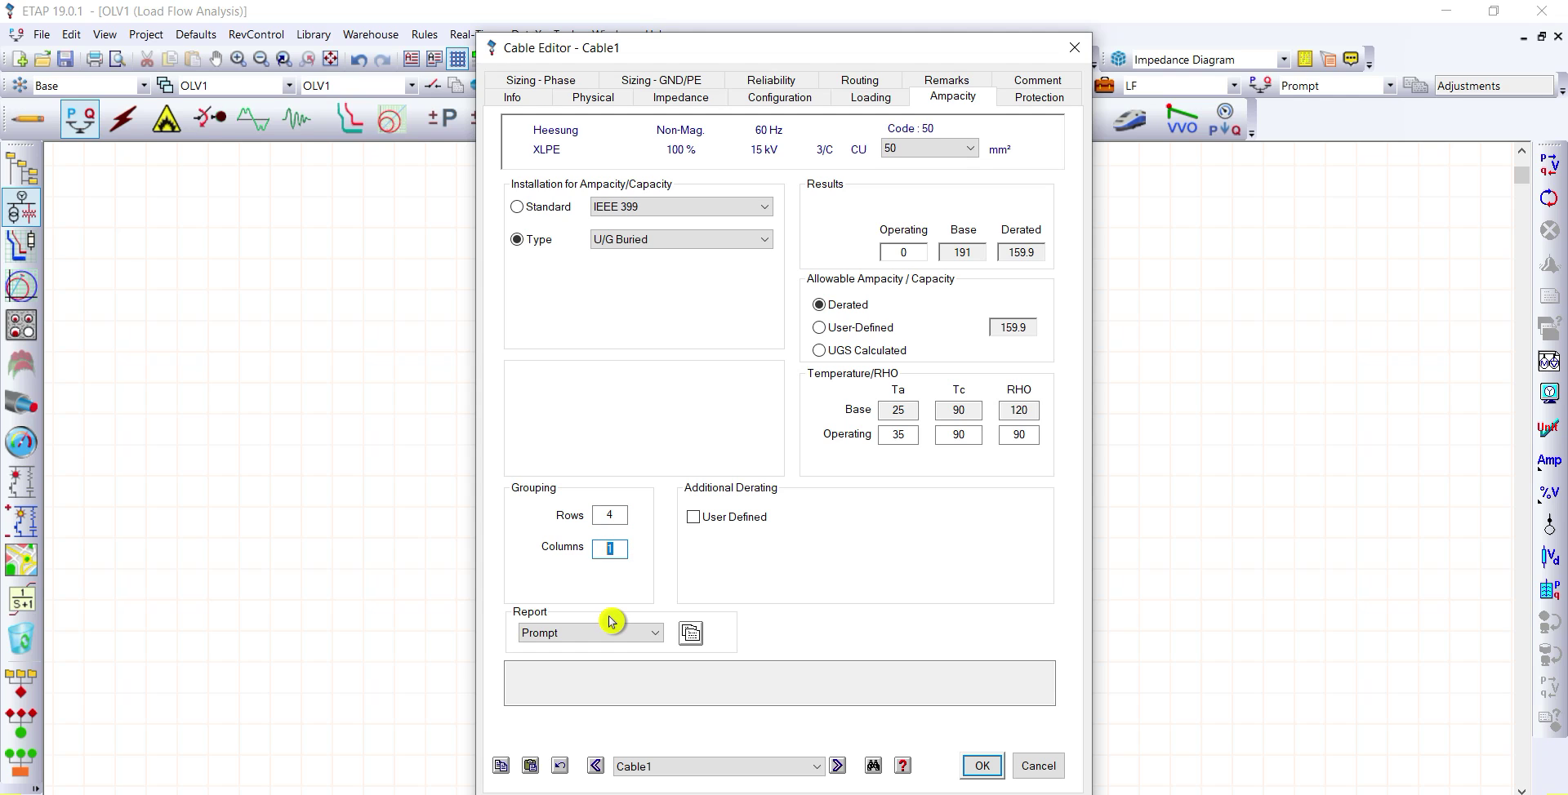
{"action": "type", "text": "6"}
{"action": "left_click", "coordinate": [852, 549]}
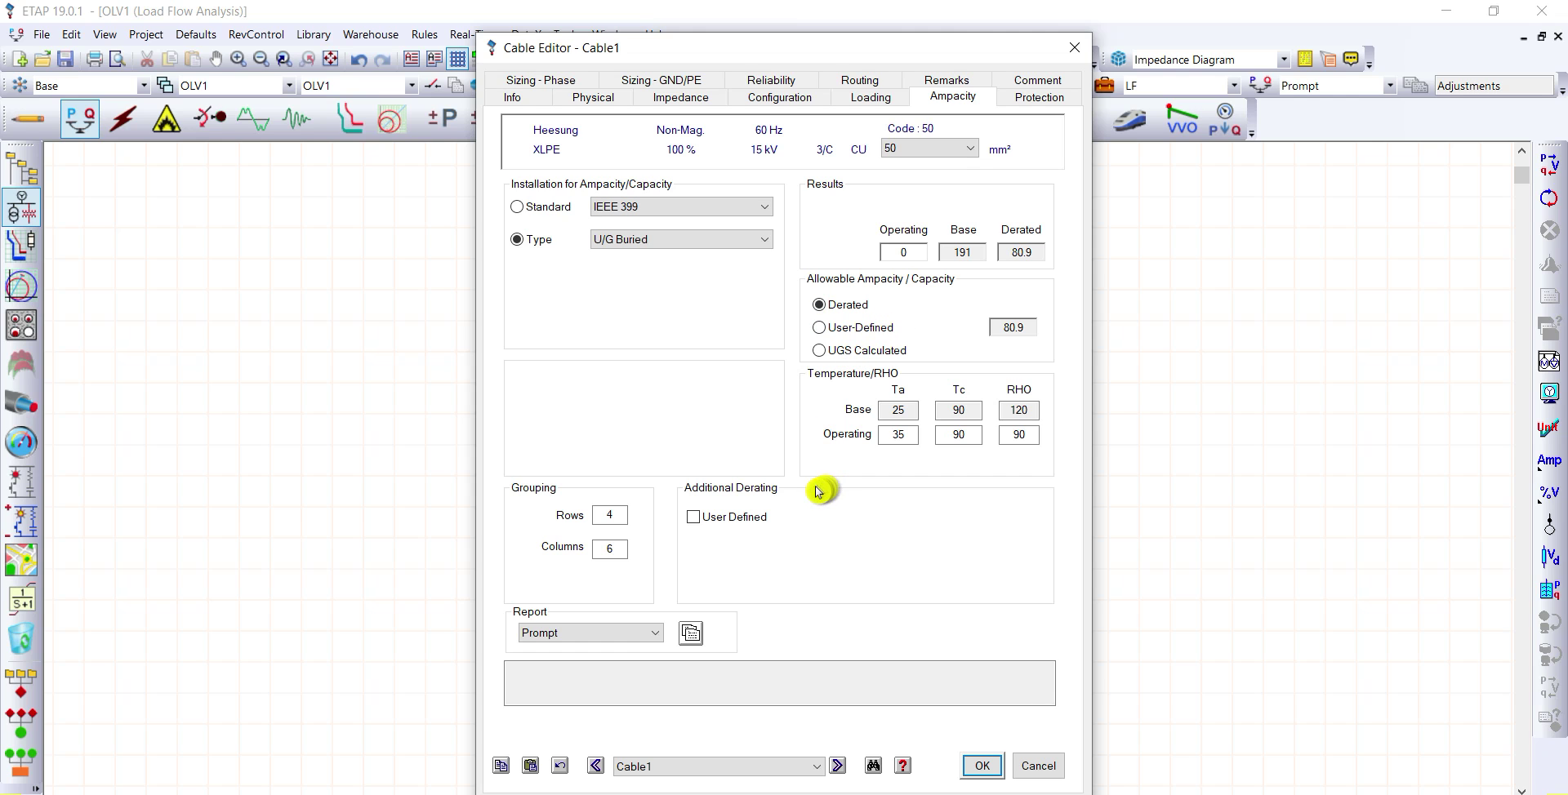
{"action": "left_click", "coordinate": [982, 766]}
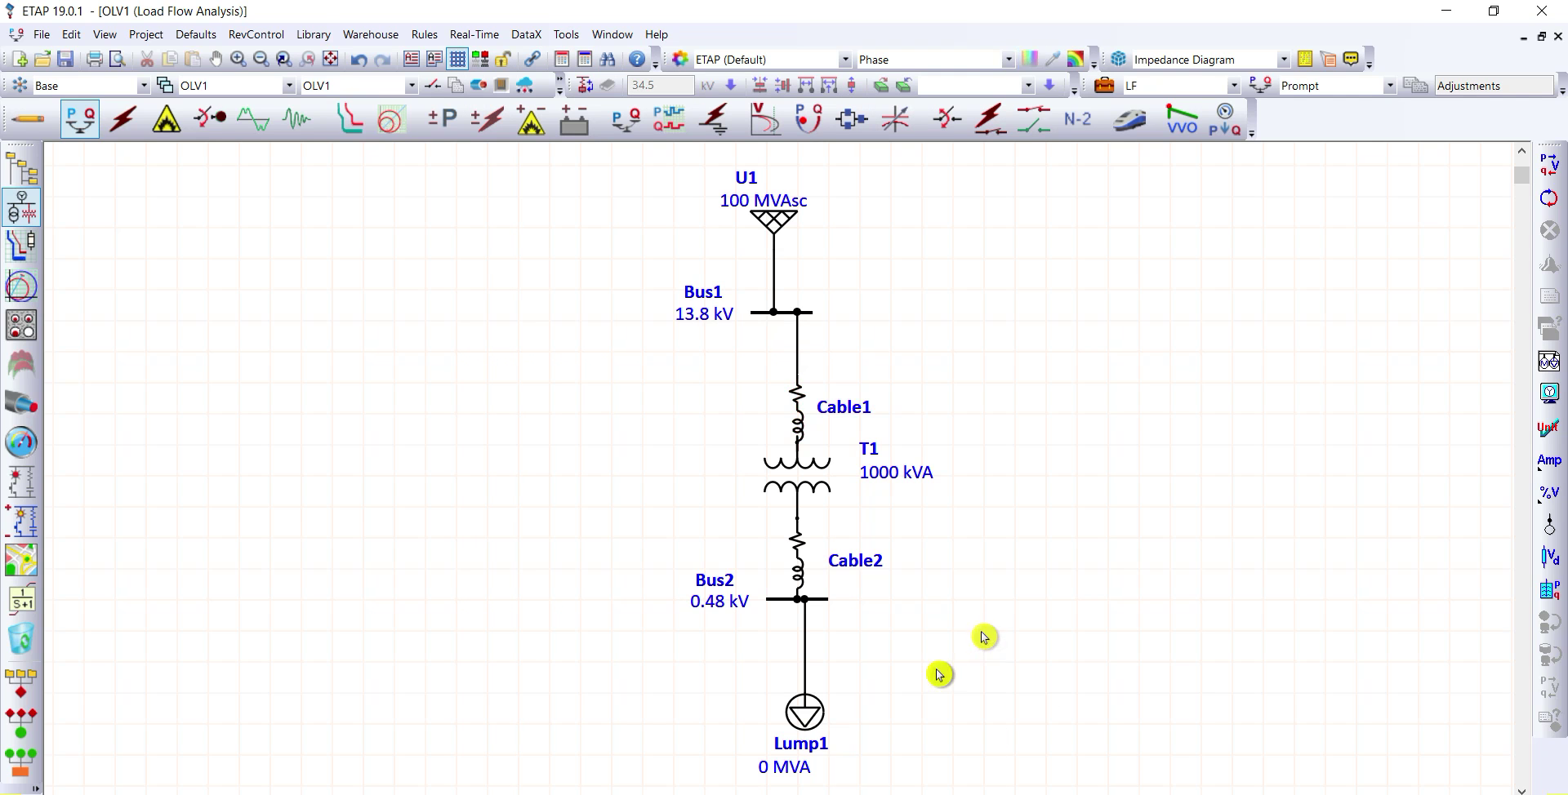
Step: Set Cable2's ampacity installation type to U/G Buried
{"action": "double_click", "coordinate": [803, 564]}
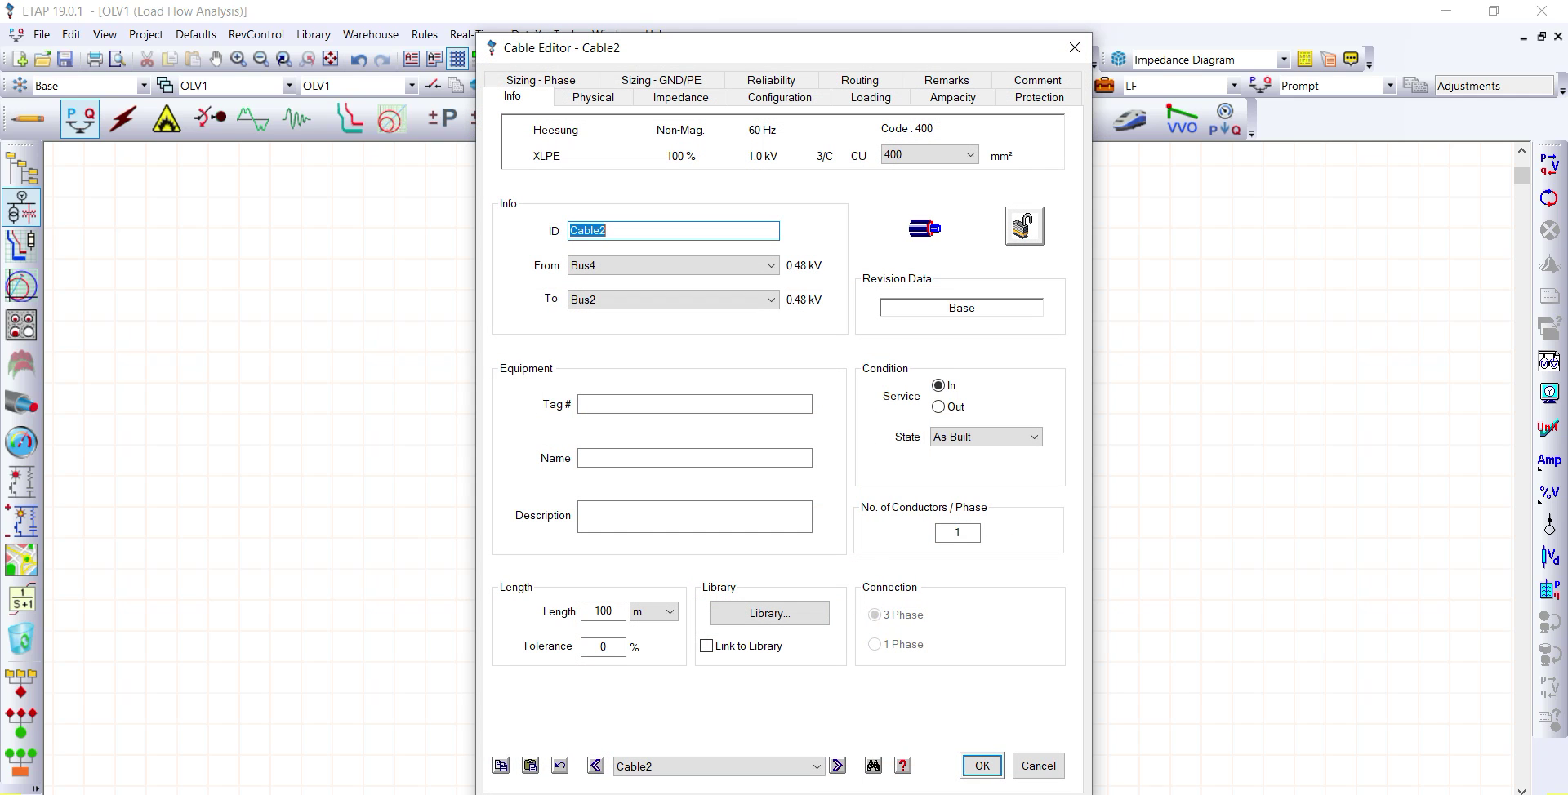
{"action": "left_click", "coordinate": [949, 98]}
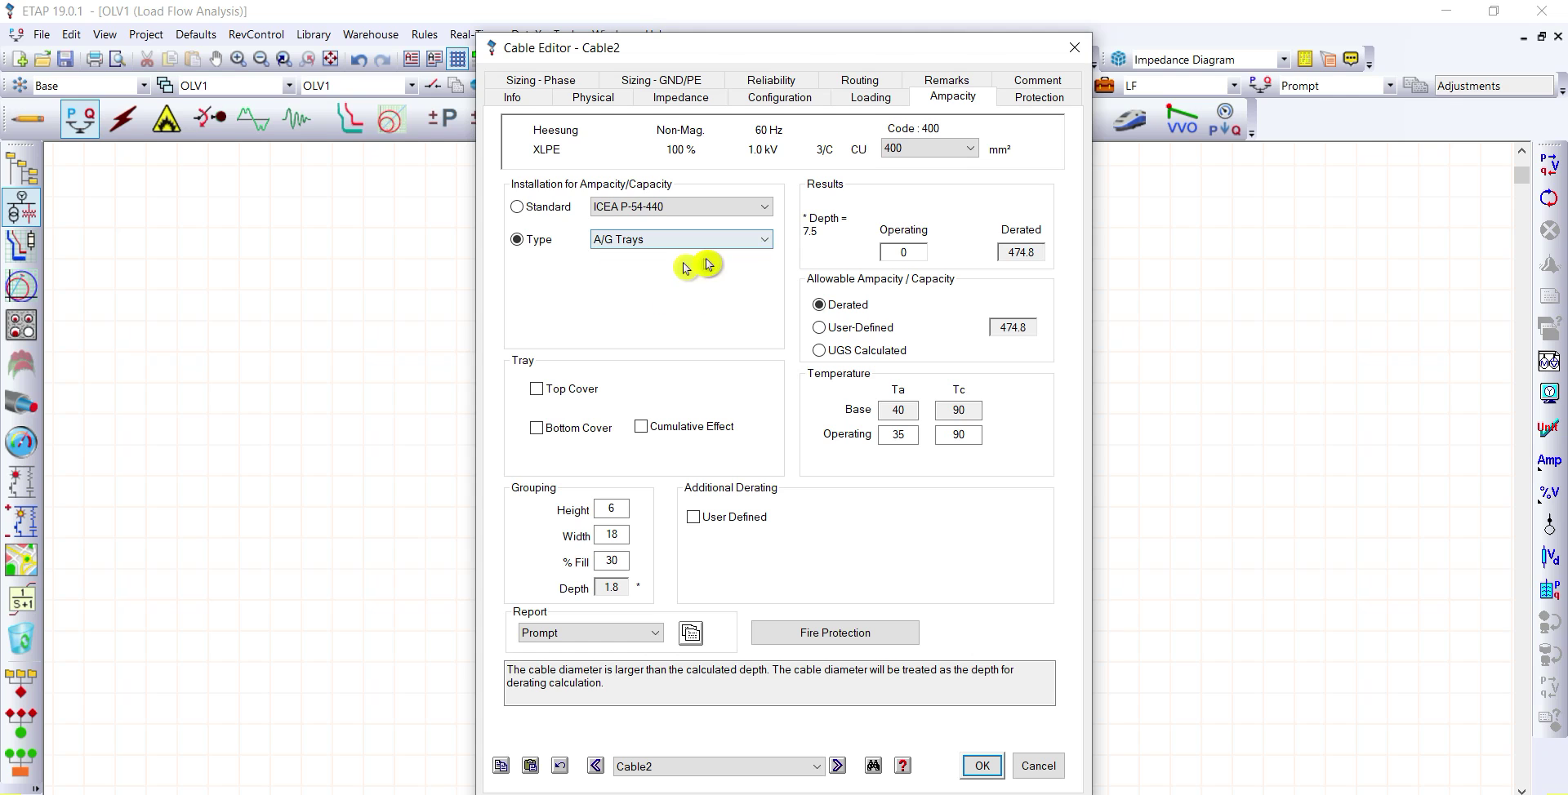
{"action": "left_click", "coordinate": [762, 247]}
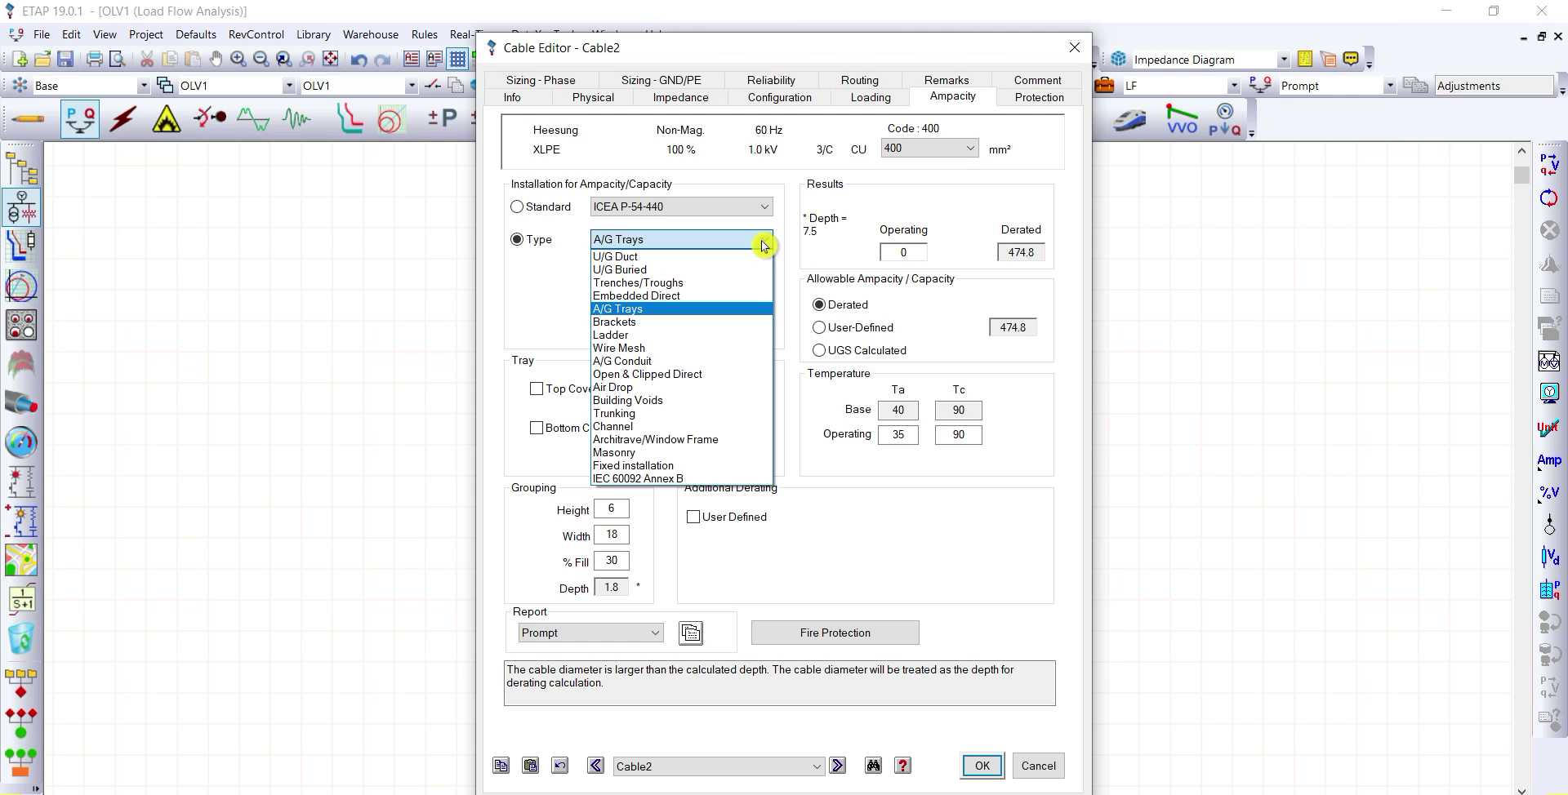
{"action": "left_click", "coordinate": [704, 272]}
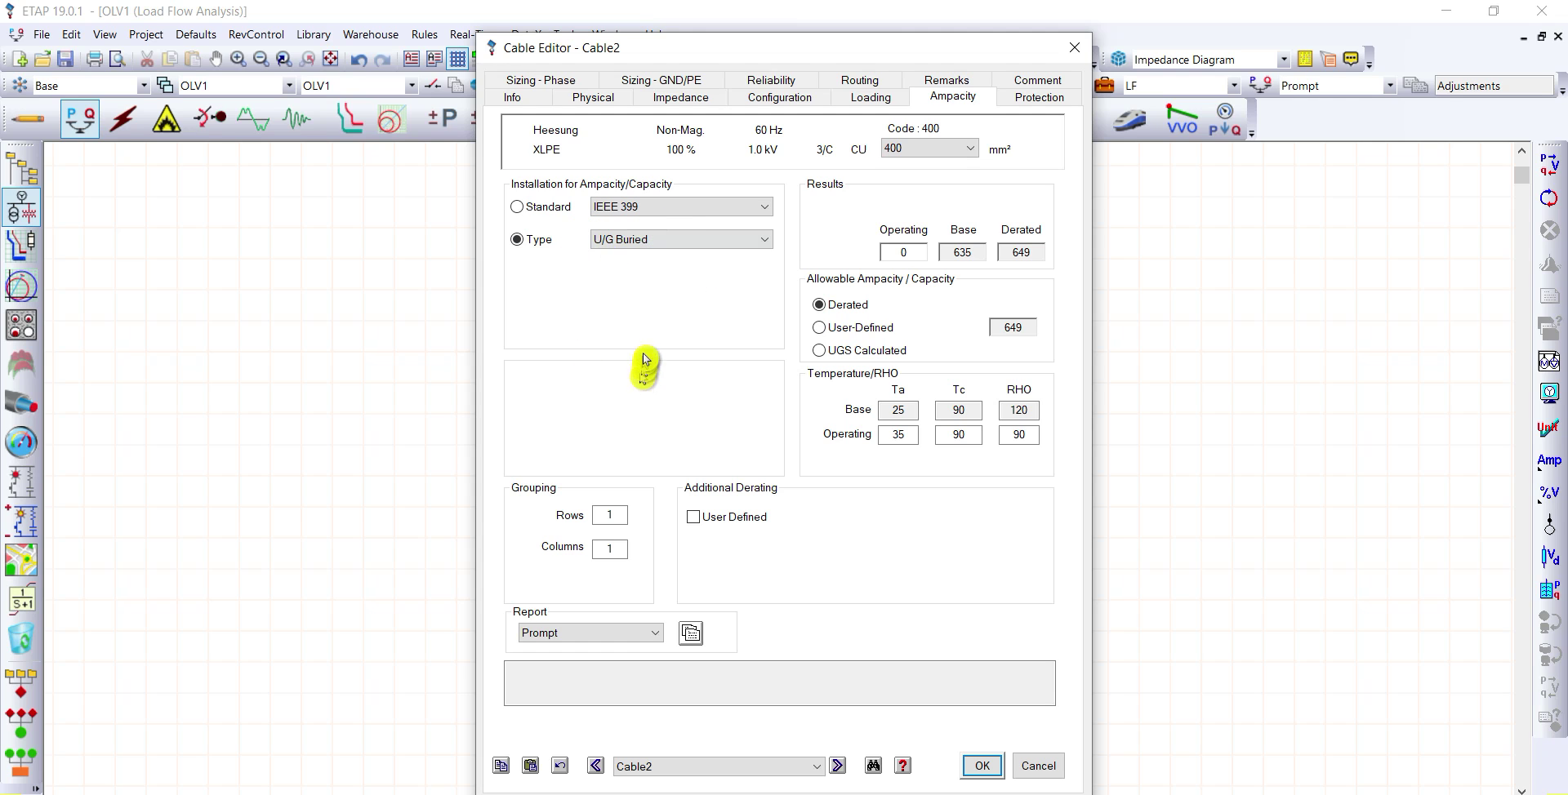
Step: Set Cable2's ampacity grouping to 6 rows and 8 columns and accept the cable settings
{"action": "double_click", "coordinate": [623, 515]}
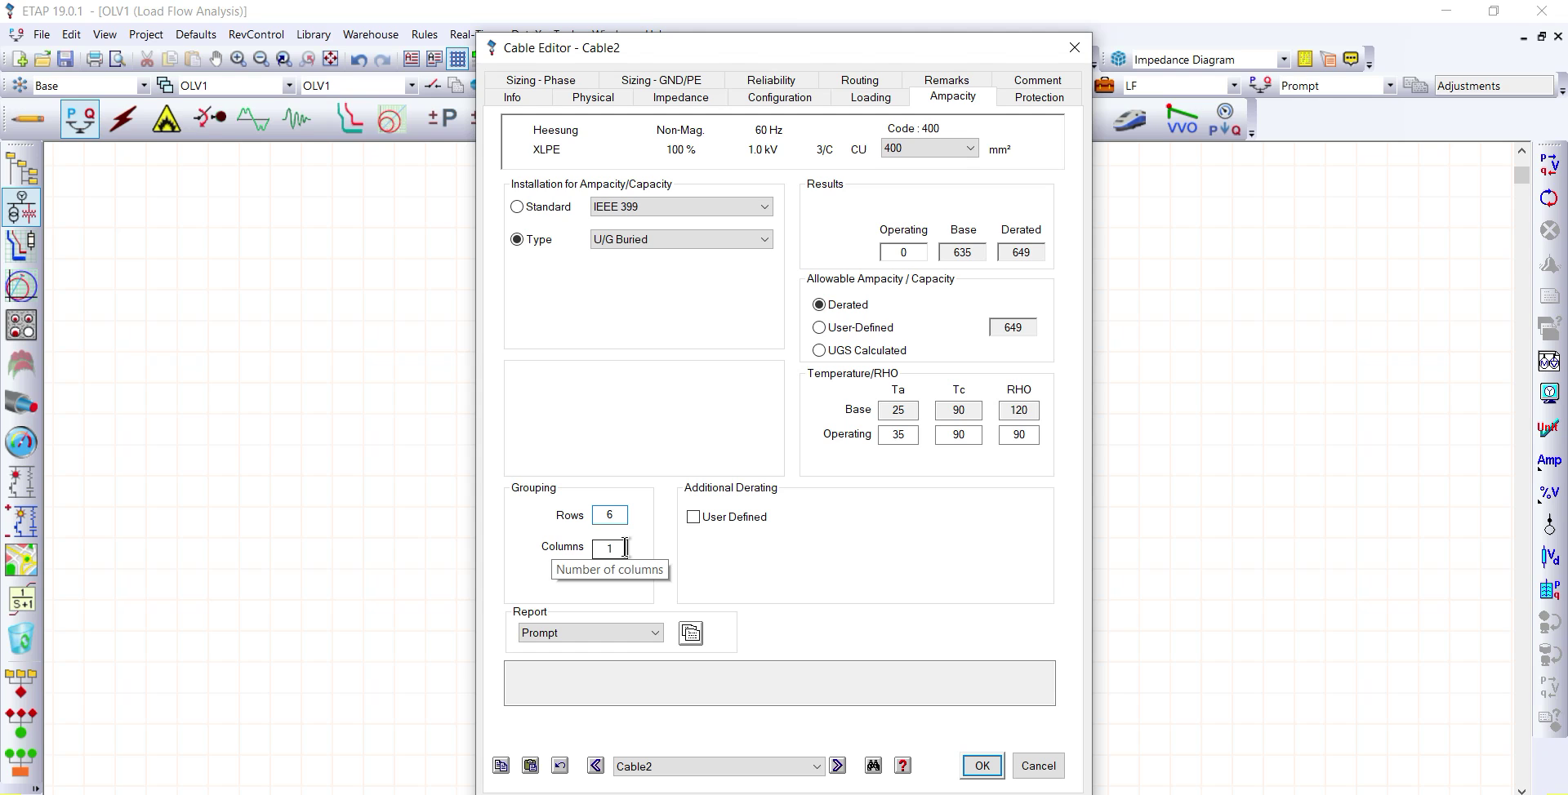
{"action": "double_click", "coordinate": [626, 548]}
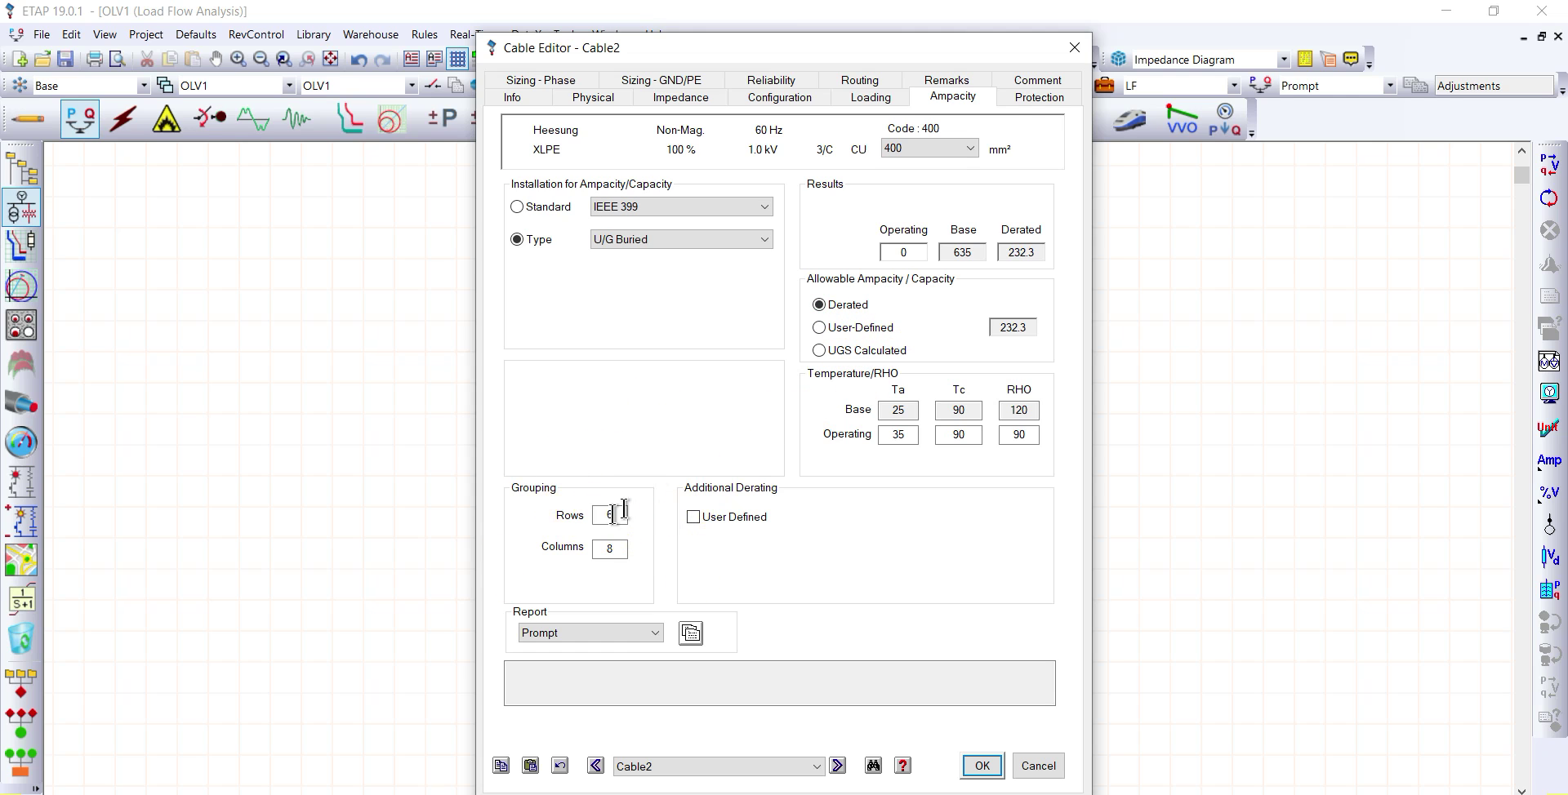
{"action": "left_click", "coordinate": [612, 548]}
{"action": "key", "text": "BackSpace"}
{"action": "type", "text": "8"}
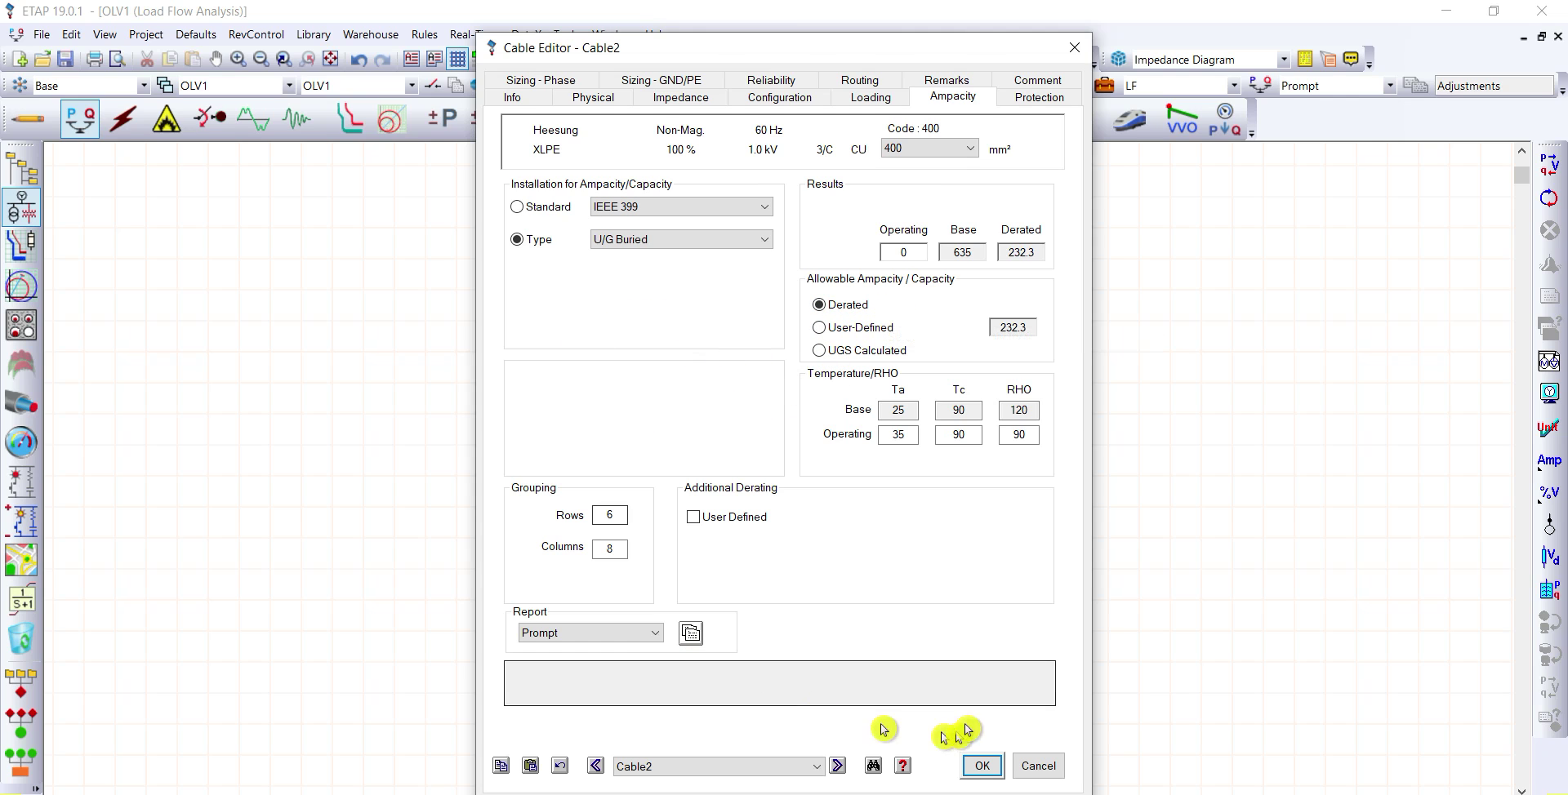
{"action": "left_click", "coordinate": [980, 766]}
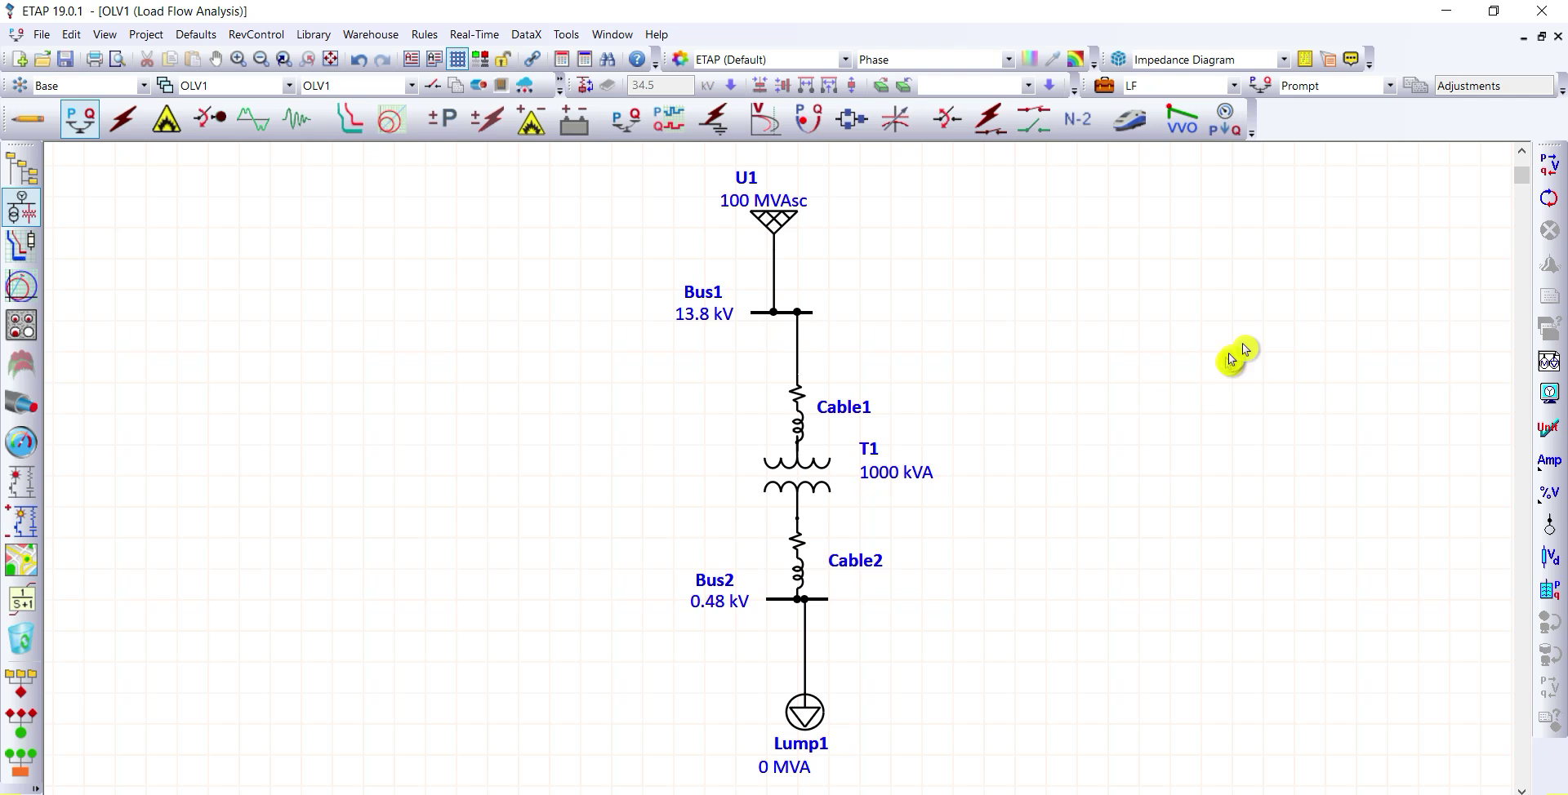
Step: Run the load flow with an output file named LF and inspect the Lump1 load from the error report
{"action": "left_click", "coordinate": [1557, 170]}
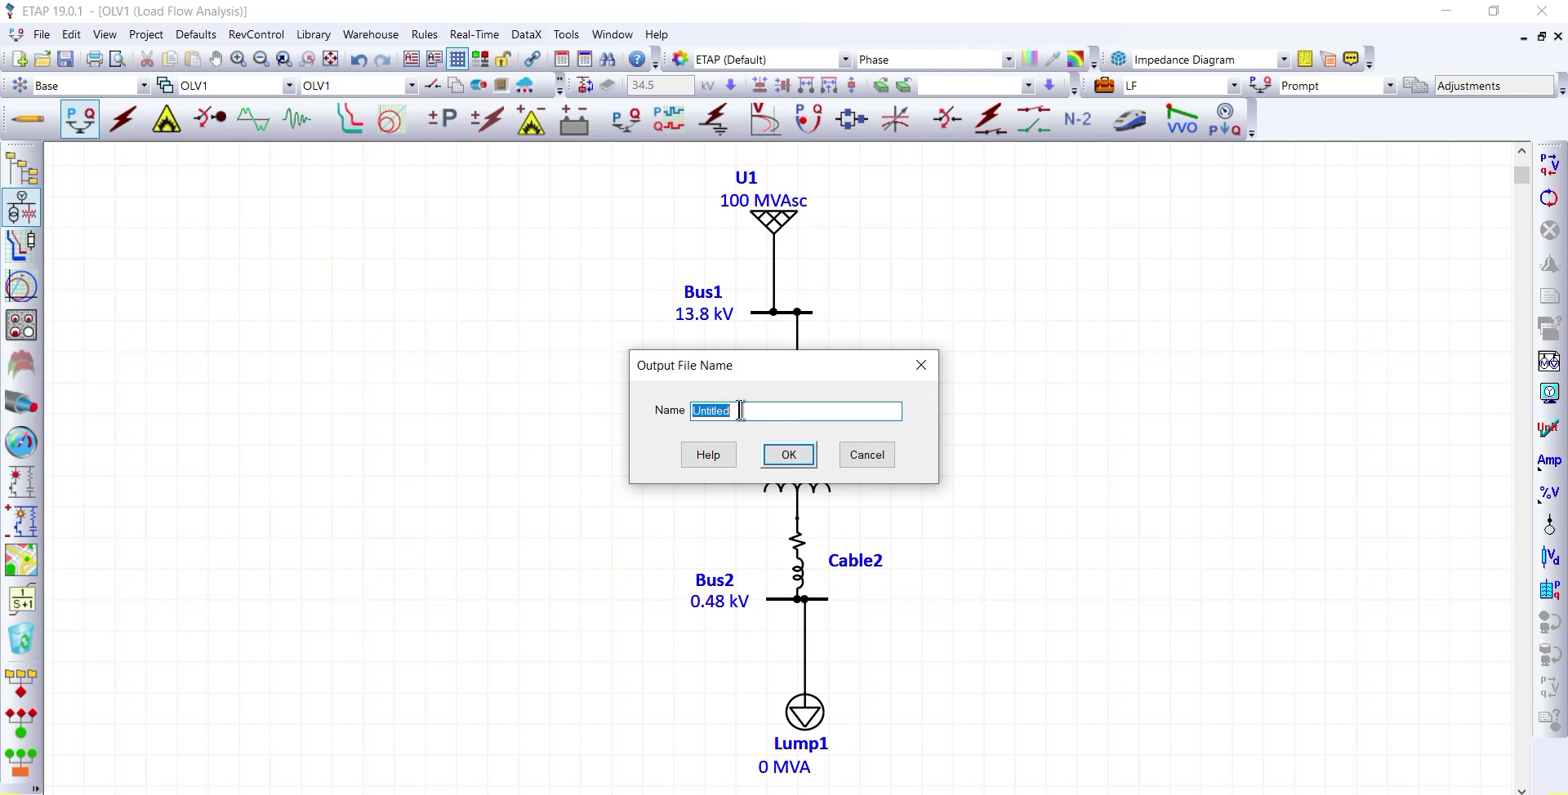
{"action": "type", "text": "LF"}
{"action": "left_click", "coordinate": [776, 455]}
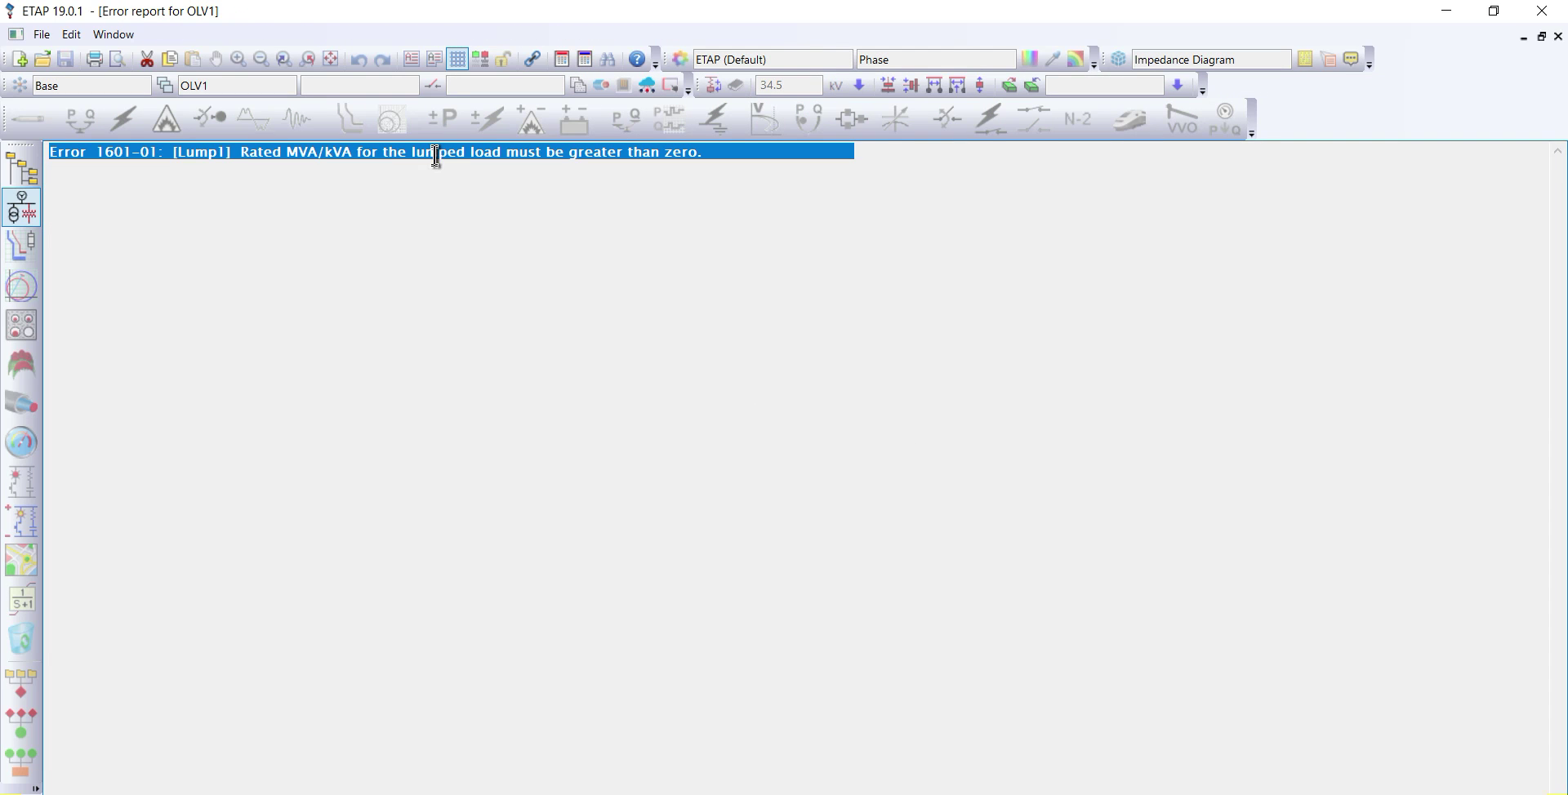
{"action": "double_click", "coordinate": [463, 151]}
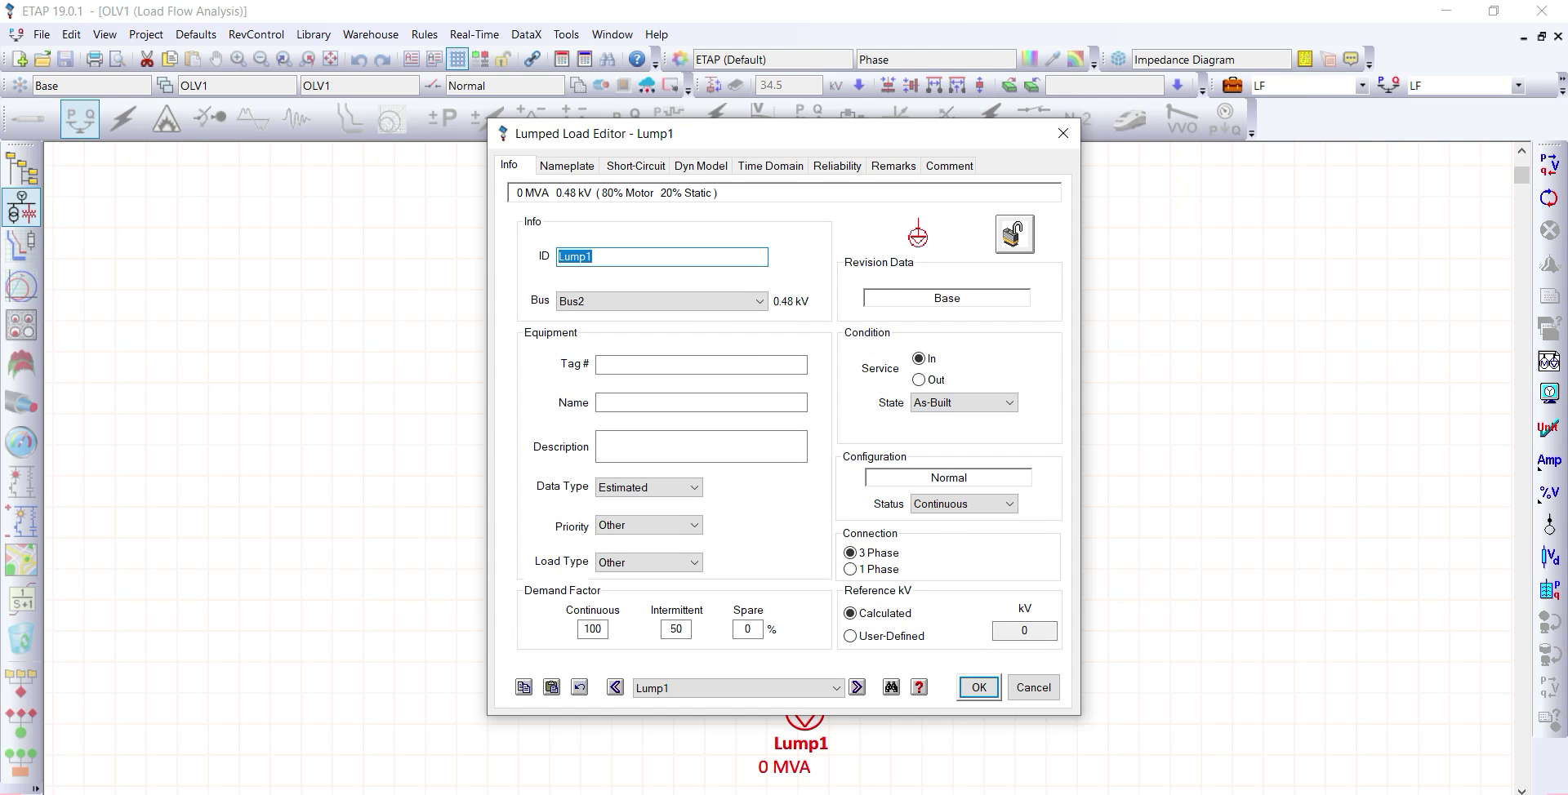
{"action": "left_click", "coordinate": [1033, 688]}
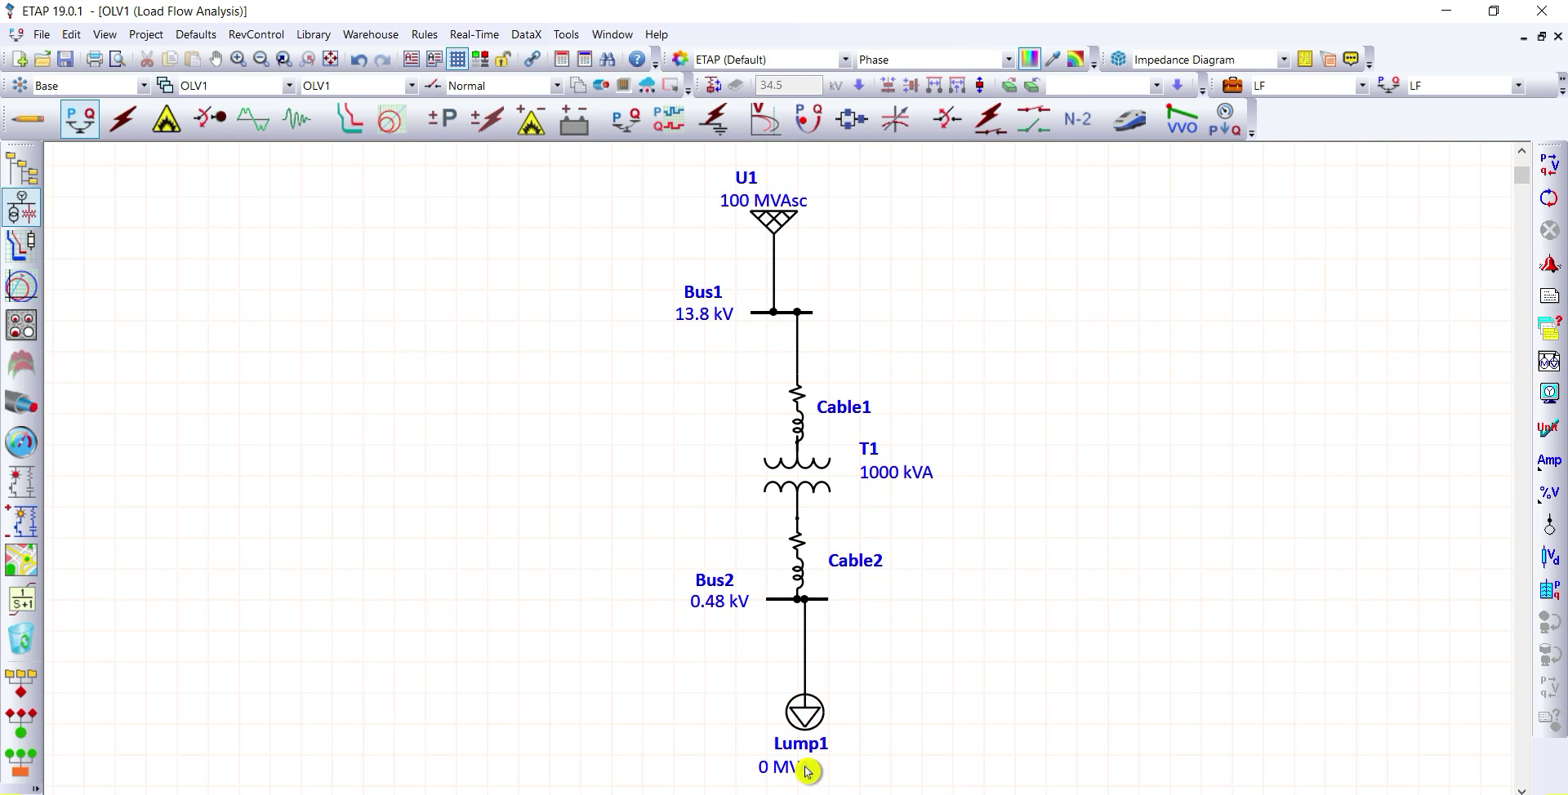
Step: Switch Lump1's nameplate rating to kVA, set it to 700 kVA and accept the load settings
{"action": "double_click", "coordinate": [823, 704]}
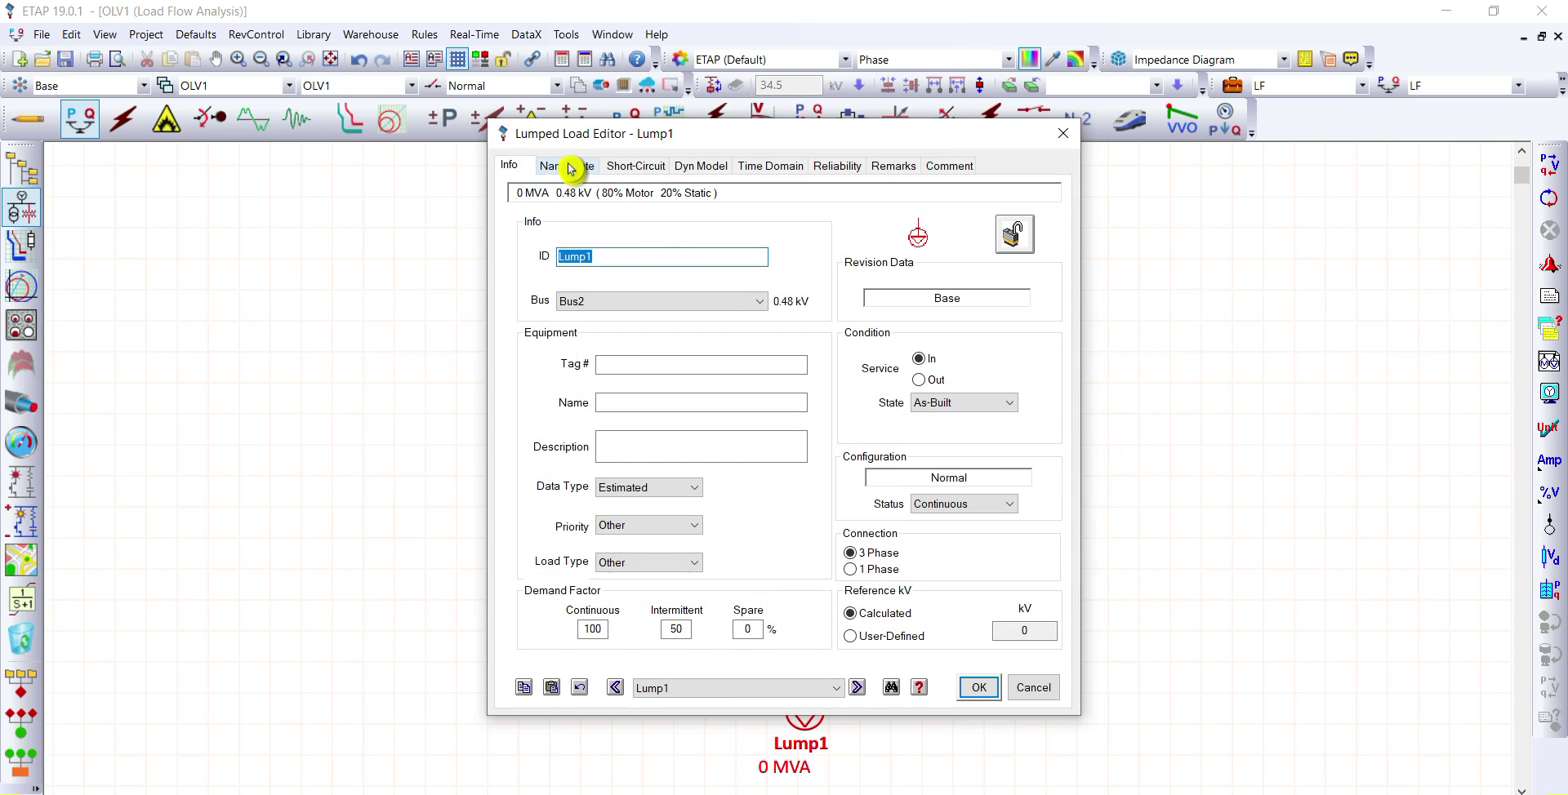
{"action": "left_click", "coordinate": [569, 168]}
{"action": "left_click", "coordinate": [560, 317]}
{"action": "double_click", "coordinate": [565, 337]}
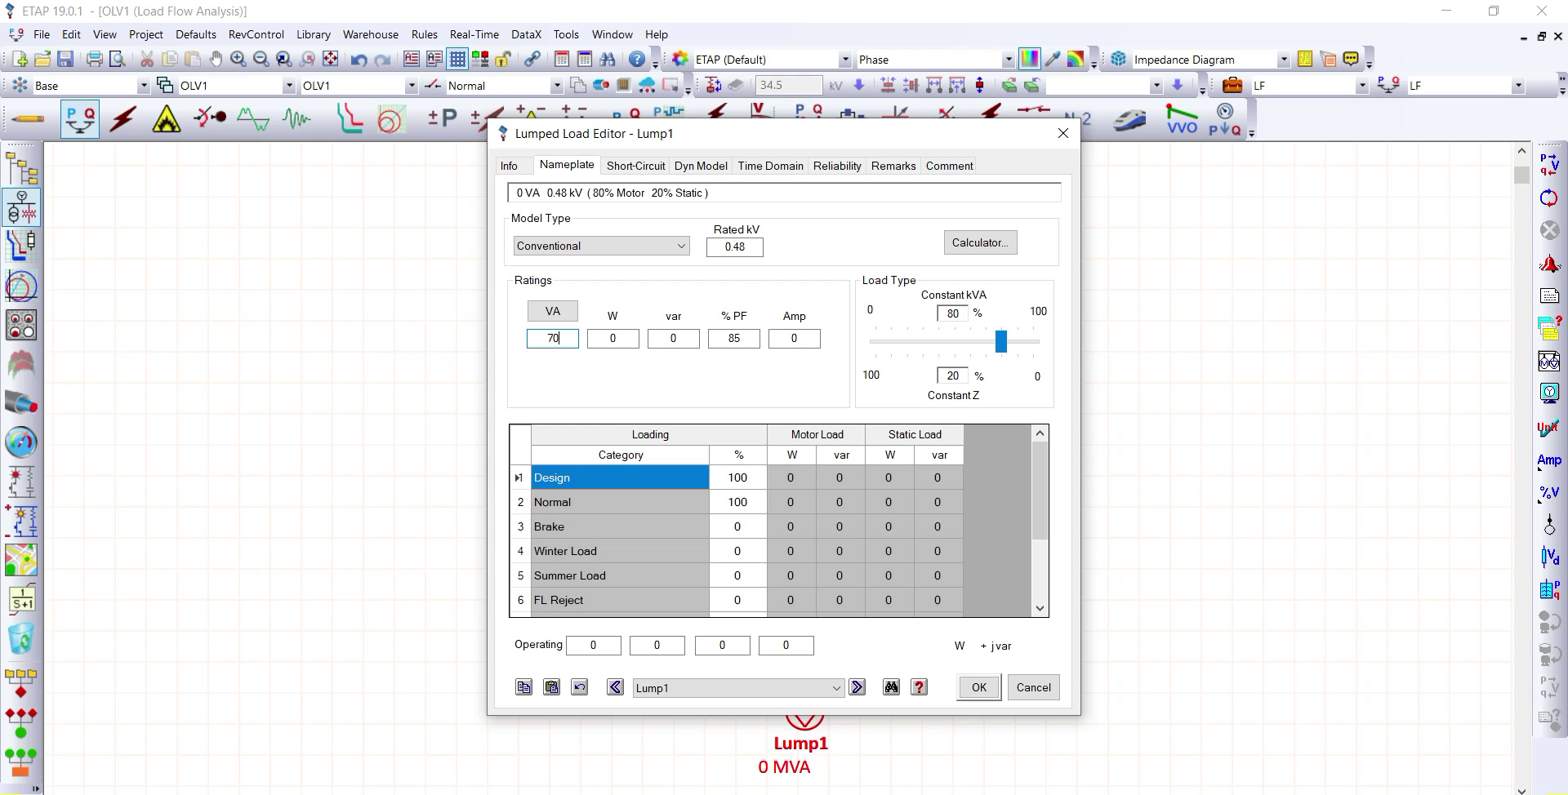
{"action": "left_click", "coordinate": [553, 312]}
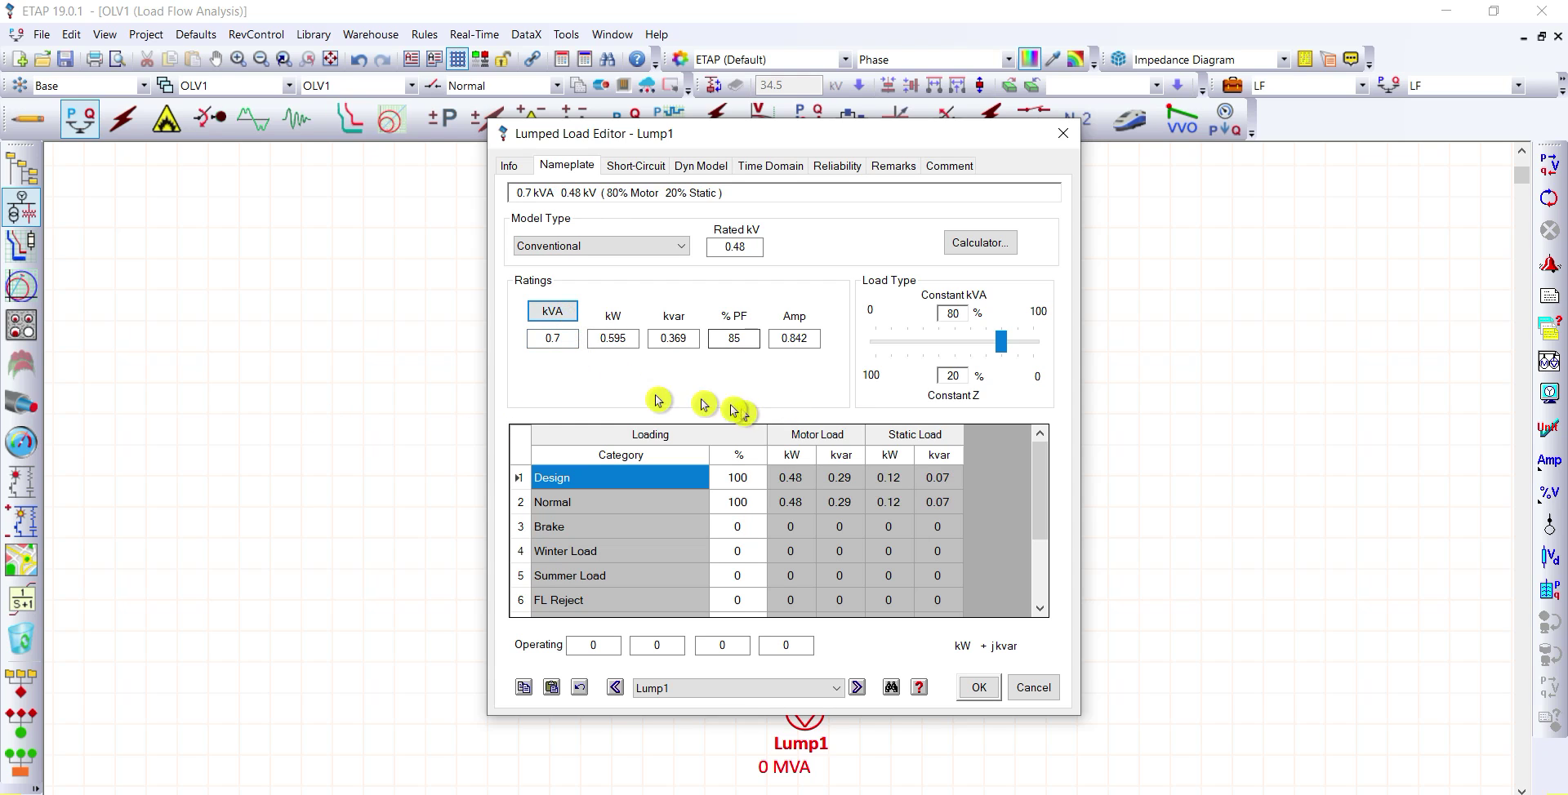
{"action": "double_click", "coordinate": [542, 343]}
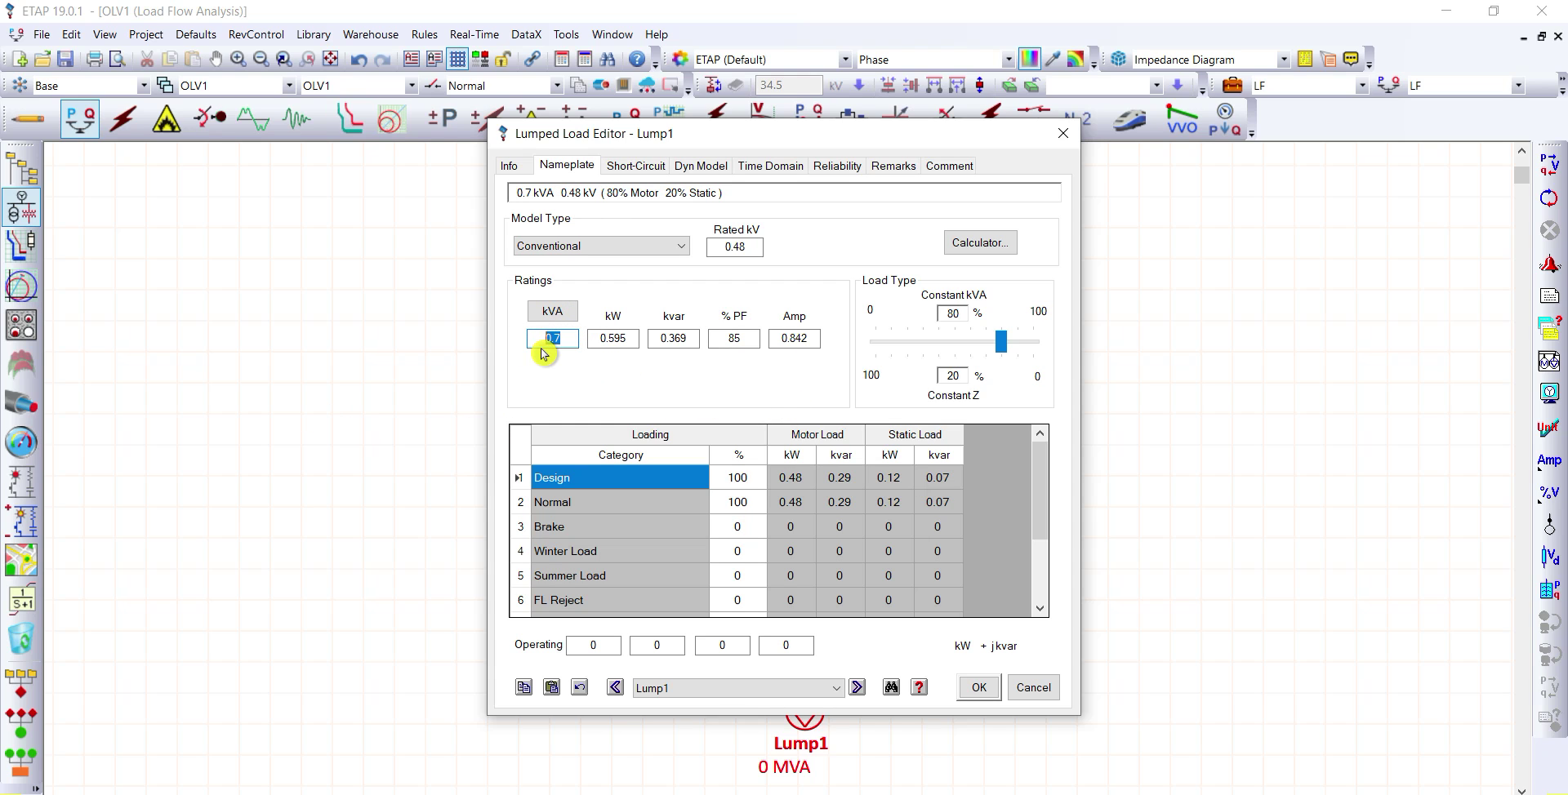
{"action": "left_click", "coordinate": [762, 398]}
{"action": "left_click", "coordinate": [978, 687]}
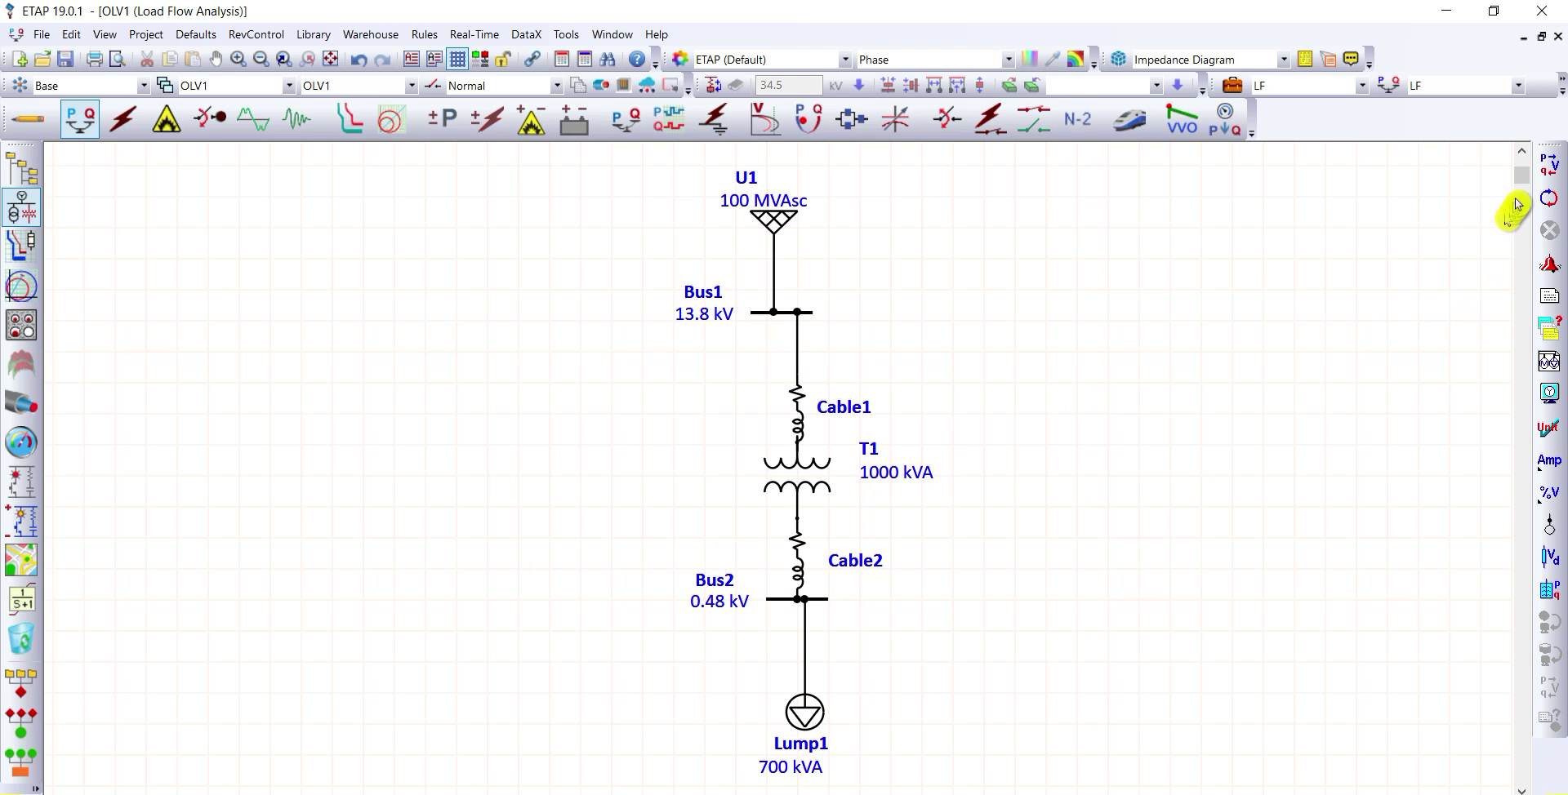
Step: Run the load flow and spread out the bus voltage, Cable2 and T1 voltage-drop labels on the diagram for readability
{"action": "left_click", "coordinate": [1546, 168]}
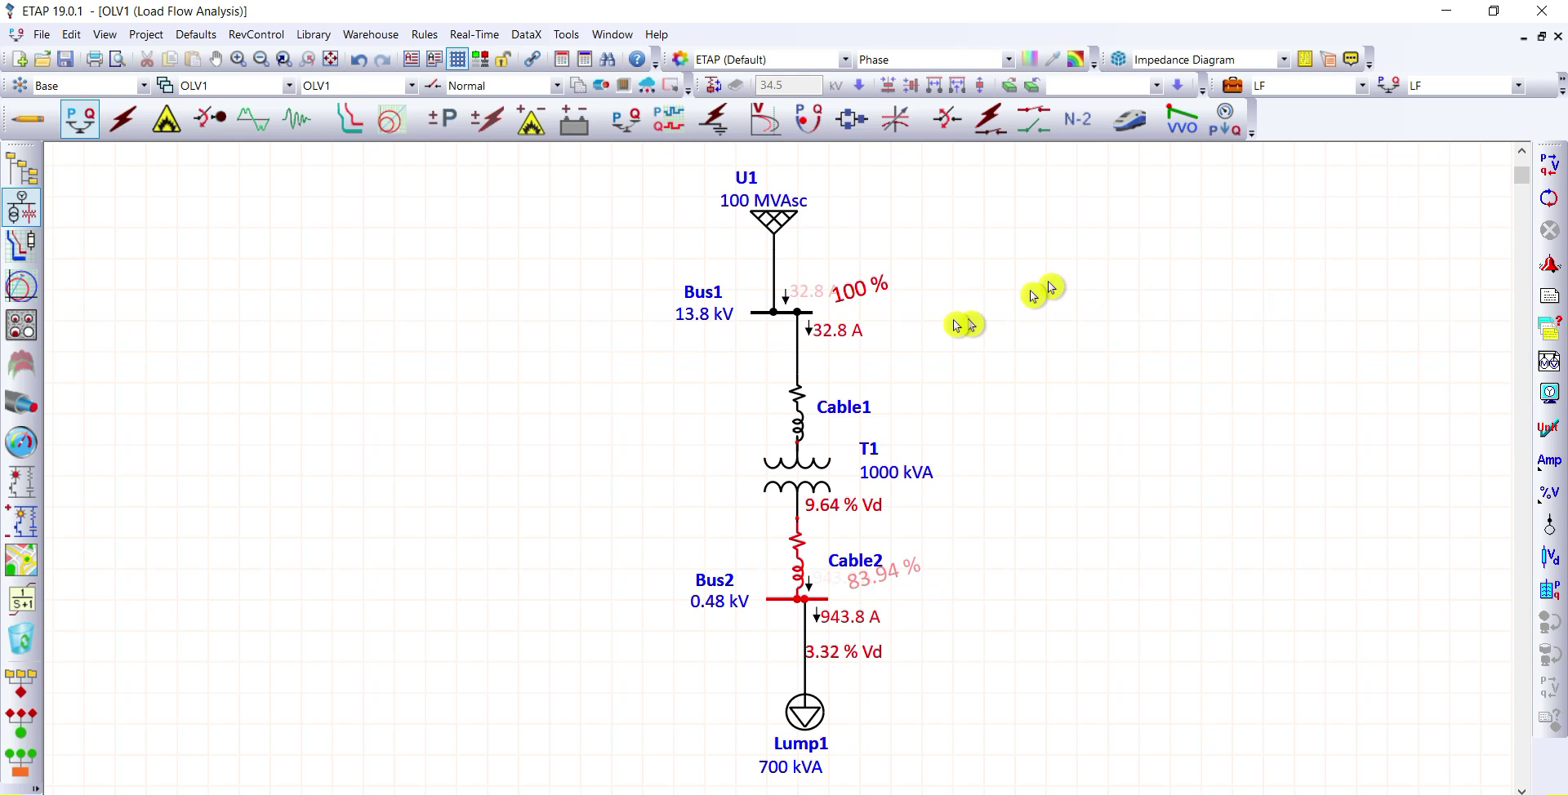
{"action": "left_click_drag", "start_coordinate": [864, 294], "coordinate": [904, 298]}
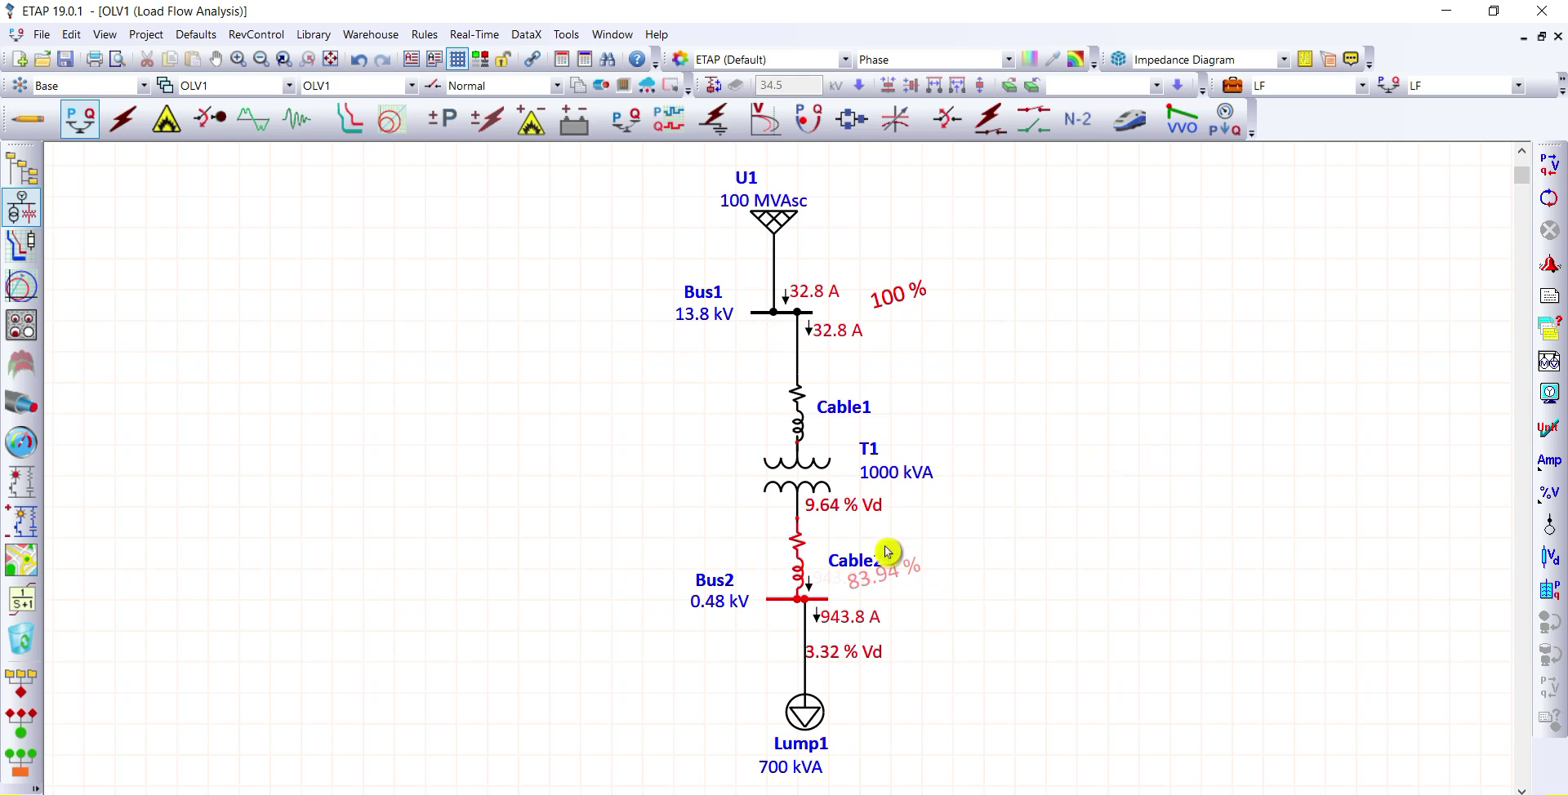
{"action": "left_click_drag", "start_coordinate": [866, 561], "coordinate": [919, 589]}
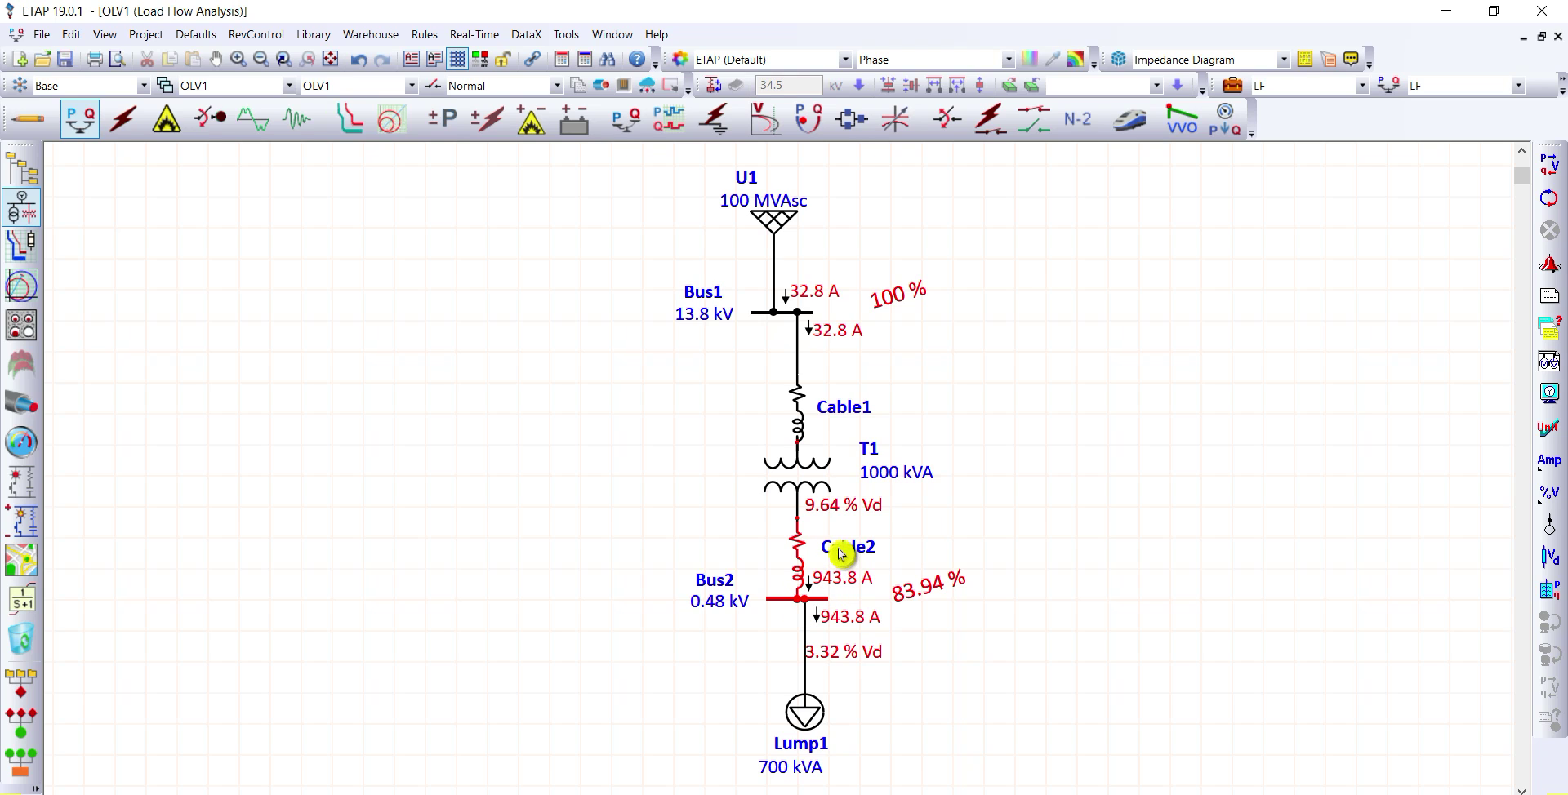
{"action": "left_click_drag", "start_coordinate": [843, 546], "coordinate": [847, 544]}
{"action": "left_click", "coordinate": [872, 592]}
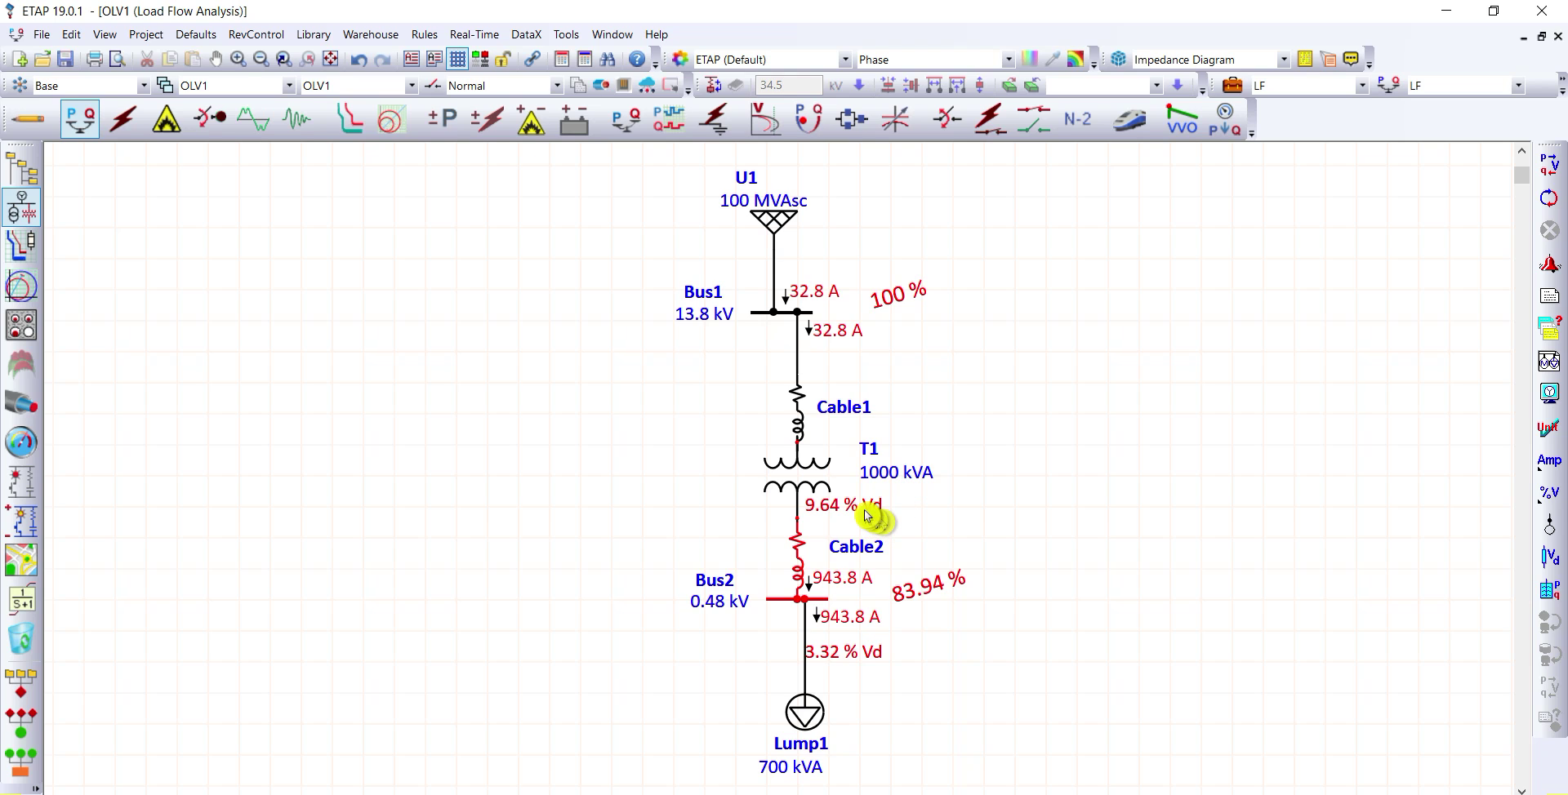
{"action": "mouse_move", "coordinate": [872, 511]}
{"action": "left_mouse_down"}
{"action": "mouse_move", "coordinate": [951, 432]}
{"action": "mouse_move", "coordinate": [877, 510]}
{"action": "left_mouse_up"}
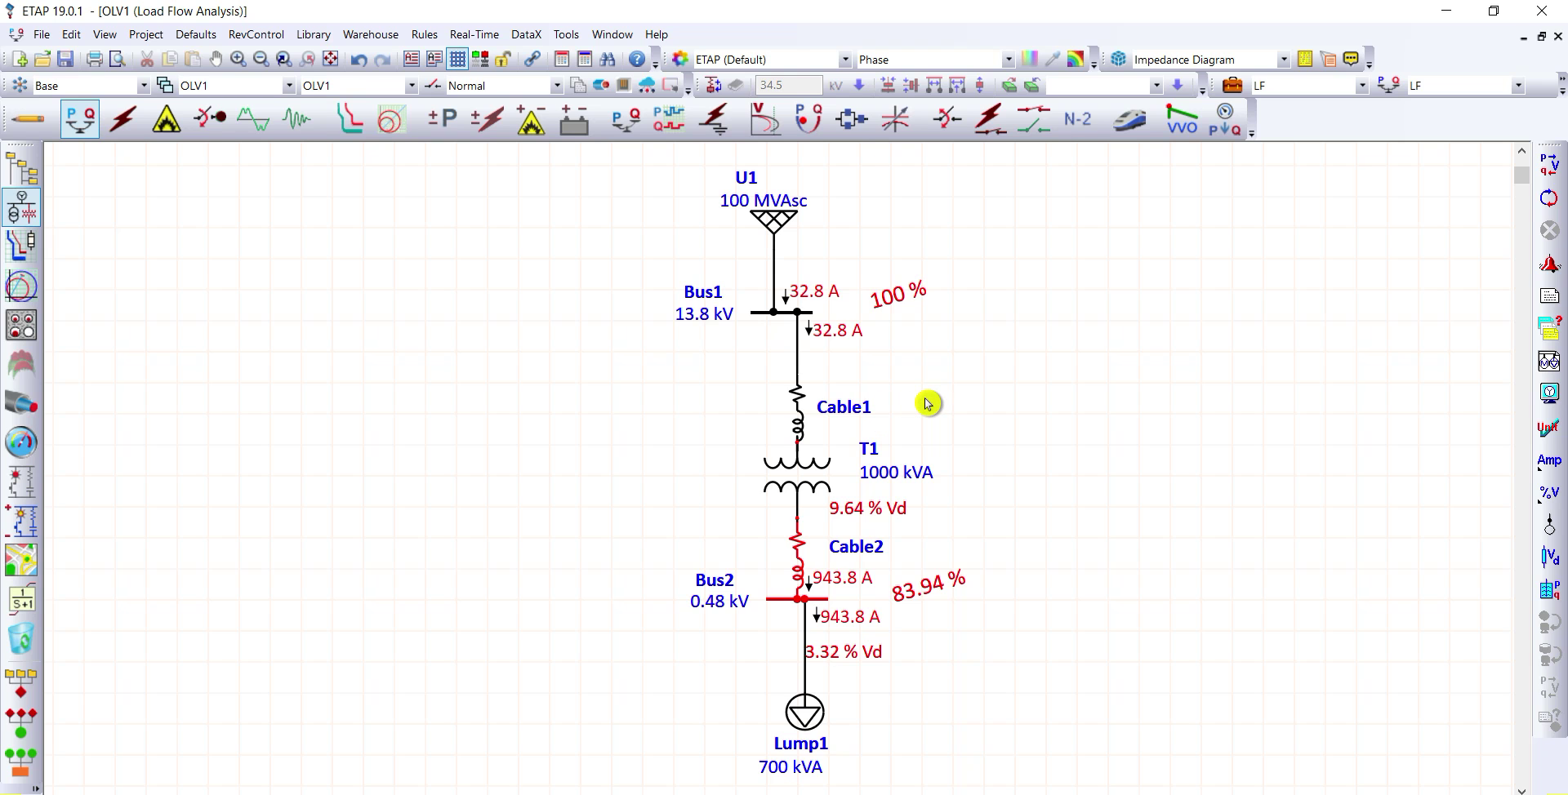
Step: Check Cable1's library selection and its impedance data and units
{"action": "double_click", "coordinate": [797, 407]}
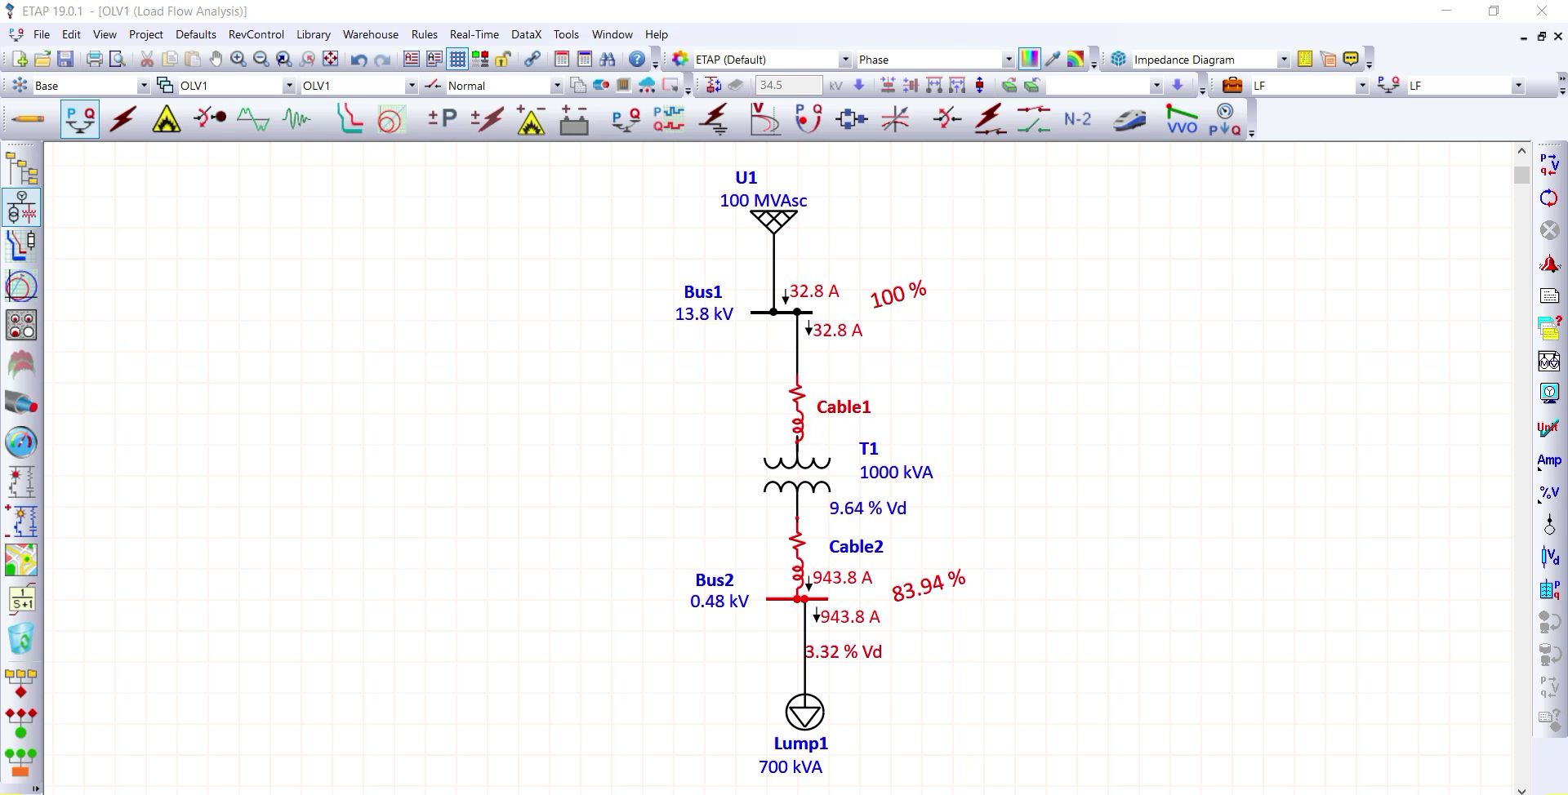
{"action": "left_click", "coordinate": [770, 613]}
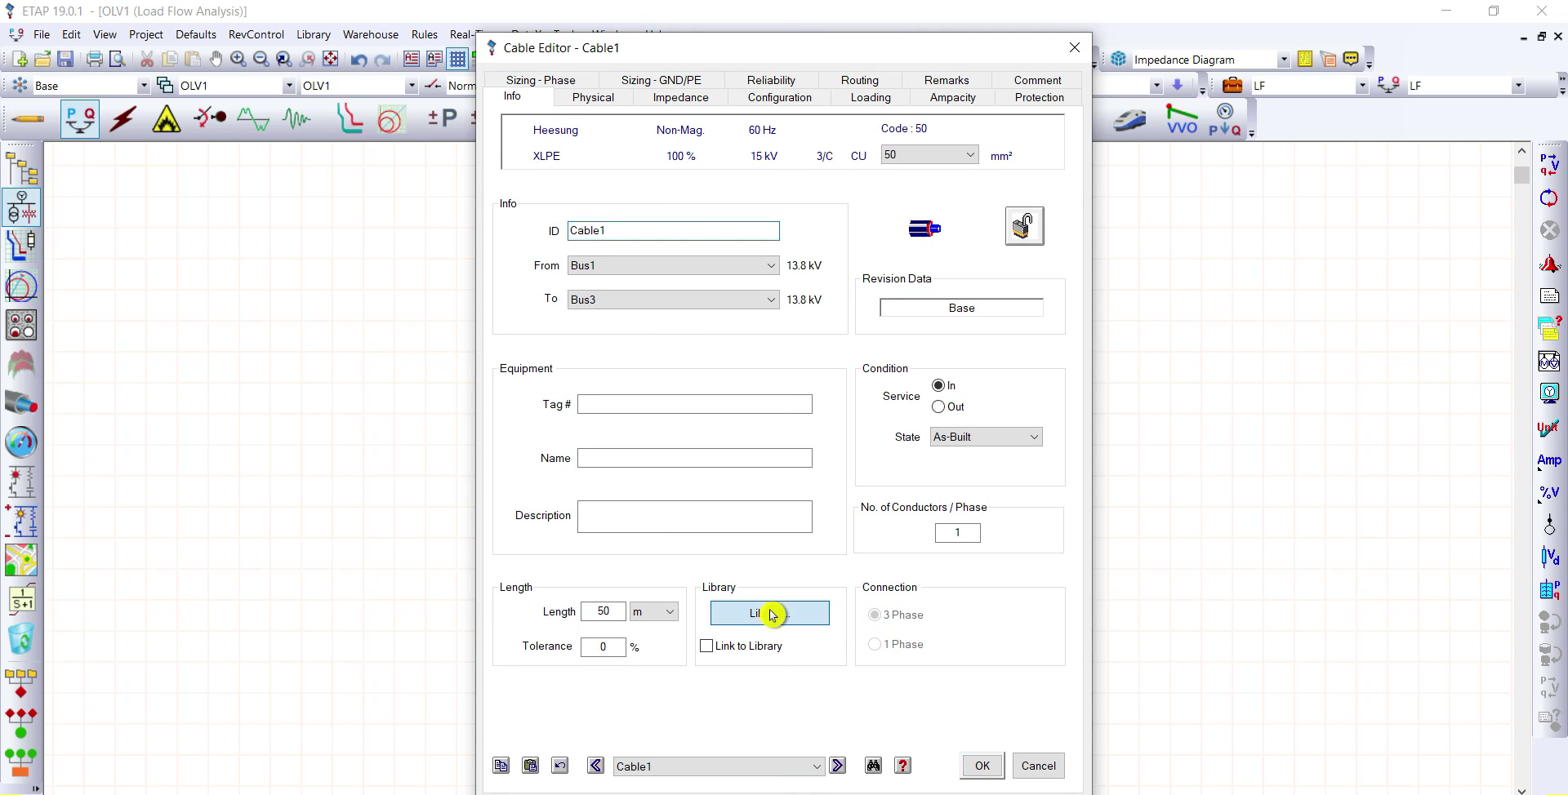
{"action": "left_click", "coordinate": [918, 627]}
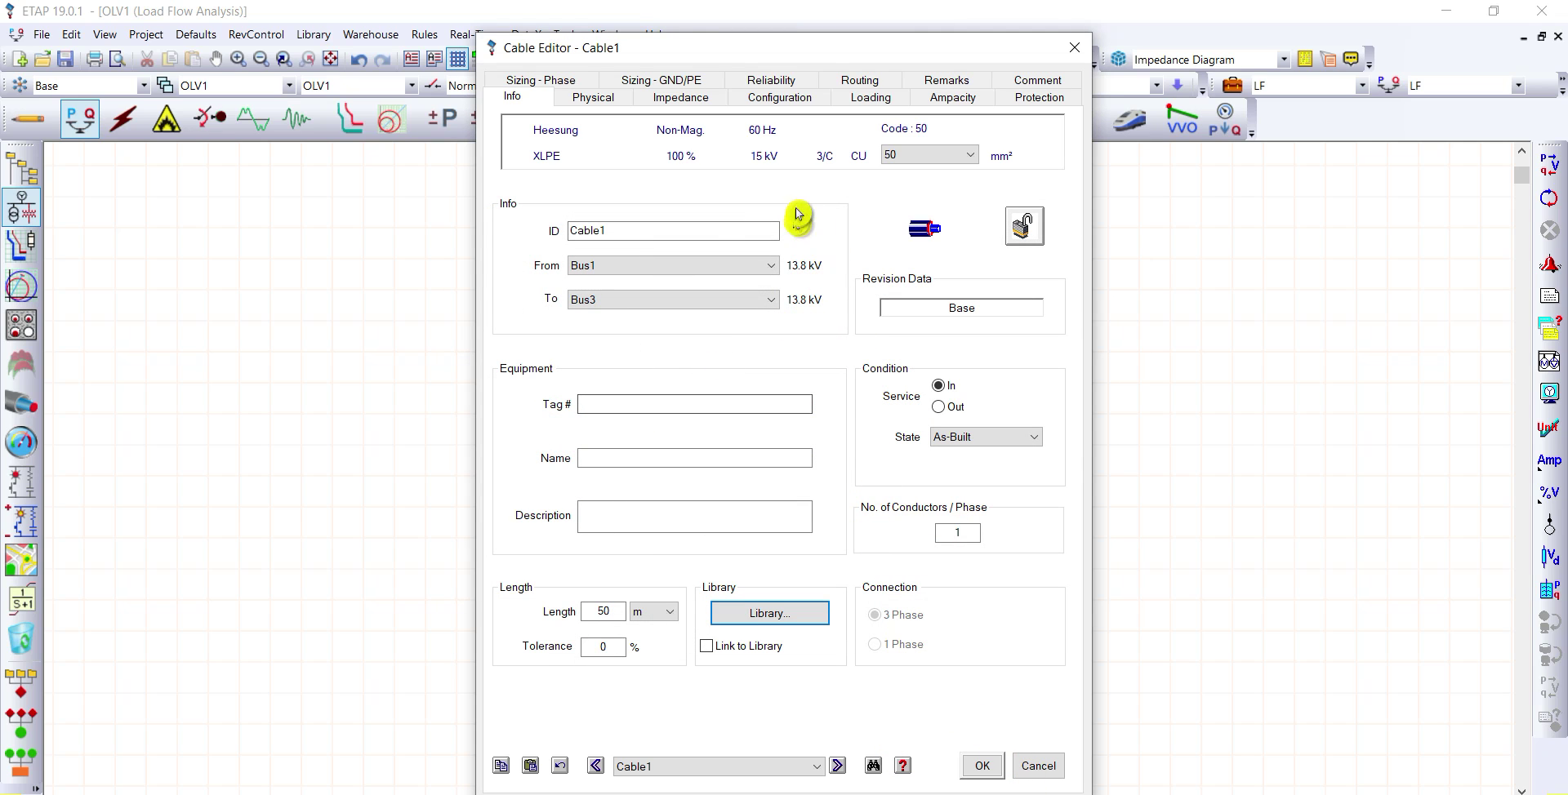
{"action": "left_click", "coordinate": [689, 98]}
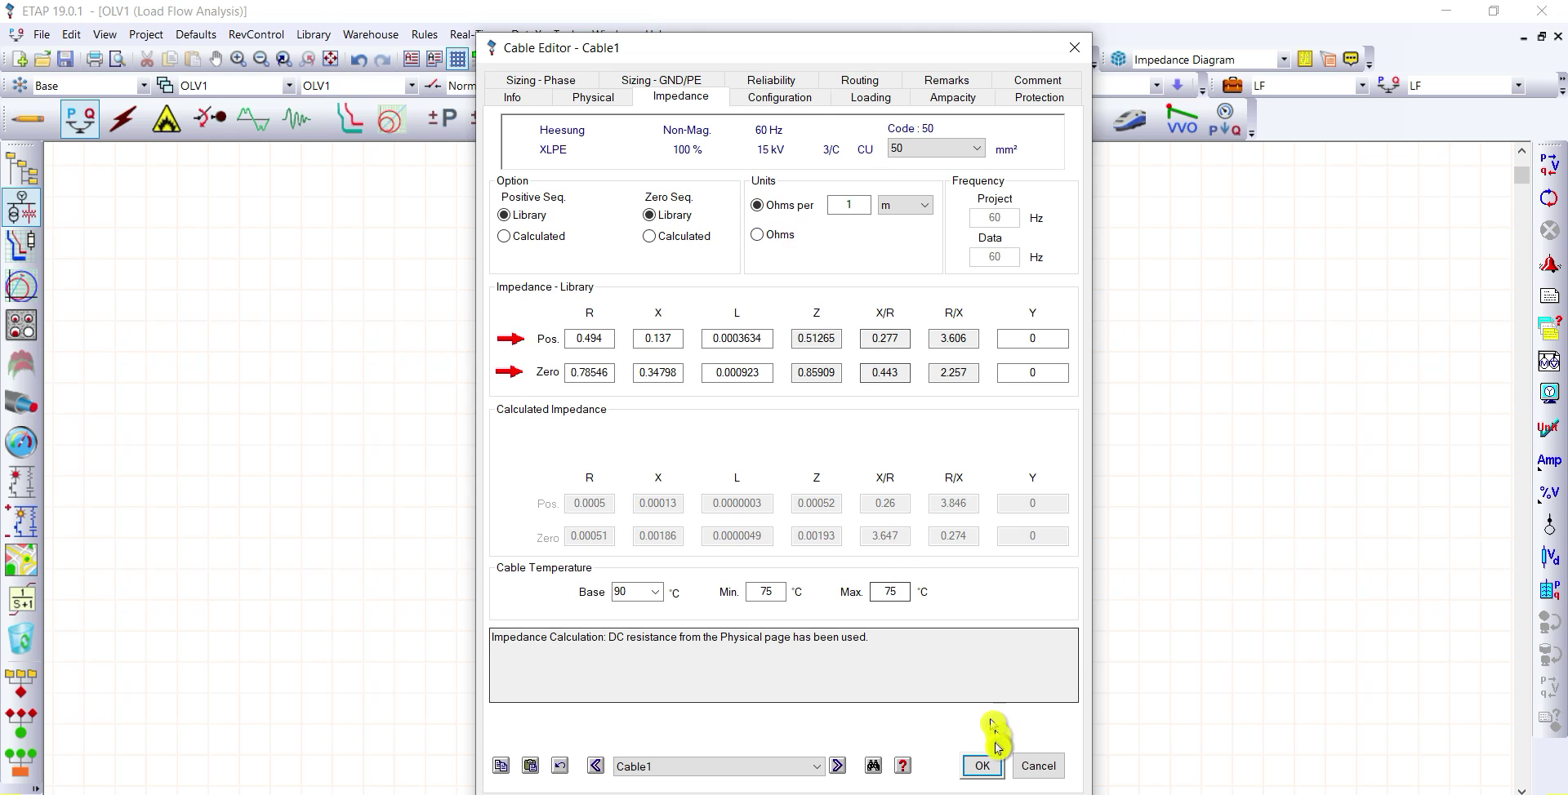
{"action": "left_click", "coordinate": [982, 766]}
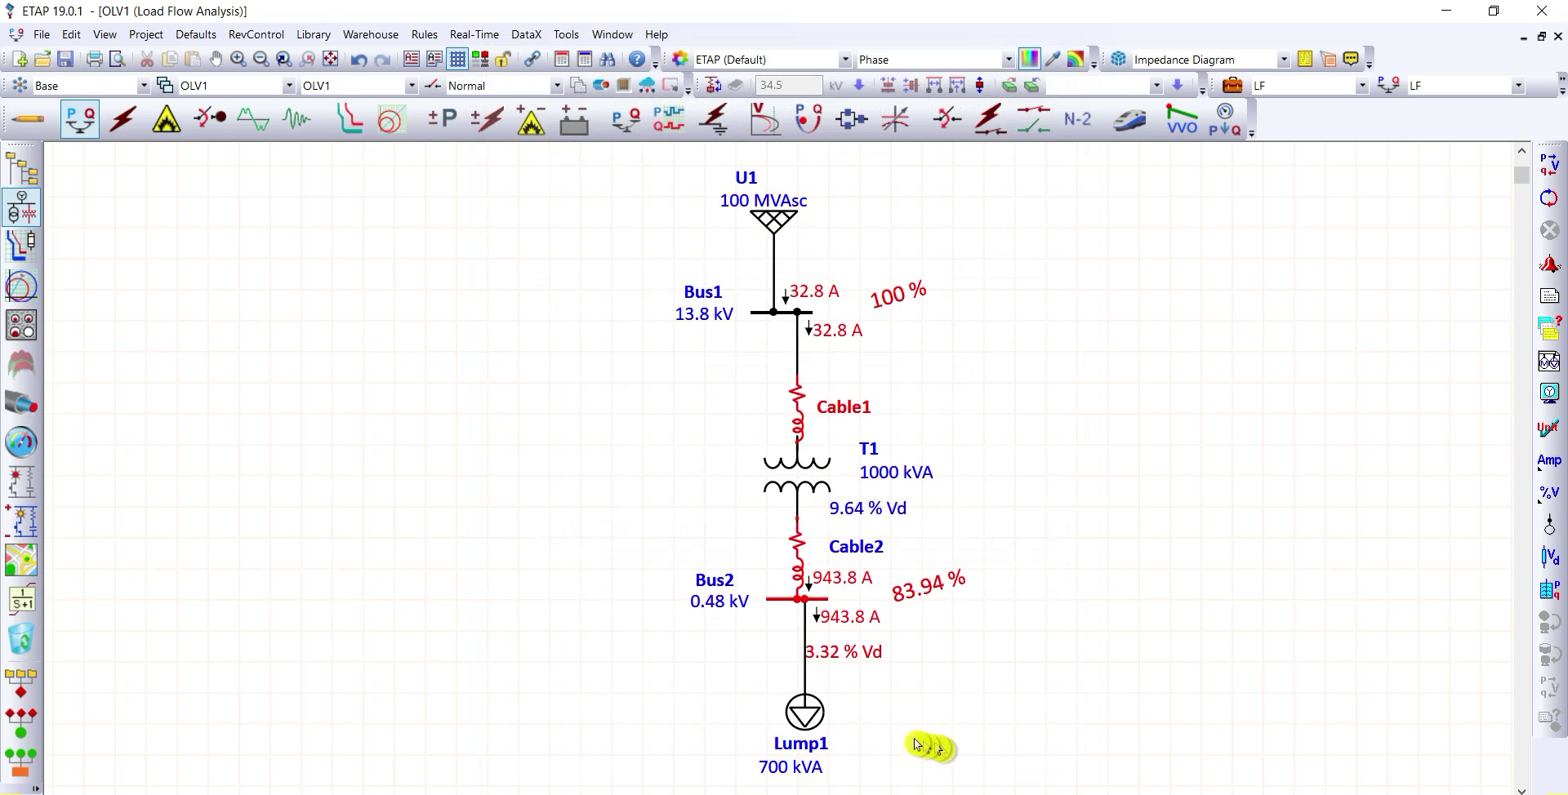
Step: Link Cable1 to the library and accept the cable settings
{"action": "double_click", "coordinate": [799, 402]}
{"action": "left_click", "coordinate": [707, 645]}
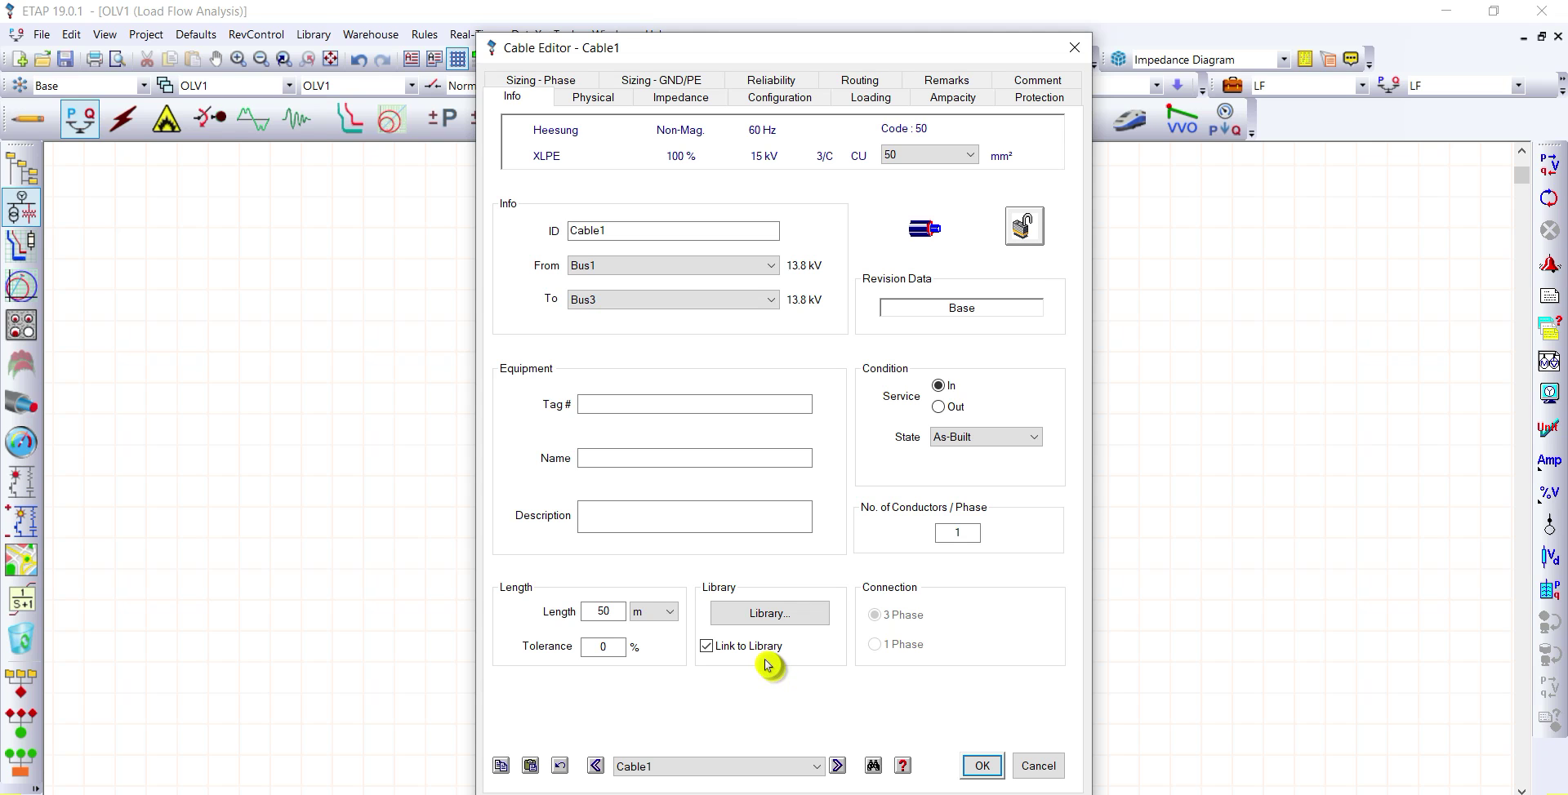
{"action": "left_click", "coordinate": [982, 766]}
Step: Link Cable2 to the library, check that its impedance is in ohms per 1 km, and accept the settings
{"action": "double_click", "coordinate": [802, 557]}
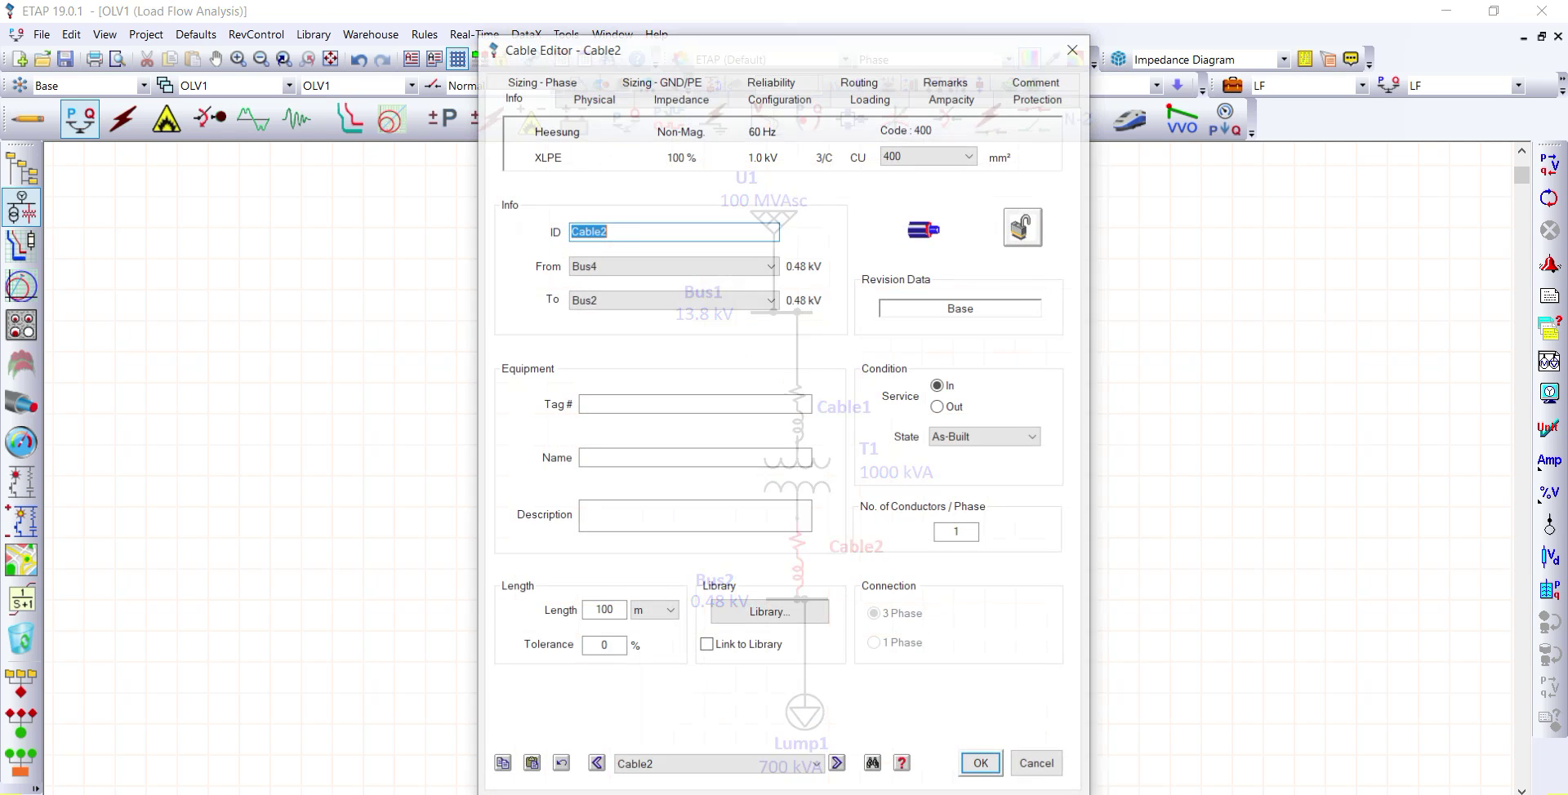
{"action": "left_click", "coordinate": [739, 653]}
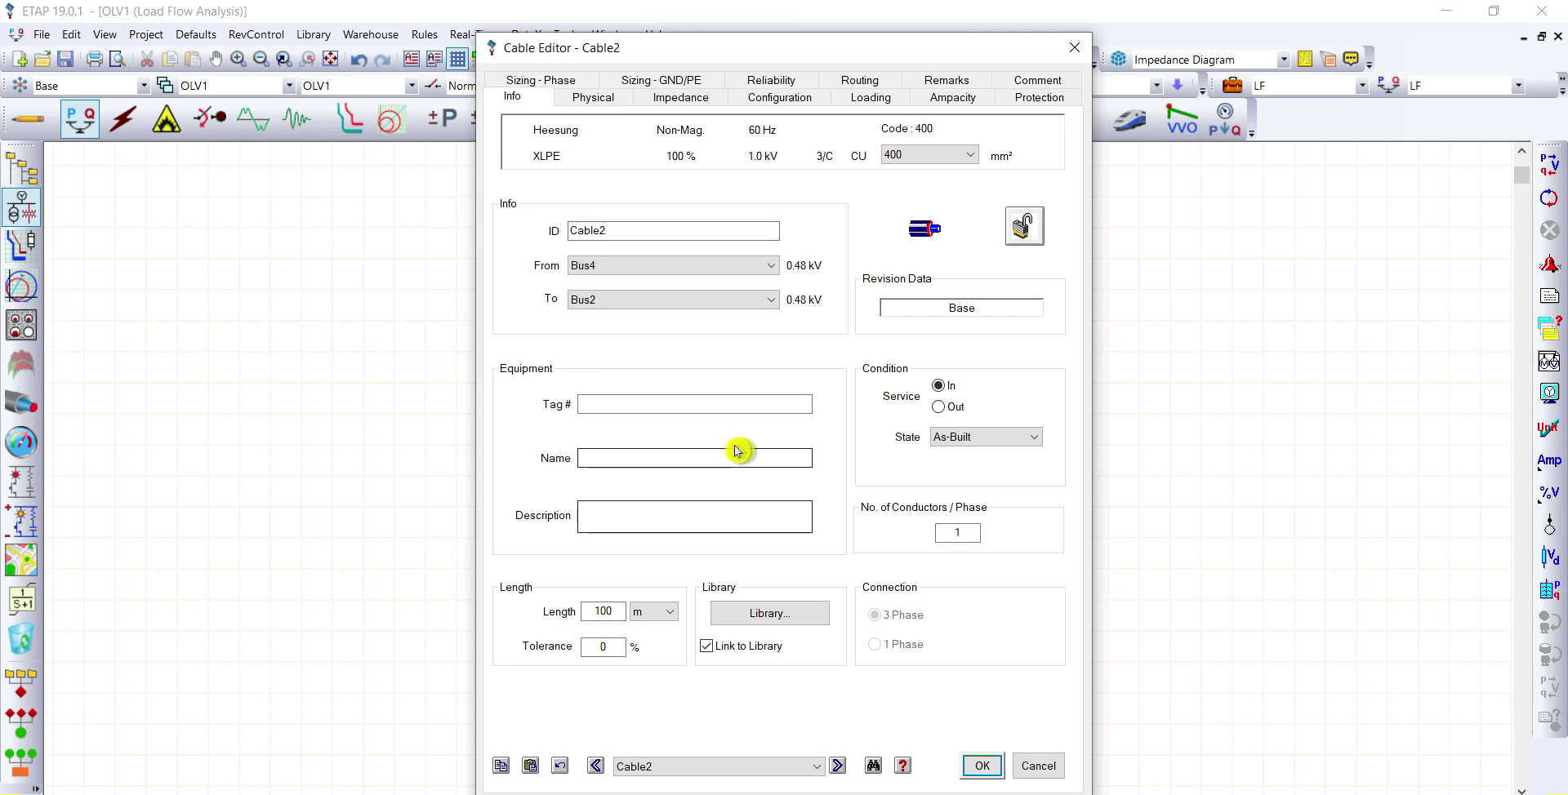
{"action": "left_click", "coordinate": [686, 97]}
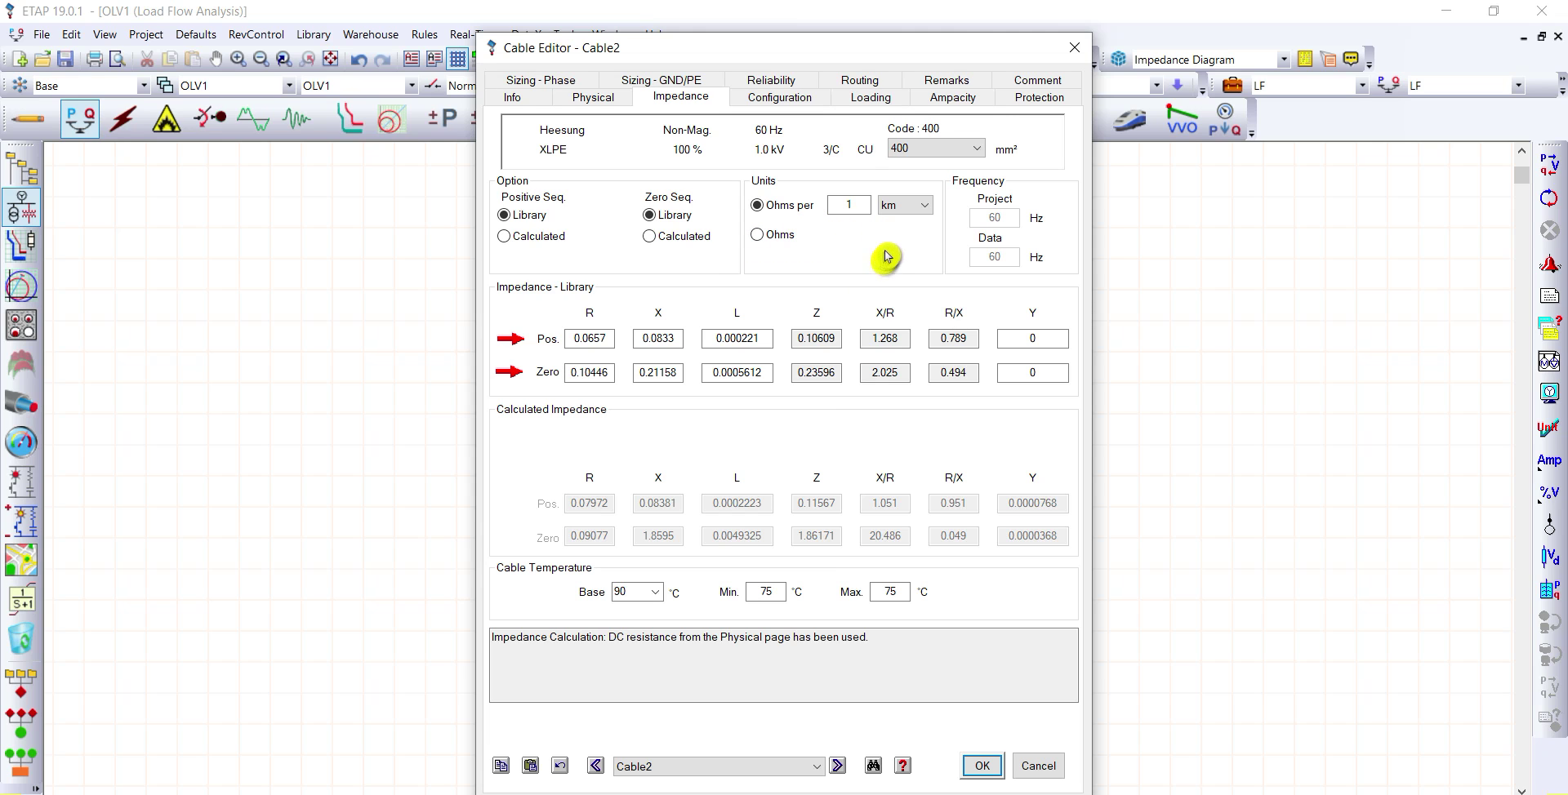
{"action": "left_click_drag", "start_coordinate": [908, 52], "coordinate": [538, 75]}
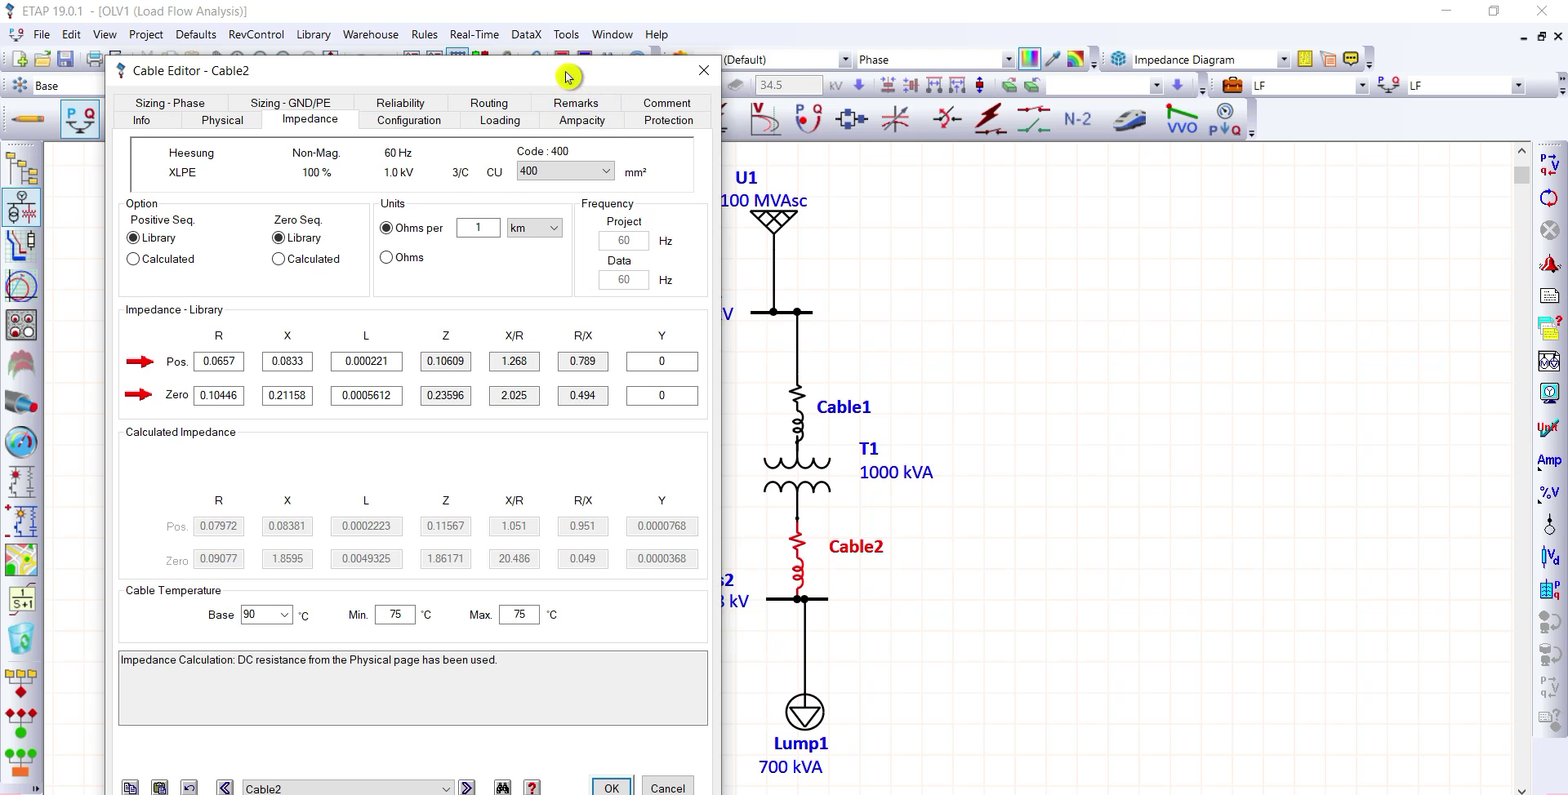
{"action": "left_click_drag", "start_coordinate": [571, 72], "coordinate": [868, 17]}
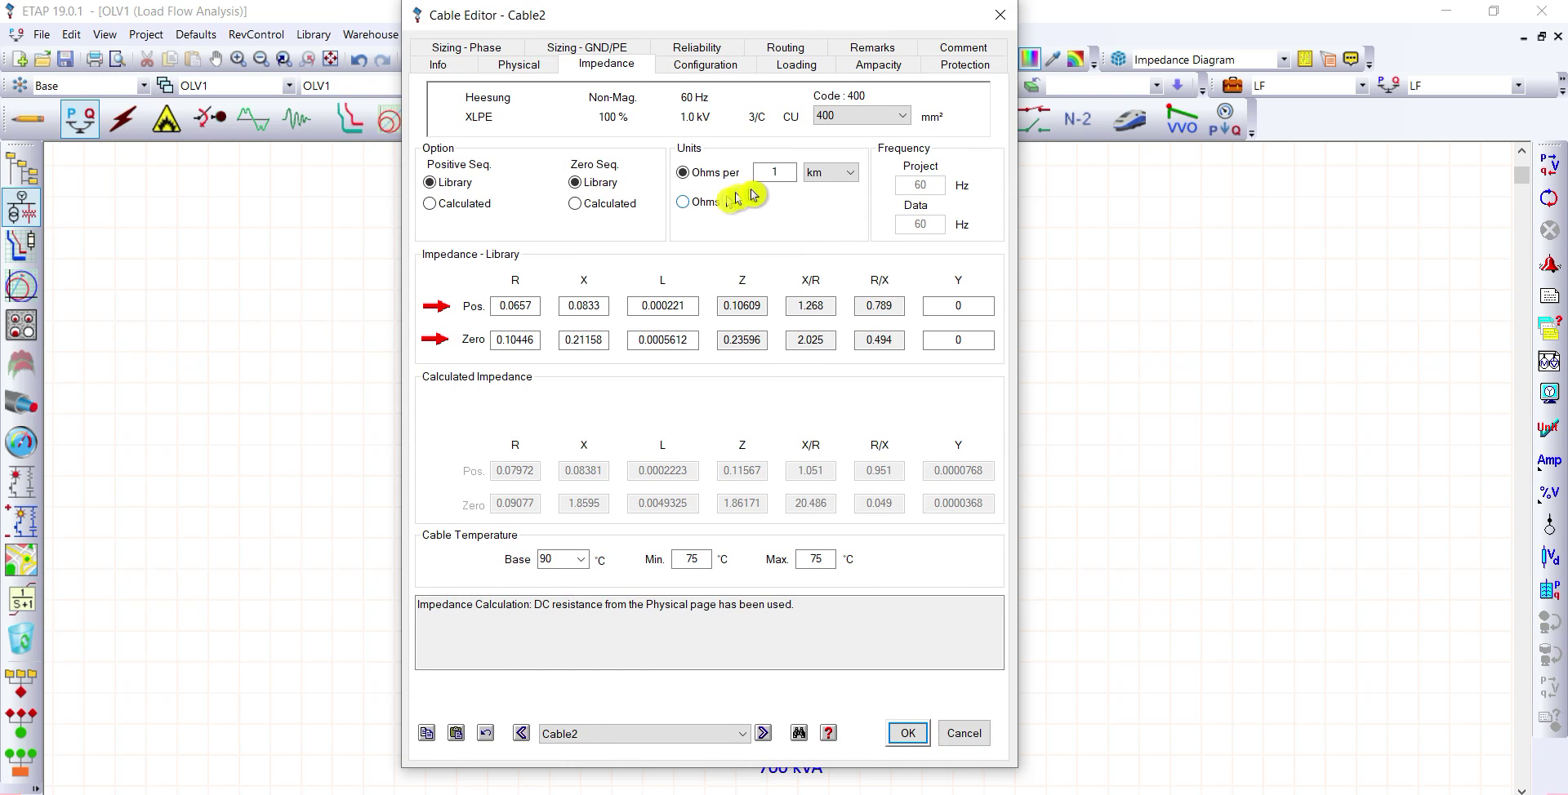
{"action": "left_click", "coordinate": [850, 173]}
{"action": "left_click", "coordinate": [837, 216]}
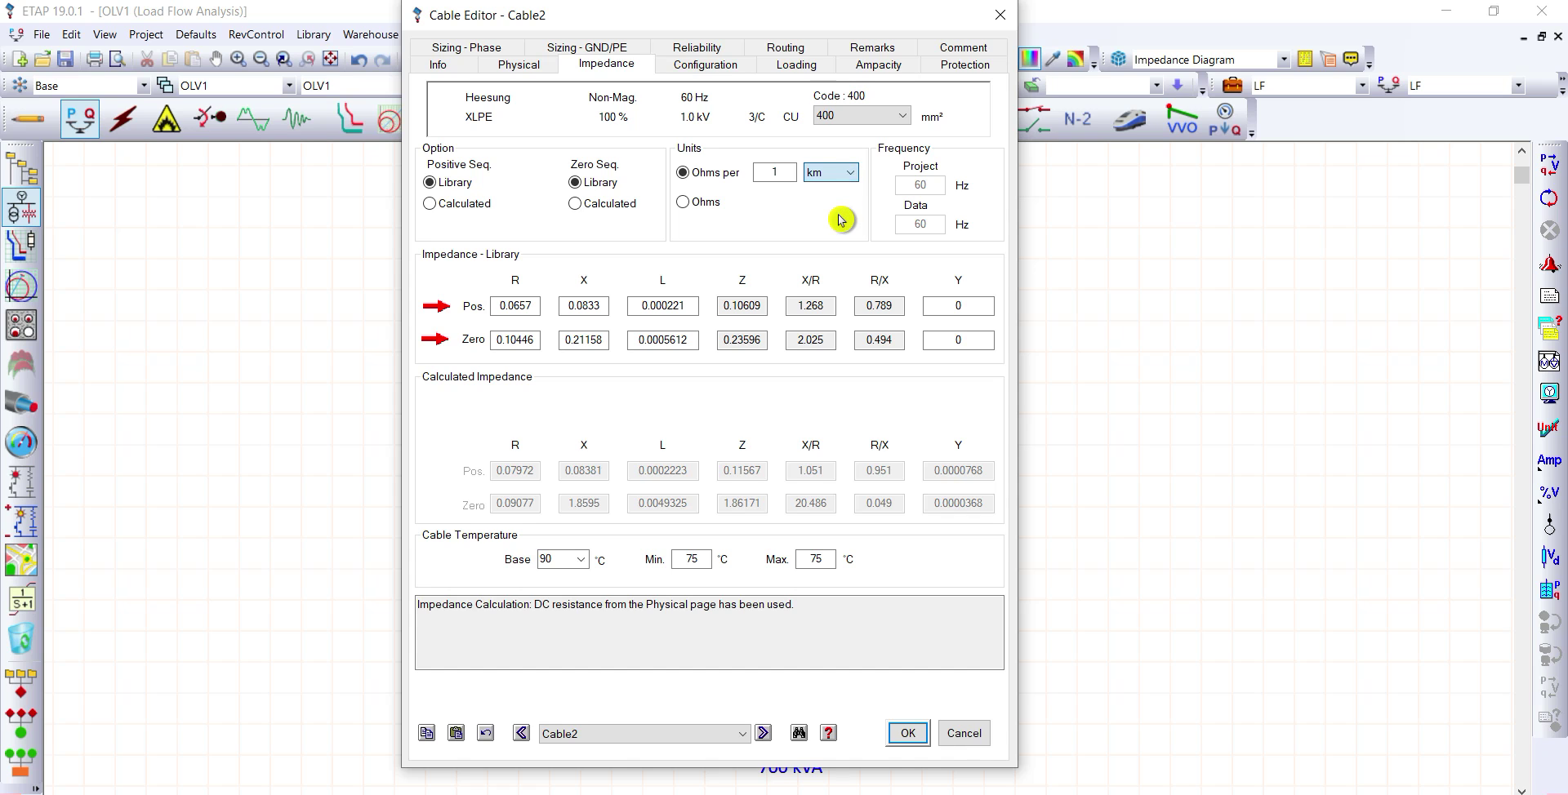
{"action": "left_click", "coordinate": [908, 732]}
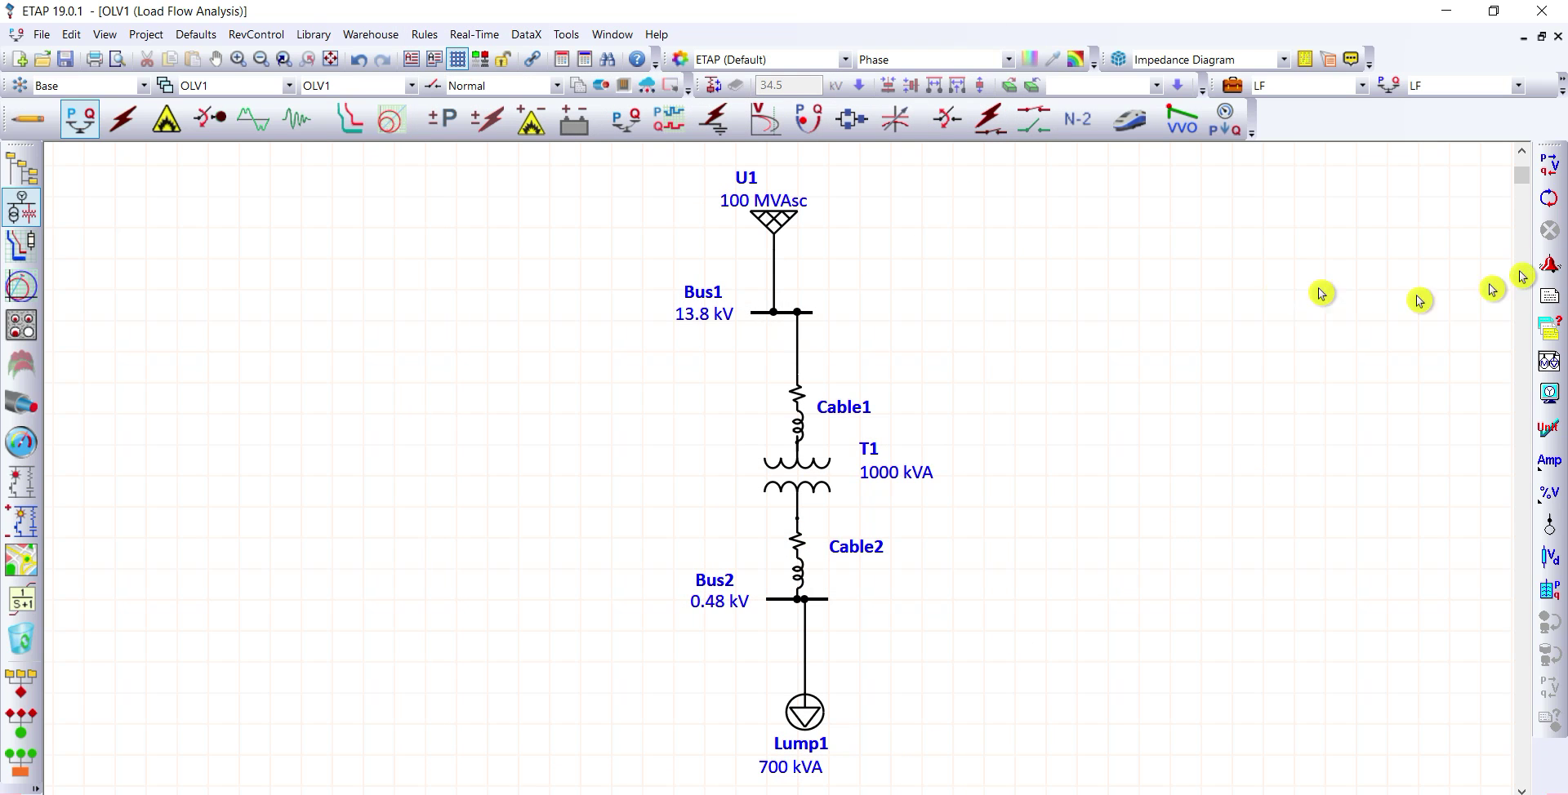
Step: Rerun the load flow and compare Cable1's ampacity and loading data with the currents on the diagram
{"action": "left_click", "coordinate": [1557, 167]}
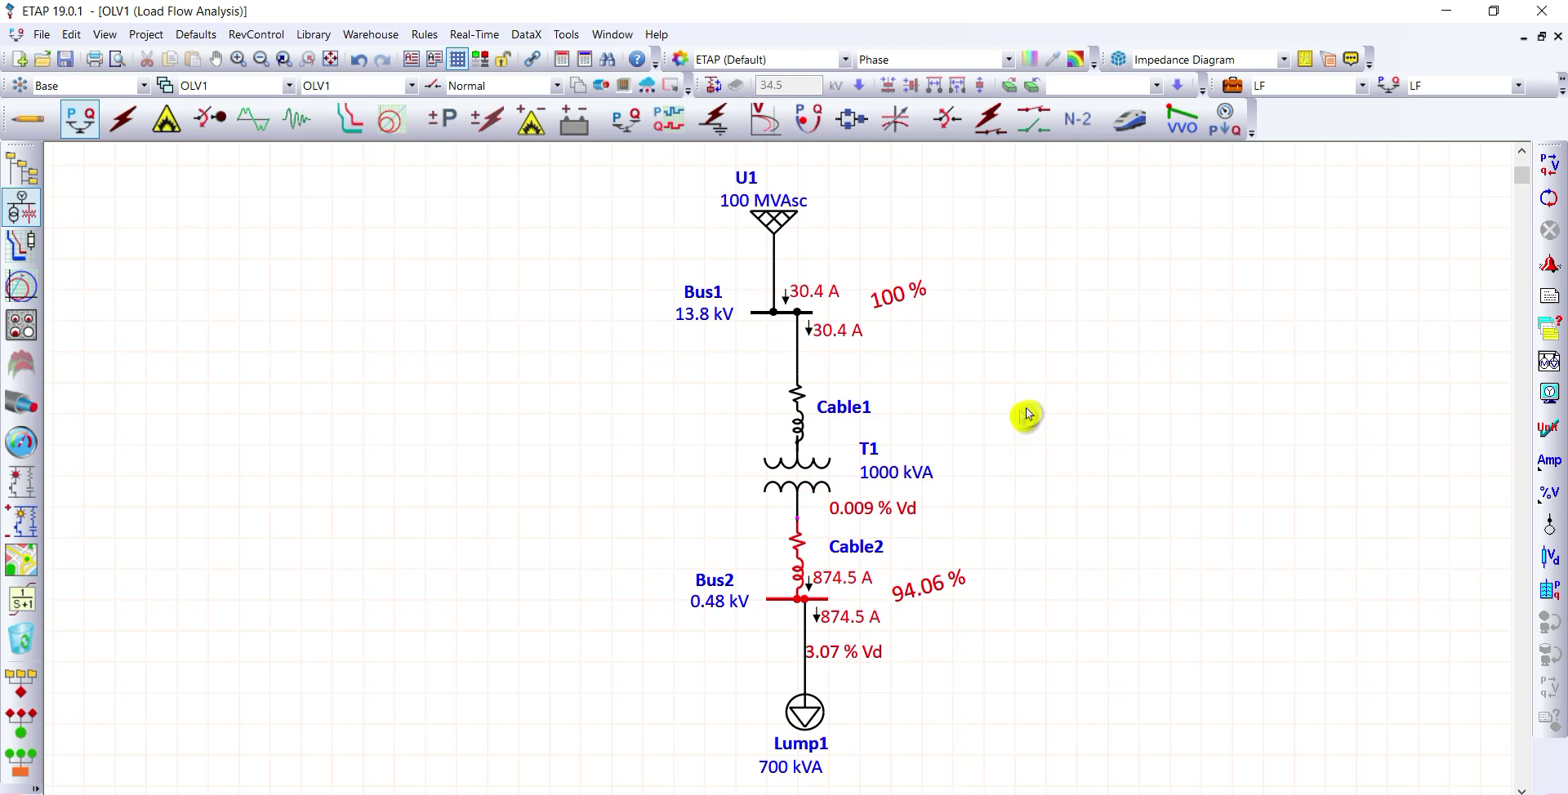
{"action": "double_click", "coordinate": [800, 418]}
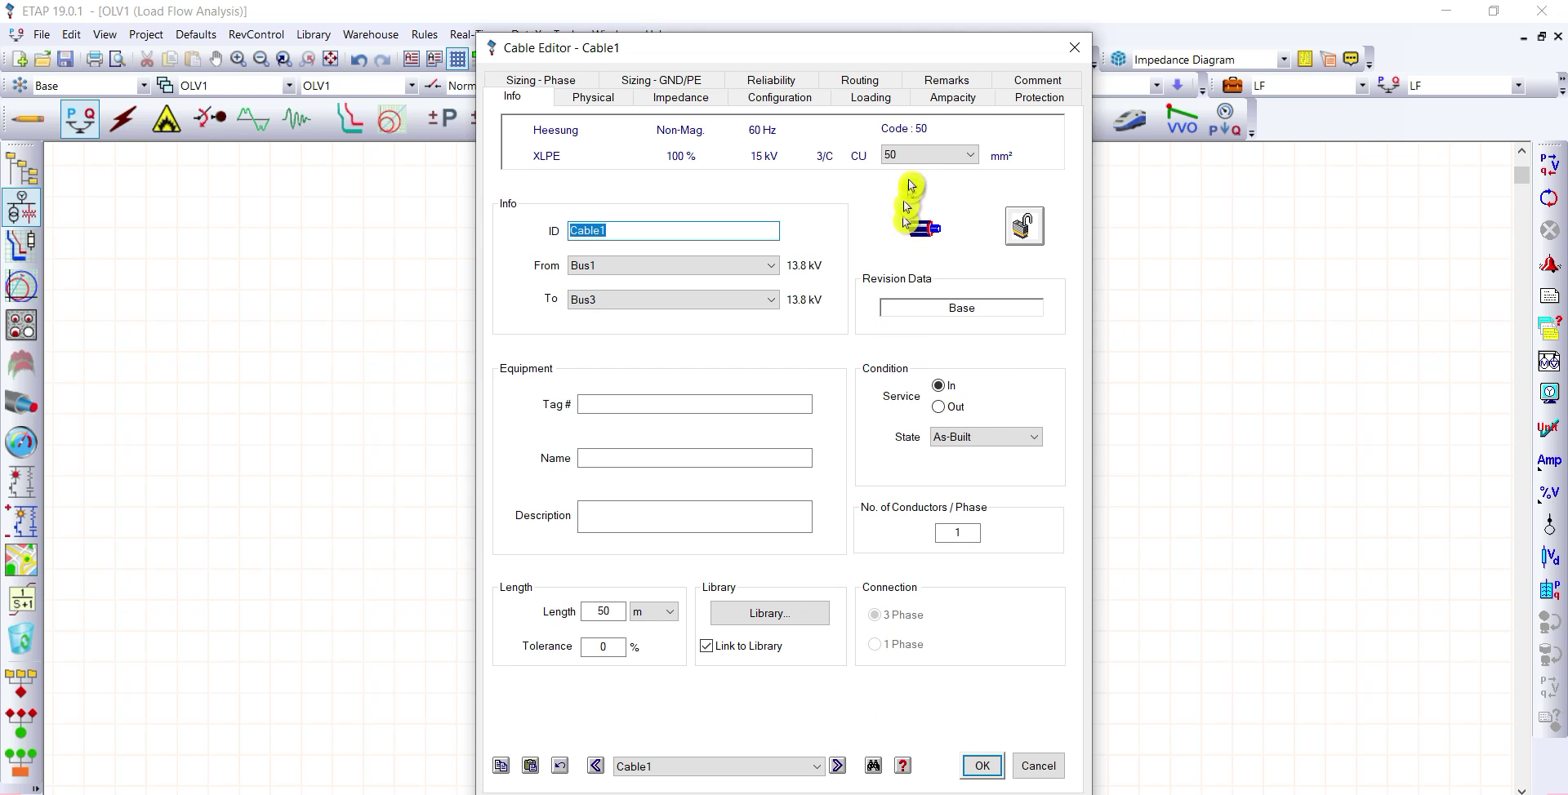
{"action": "left_click", "coordinate": [947, 100]}
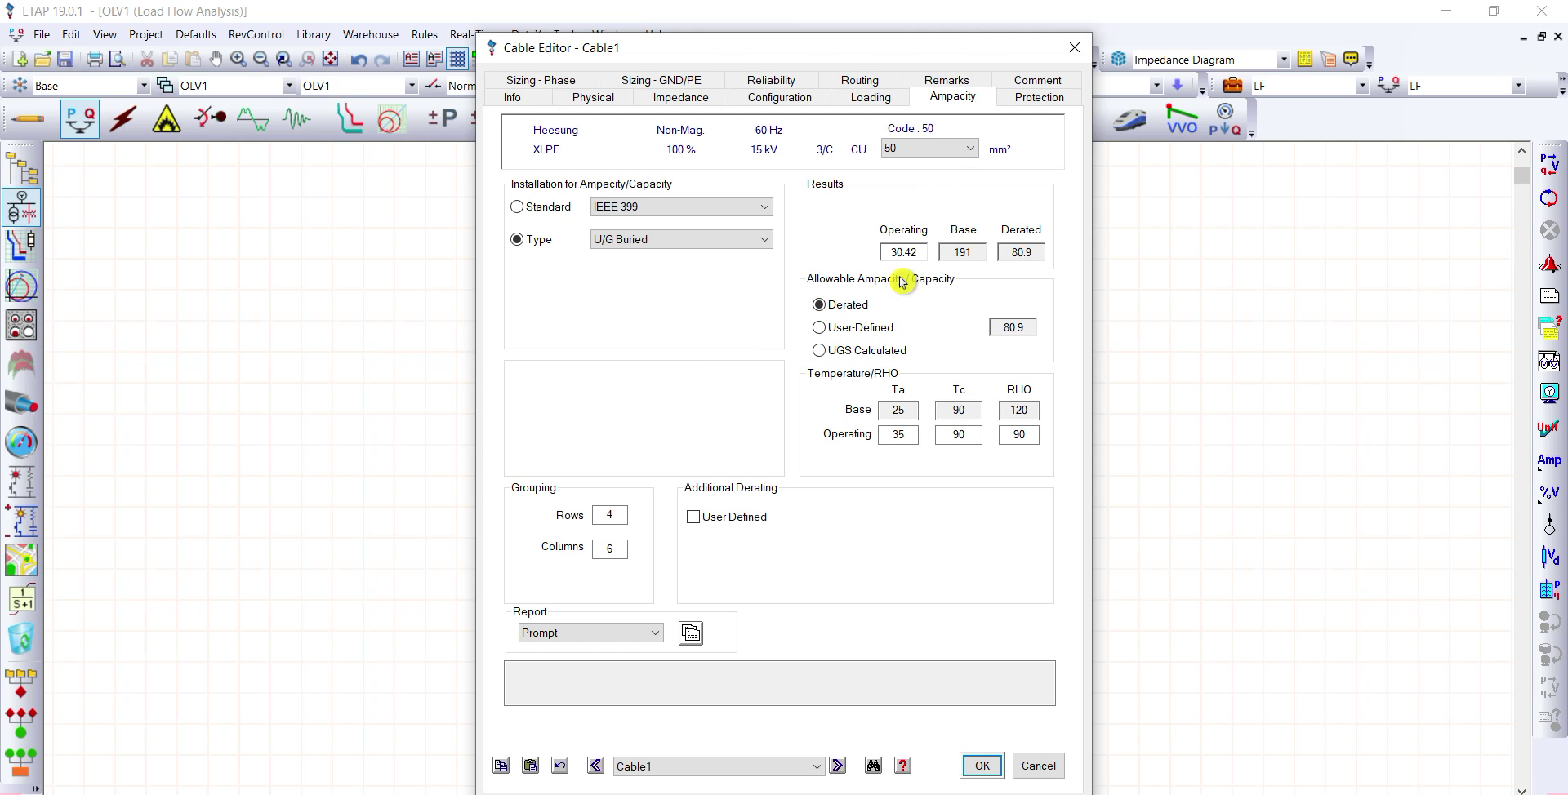
{"action": "left_click_drag", "start_coordinate": [875, 51], "coordinate": [1380, 183]}
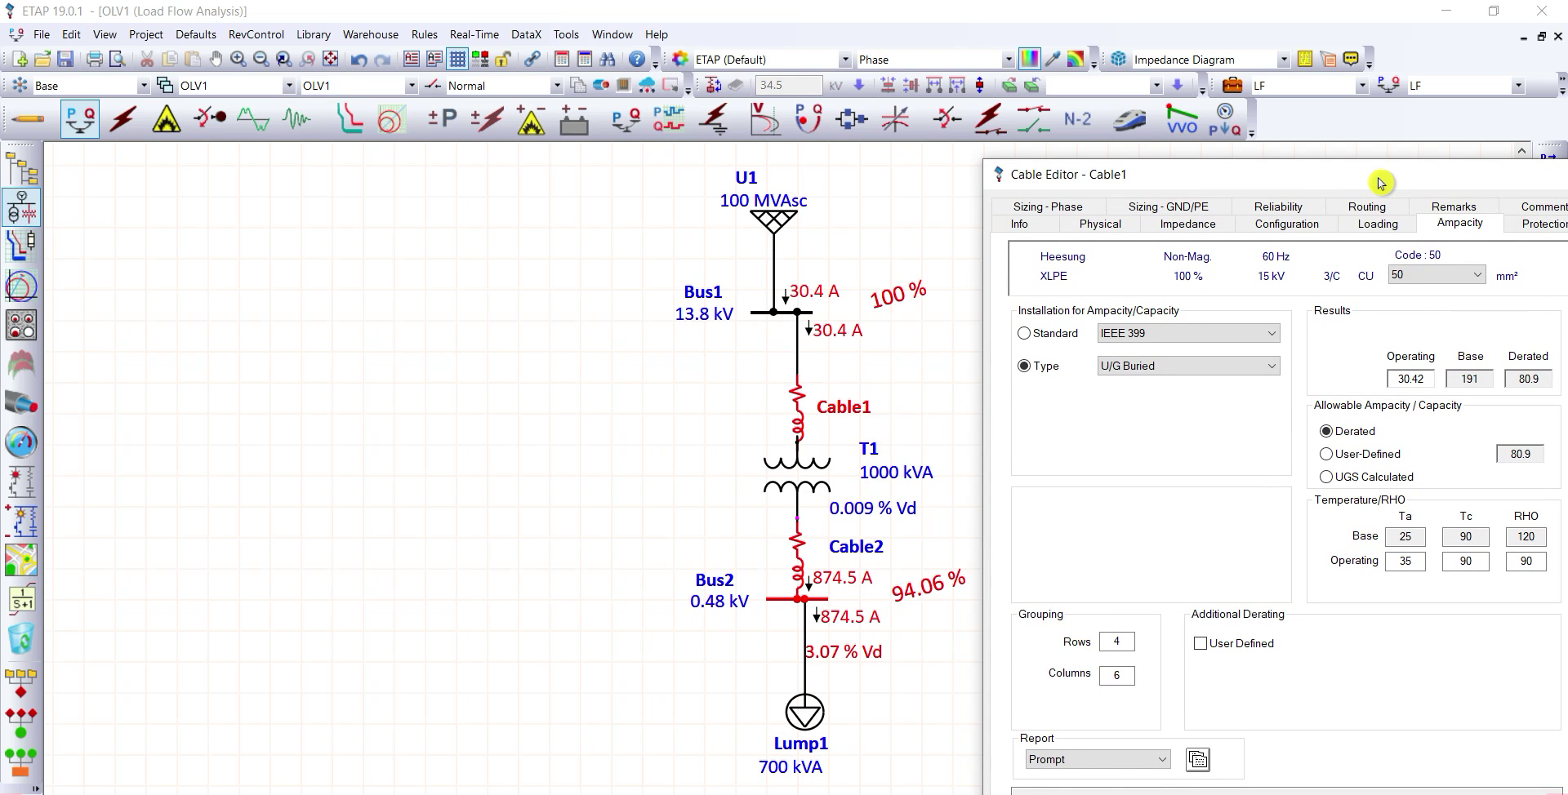
{"action": "left_click_drag", "start_coordinate": [1207, 168], "coordinate": [282, 141]}
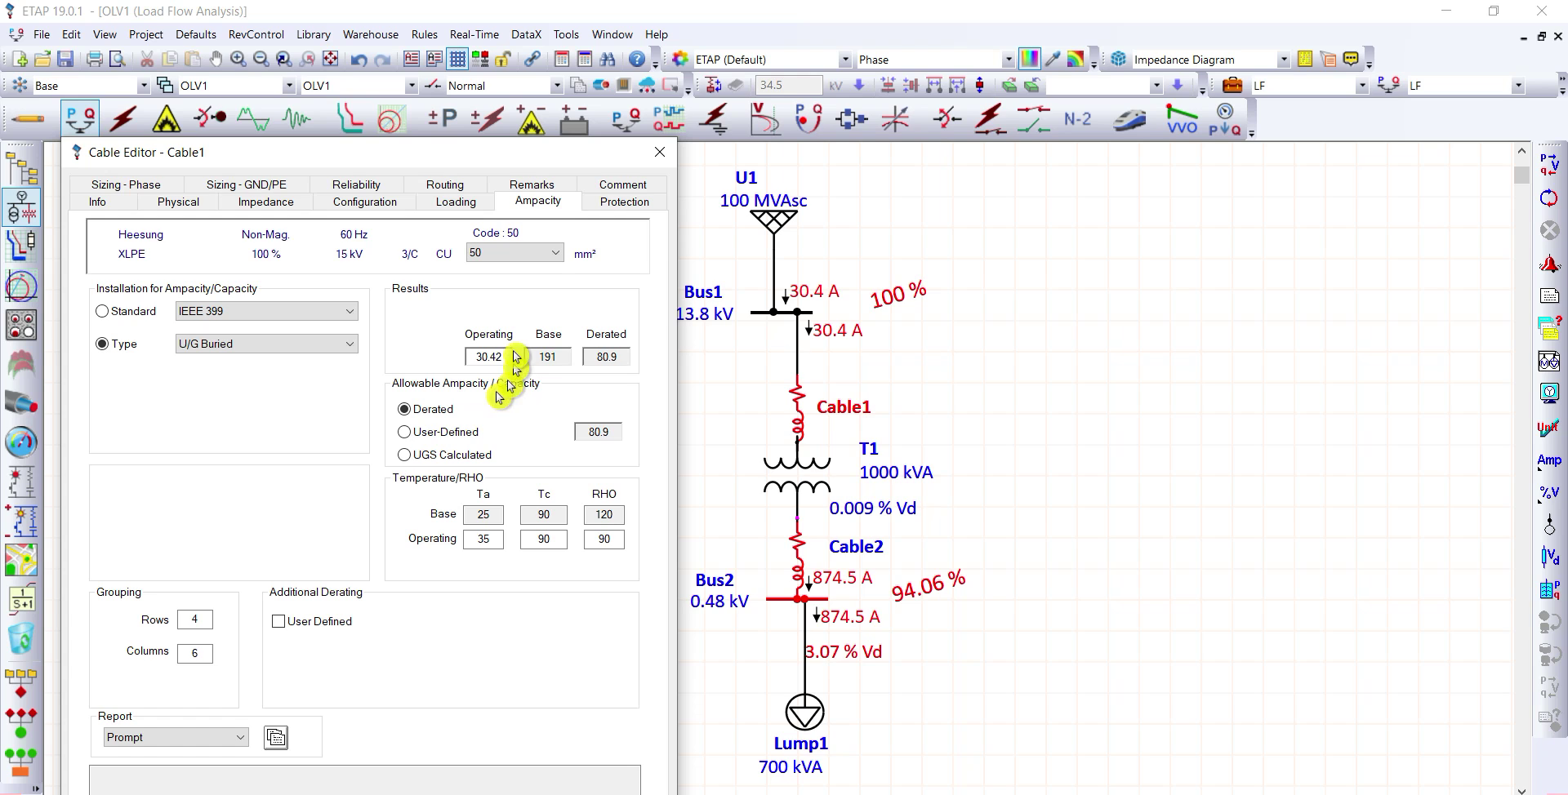
{"action": "left_click", "coordinate": [462, 205]}
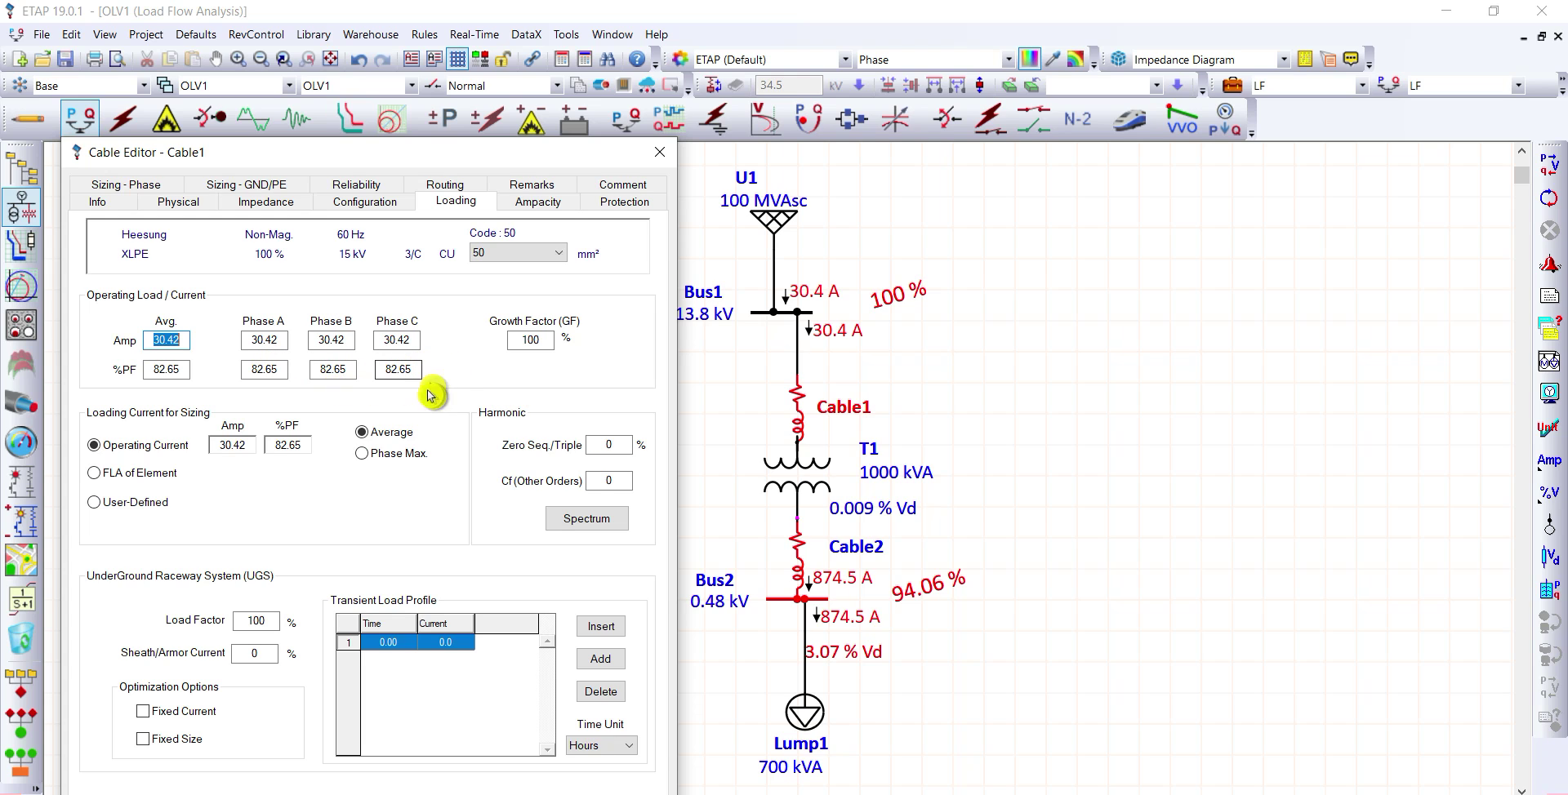
{"action": "left_click", "coordinate": [538, 205]}
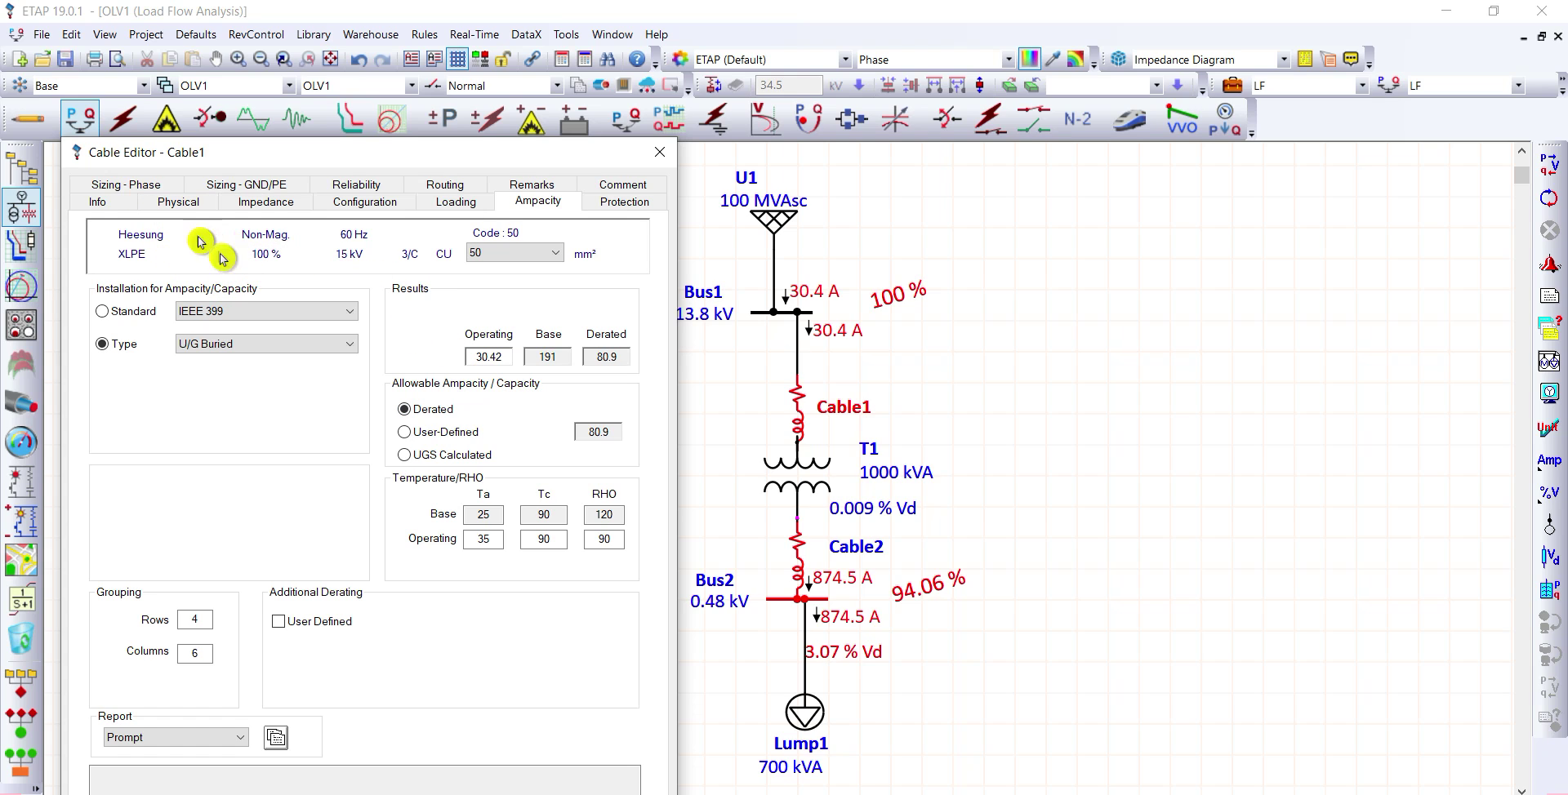
Step: Set the maximum voltage drop constraint in Cable1's phase sizing to 1% and accept the cable settings
{"action": "left_click", "coordinate": [137, 187]}
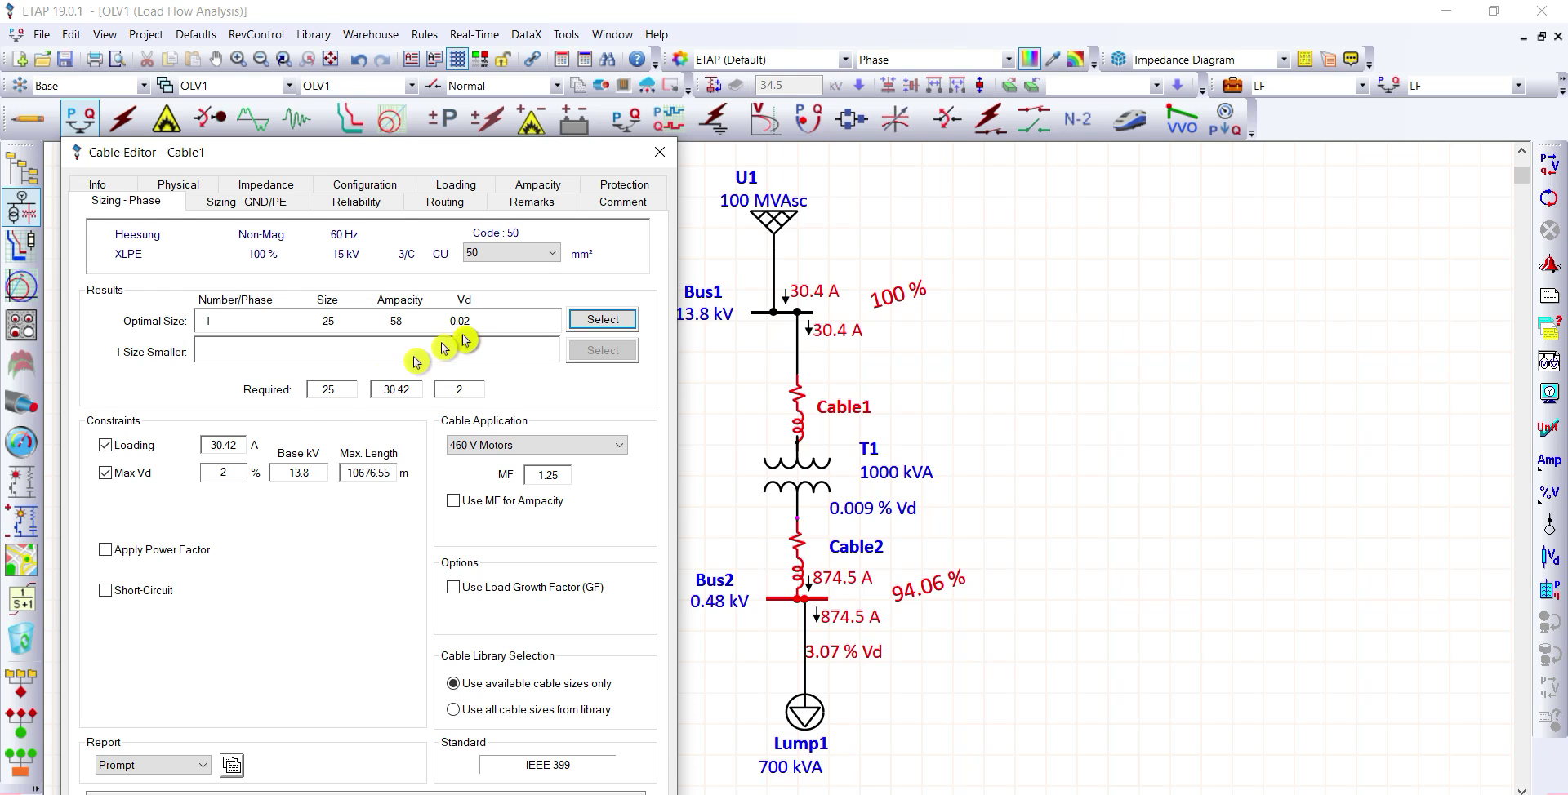
{"action": "double_click", "coordinate": [222, 472]}
{"action": "key", "text": "BackSpace"}
{"action": "type", "text": "1"}
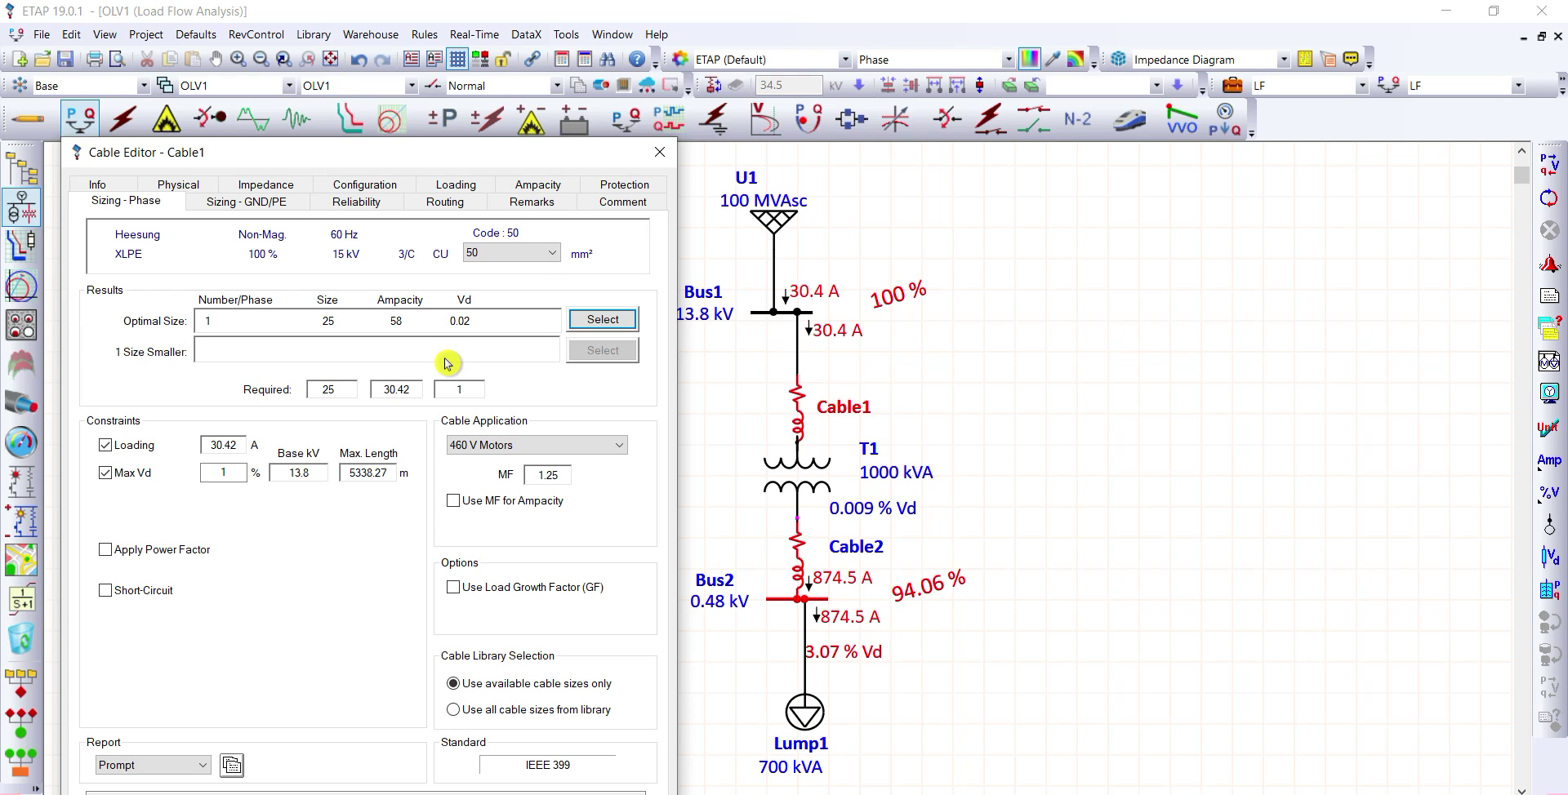
{"action": "left_click_drag", "start_coordinate": [472, 163], "coordinate": [545, 55]}
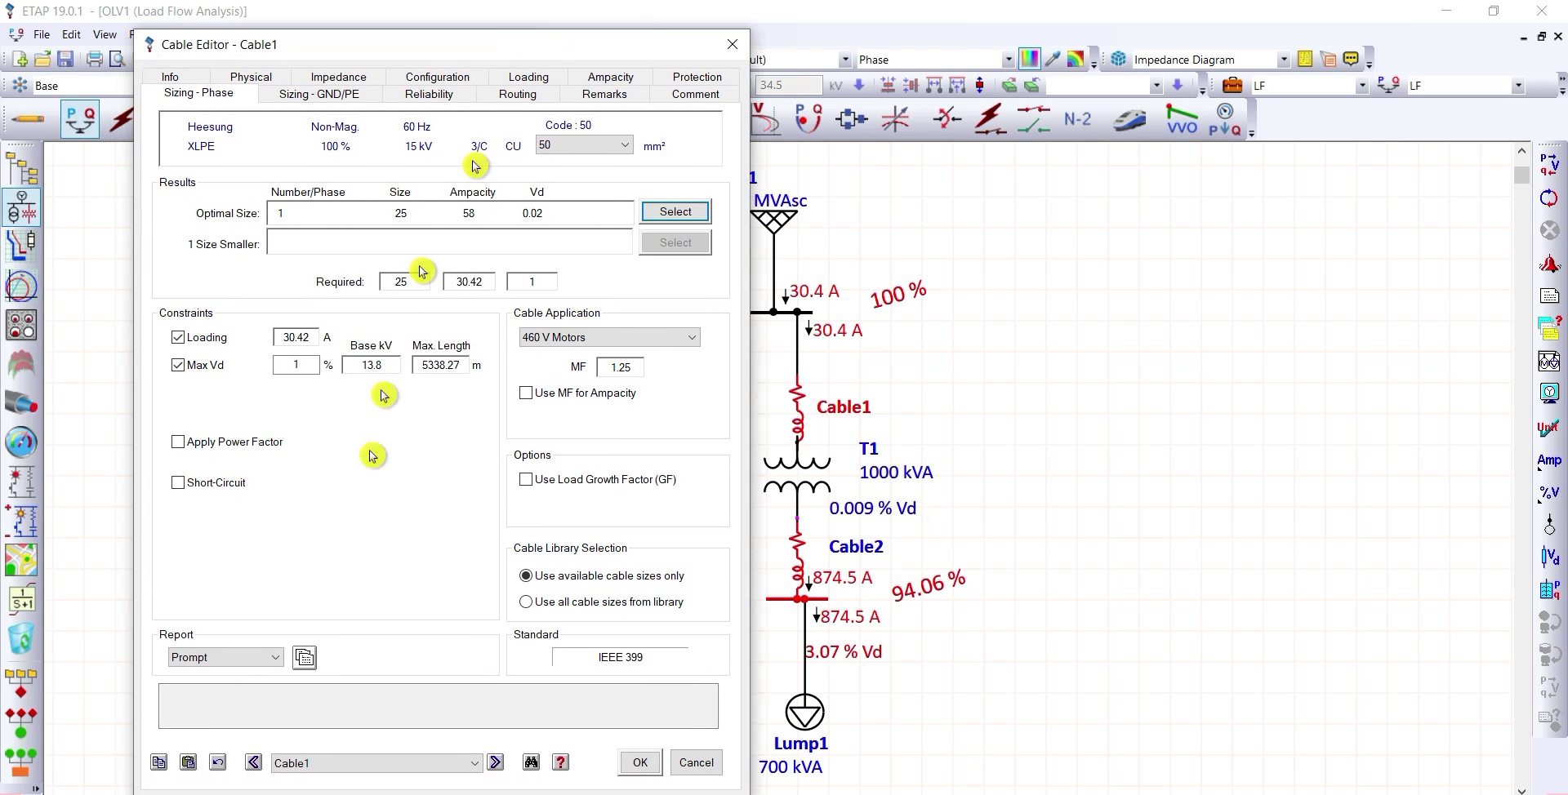
{"action": "left_click", "coordinate": [640, 764]}
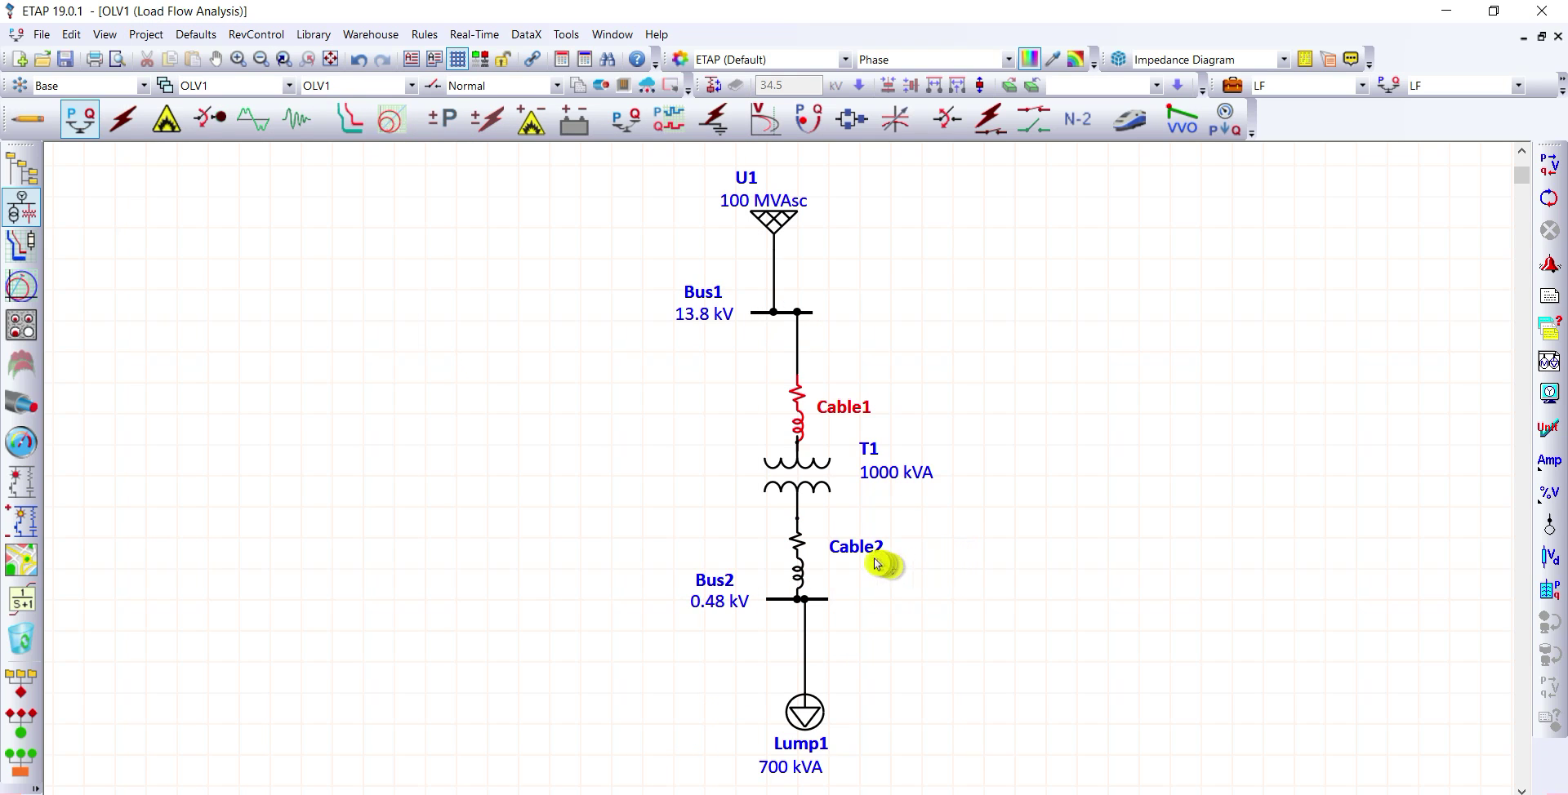
Step: Examine Cable2's operating, base and derated ampacity, and close the cable editor
{"action": "left_click", "coordinate": [802, 562]}
{"action": "double_click", "coordinate": [803, 561]}
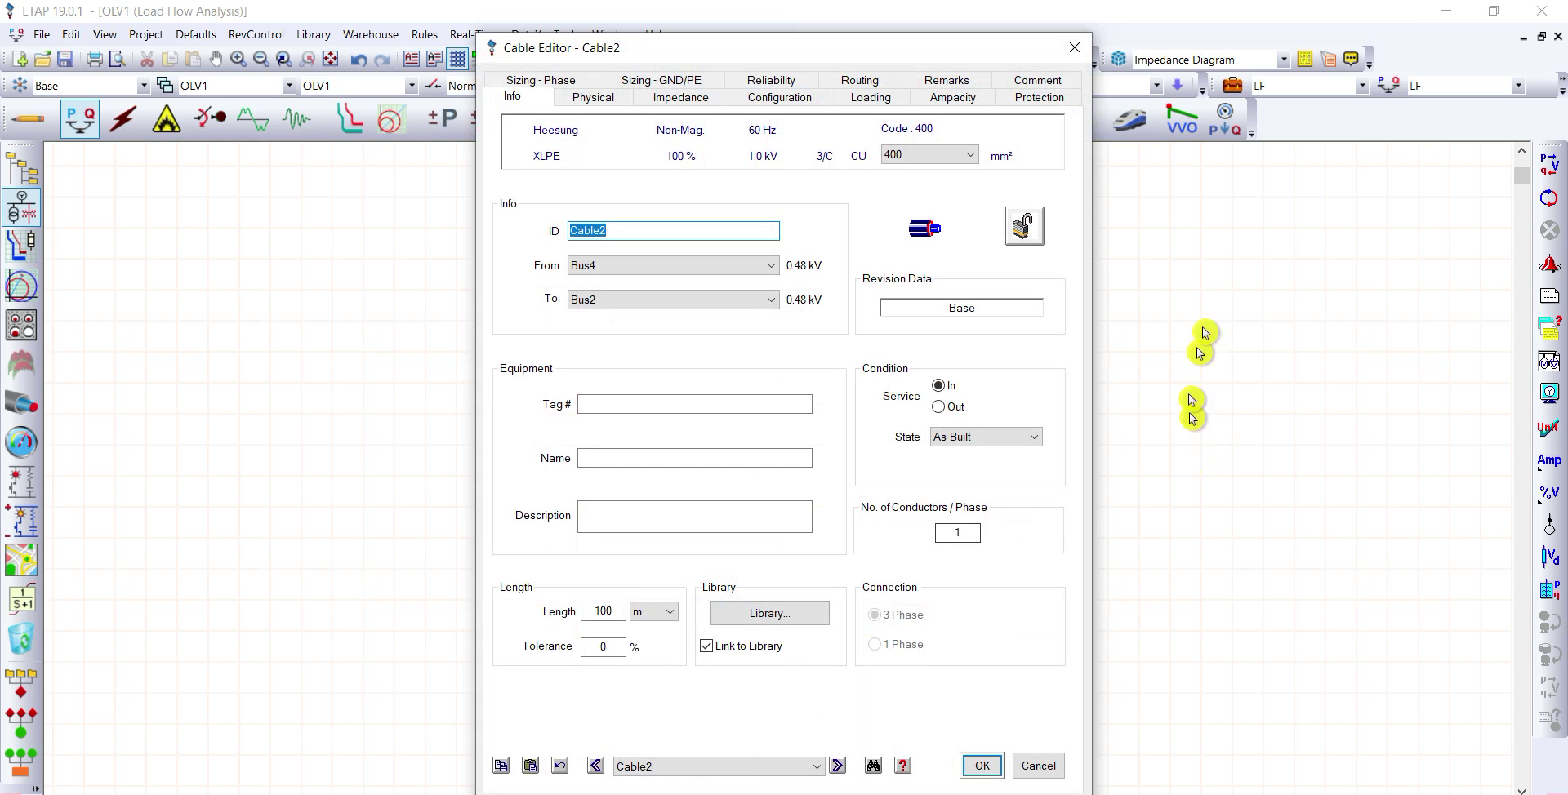
{"action": "left_click", "coordinate": [955, 98]}
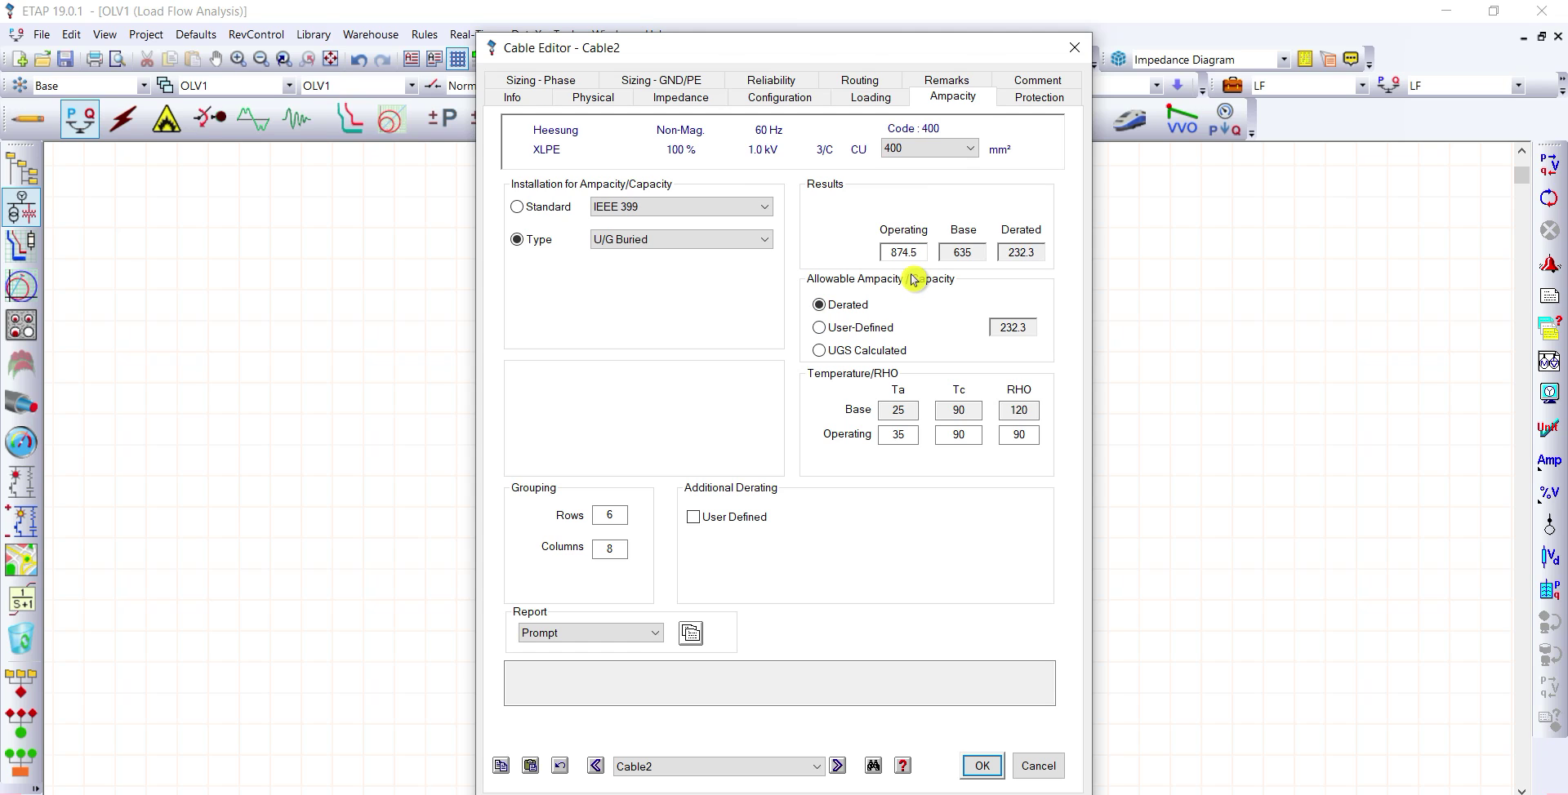
{"action": "left_click_drag", "start_coordinate": [869, 49], "coordinate": [506, 81]}
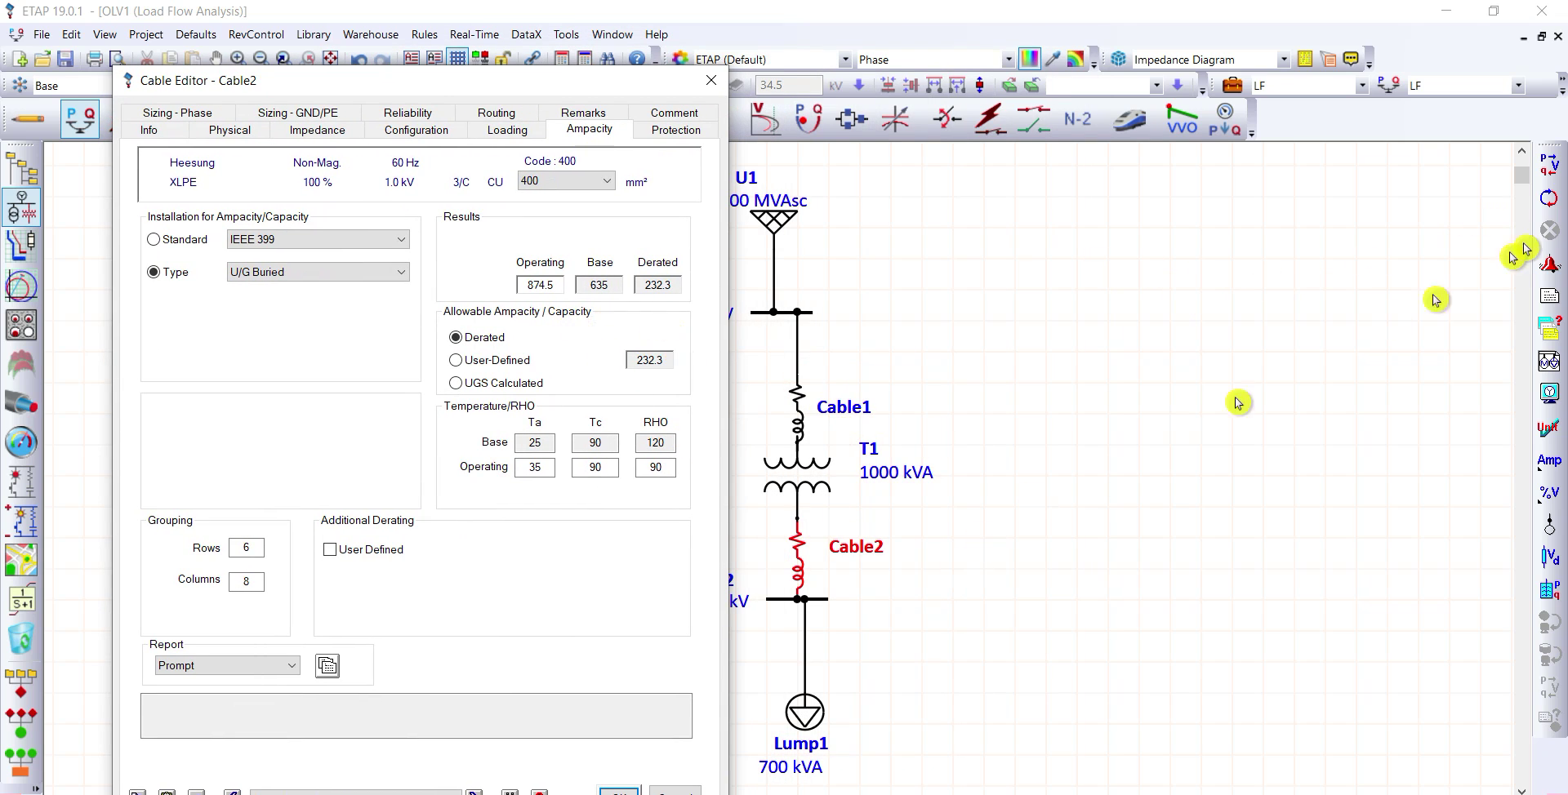
{"action": "left_click", "coordinate": [942, 215]}
{"action": "left_click", "coordinate": [1550, 168]}
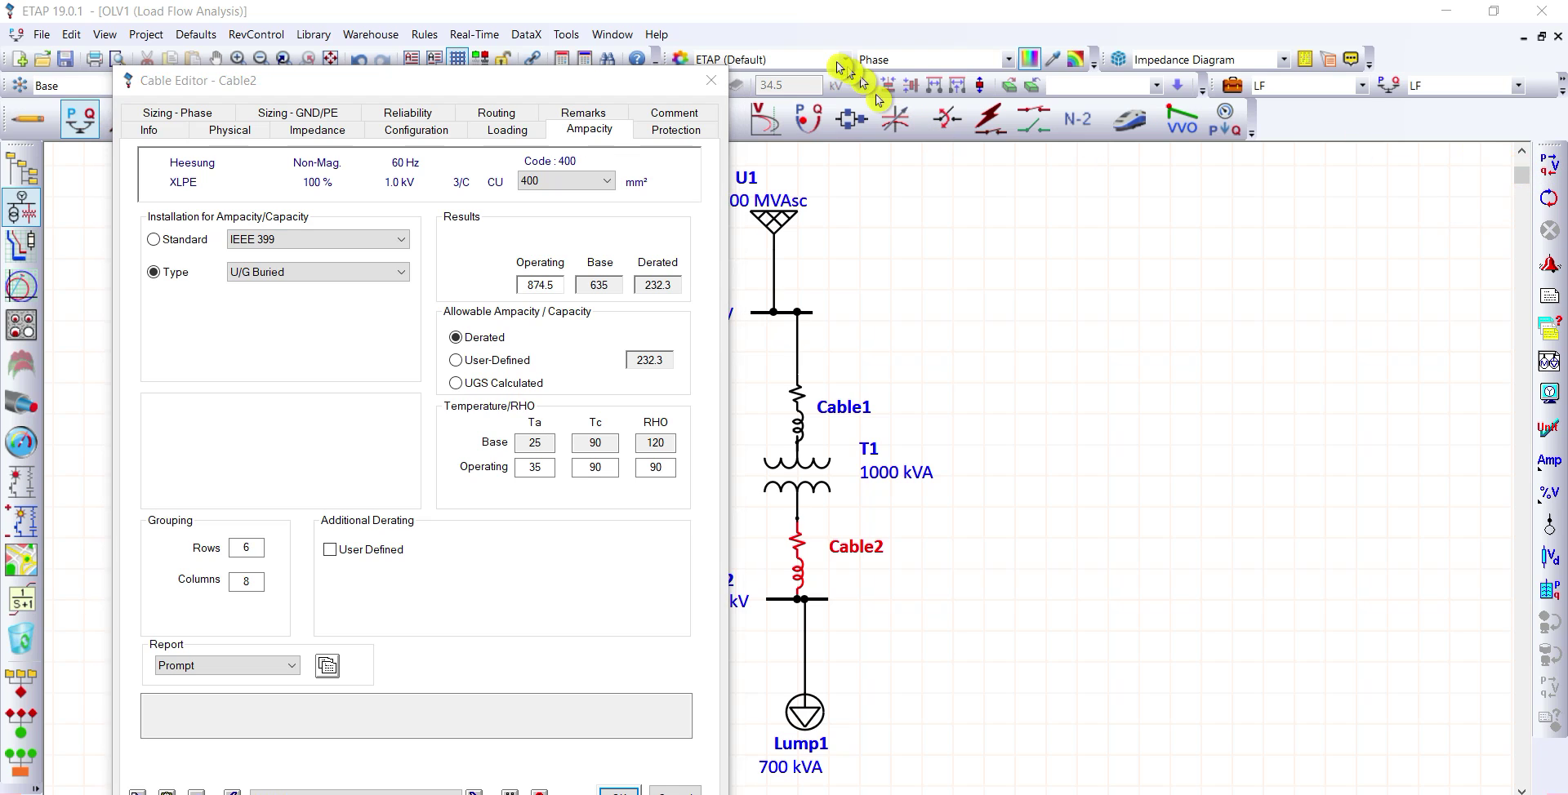
{"action": "left_click", "coordinate": [711, 80]}
Step: Rerun the load flow and compare Cable2's operating, base and derated ampacity with the currents on the diagram
{"action": "left_click", "coordinate": [1549, 167]}
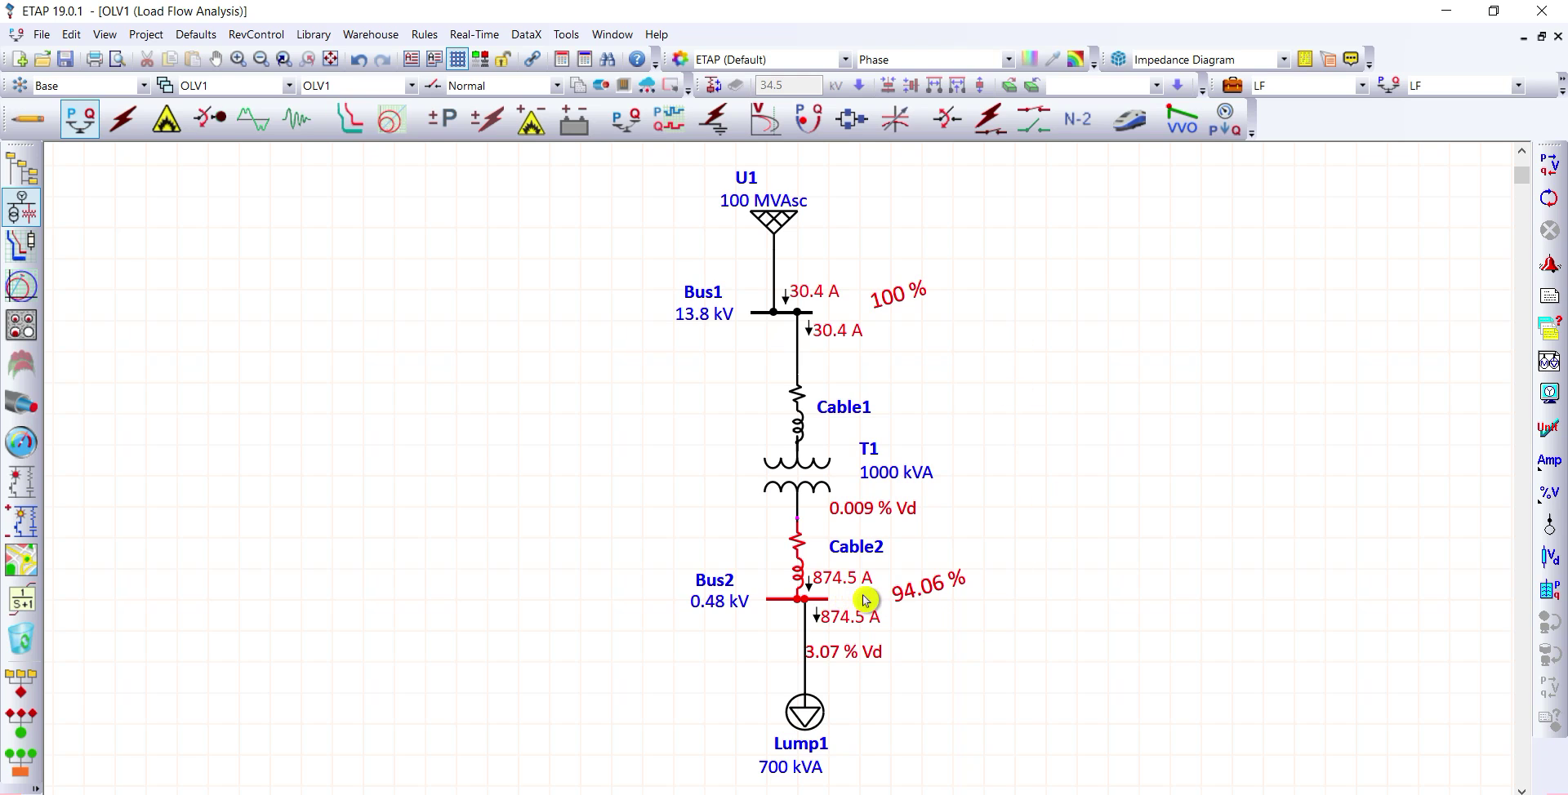
{"action": "left_click", "coordinate": [799, 562]}
{"action": "double_click", "coordinate": [799, 563]}
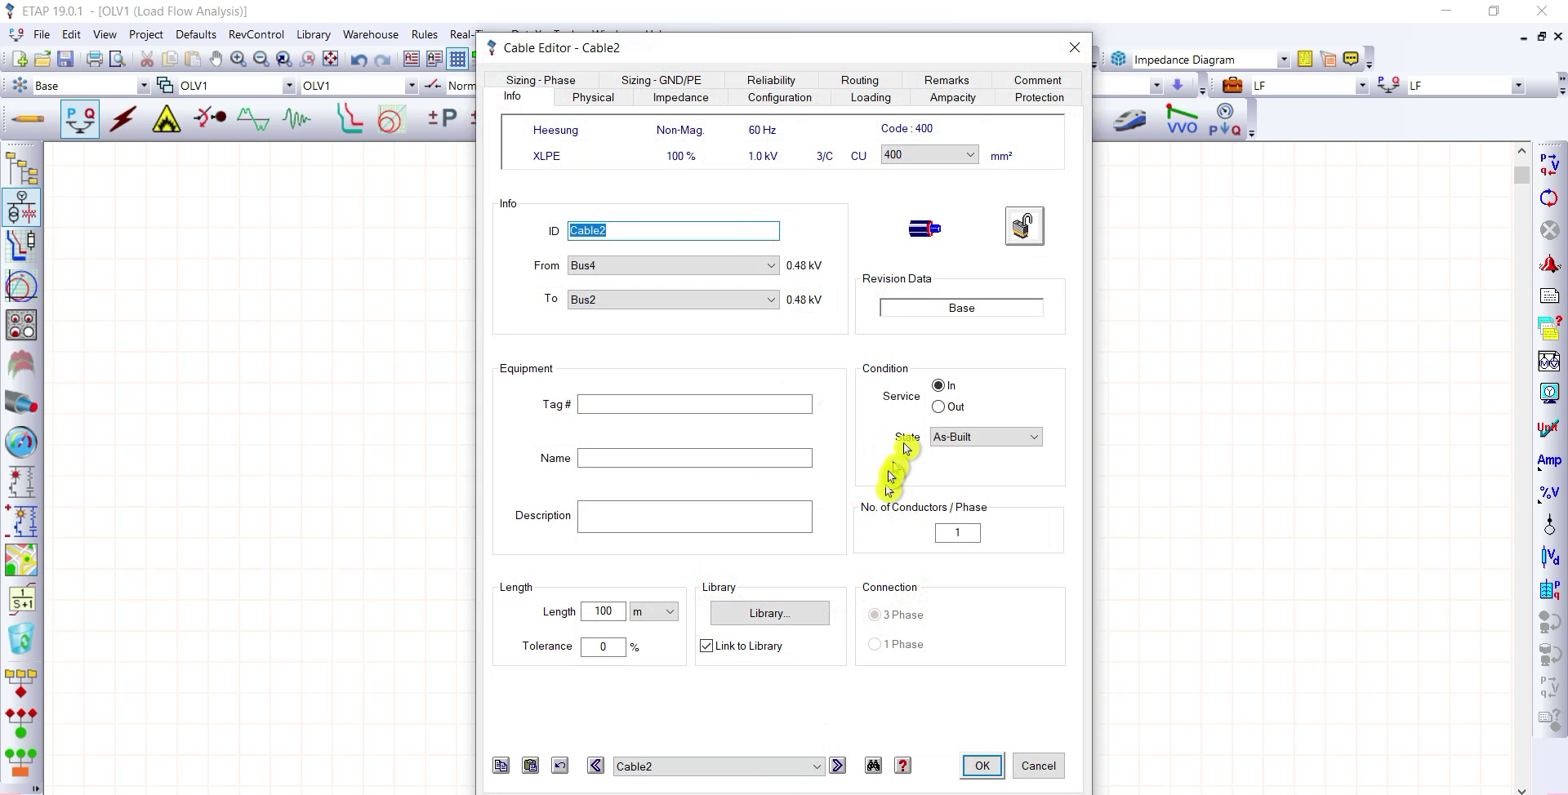
{"action": "left_click", "coordinate": [960, 102]}
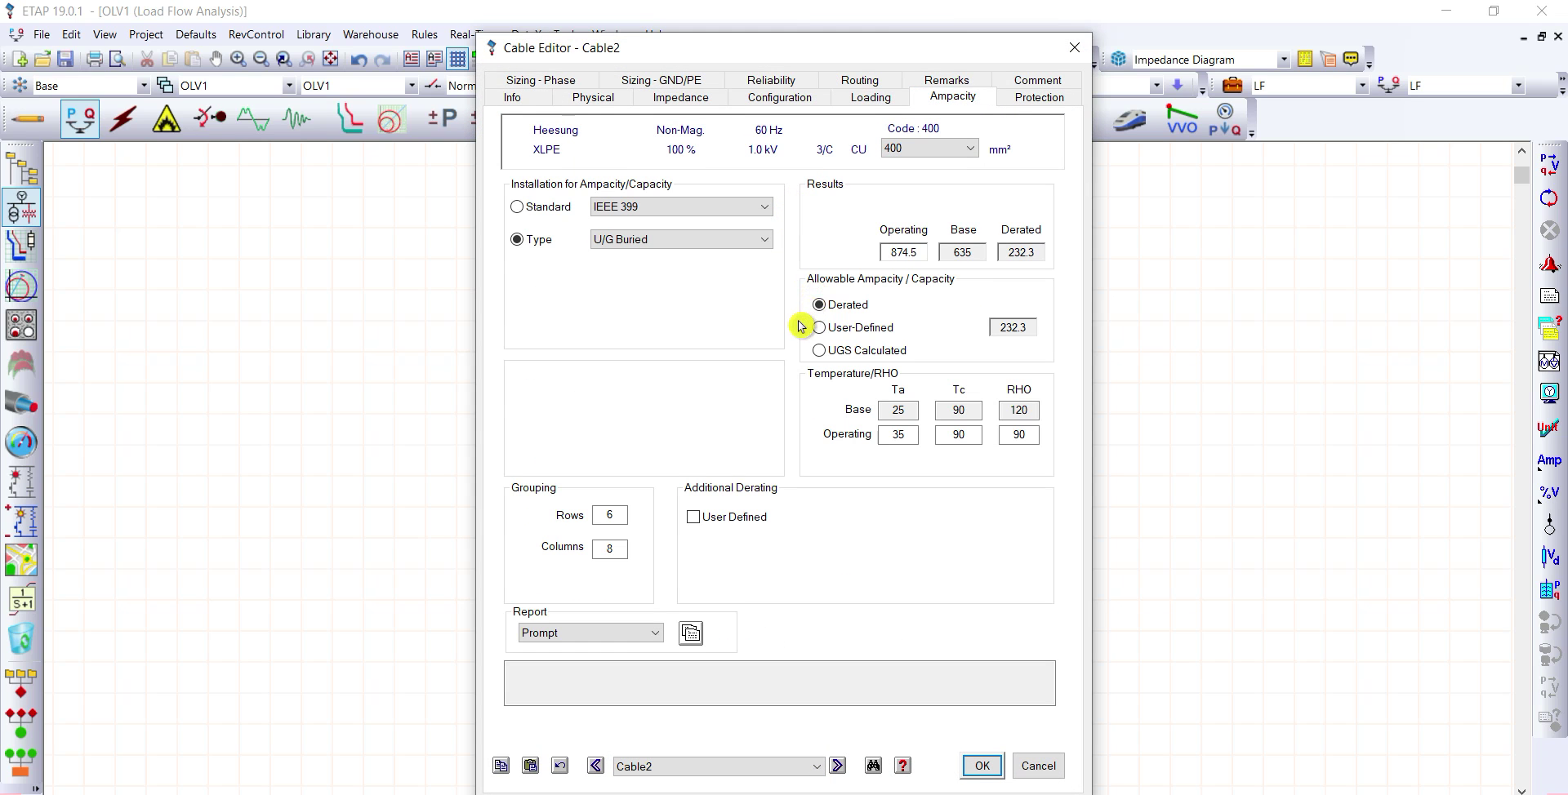
{"action": "left_click_drag", "start_coordinate": [854, 49], "coordinate": [465, 49]}
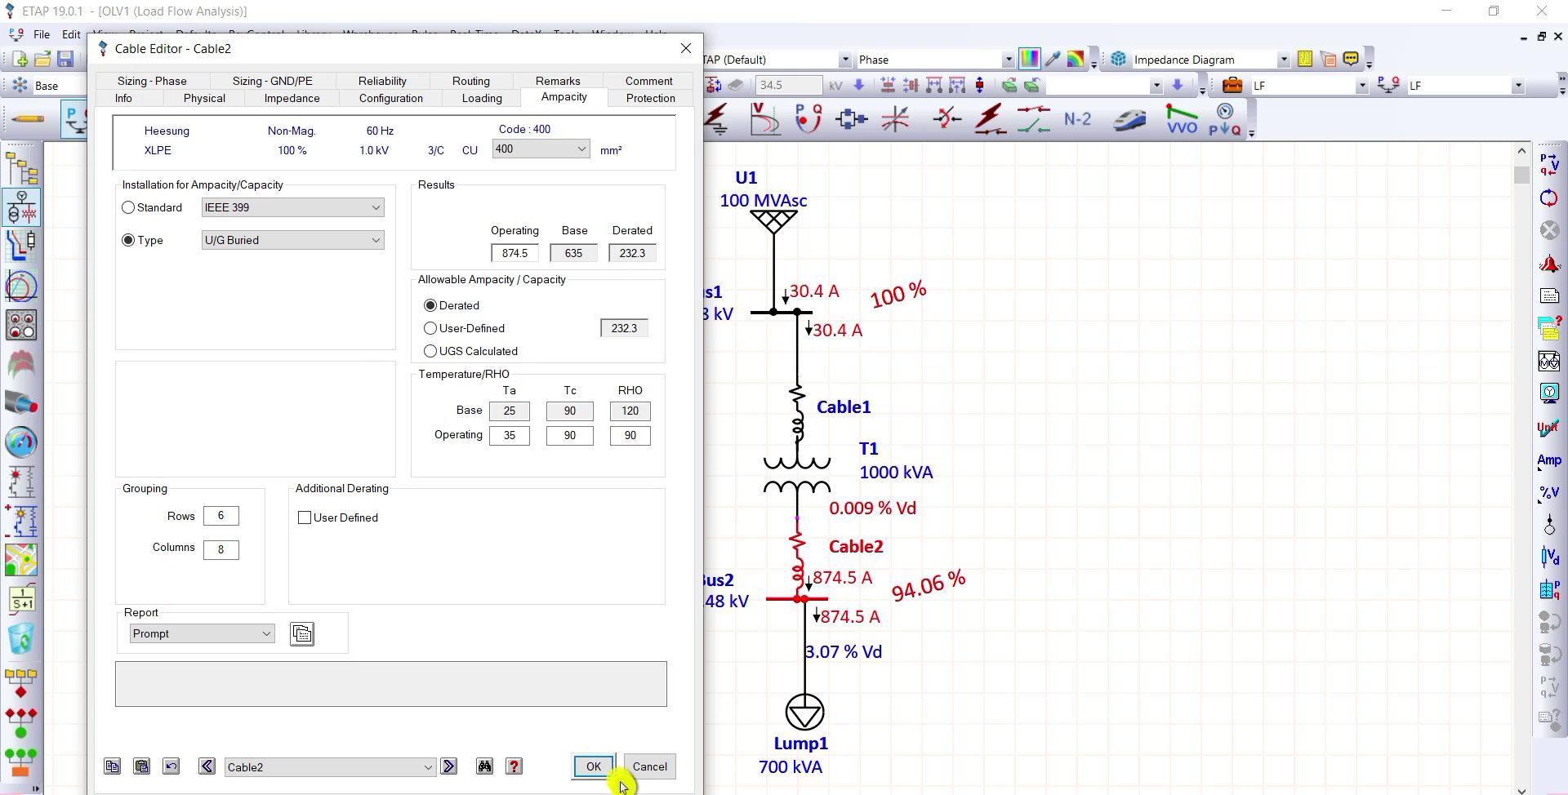
{"action": "left_click", "coordinate": [594, 767]}
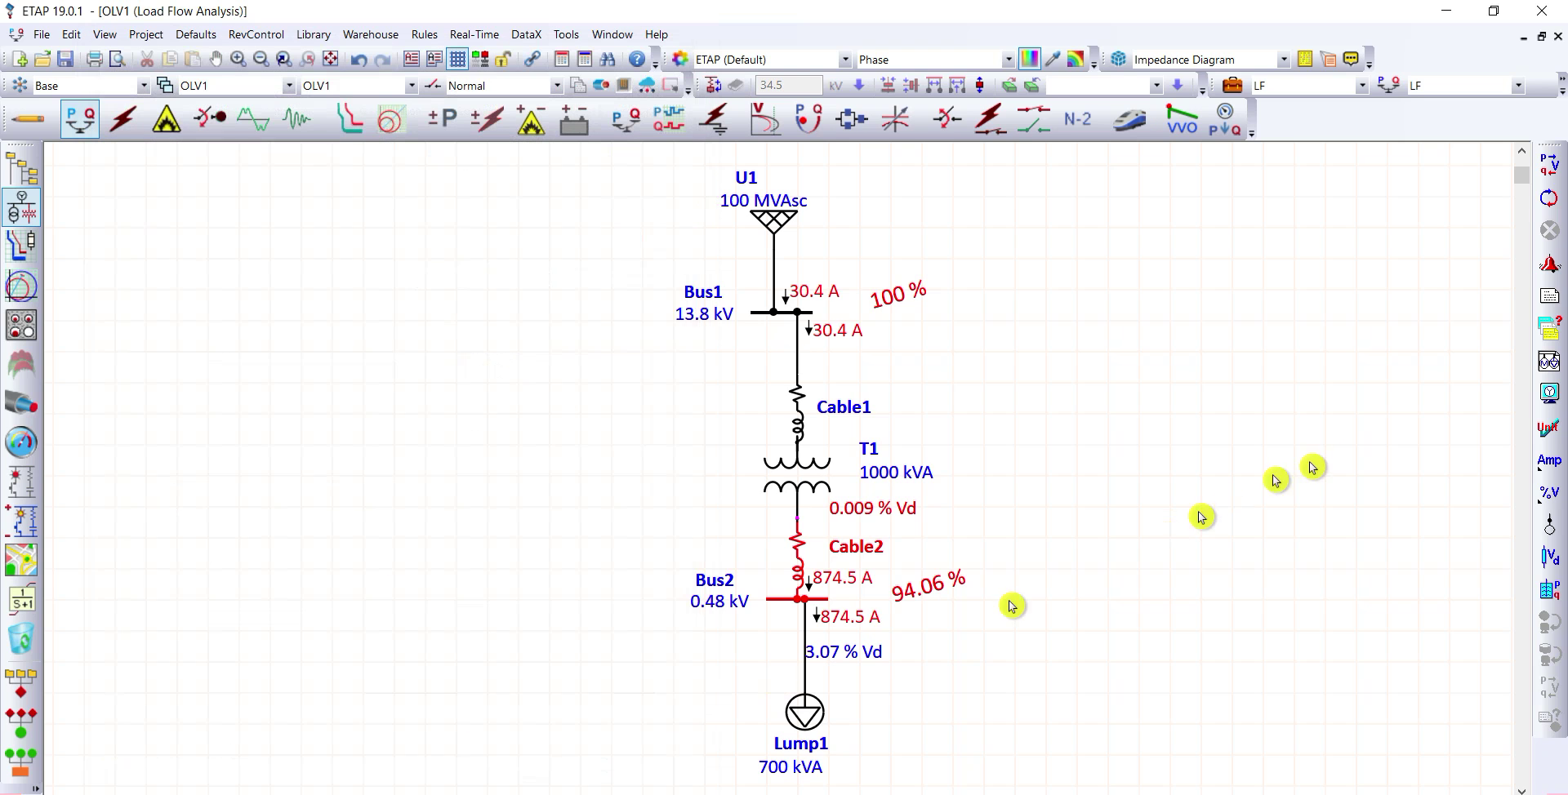
Step: Review the critical load flow alerts and examine Cable2's operating load currents
{"action": "left_click", "coordinate": [1551, 265]}
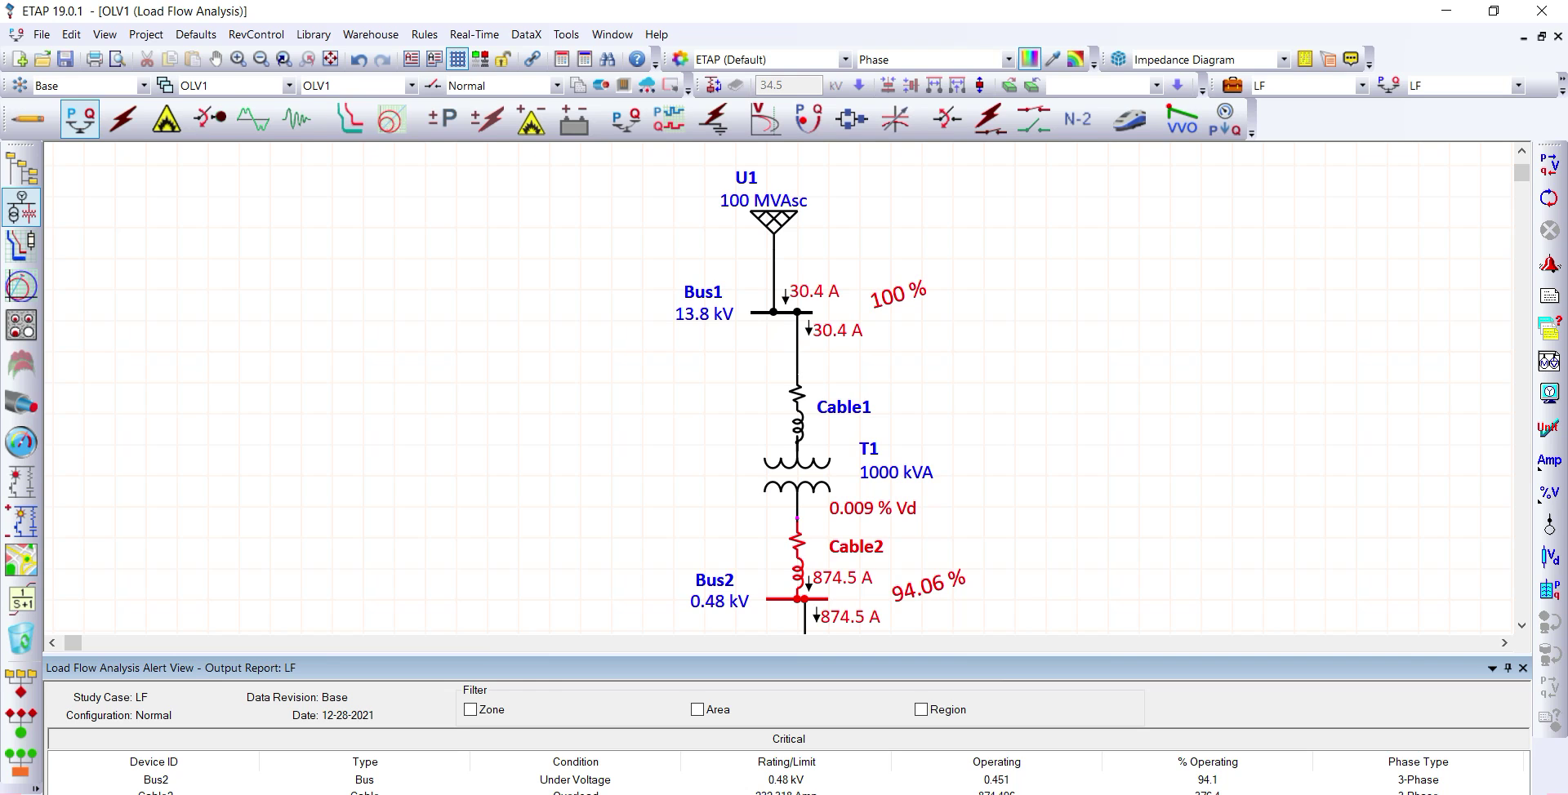
{"action": "left_click", "coordinate": [1522, 668]}
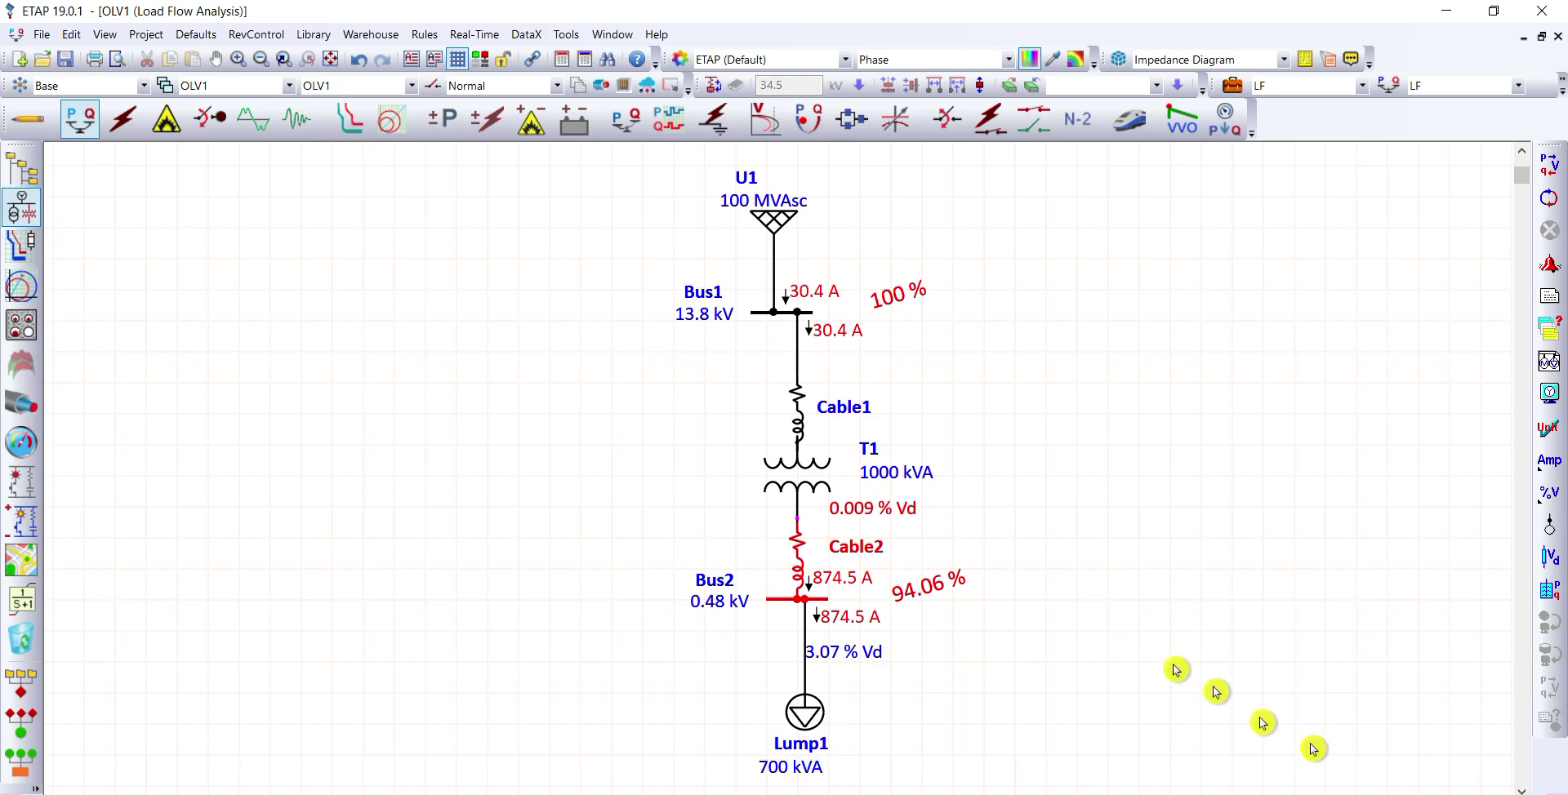
{"action": "double_click", "coordinate": [802, 551]}
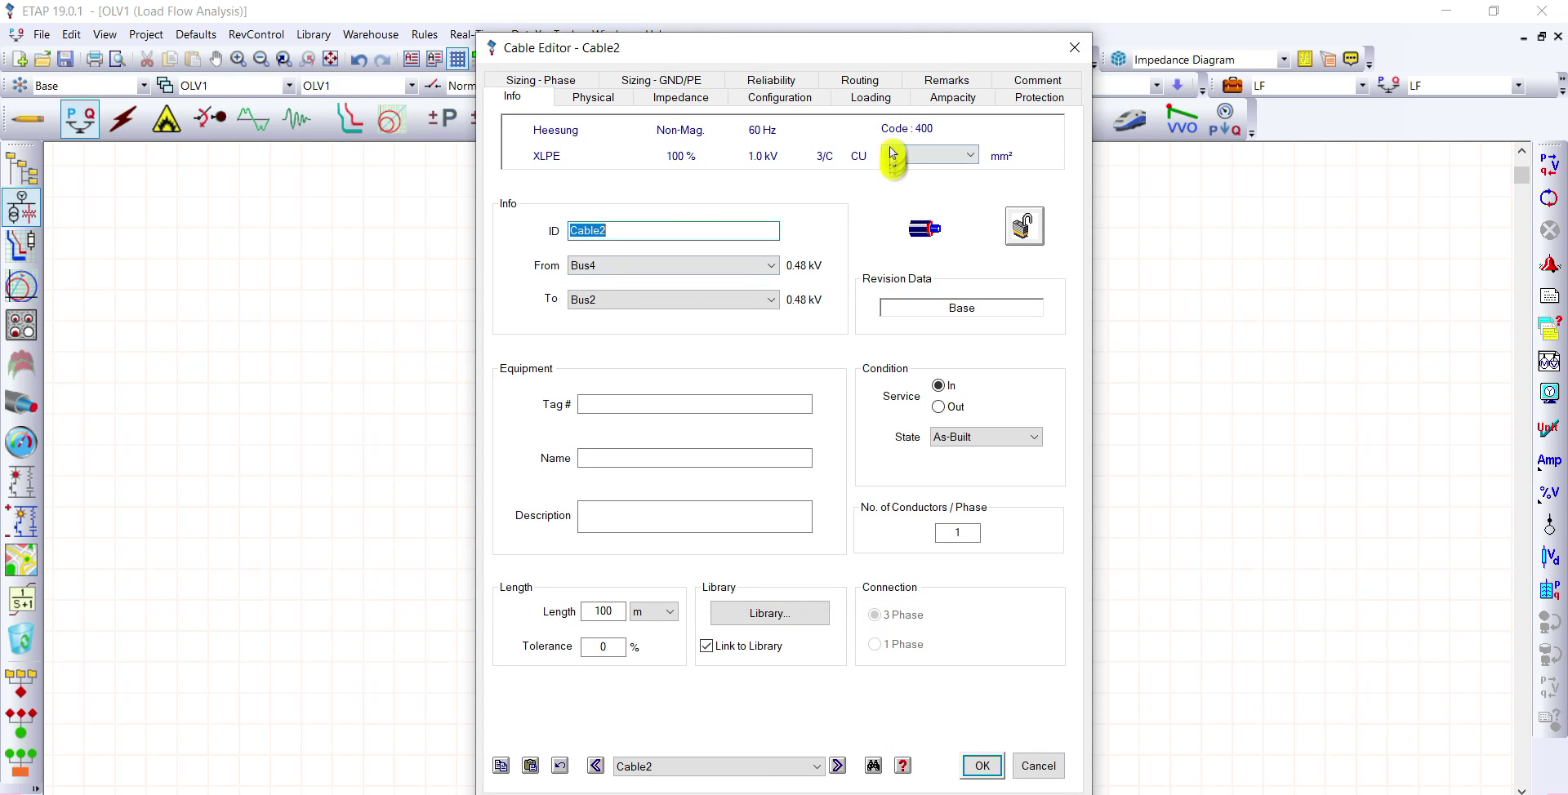
{"action": "left_click", "coordinate": [871, 97]}
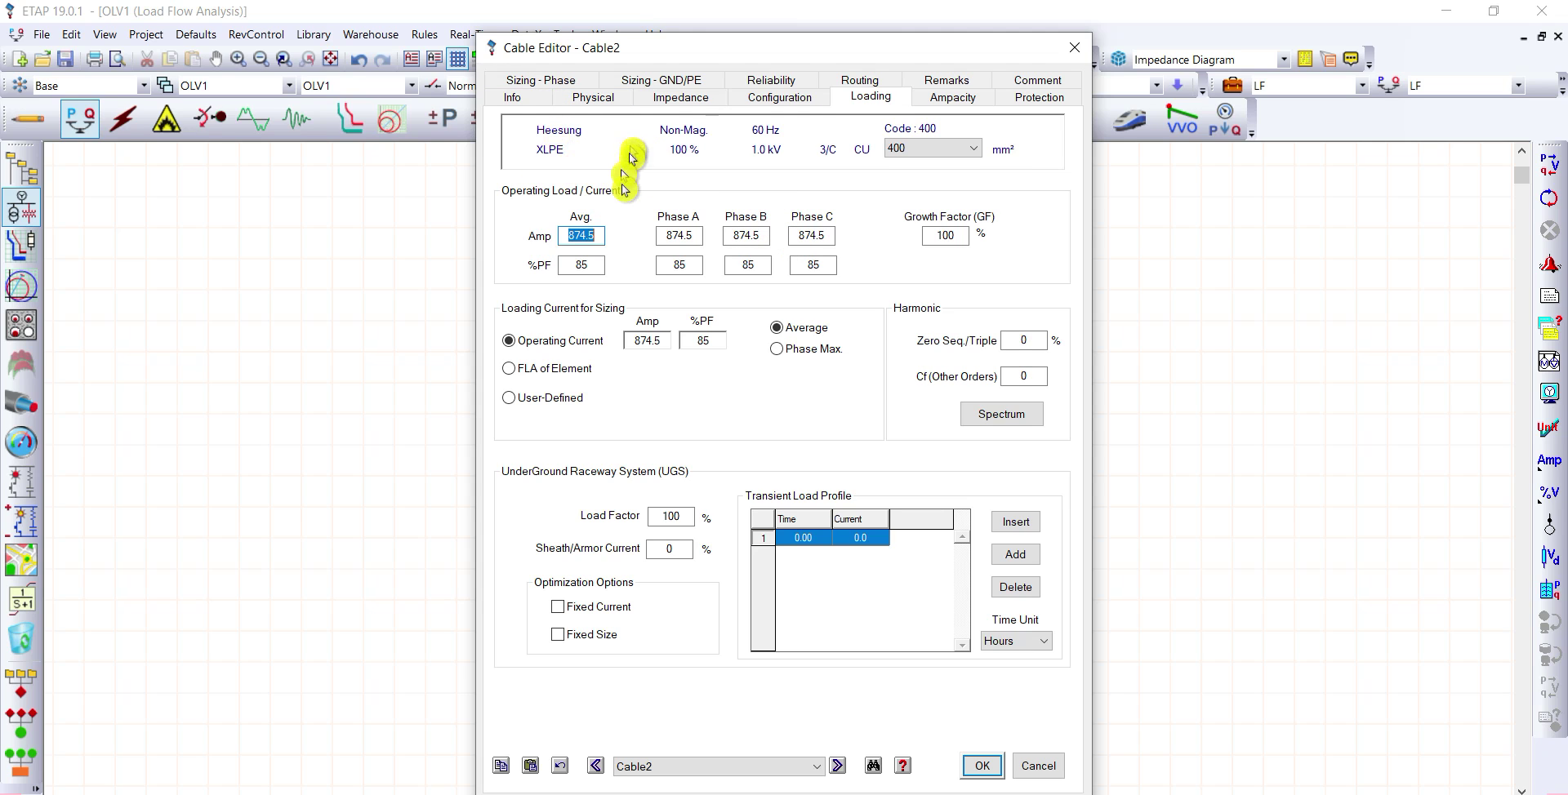
Step: Set Cable2's maximum voltage drop constraint to 1% and apply the optimal phase size of four 400 mm² conductors per phase
{"action": "left_click", "coordinate": [551, 84]}
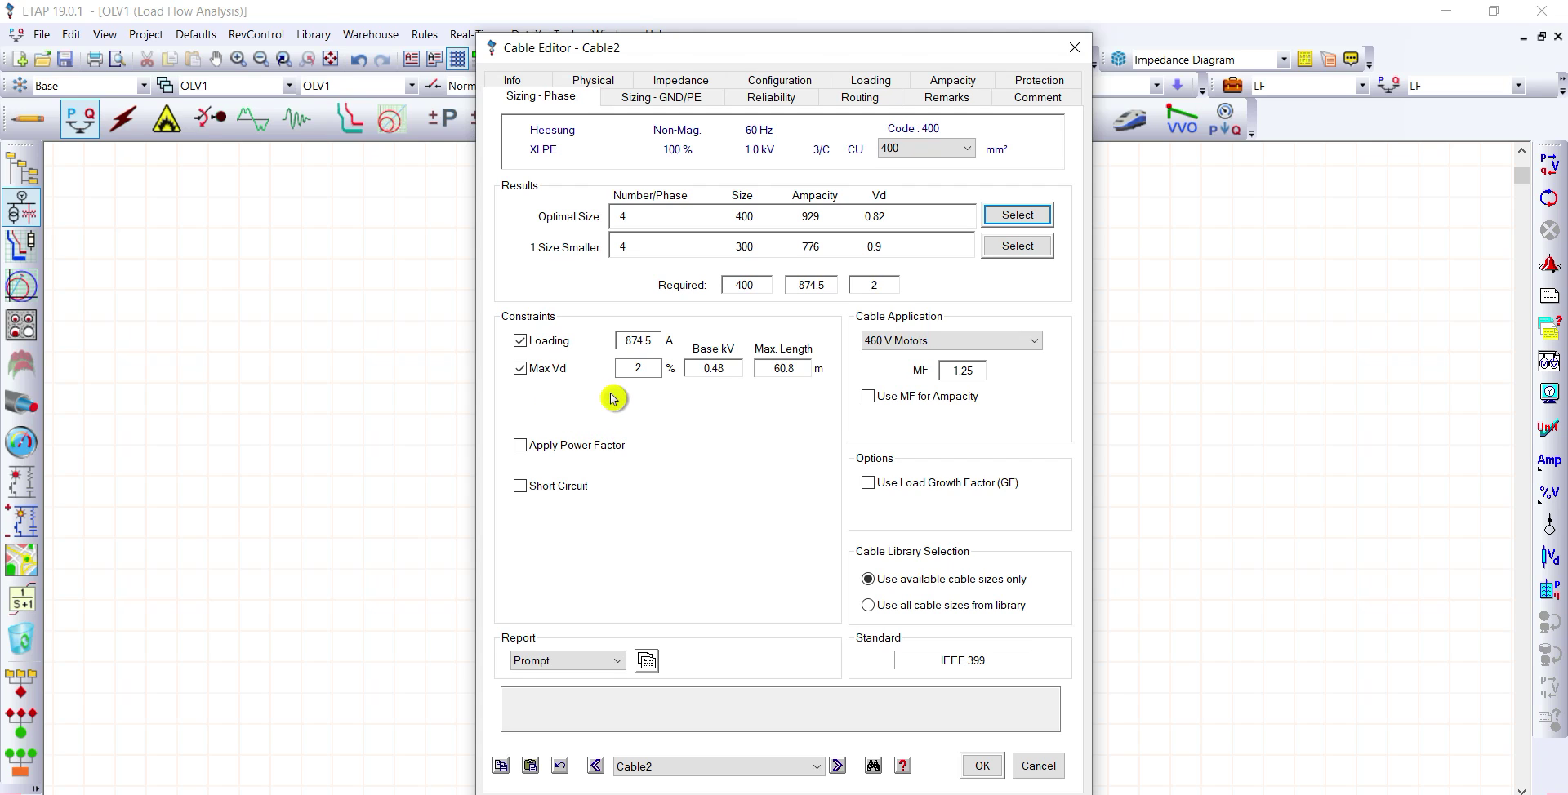
{"action": "left_click", "coordinate": [651, 373]}
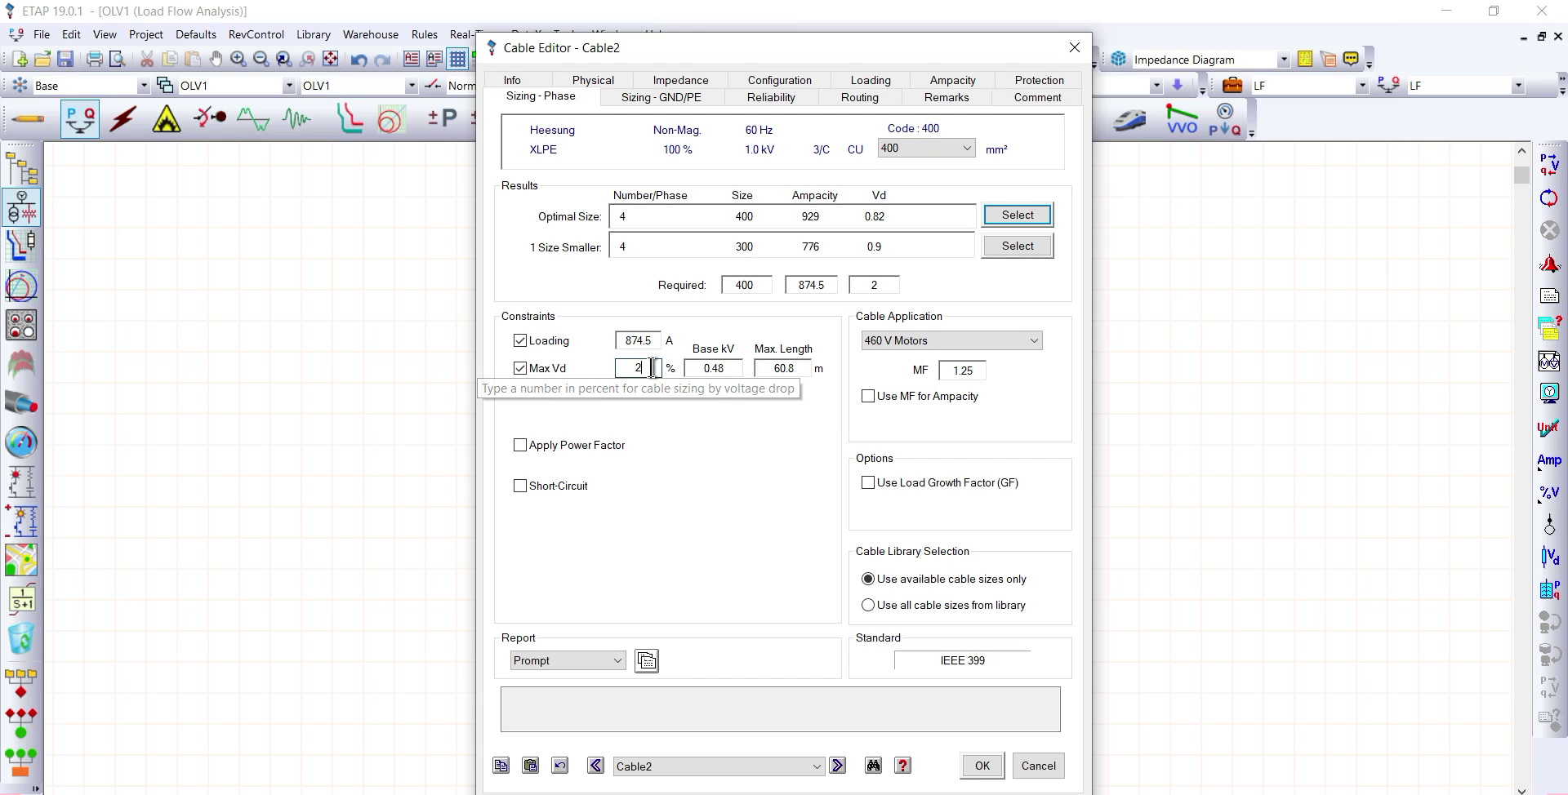
{"action": "double_click", "coordinate": [651, 374]}
{"action": "type", "text": "1"}
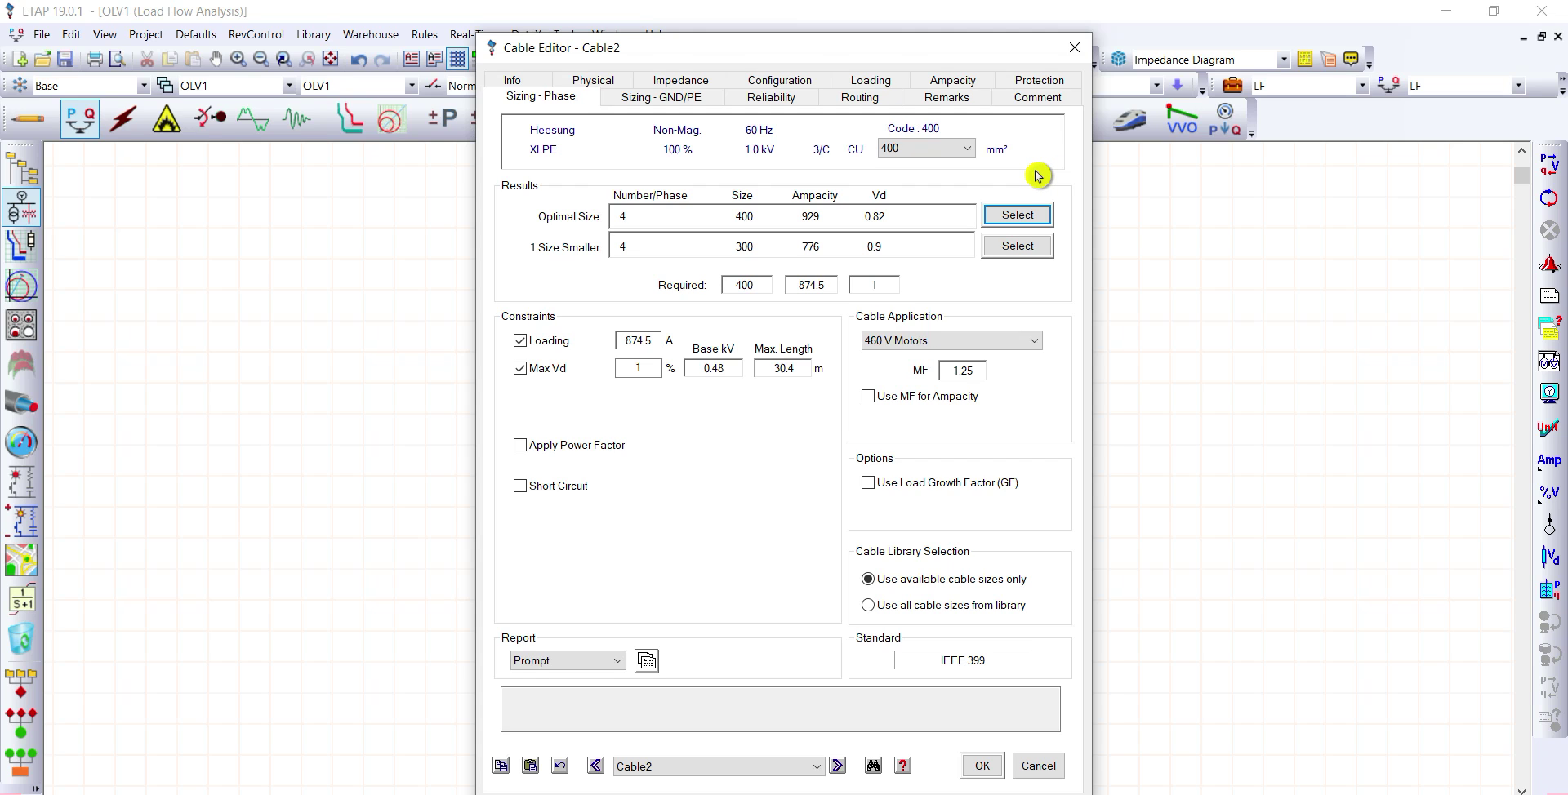
{"action": "left_click", "coordinate": [1034, 220]}
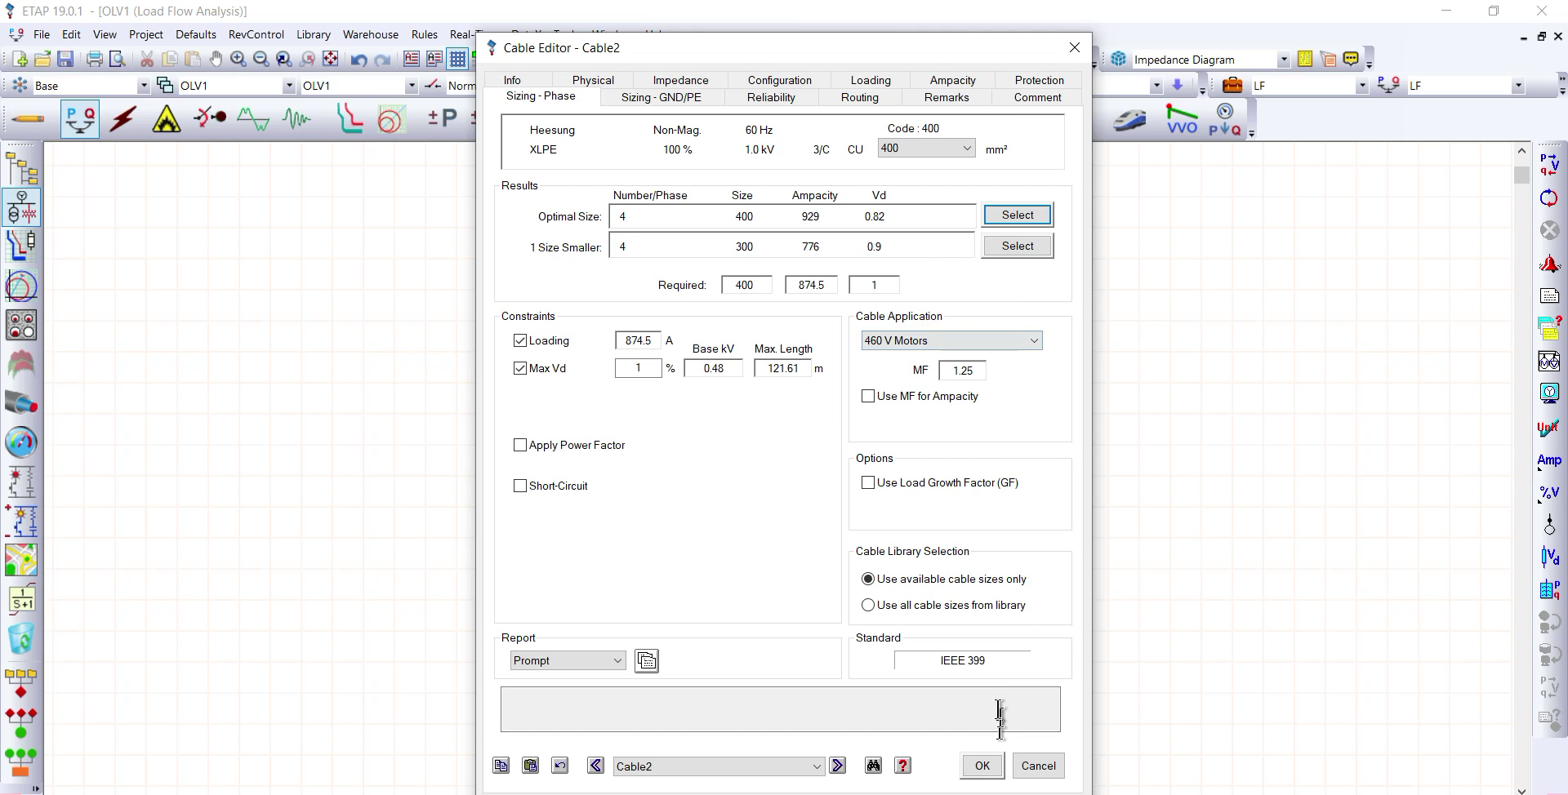
{"action": "left_click", "coordinate": [984, 765]}
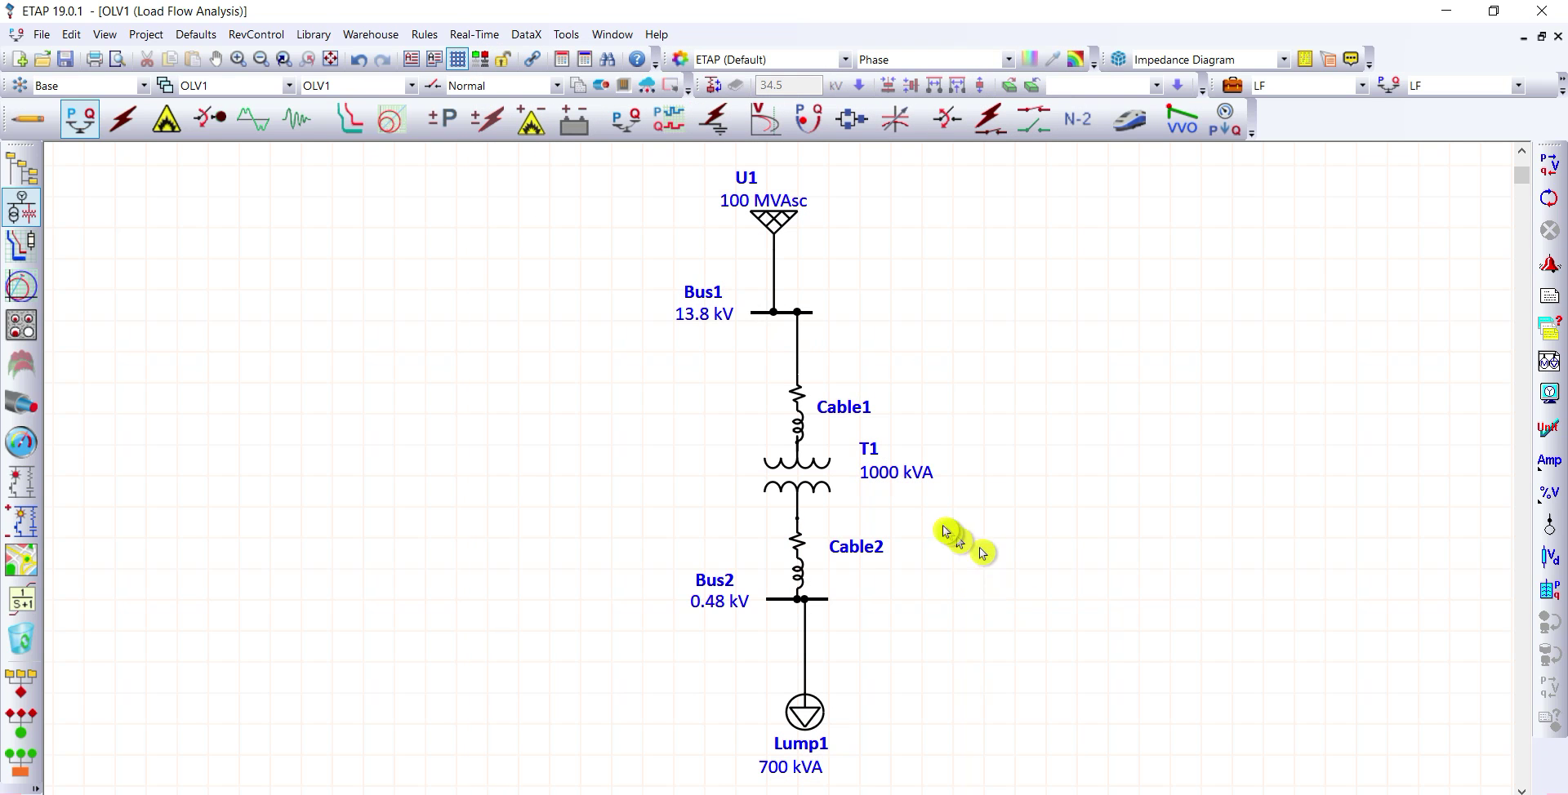
Step: Set transformer T1's primary fixed tap to -5% and accept the transformer settings
{"action": "left_click", "coordinate": [797, 465]}
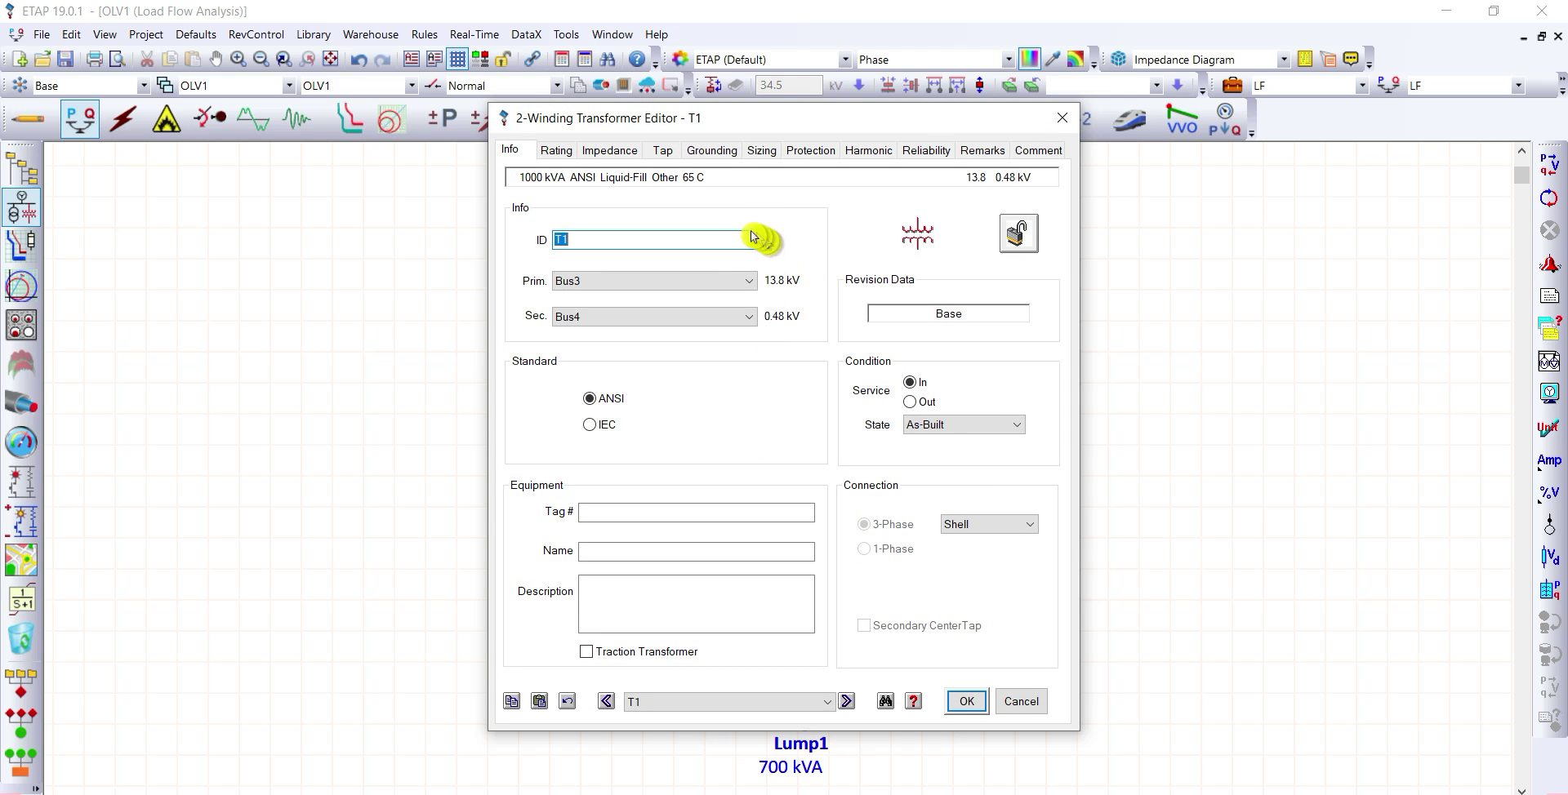
{"action": "left_click", "coordinate": [663, 150]}
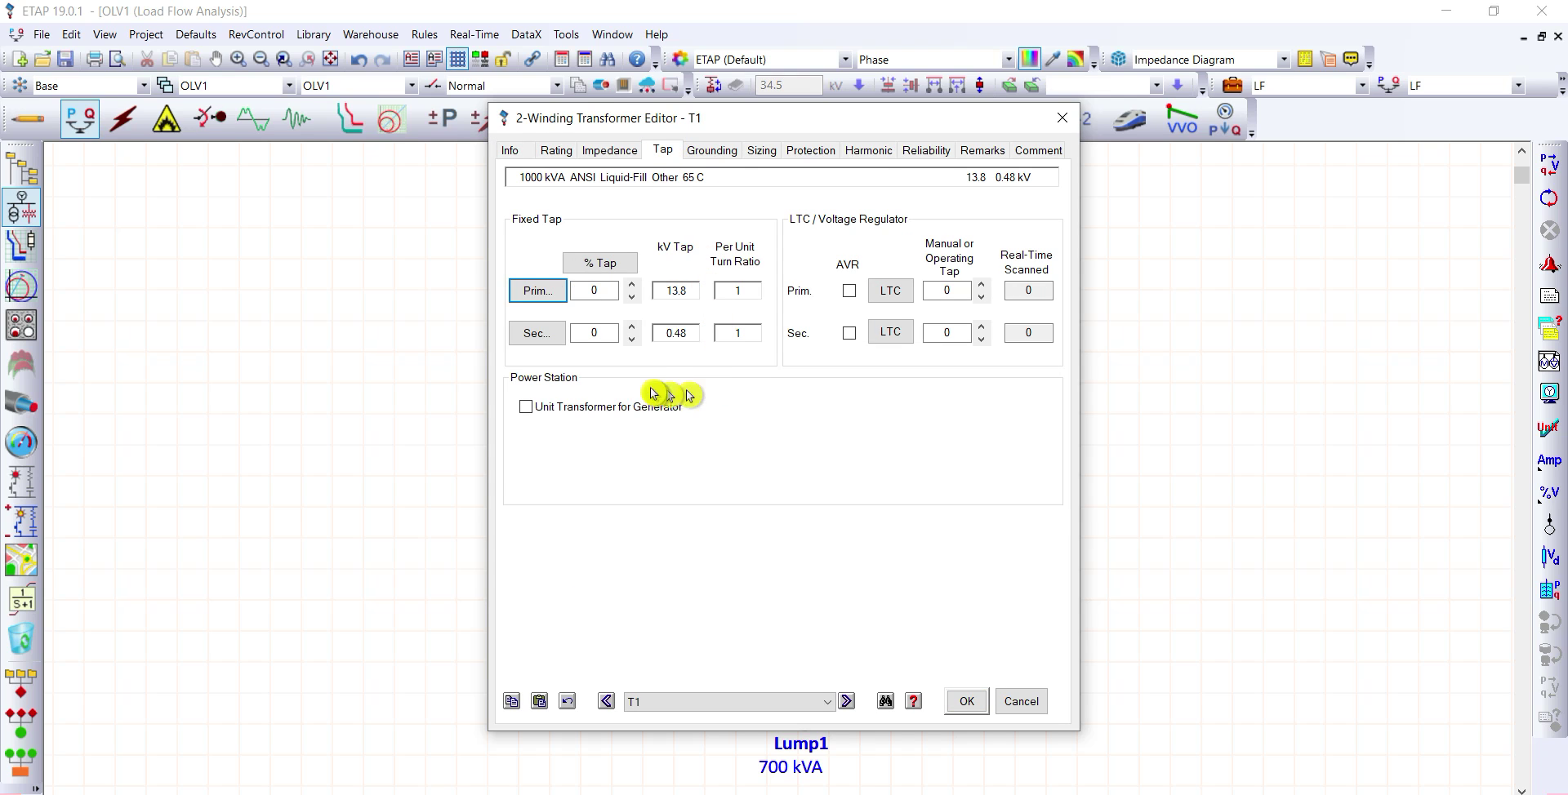
{"action": "left_click", "coordinate": [632, 297]}
{"action": "left_click", "coordinate": [634, 299]}
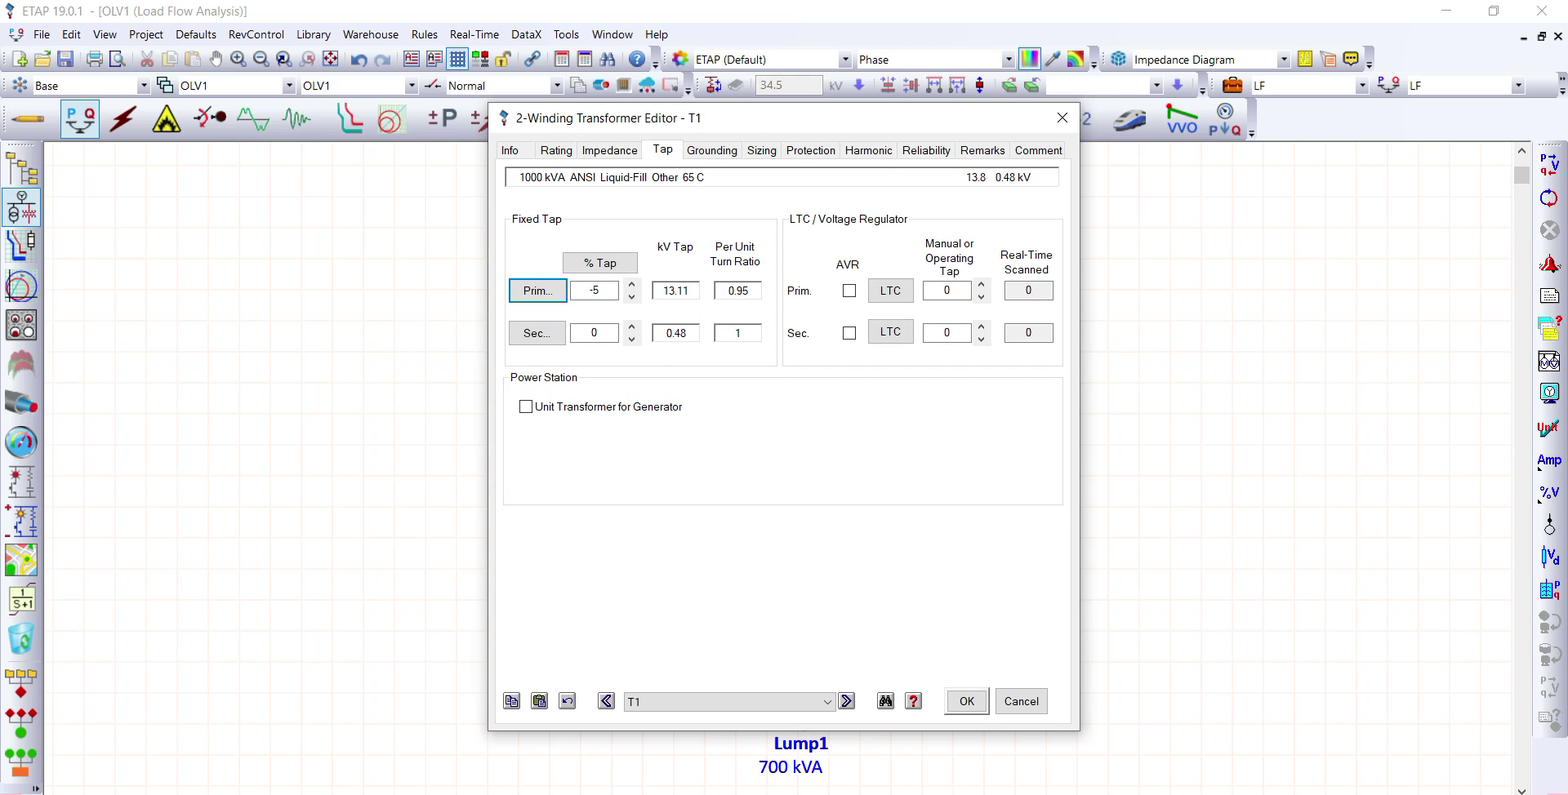
{"action": "left_click", "coordinate": [966, 701]}
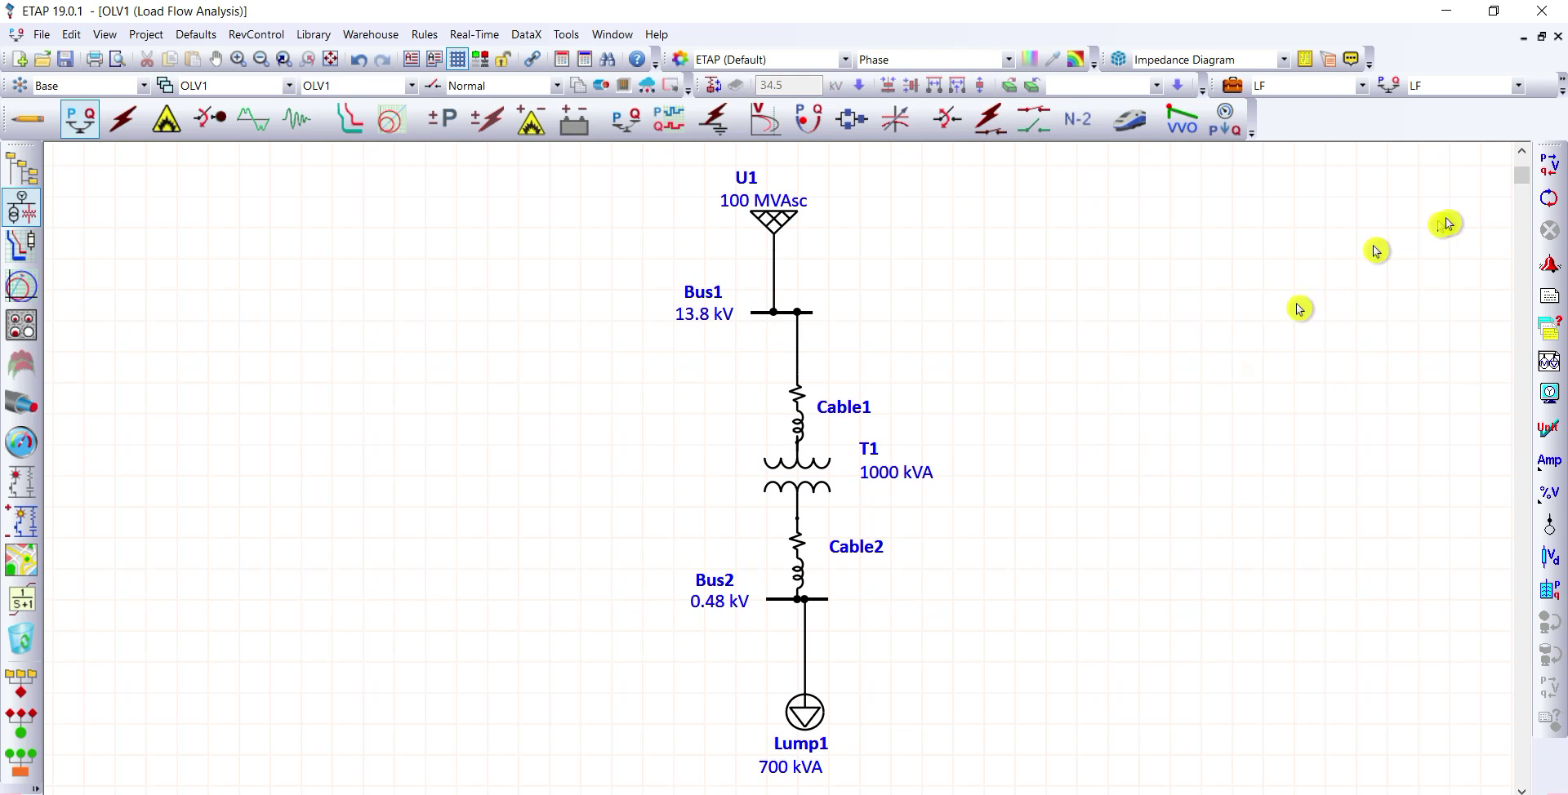
Step: Rerun the load flow and move Bus2's voltage percentage label slightly farther from the bus
{"action": "left_click", "coordinate": [1552, 167]}
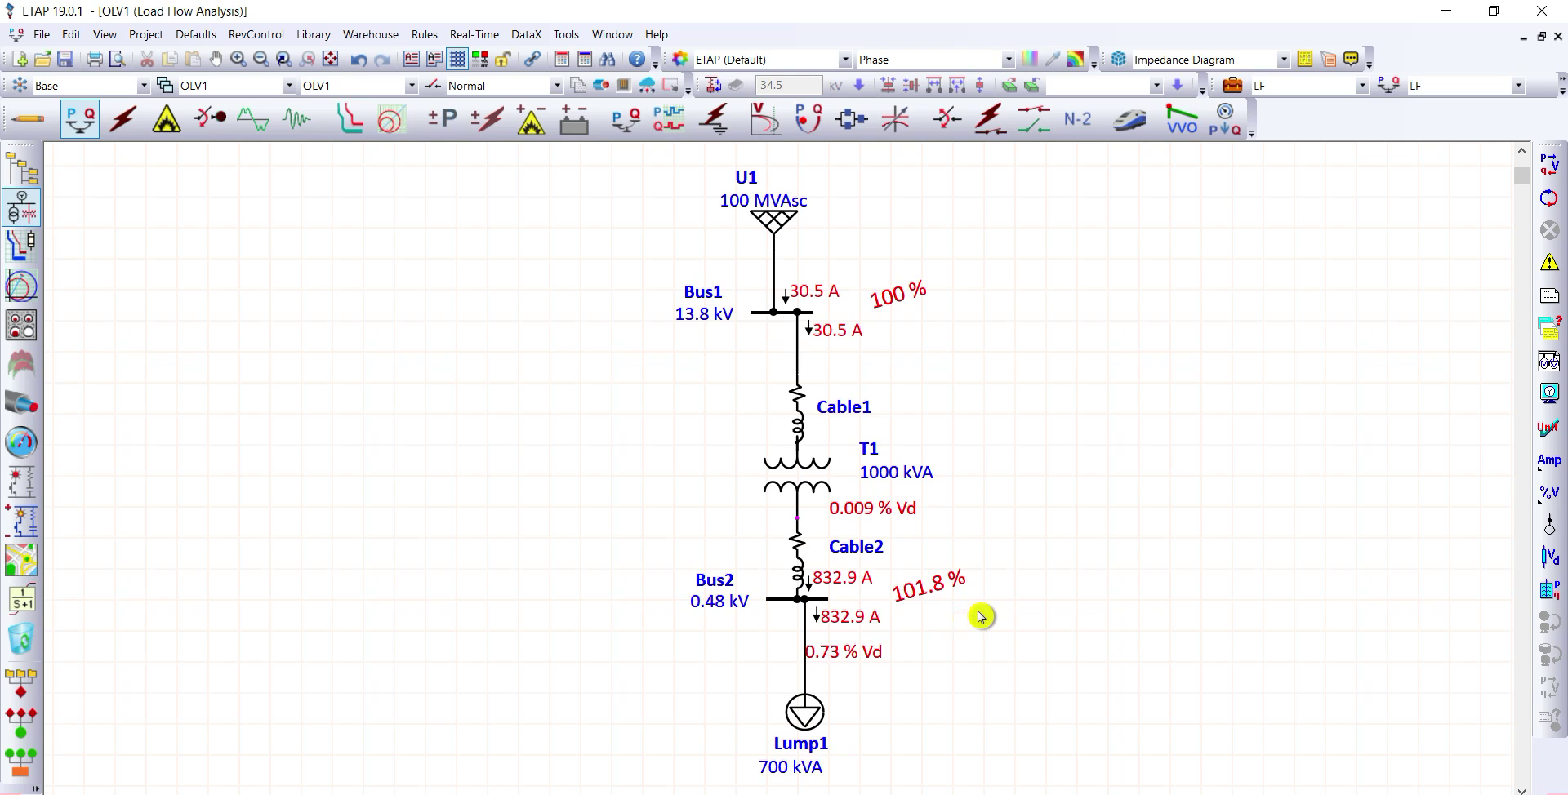
{"action": "left_click_drag", "start_coordinate": [931, 594], "coordinate": [965, 590]}
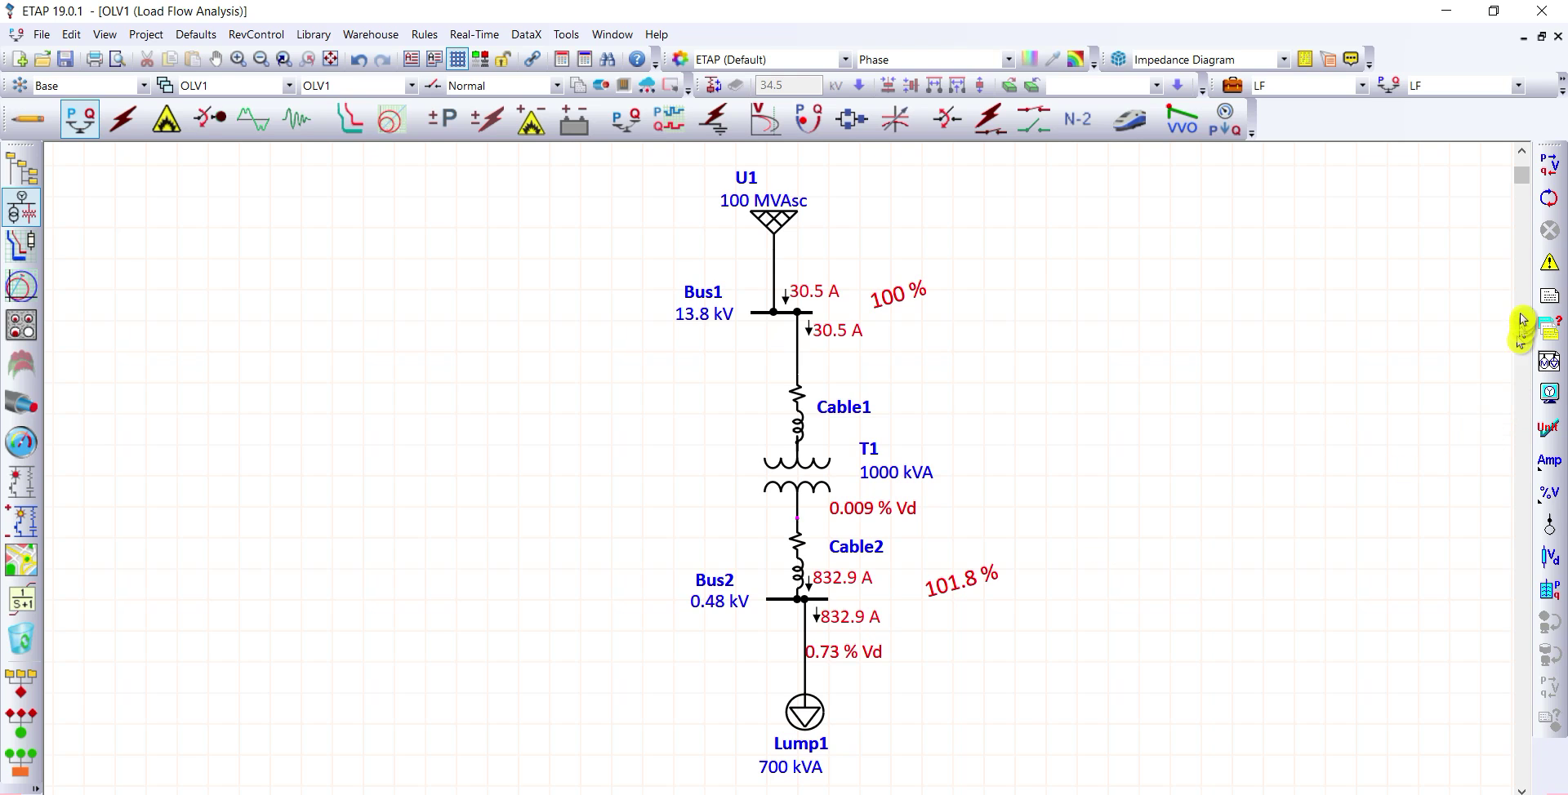
Step: Check the load flow alert list and Cable2's number of conductors per phase, and close the cable editor
{"action": "left_click", "coordinate": [1551, 270]}
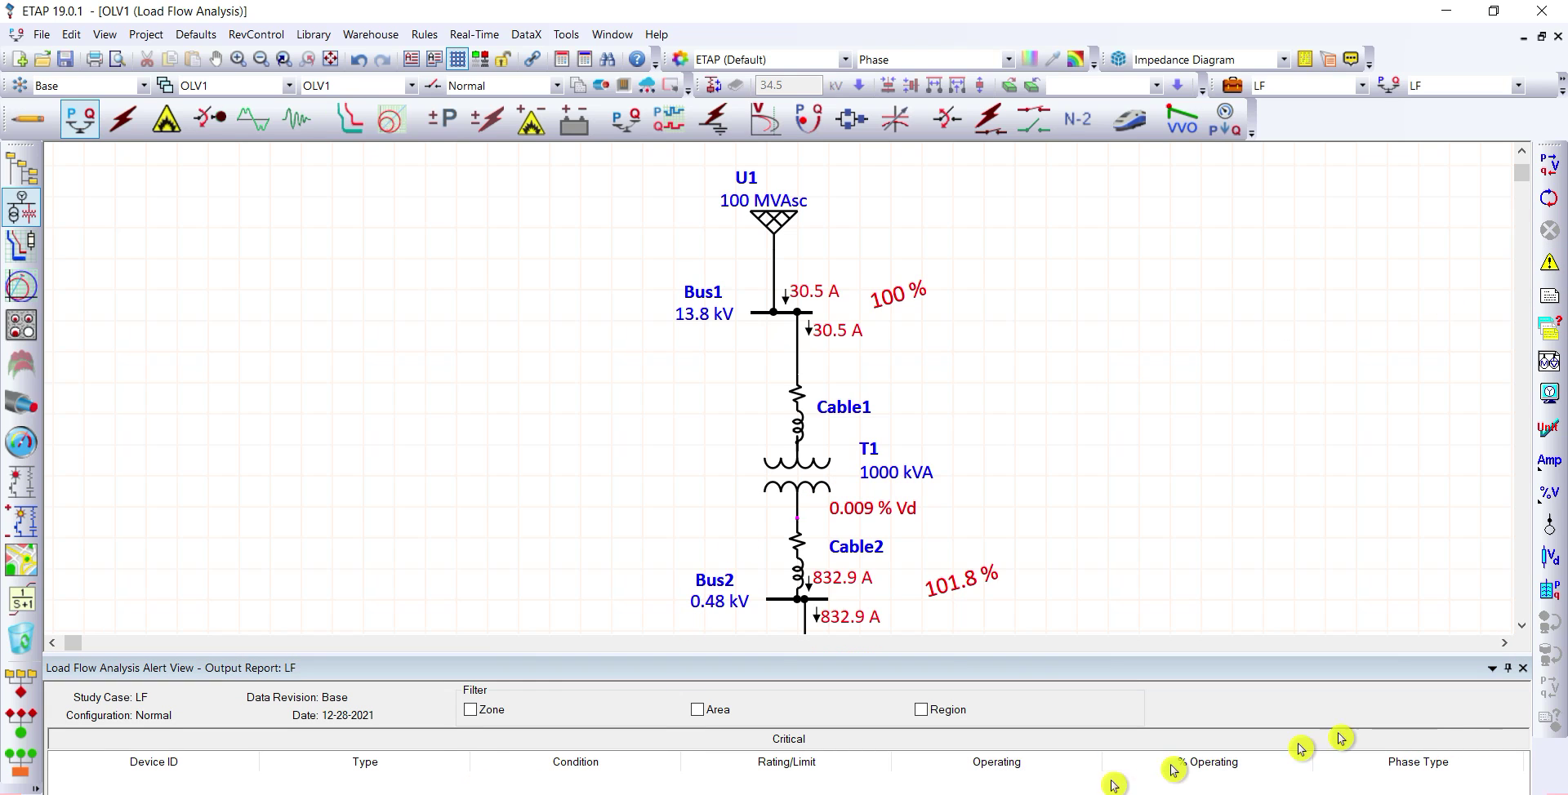
{"action": "left_click", "coordinate": [1524, 676]}
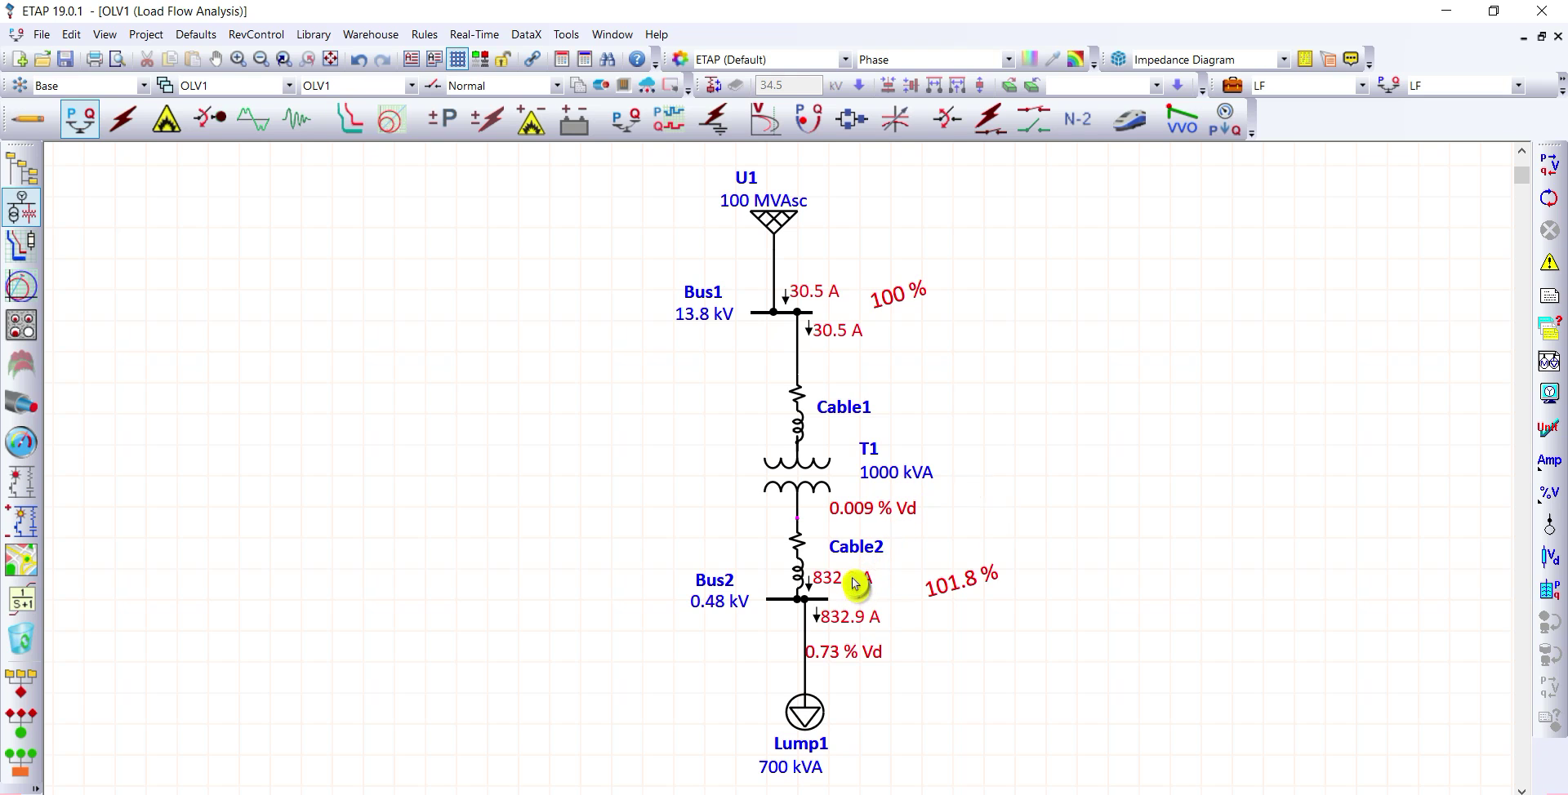
{"action": "double_click", "coordinate": [805, 552]}
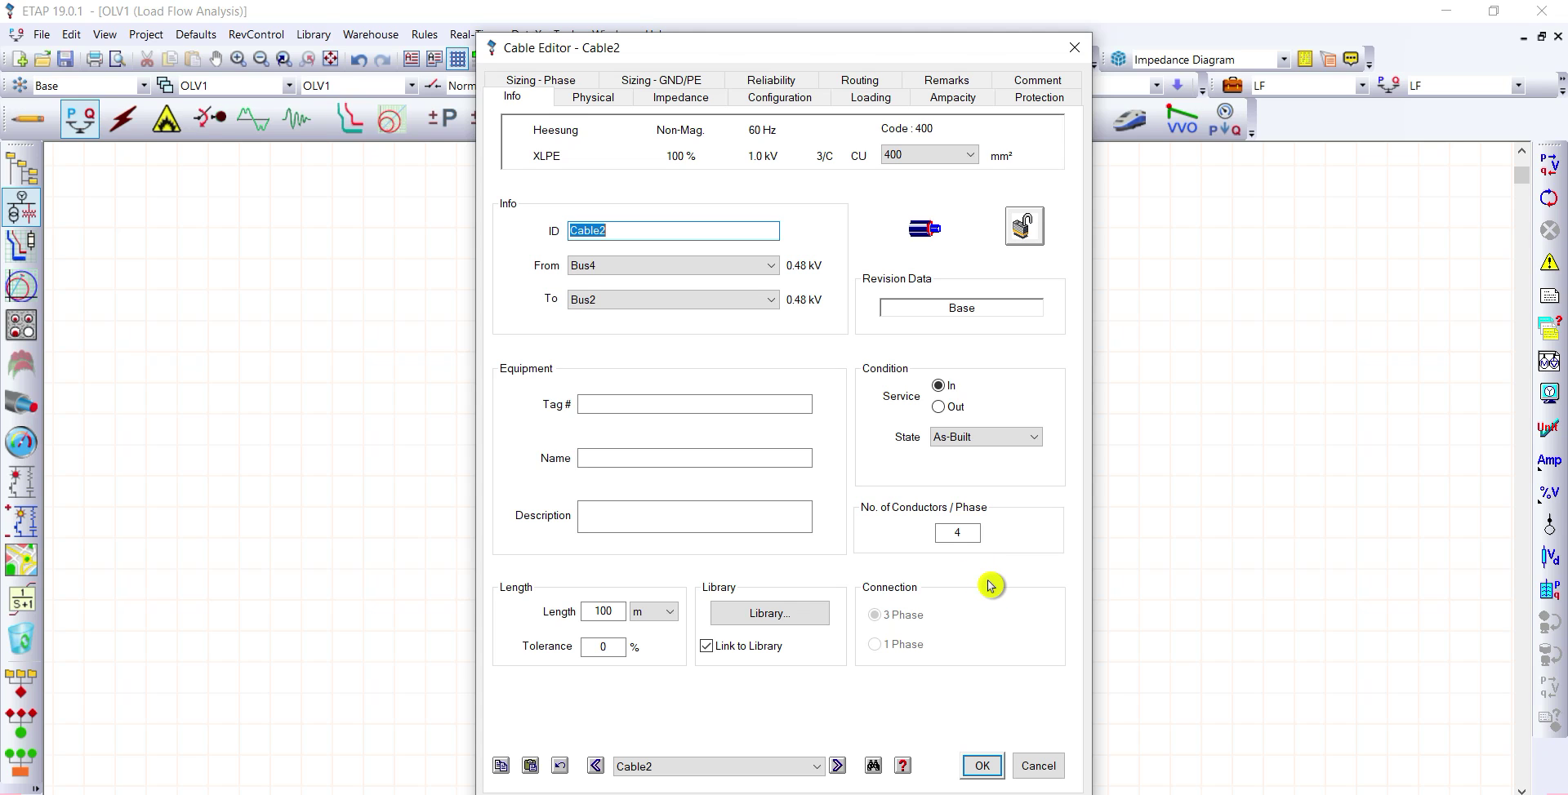
{"action": "left_click", "coordinate": [983, 768]}
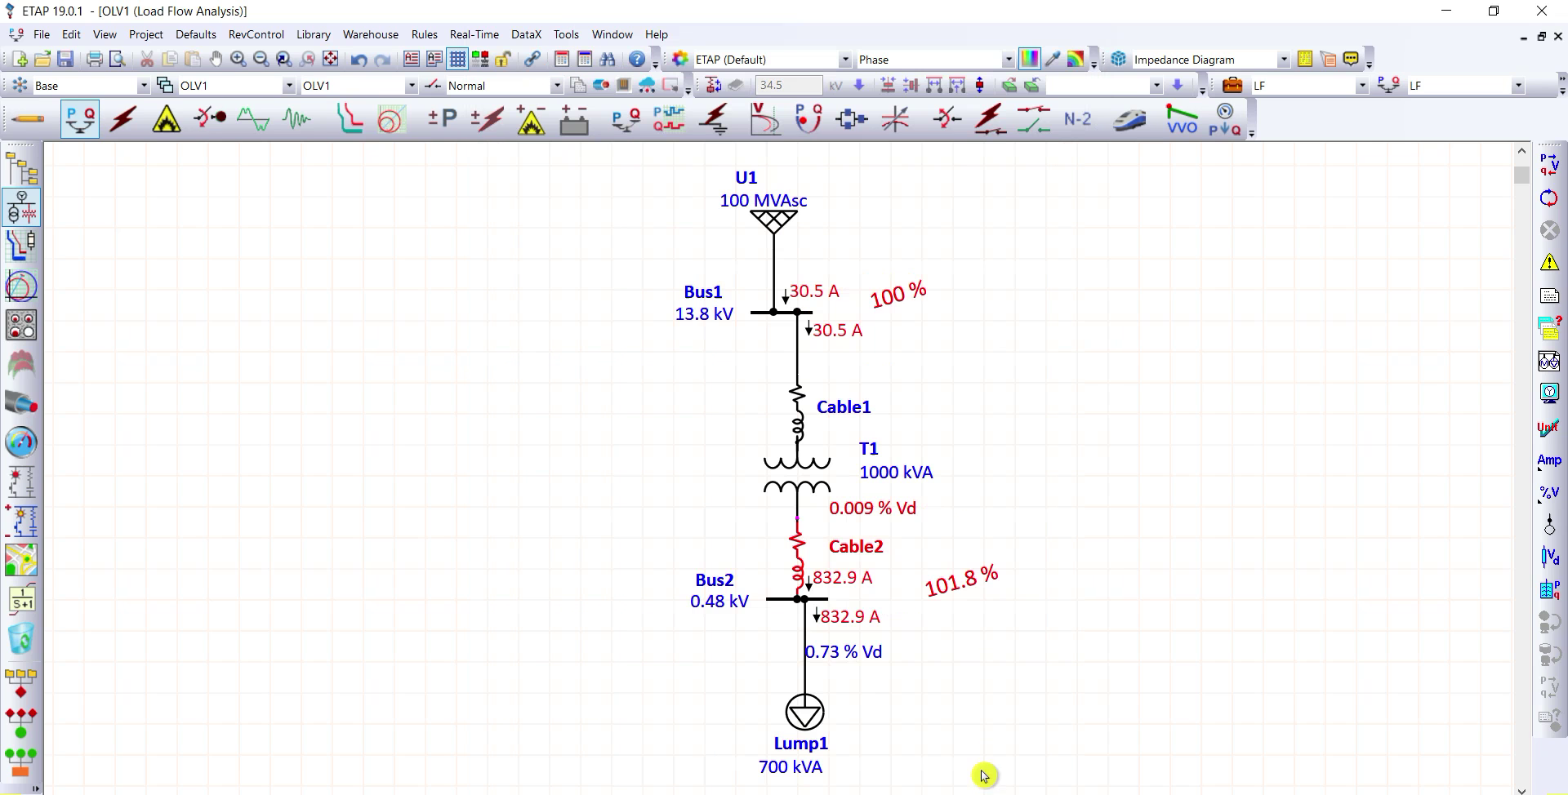
{"action": "left_click", "coordinate": [1120, 483]}
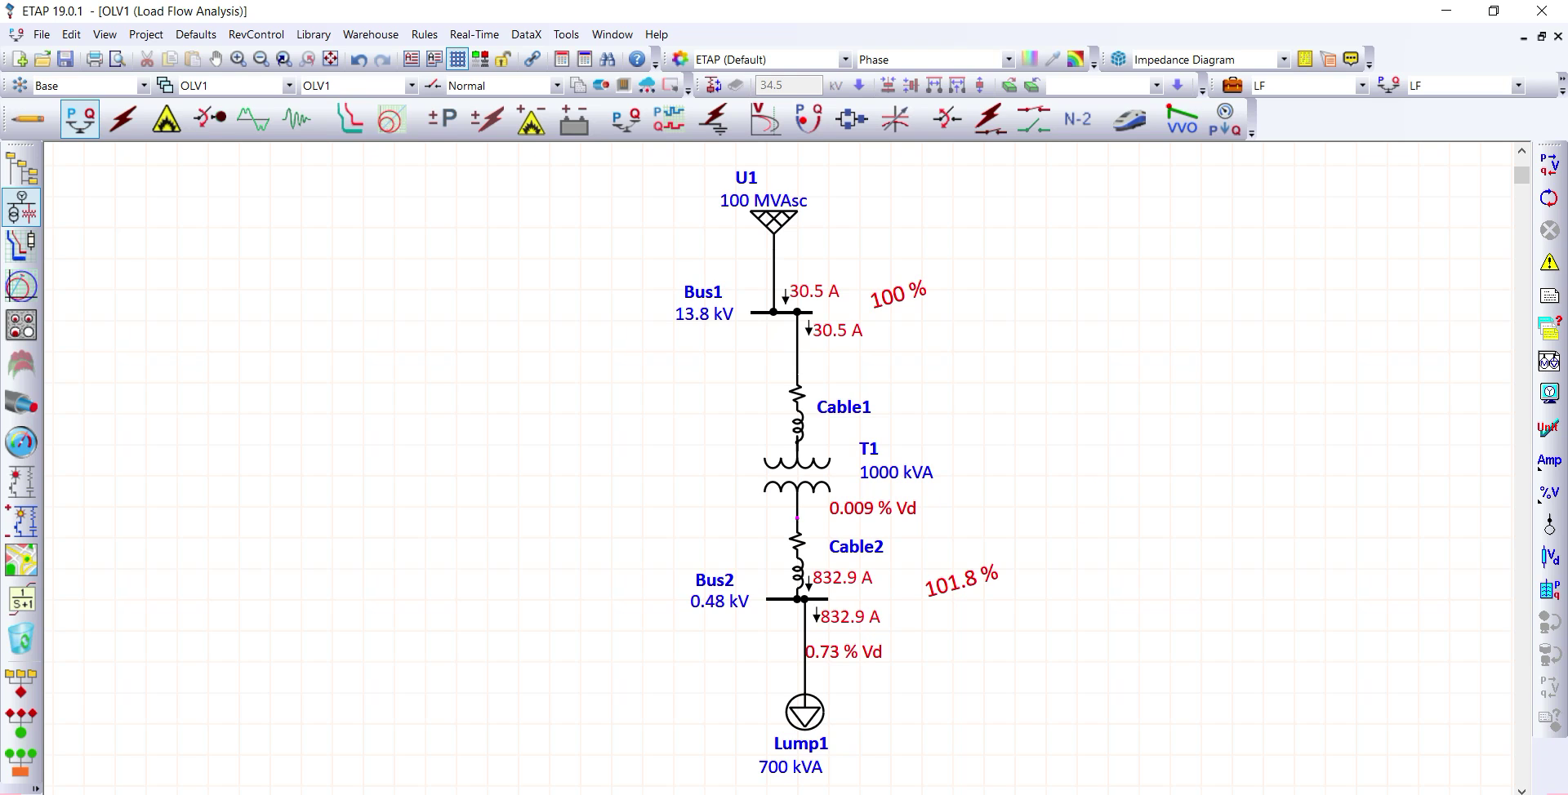
{"action": "left_click", "coordinate": [1359, 794]}
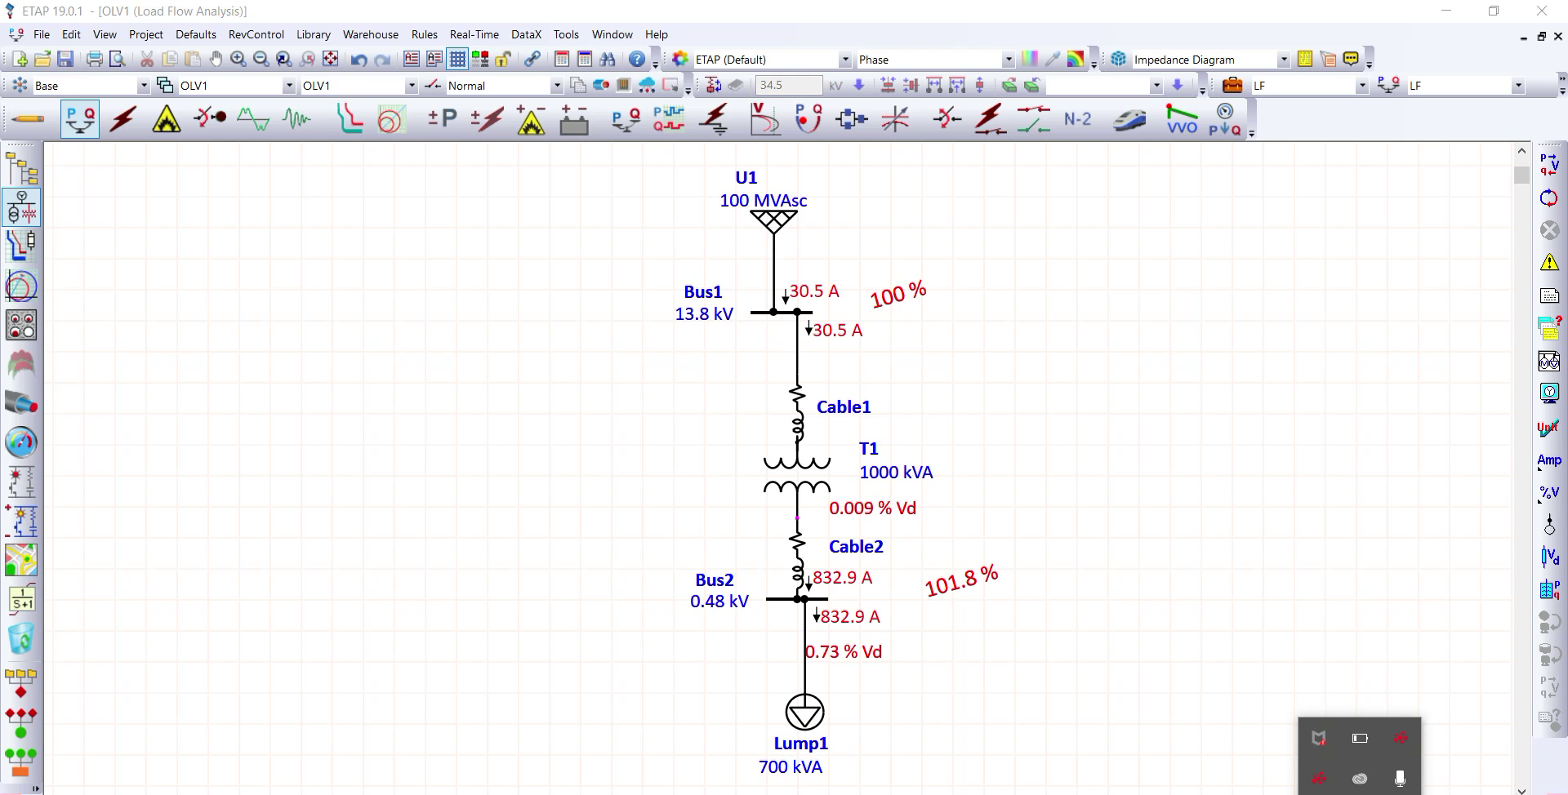